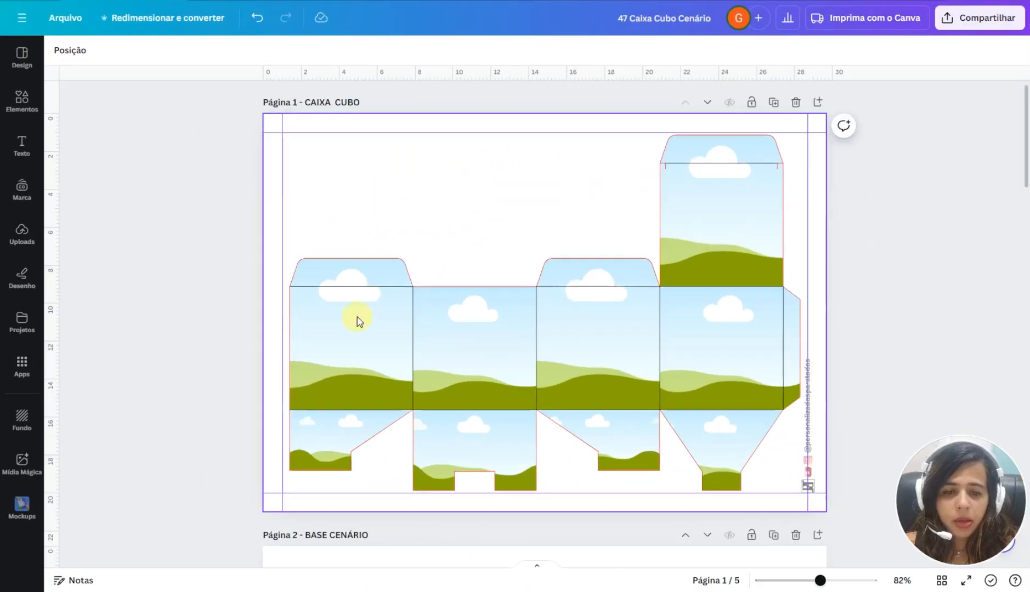
- Unlock the box outline image on page 1
{"action": "left_click", "coordinate": [506, 204]}
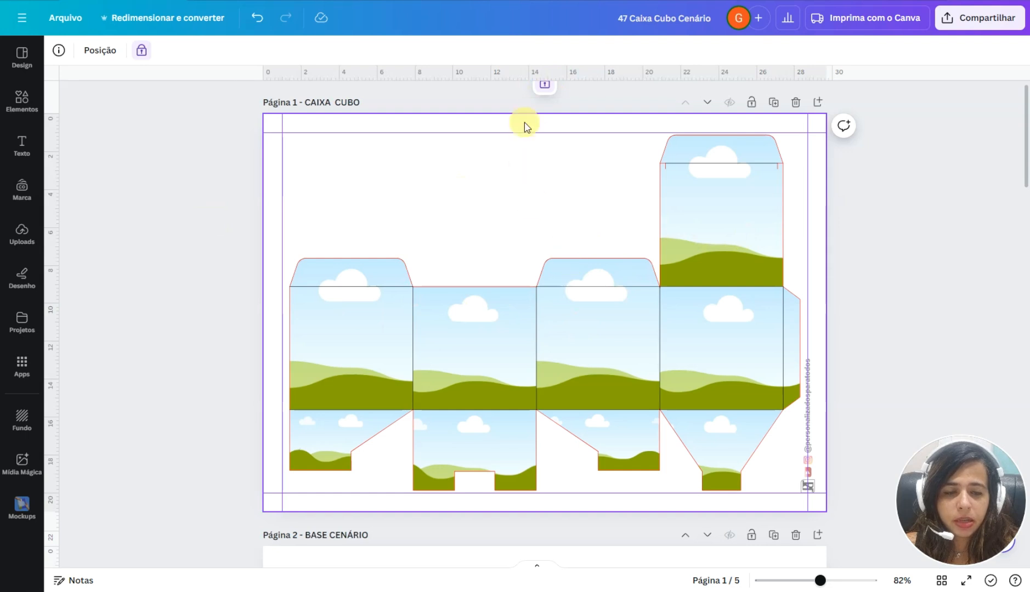
{"action": "left_click", "coordinate": [546, 87]}
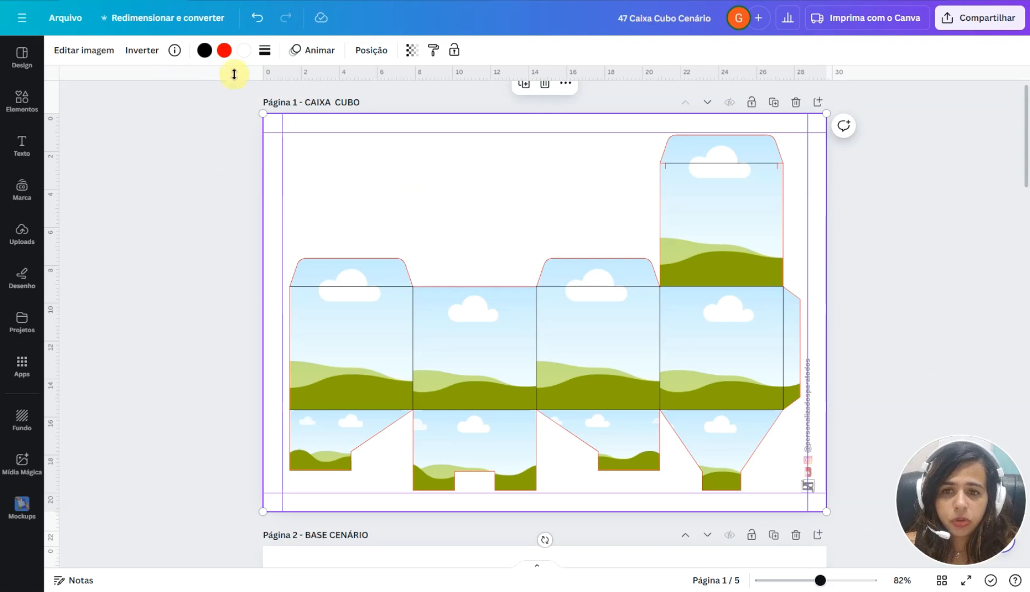
- Try blue and grey shades on the box outline's fold lines and set them back to black
{"action": "left_click", "coordinate": [204, 51]}
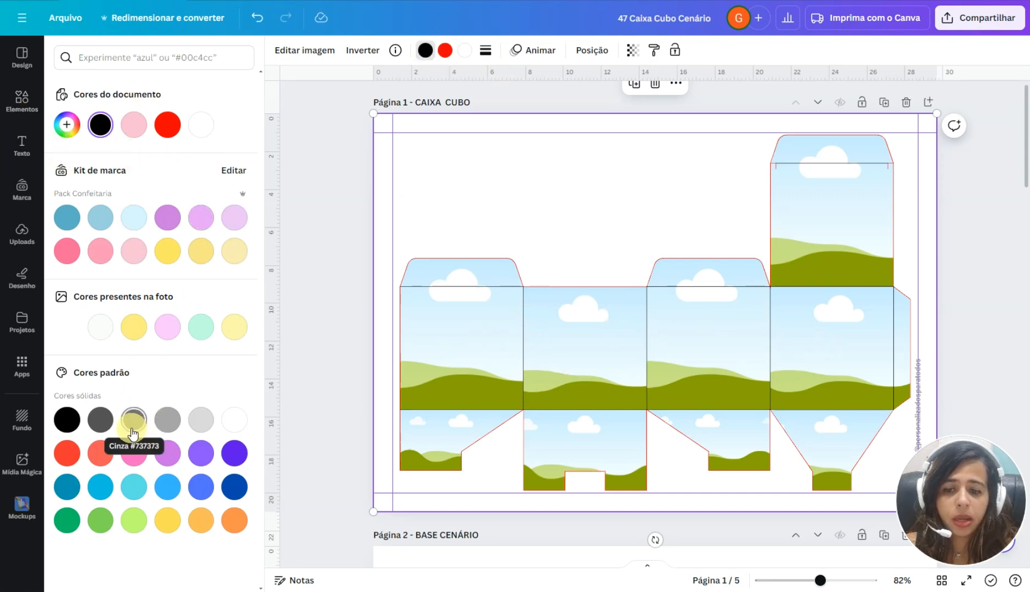
{"action": "left_click", "coordinate": [167, 487]}
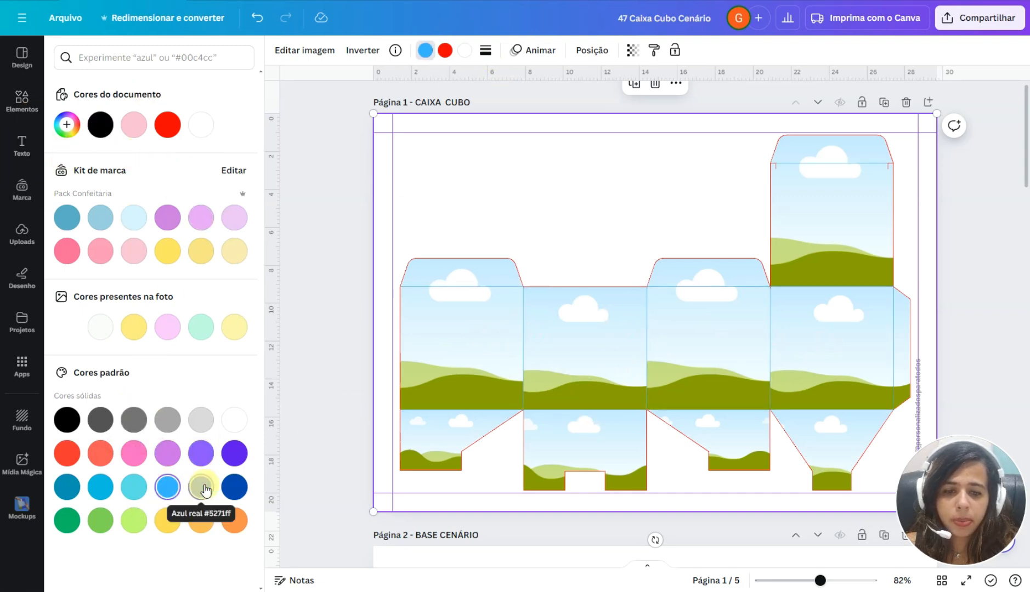
{"action": "left_click", "coordinate": [201, 420]}
{"action": "left_click", "coordinate": [134, 420]}
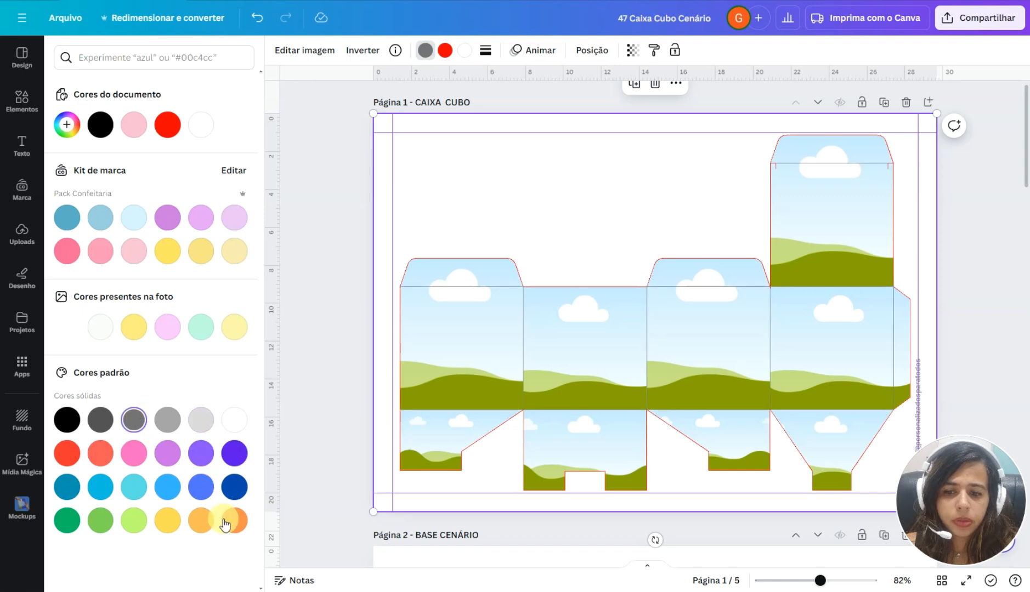
{"action": "left_click", "coordinate": [100, 125]}
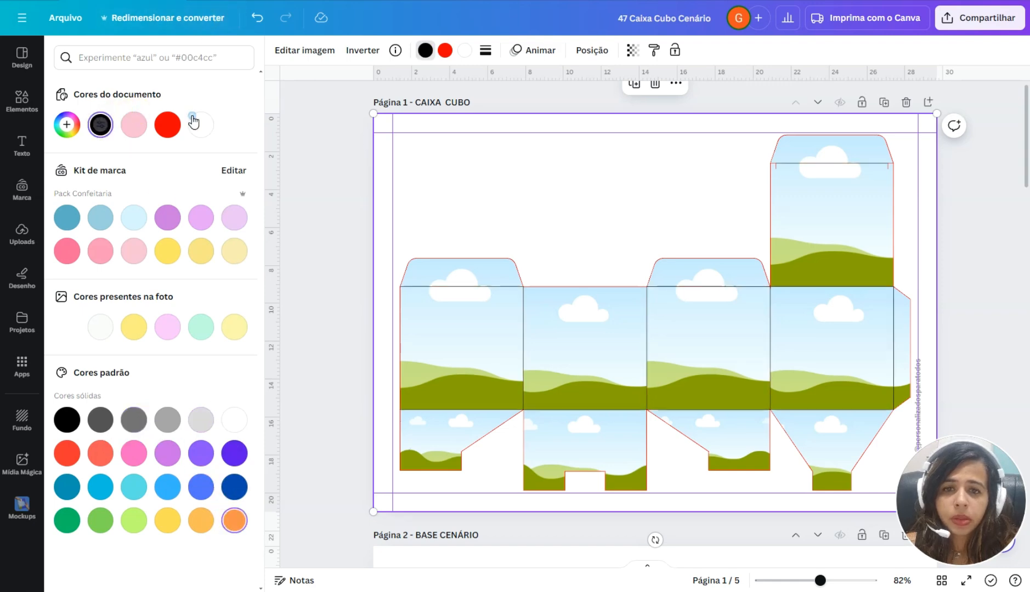
- Try black and light grey on the box outline's red cut lines and undo both colour changes
{"action": "left_click", "coordinate": [444, 51]}
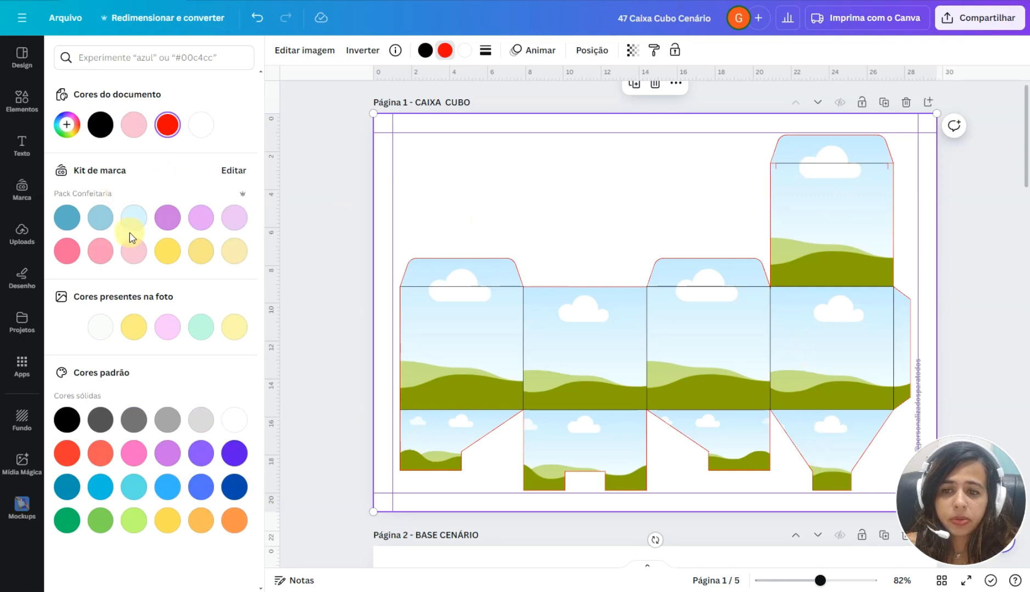
{"action": "left_click", "coordinate": [84, 414]}
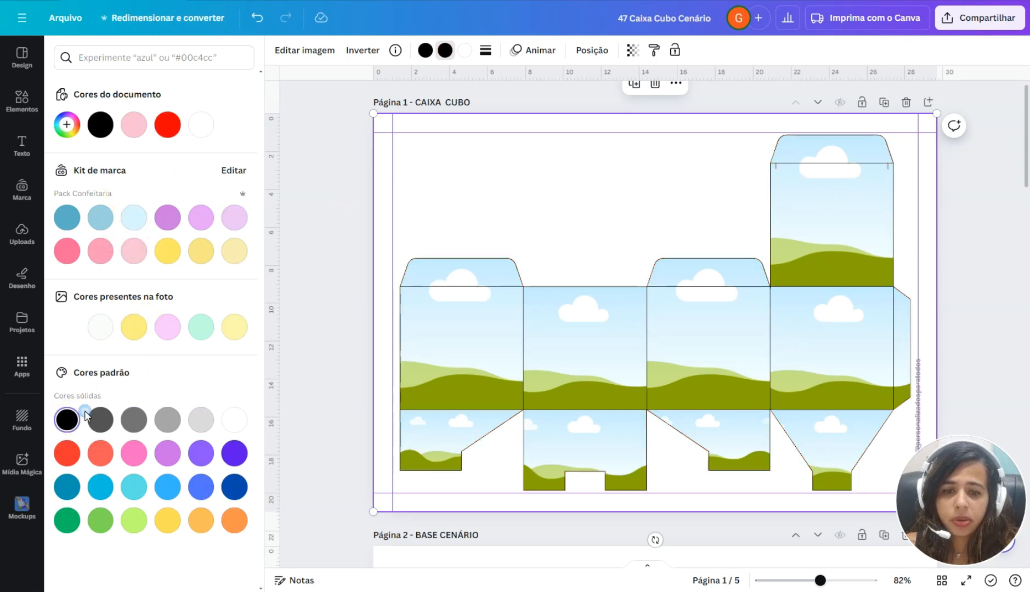
{"action": "left_click", "coordinate": [201, 420]}
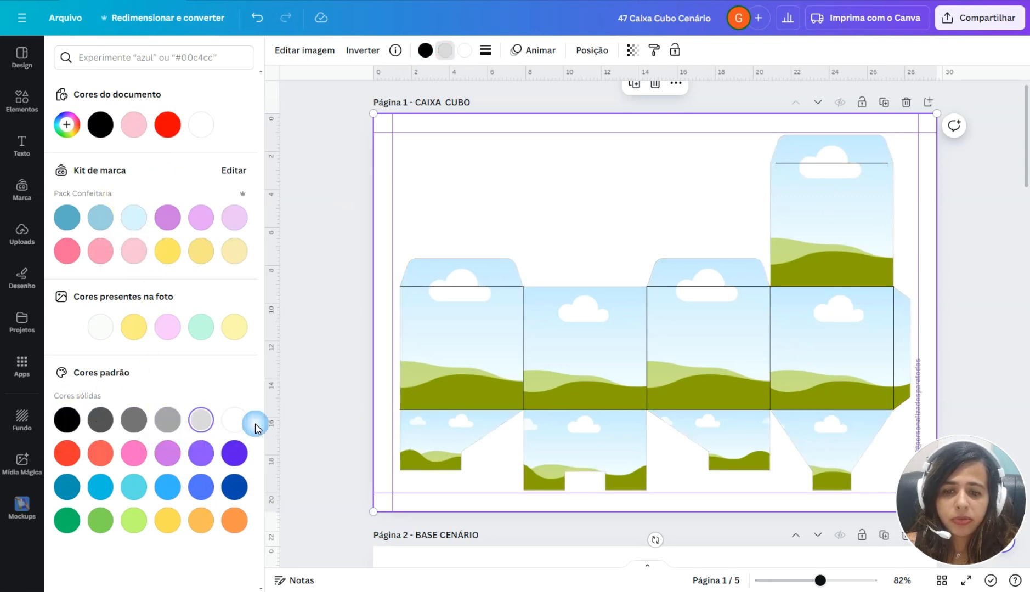
{"action": "key", "text": "ctrl+z"}
{"action": "key", "text": "ctrl+z"}
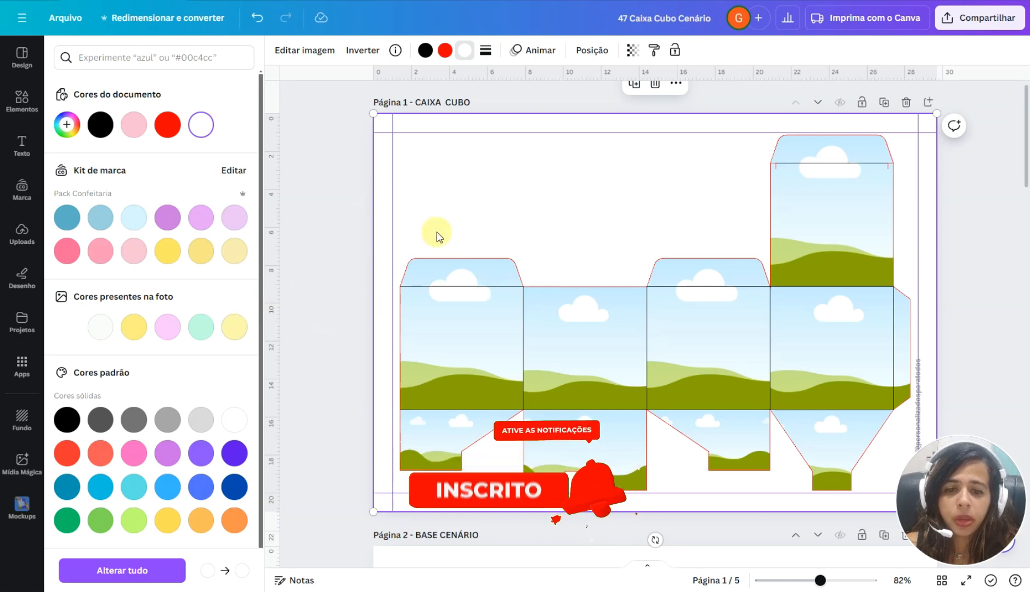
{"action": "left_click", "coordinate": [22, 233]}
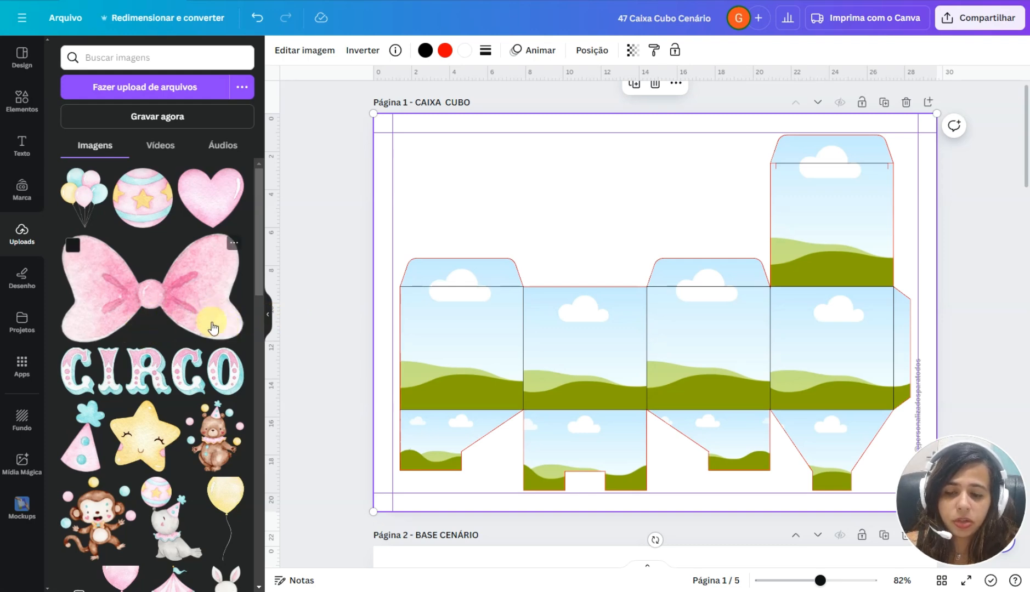
{"action": "scroll", "coordinate": [165, 412], "scroll_direction": "down", "scroll_amount": 1}
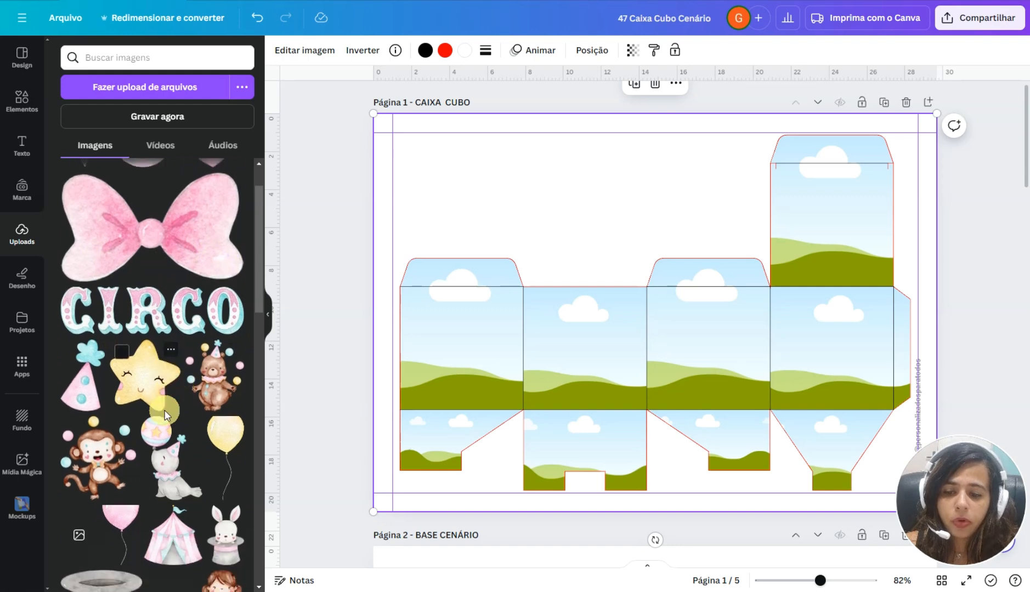
{"action": "scroll", "coordinate": [165, 415], "scroll_direction": "up", "scroll_amount": 1}
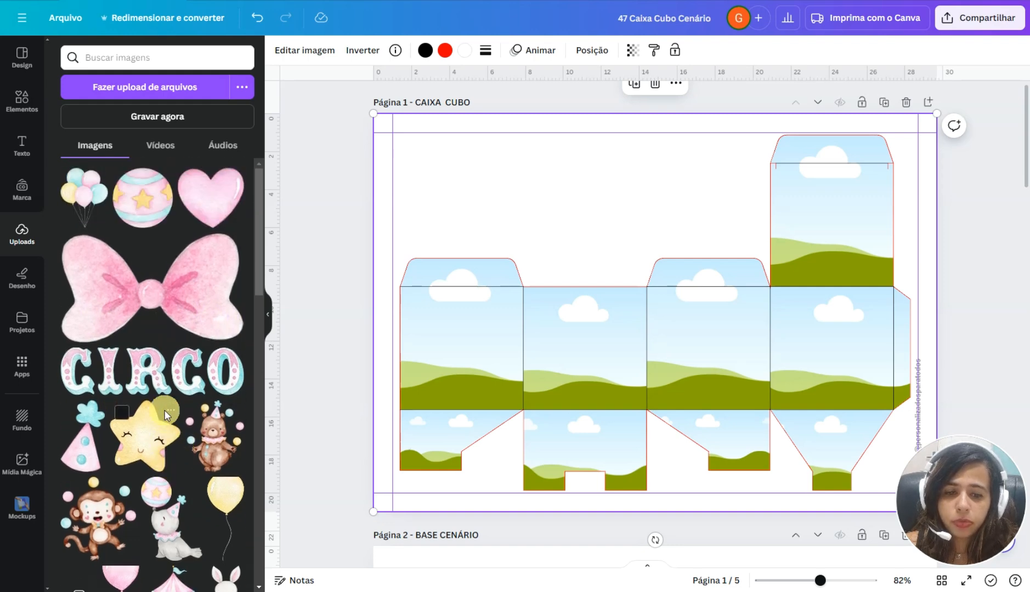
- Move the box outline to the lowest layer above the page background and lock it again
{"action": "left_click", "coordinate": [505, 171]}
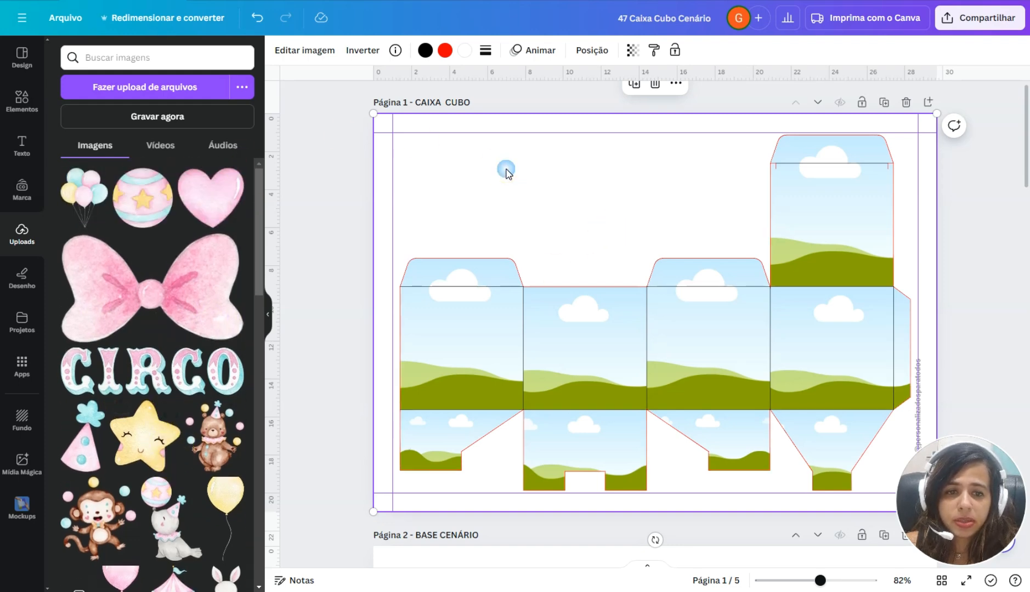
{"action": "left_click", "coordinate": [592, 51]}
{"action": "left_click_drag", "start_coordinate": [152, 127], "coordinate": [153, 494]}
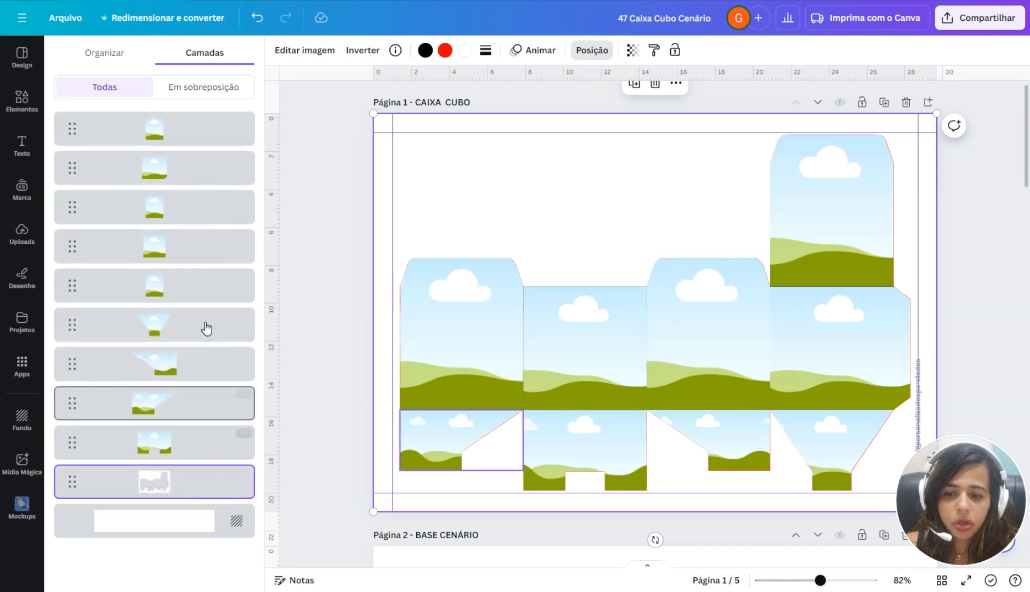
{"action": "left_click", "coordinate": [675, 50]}
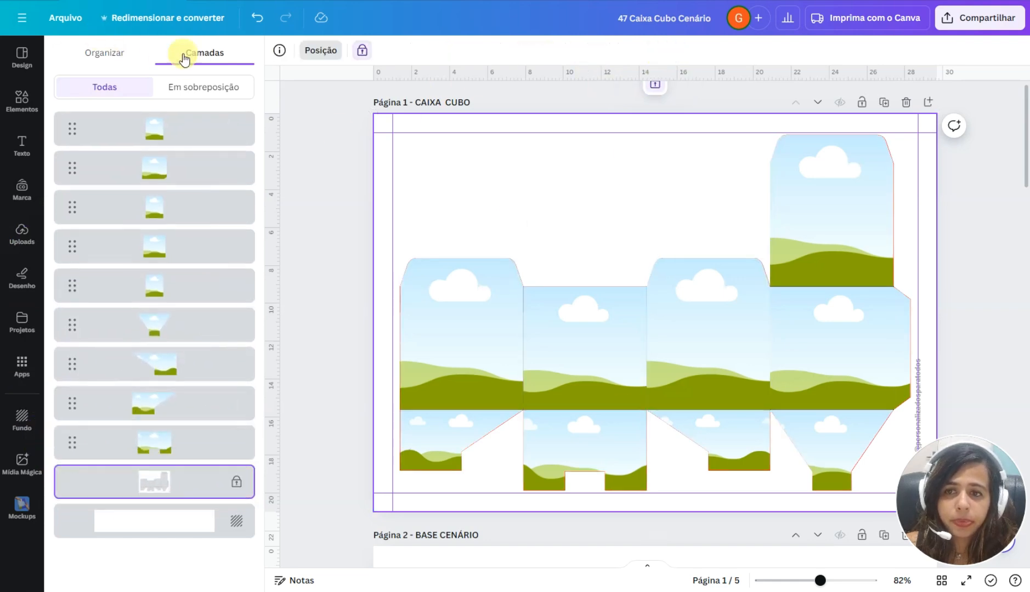
- Add the uploaded polka-dot pattern to the page and place it in the box's side frame with the glue tab
{"action": "left_click", "coordinate": [21, 236]}
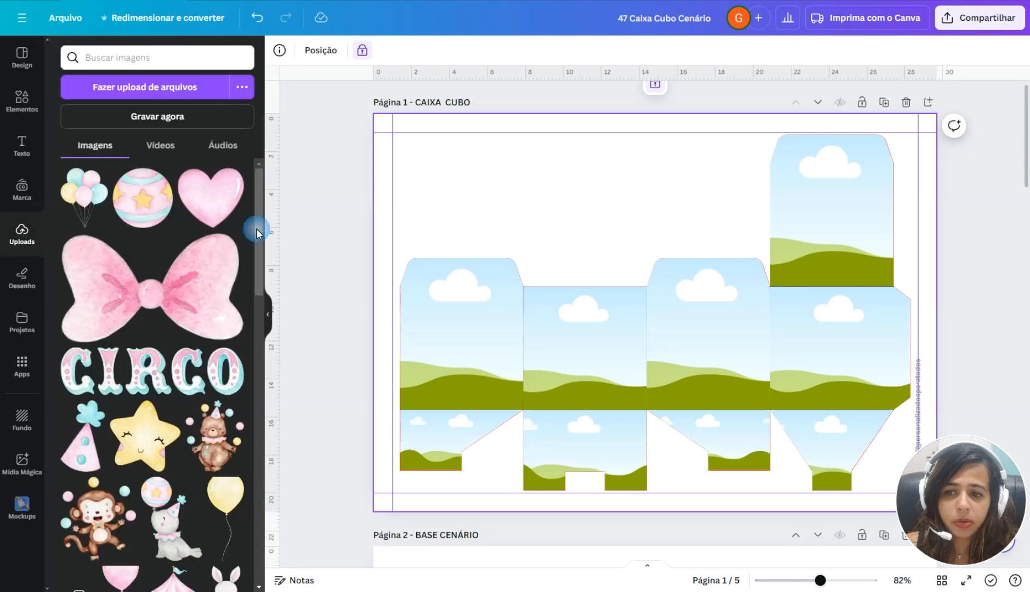
{"action": "scroll", "coordinate": [204, 345], "scroll_direction": "down", "scroll_amount": 3}
{"action": "scroll", "coordinate": [207, 344], "scroll_direction": "down", "scroll_amount": 2}
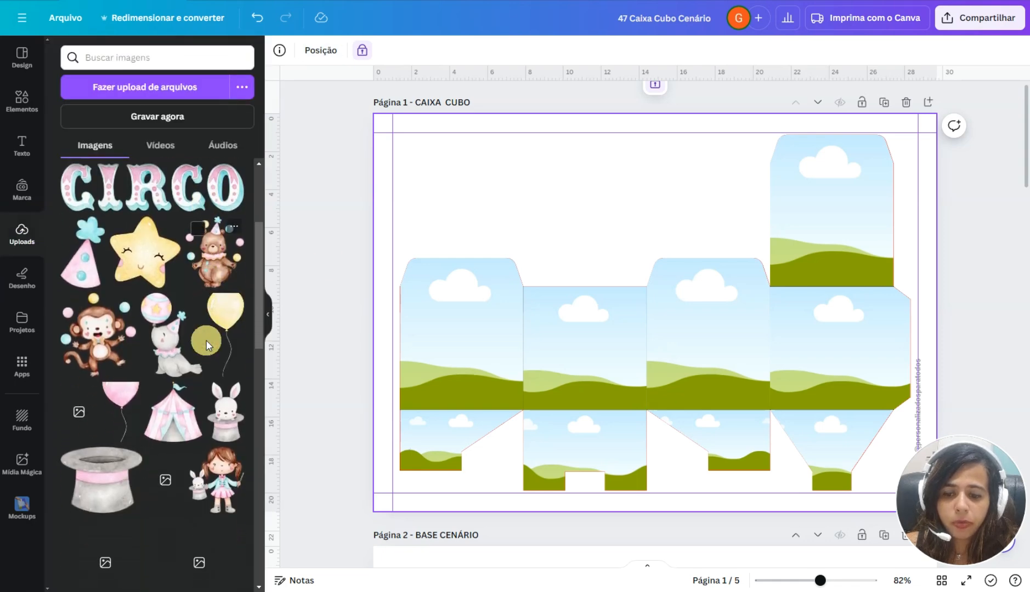
{"action": "left_click", "coordinate": [144, 562]}
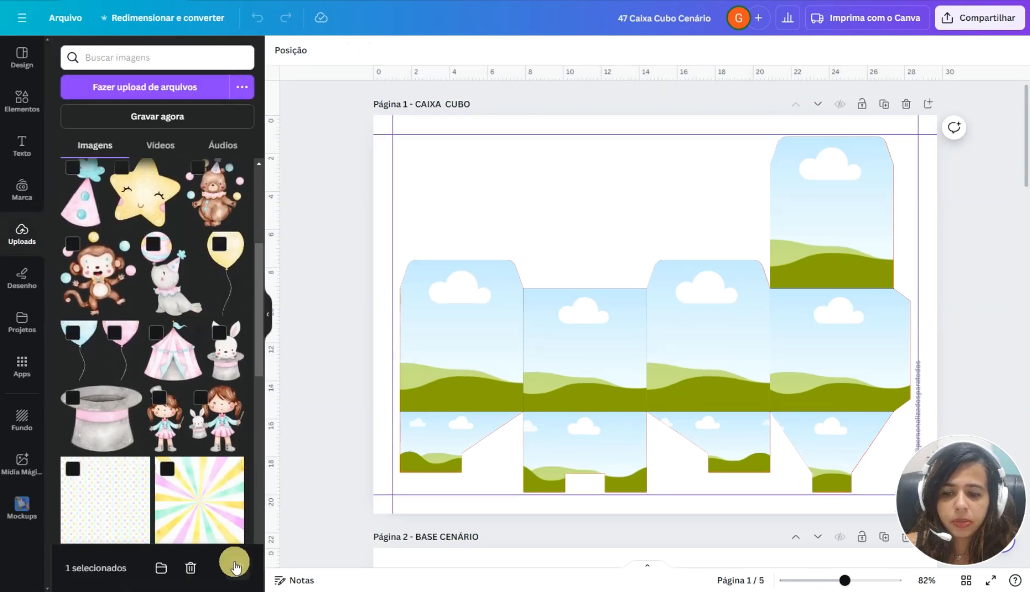
{"action": "left_click", "coordinate": [236, 568]}
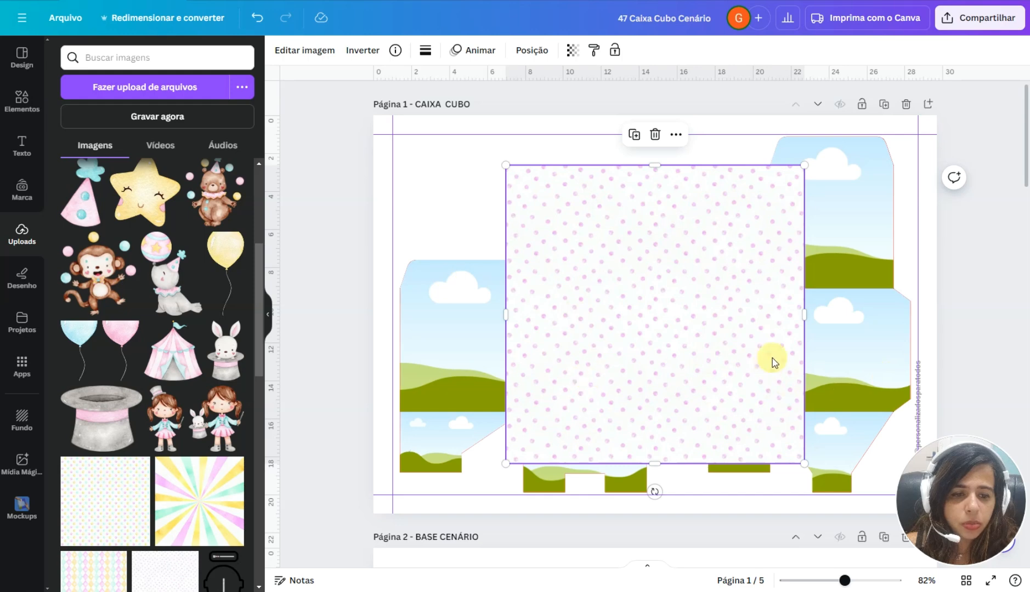
{"action": "left_click_drag", "start_coordinate": [844, 368], "coordinate": [861, 370]}
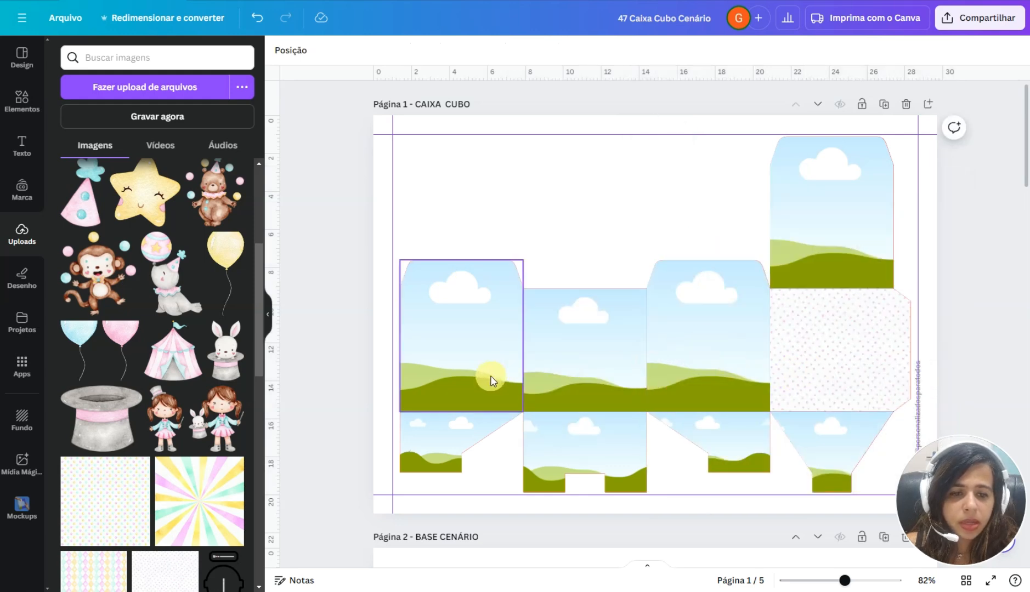
- Copy the polka-dot frame's style onto the three other side frames of the cube box
{"action": "left_click", "coordinate": [840, 337]}
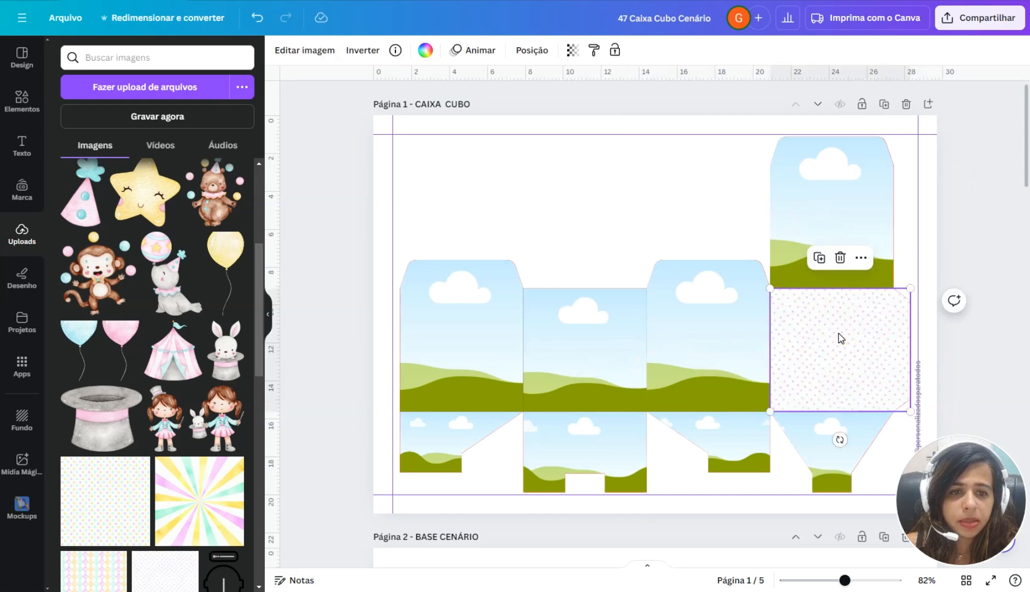
{"action": "left_click", "coordinate": [595, 50]}
{"action": "left_click", "coordinate": [724, 322]}
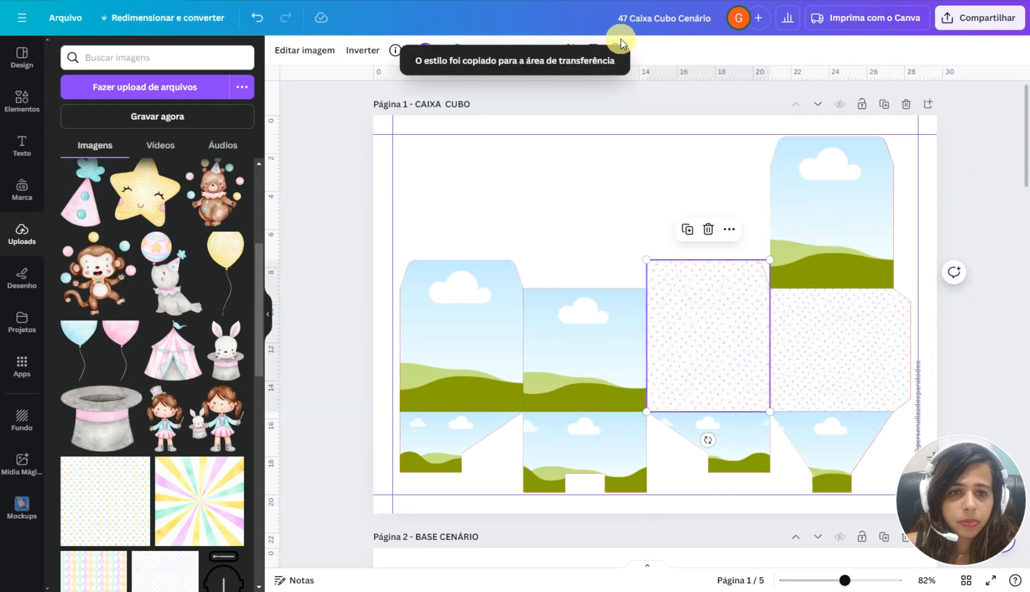
{"action": "left_click", "coordinate": [593, 48]}
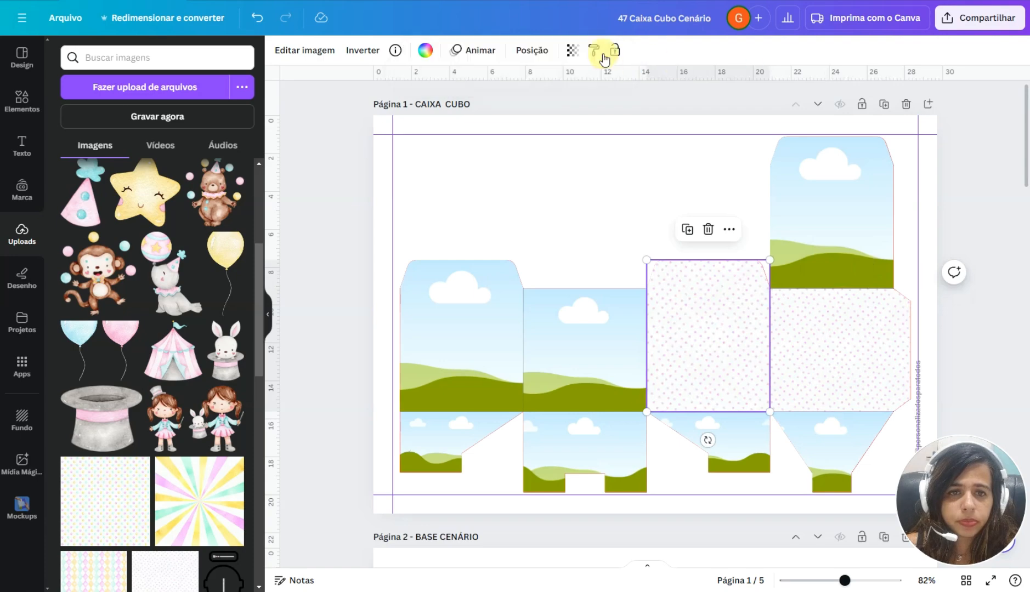
{"action": "left_click", "coordinate": [590, 342]}
{"action": "left_click", "coordinate": [609, 48]}
{"action": "left_click", "coordinate": [460, 335]}
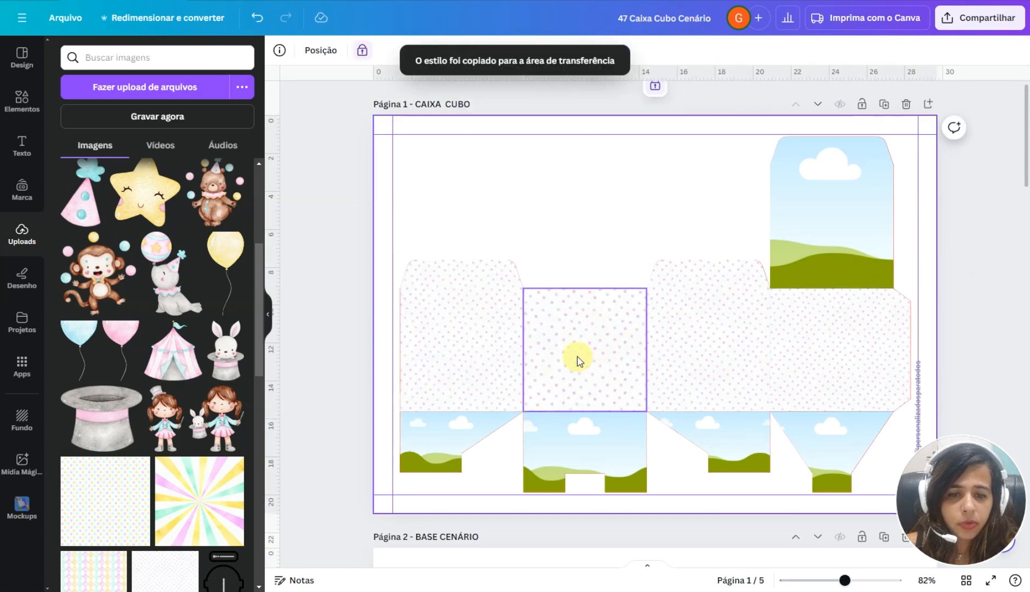
- Scale down the polka-dot image inside the square side frame without a top flap, matching the dot size of the neighbouring faces
{"action": "scroll", "coordinate": [578, 361], "scroll_direction": "up", "scroll_amount": 5}
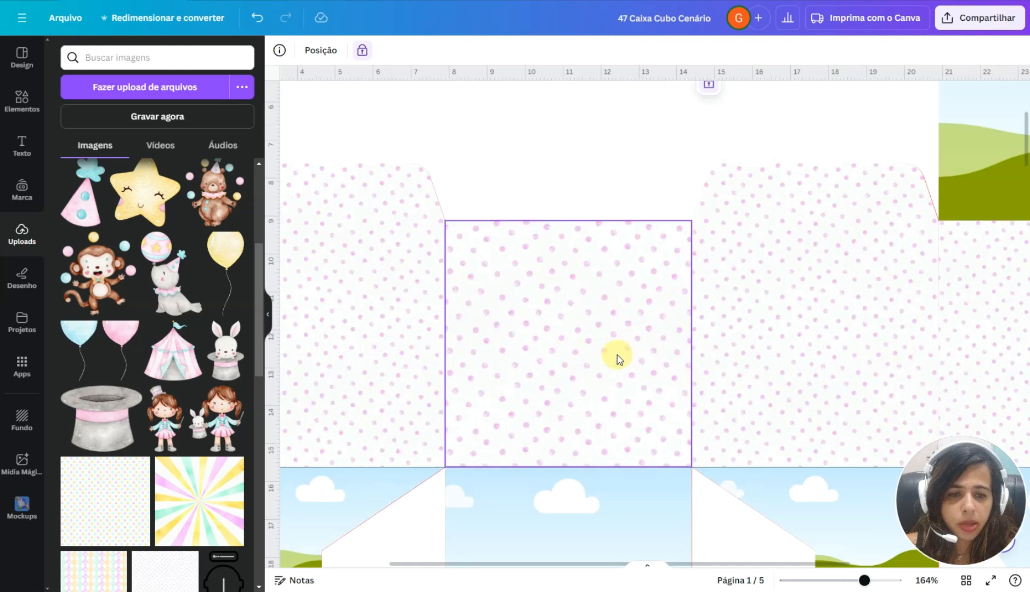
{"action": "left_click", "coordinate": [618, 358]}
{"action": "double_click", "coordinate": [617, 358]}
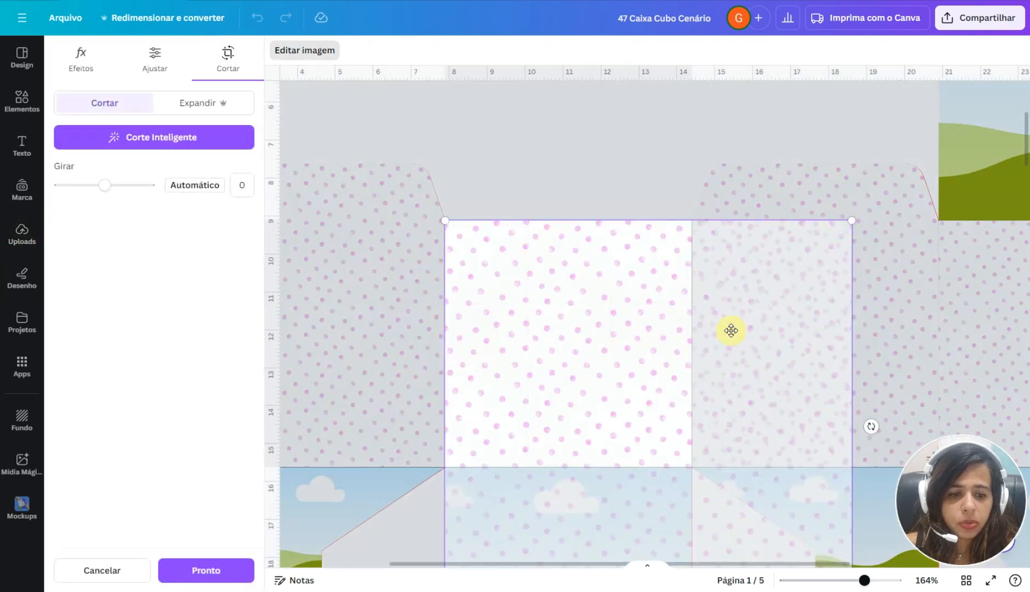
{"action": "scroll", "coordinate": [735, 338], "scroll_direction": "down", "scroll_amount": 1}
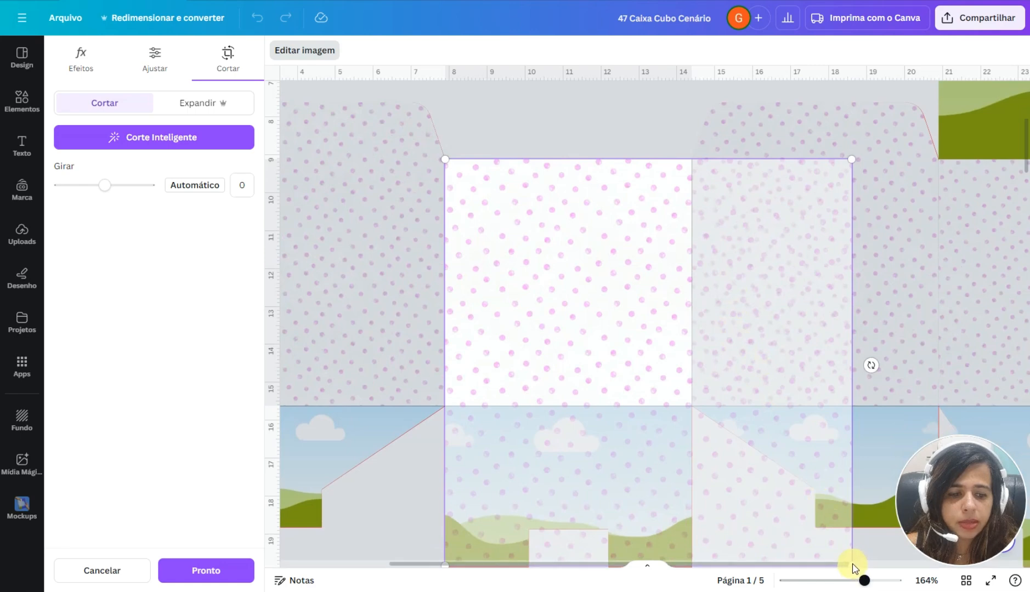
{"action": "scroll", "coordinate": [839, 536], "scroll_direction": "down", "scroll_amount": 1}
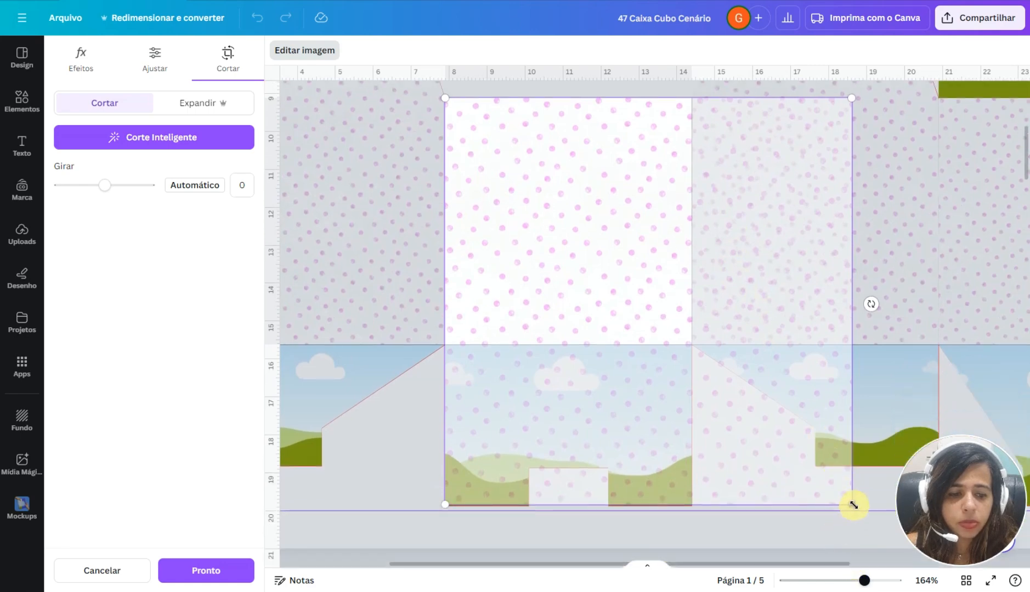
{"action": "left_click_drag", "start_coordinate": [853, 505], "coordinate": [778, 410]}
{"action": "scroll", "coordinate": [641, 342], "scroll_direction": "up", "scroll_amount": 3}
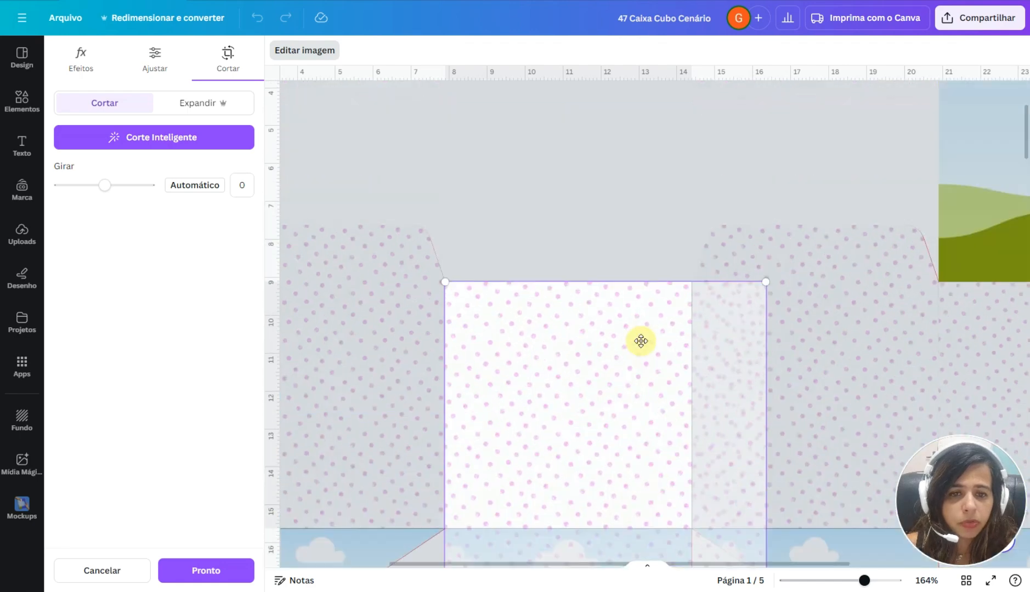
{"action": "left_click", "coordinate": [628, 239]}
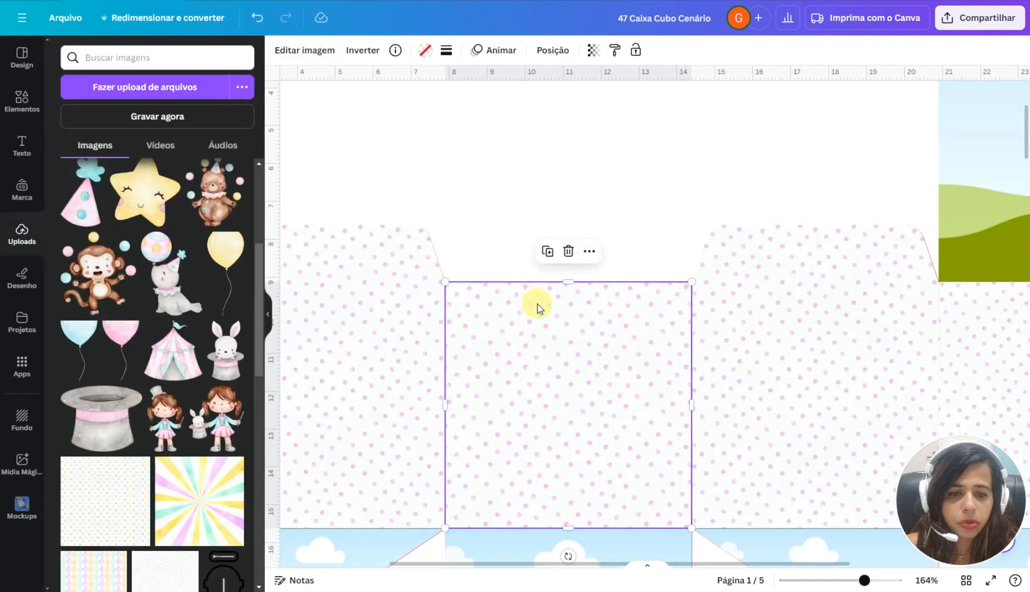
- Fill the box's lid frame with the document pink #f8bed2
{"action": "scroll", "coordinate": [534, 361], "scroll_direction": "down", "scroll_amount": 5}
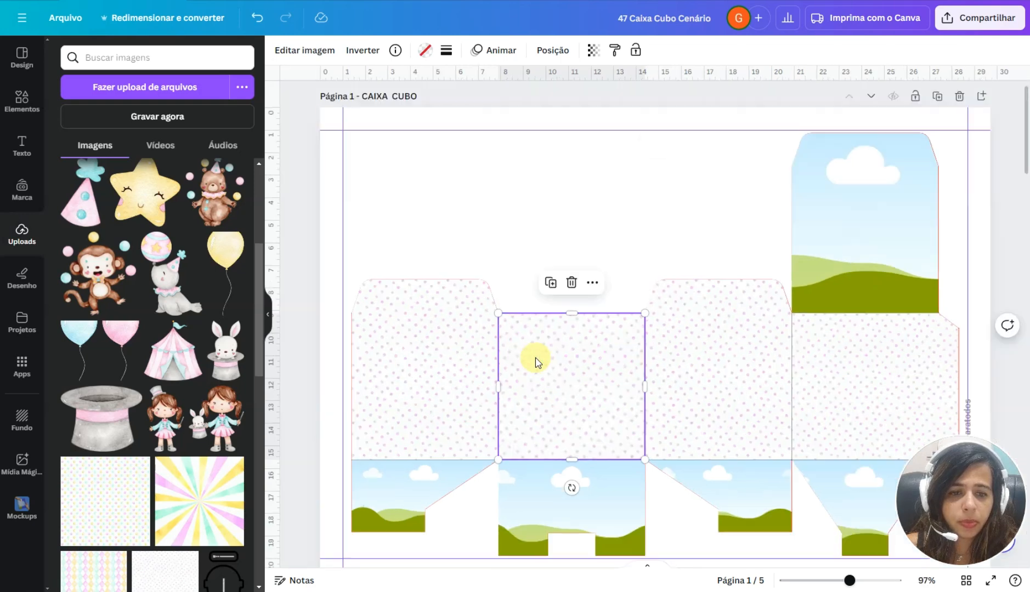
{"action": "left_click", "coordinate": [864, 246]}
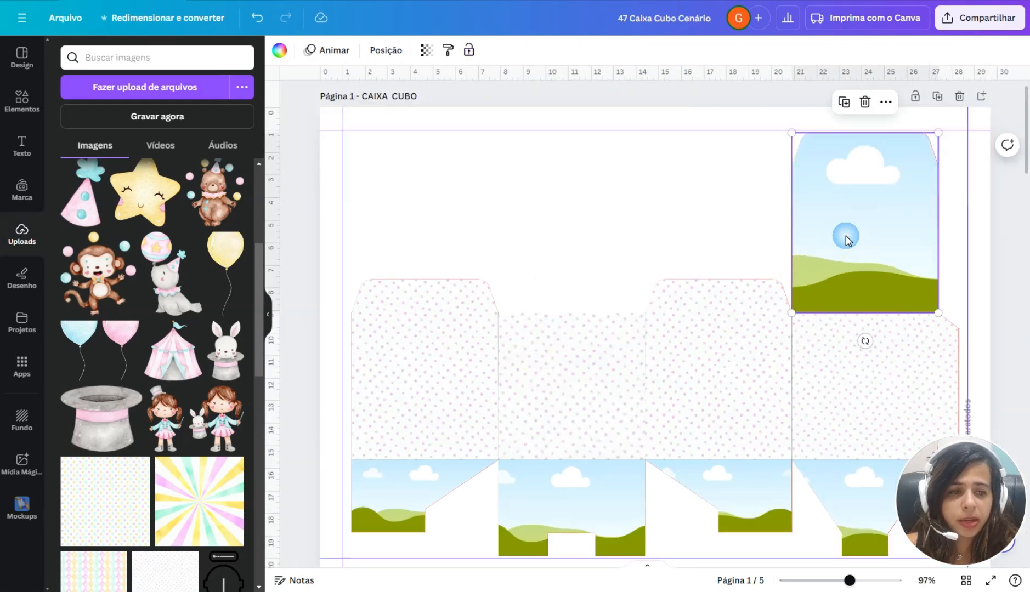
{"action": "left_click", "coordinate": [280, 52]}
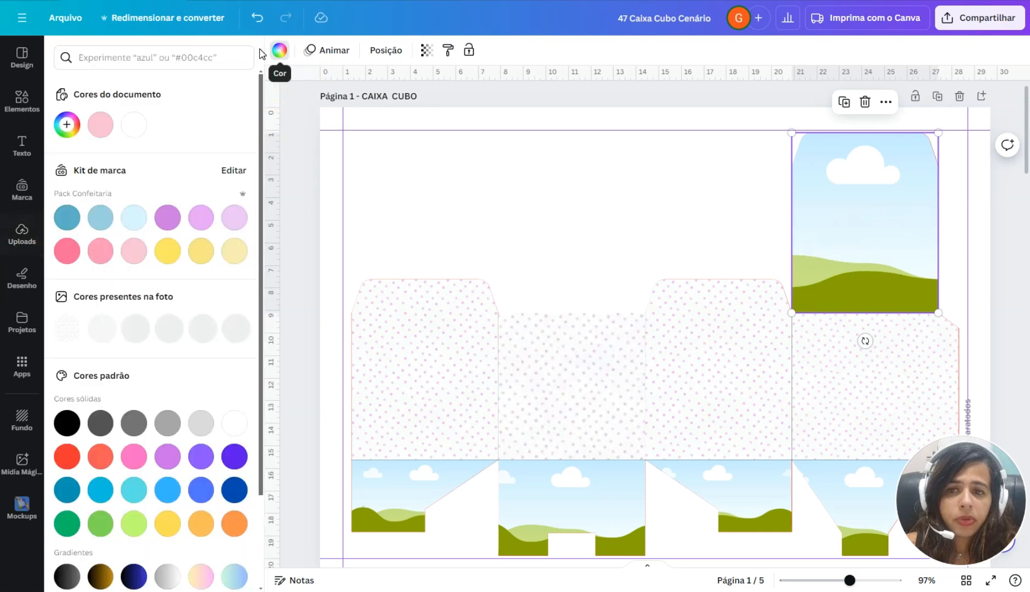
{"action": "left_click", "coordinate": [99, 127]}
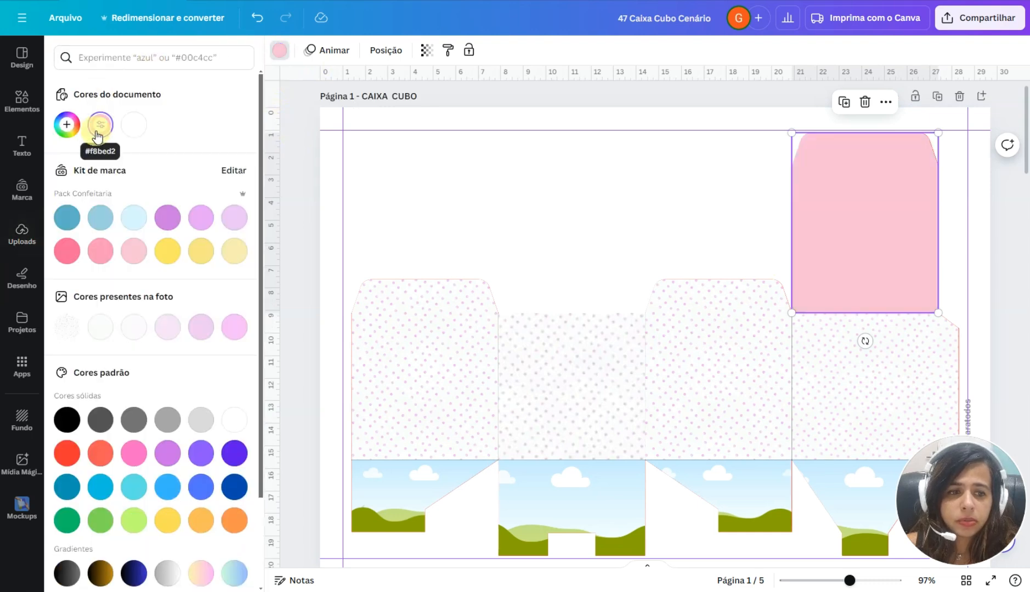
- Fill the four bottom flap frames of the cube box with the document pink #f8bed2
{"action": "scroll", "coordinate": [563, 213], "scroll_direction": "down", "scroll_amount": 2}
{"action": "left_click", "coordinate": [436, 419]}
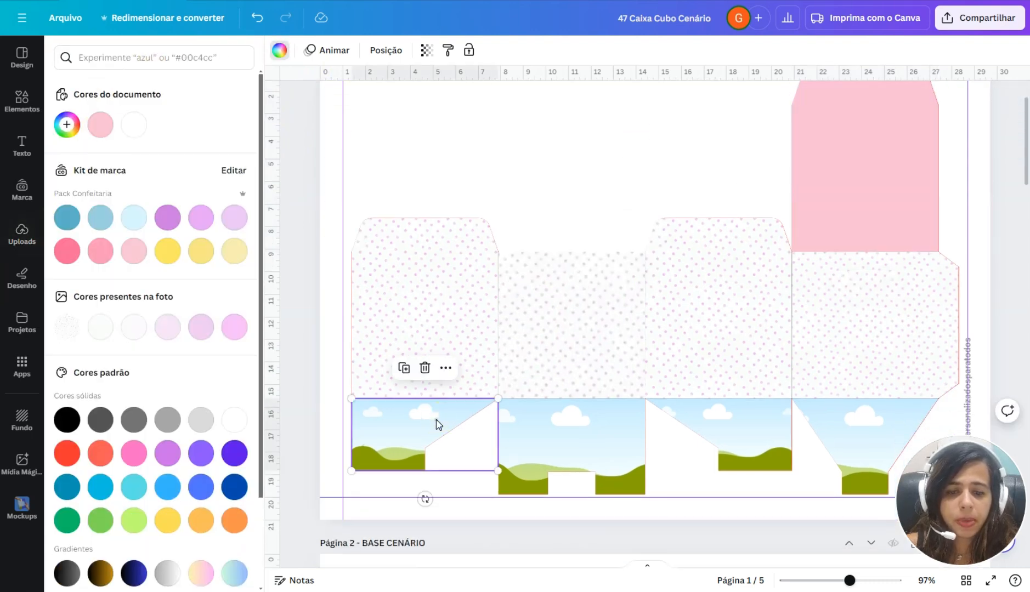
{"action": "left_click", "coordinate": [570, 439], "text": "shift"}
{"action": "left_click", "coordinate": [658, 439], "text": "shift"}
{"action": "left_click", "coordinate": [845, 433], "text": "shift"}
{"action": "left_click", "coordinate": [101, 125]}
{"action": "left_click", "coordinate": [713, 231]}
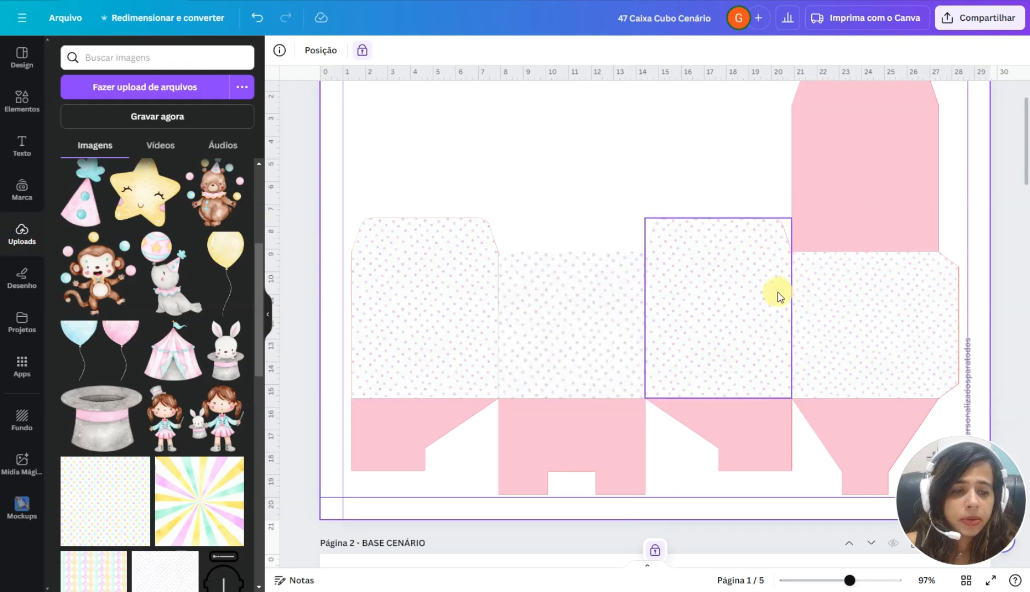
{"action": "scroll", "coordinate": [778, 293], "scroll_direction": "up", "scroll_amount": 2}
{"action": "left_click", "coordinate": [853, 257]}
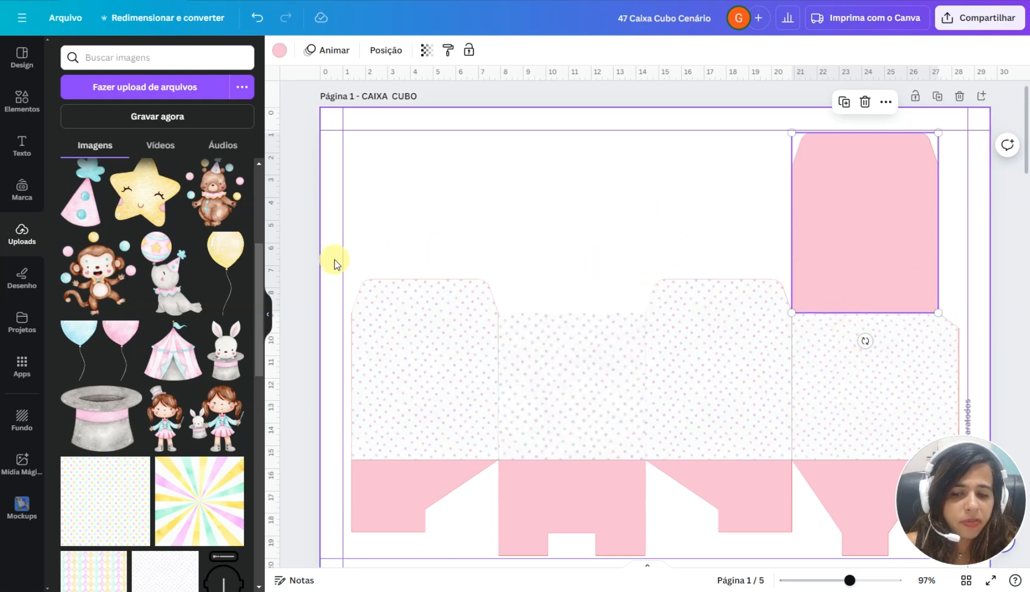
{"action": "left_click", "coordinate": [416, 230]}
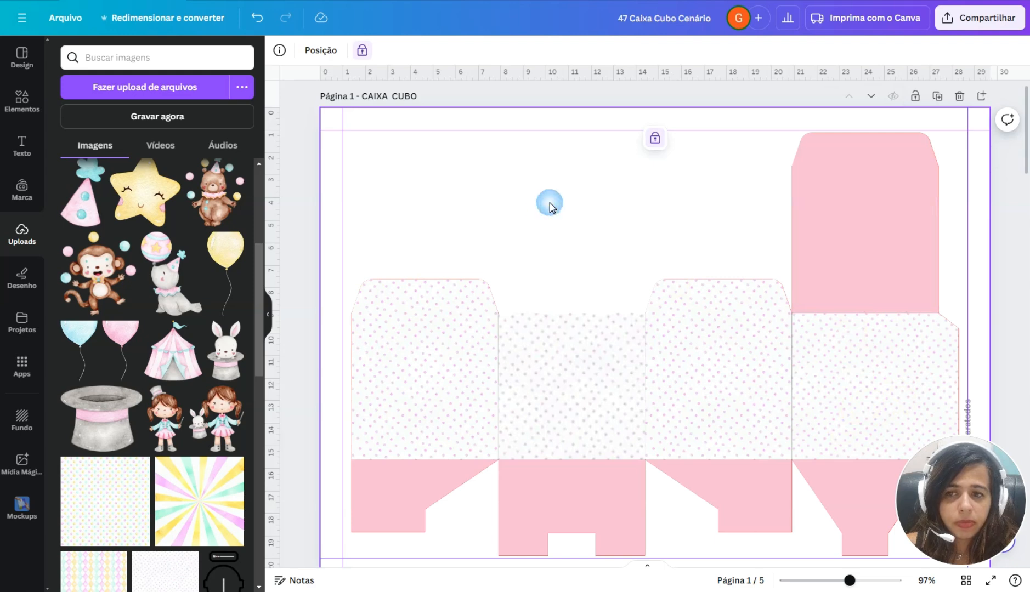
- Add a bold text reading "2" and place it in the empty area above the side faces
{"action": "left_click", "coordinate": [41, 148]}
{"action": "key", "text": "ctrl+v"}
{"action": "left_click_drag", "start_coordinate": [649, 339], "coordinate": [540, 222]}
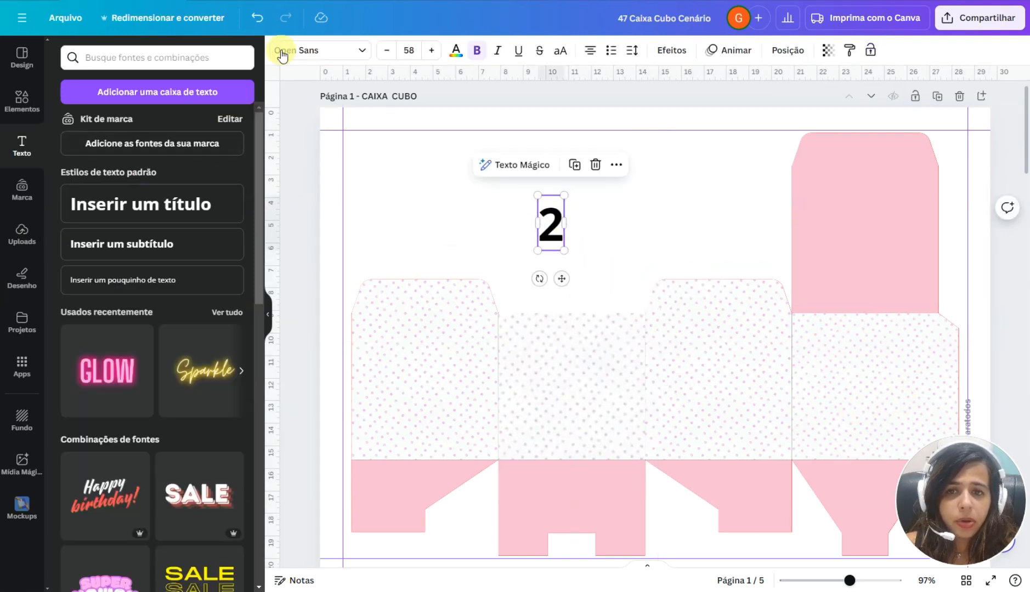
- Set the number 2 in the Carnivalee Freakshow Regular font at size 220 on the side face with the glue tab
{"action": "left_click", "coordinate": [330, 51]}
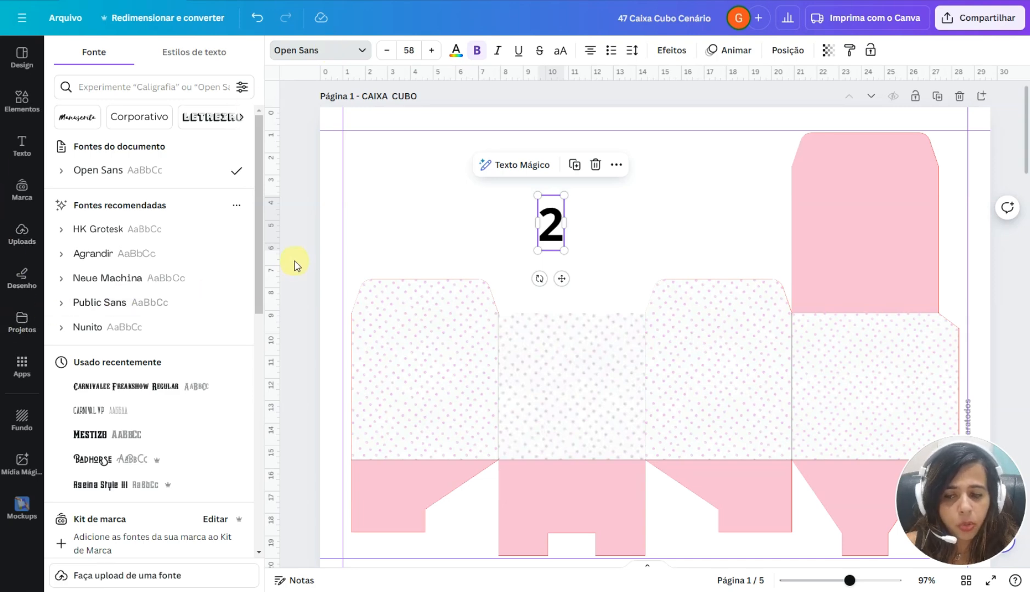
{"action": "left_click", "coordinate": [146, 578]}
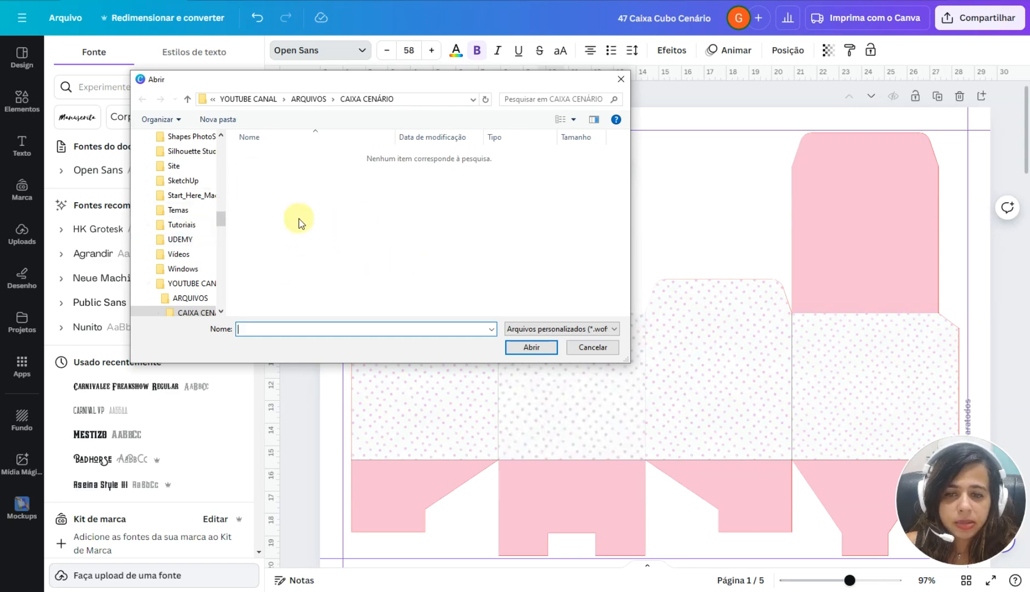
{"action": "left_click", "coordinate": [591, 351]}
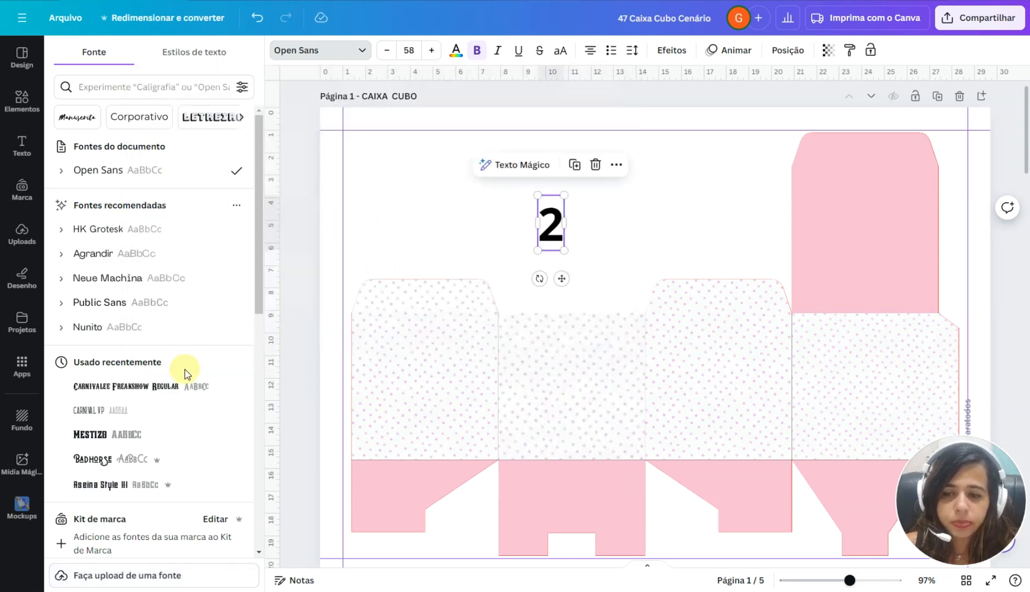
{"action": "left_click", "coordinate": [144, 391]}
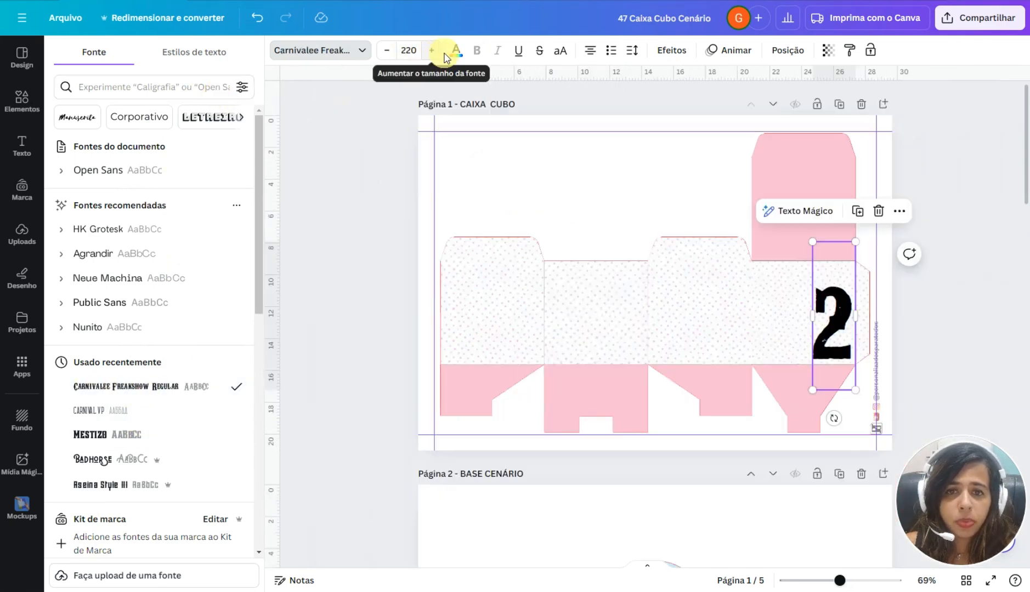
- Colour the number 2 with the strong pink of the Pack Confeitaria brand palette
{"action": "left_click", "coordinate": [456, 50]}
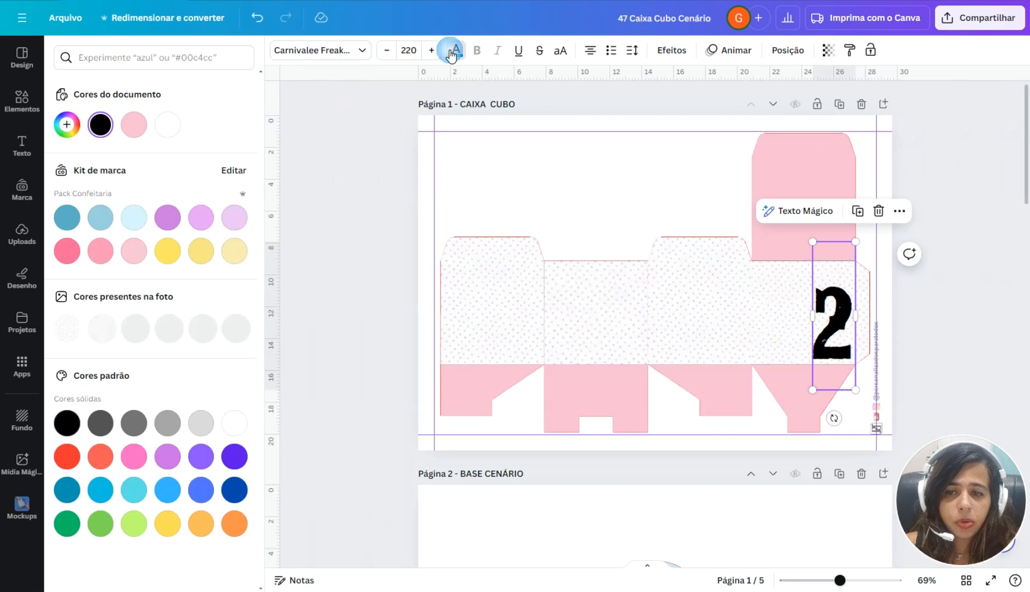
{"action": "left_click", "coordinate": [95, 263]}
{"action": "left_click", "coordinate": [361, 237]}
- Add the uploaded blue, pink and yellow balloon images and place them, scaled down, beside the number 2
{"action": "left_click", "coordinate": [19, 241]}
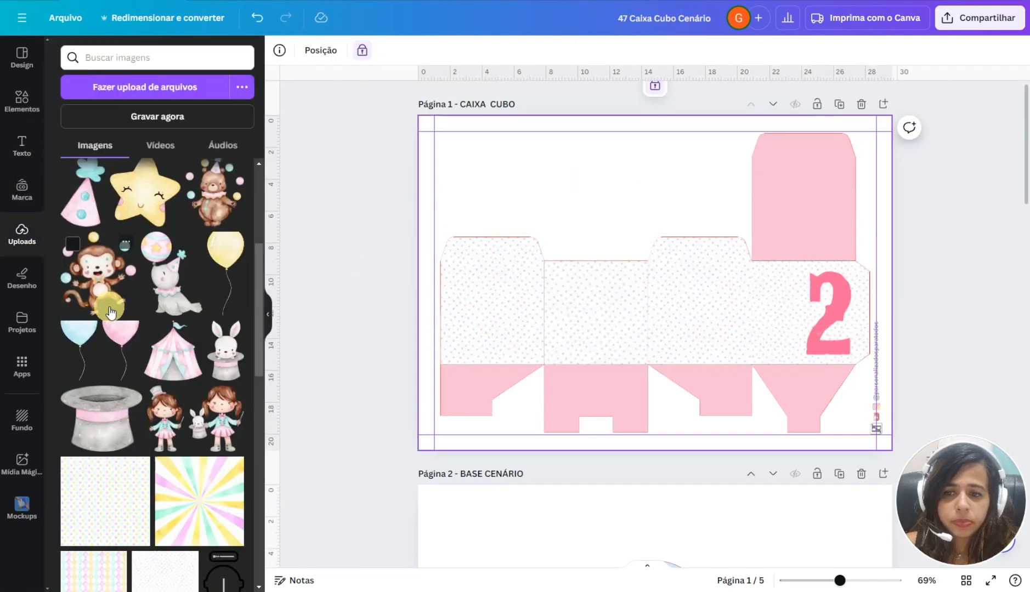
{"action": "scroll", "coordinate": [110, 311], "scroll_direction": "up", "scroll_amount": 3}
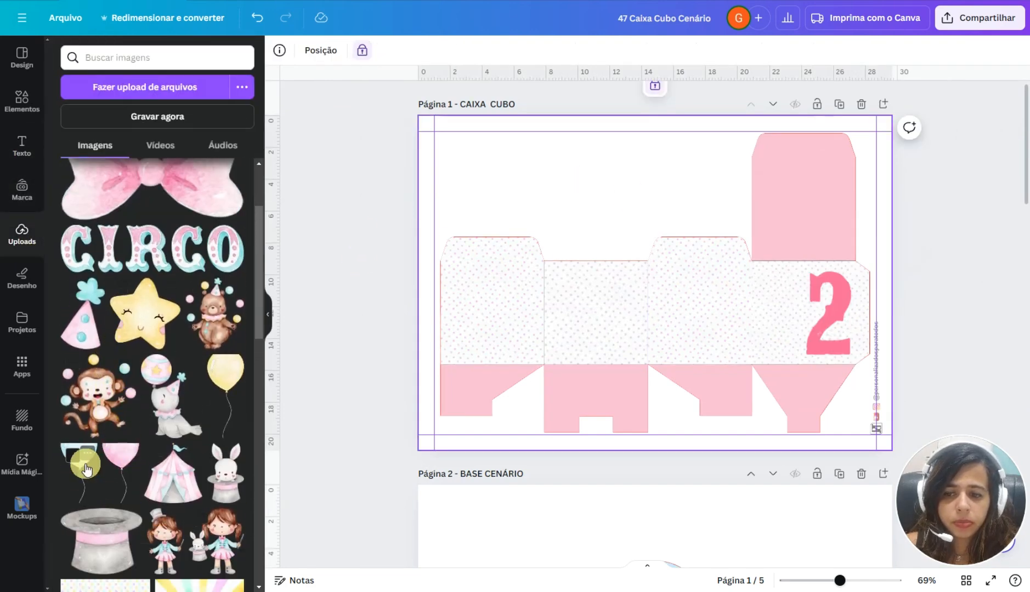
{"action": "left_click", "coordinate": [86, 469]}
{"action": "left_click_drag", "start_coordinate": [713, 179], "coordinate": [683, 246]}
{"action": "left_click_drag", "start_coordinate": [653, 329], "coordinate": [779, 323]}
{"action": "scroll", "coordinate": [707, 215], "scroll_direction": "up", "scroll_amount": 5}
{"action": "left_click_drag", "start_coordinate": [800, 276], "coordinate": [823, 401]}
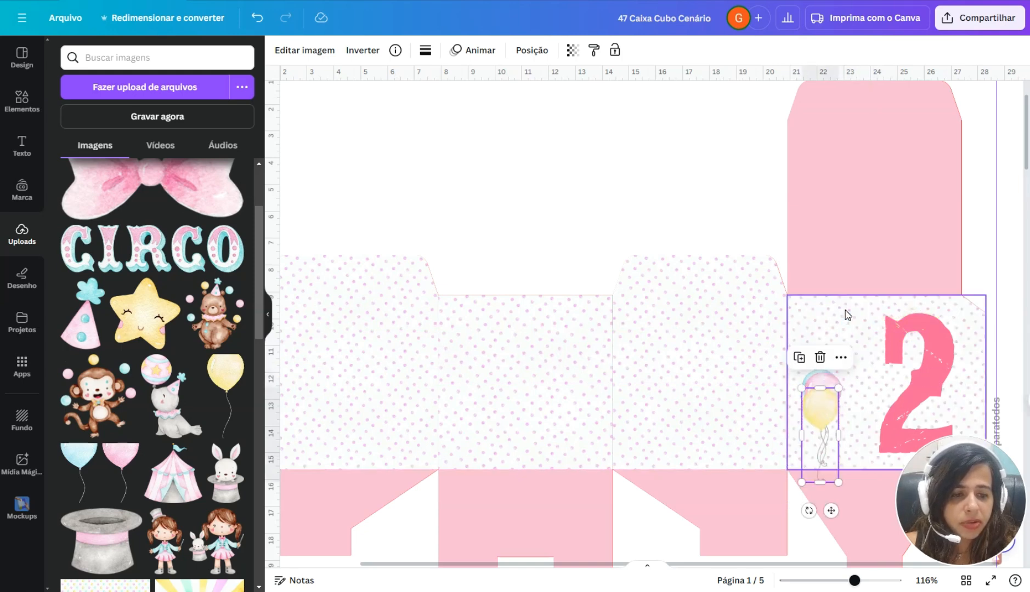
- Fully lock the polka-dot frame behind the number 2 and the balloons
{"action": "left_click", "coordinate": [843, 348]}
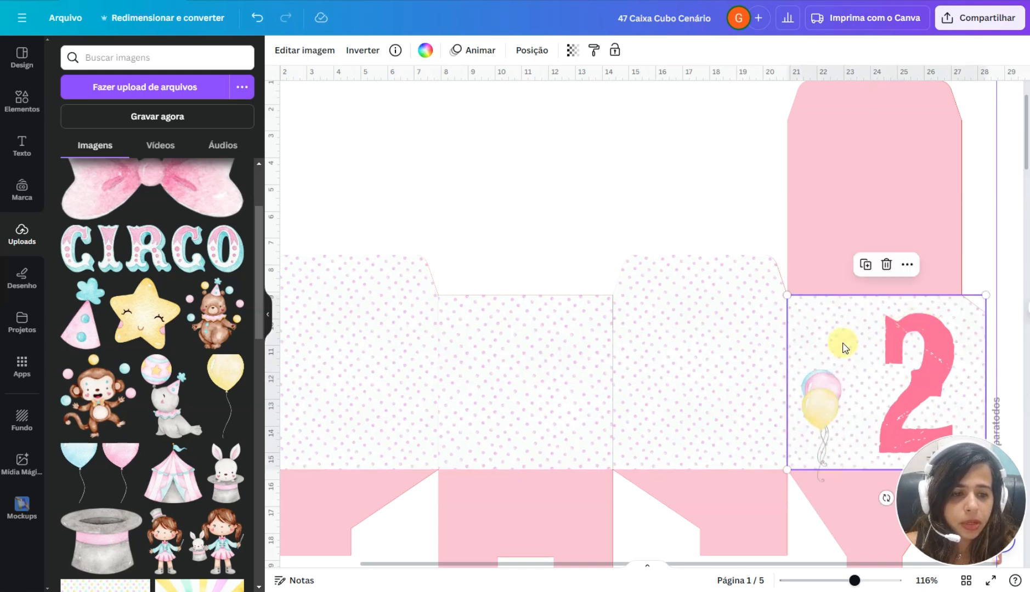
{"action": "left_click", "coordinate": [613, 51]}
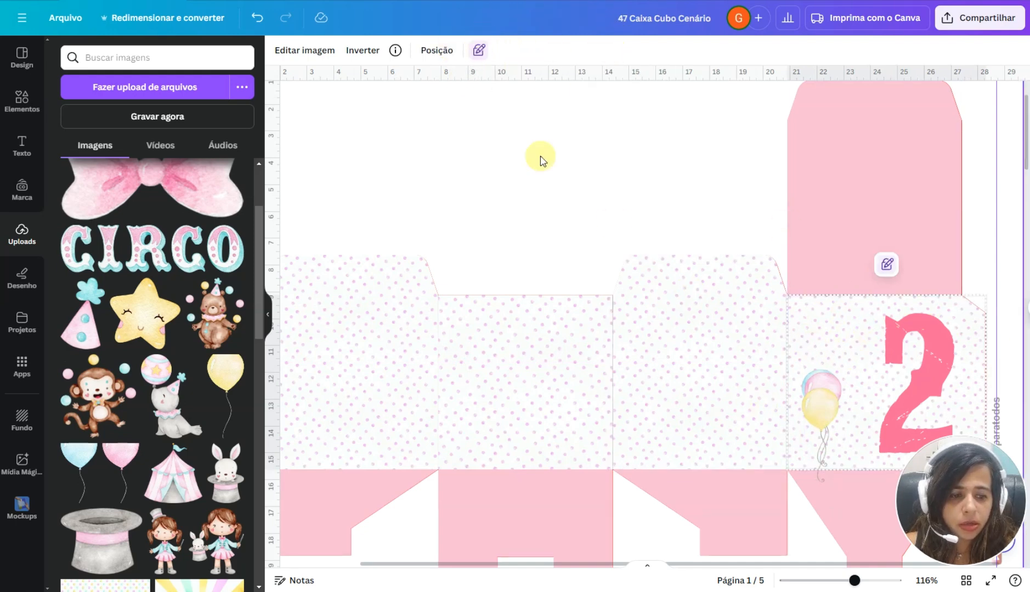
{"action": "left_click", "coordinate": [479, 55]}
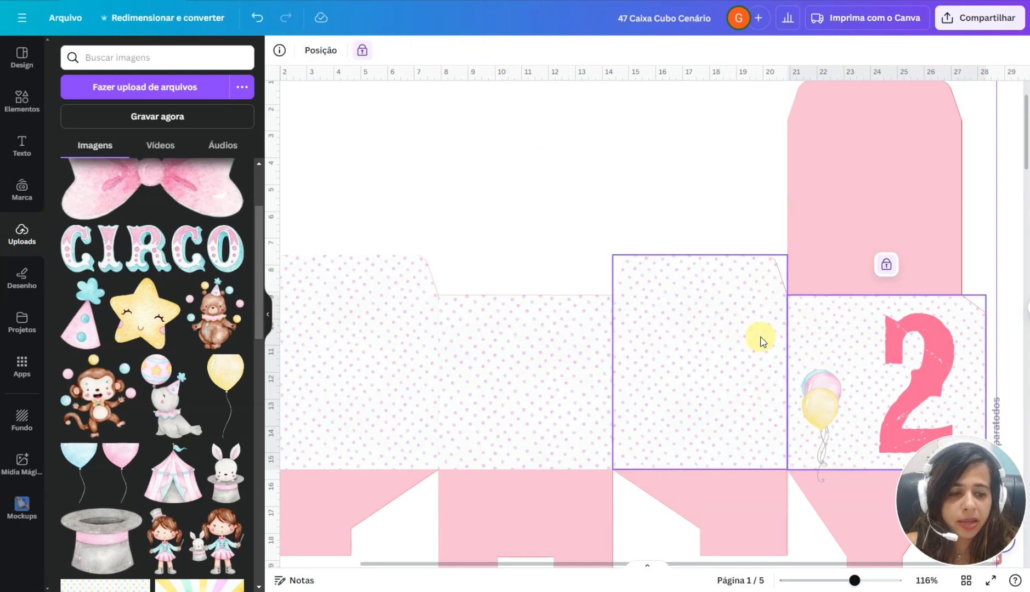
- Spread the three balloons beside the number 2, with blue uppermost, yellow nearest the number and pink lowest
{"action": "left_click", "coordinate": [810, 413]}
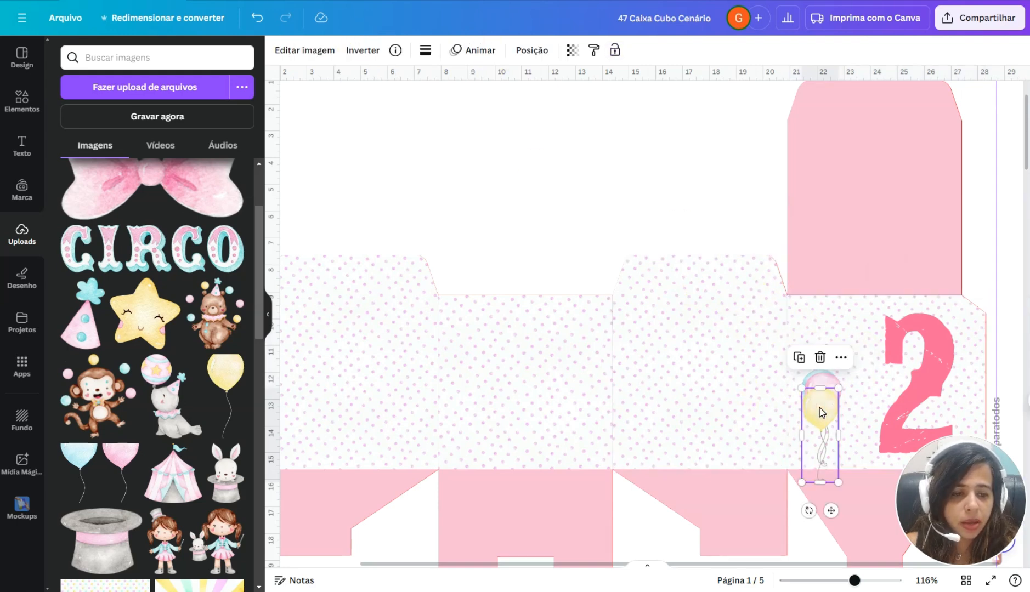
{"action": "left_click_drag", "start_coordinate": [810, 414], "coordinate": [881, 396]}
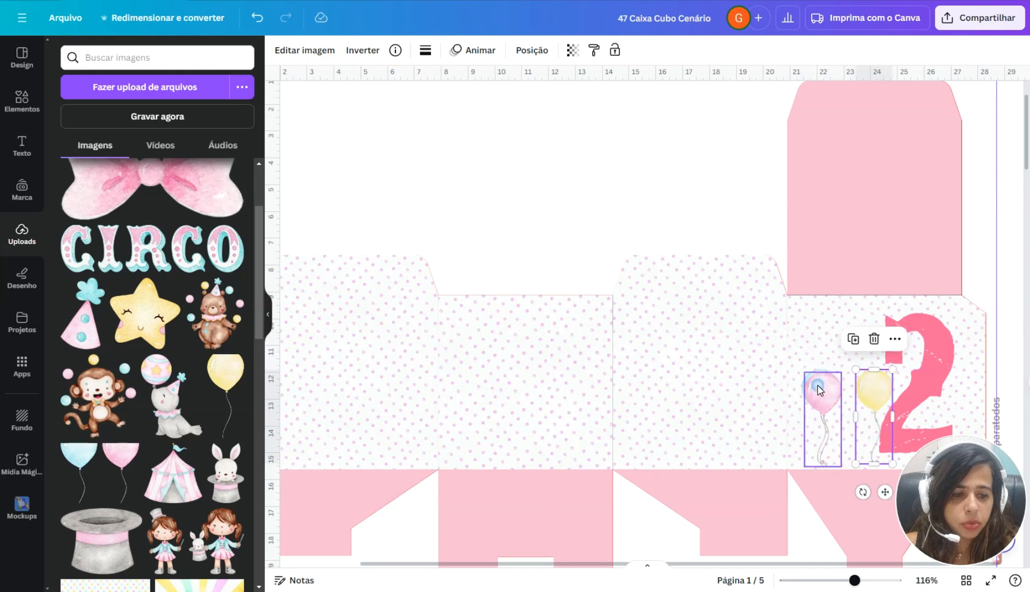
{"action": "left_click_drag", "start_coordinate": [814, 378], "coordinate": [818, 317]}
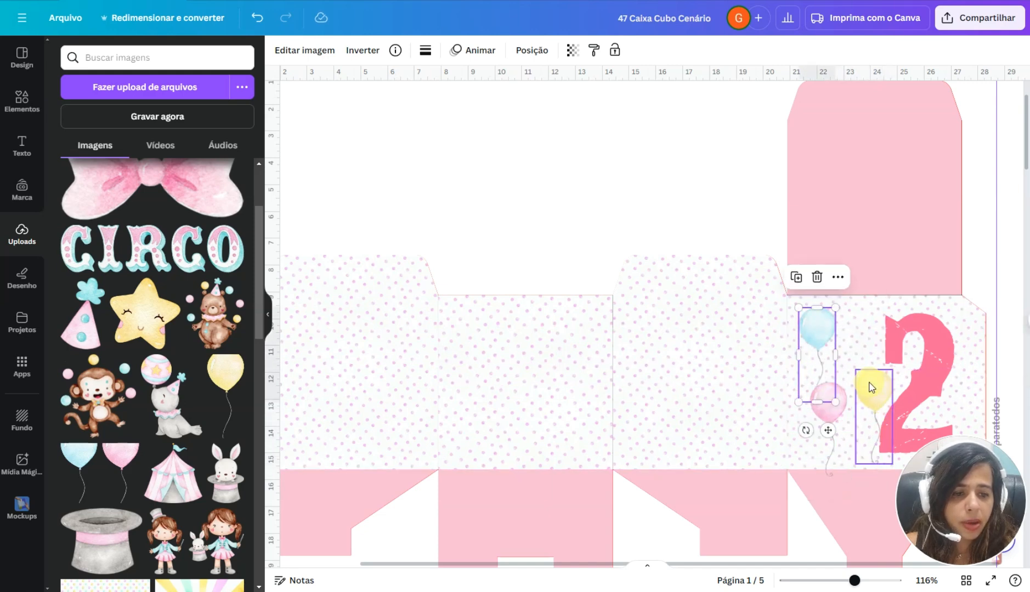
{"action": "left_click_drag", "start_coordinate": [872, 387], "coordinate": [845, 353]}
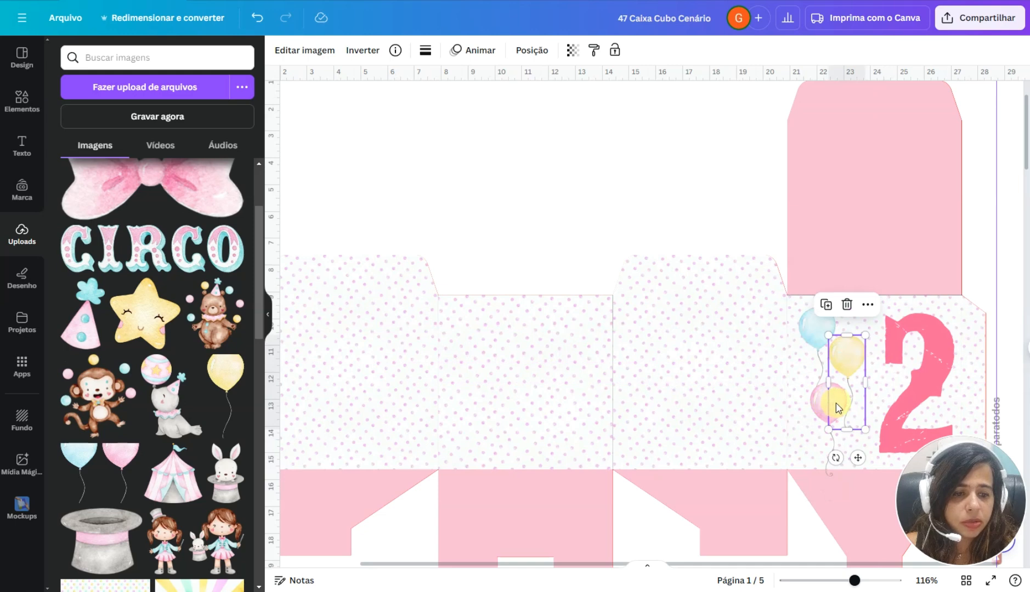
{"action": "left_click_drag", "start_coordinate": [820, 397], "coordinate": [855, 365]}
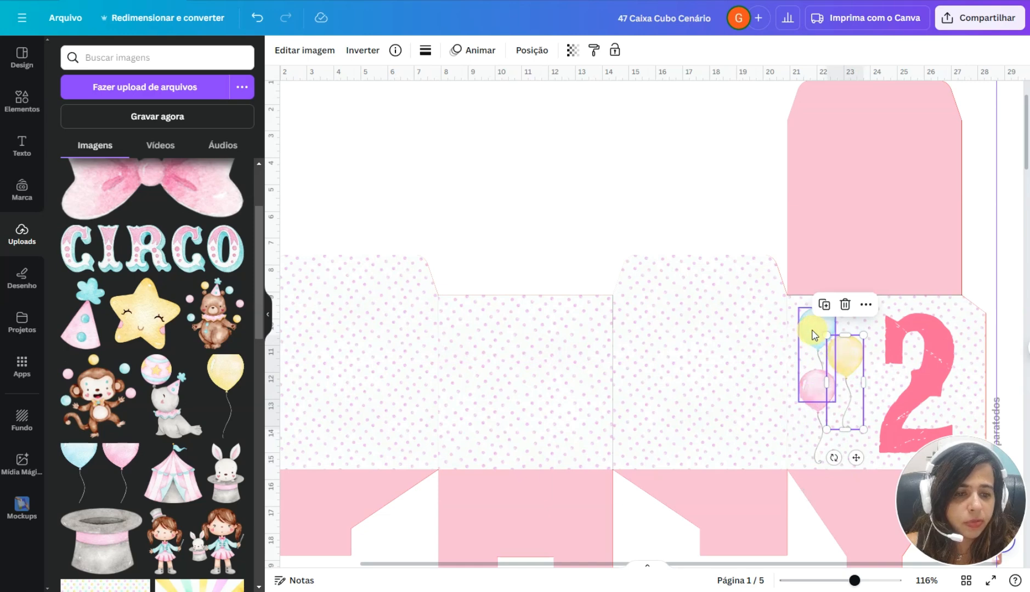
{"action": "left_click_drag", "start_coordinate": [812, 335], "coordinate": [1011, 341]}
- Unlock the number face's polka-dot frame and set the transparency of all four side frames to 66
{"action": "left_click", "coordinate": [981, 321]}
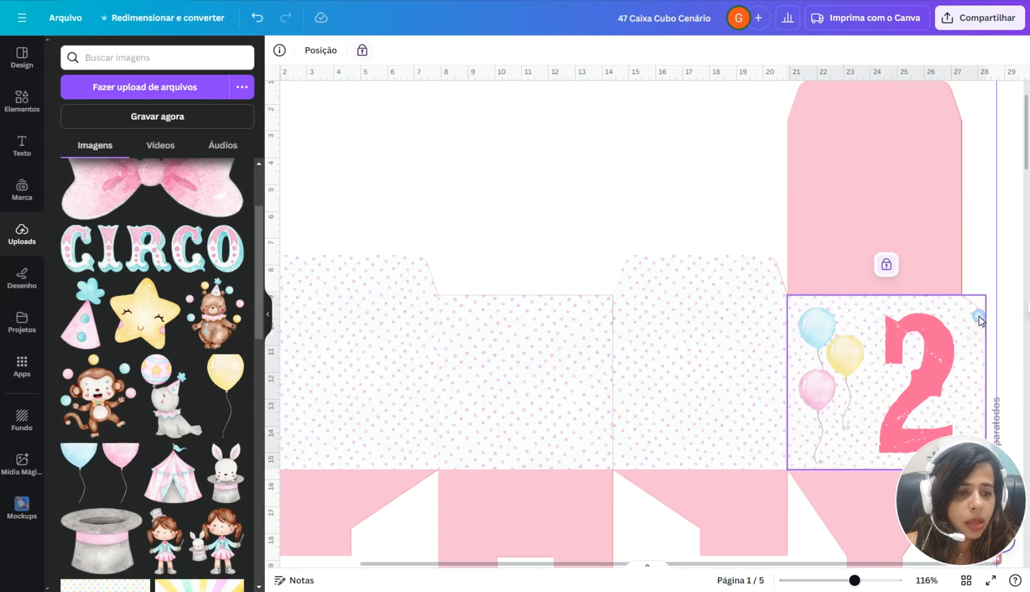
{"action": "left_click", "coordinate": [356, 50]}
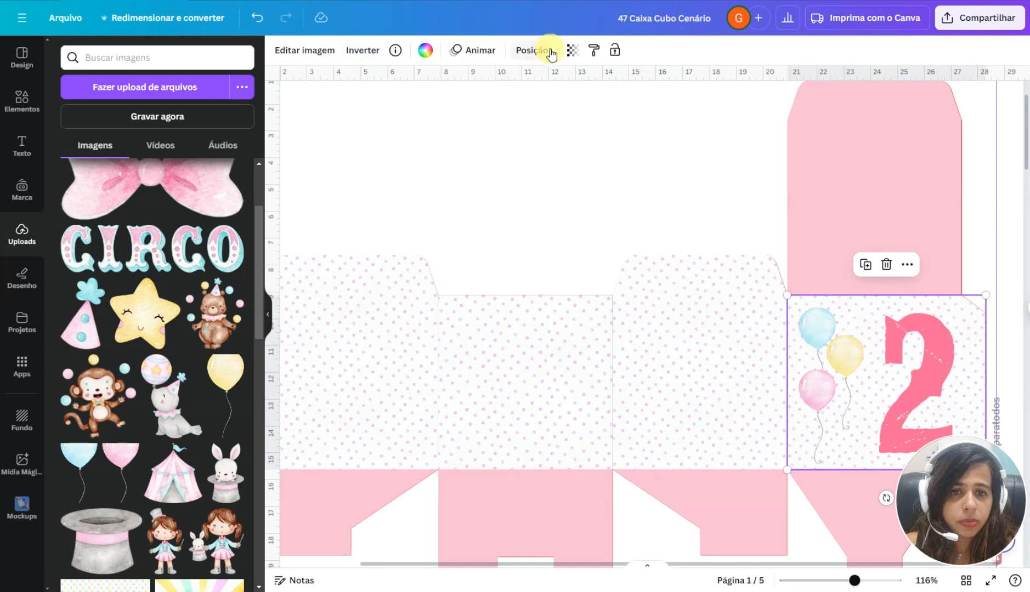
{"action": "left_click", "coordinate": [670, 339], "text": "shift"}
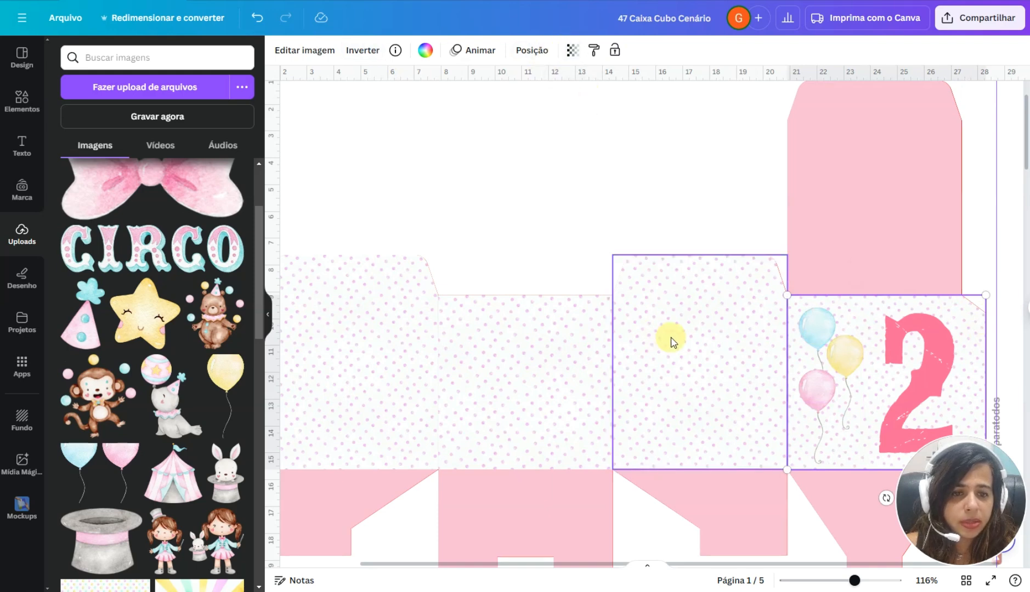
{"action": "left_click", "coordinate": [476, 350], "text": "shift"}
{"action": "left_click", "coordinate": [374, 336], "text": "shift"}
{"action": "left_click", "coordinate": [522, 50]}
{"action": "left_click_drag", "start_coordinate": [480, 104], "coordinate": [460, 104]}
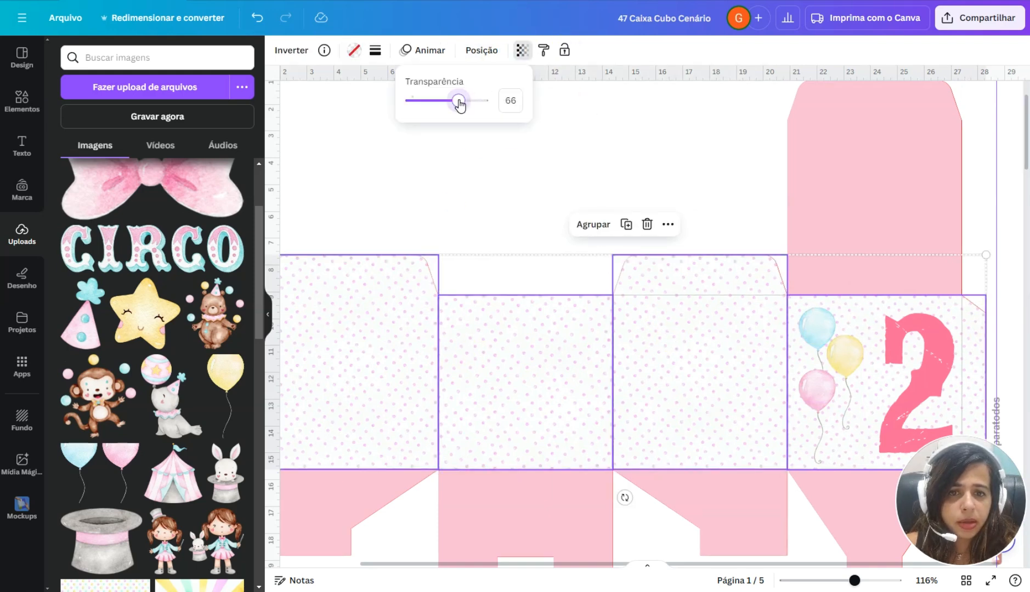
- Lock the number face's polka-dot frame again and nudge the balloons slightly toward the number 2
{"action": "left_click", "coordinate": [851, 361]}
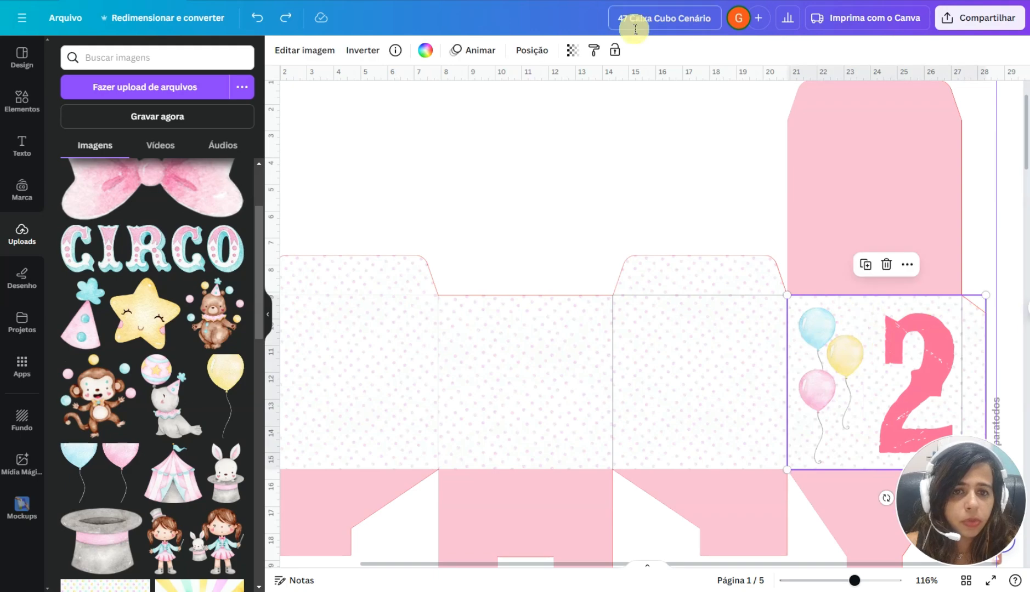
{"action": "left_click", "coordinate": [620, 51]}
{"action": "left_click", "coordinate": [819, 391]}
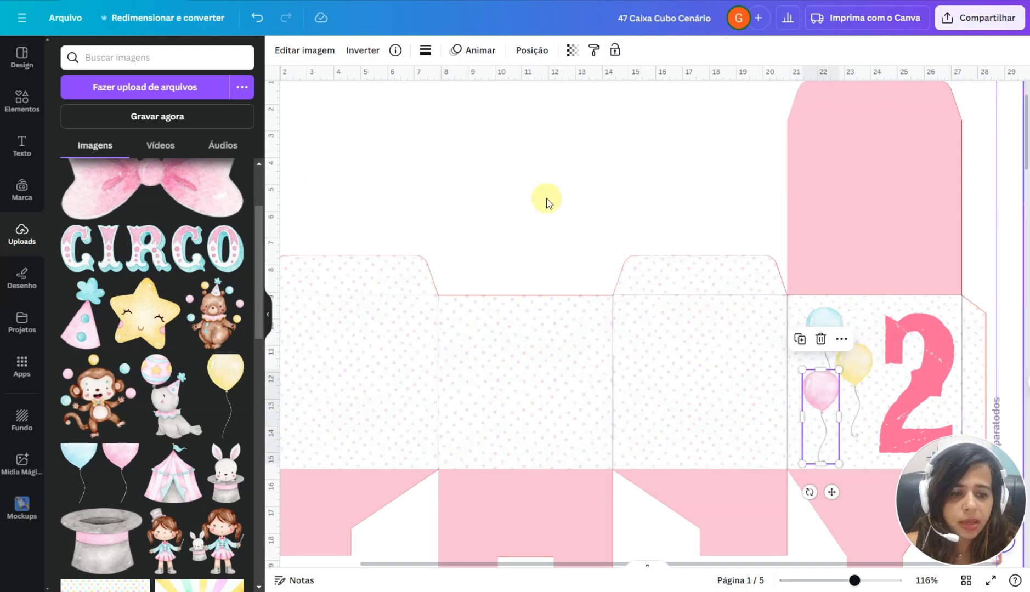
- Add a square shape and give it a dashed border with a thickness of 2
{"action": "scroll", "coordinate": [417, 191], "scroll_direction": "down", "scroll_amount": 3, "text": "ctrl"}
{"action": "left_click", "coordinate": [21, 101]}
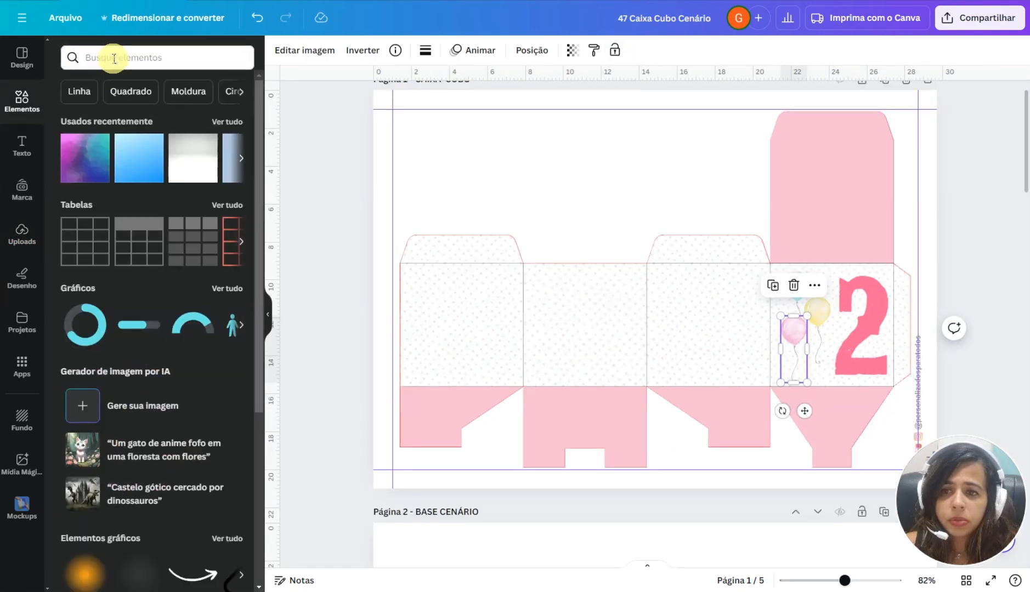
{"action": "key", "text": "r"}
{"action": "left_click", "coordinate": [360, 51]}
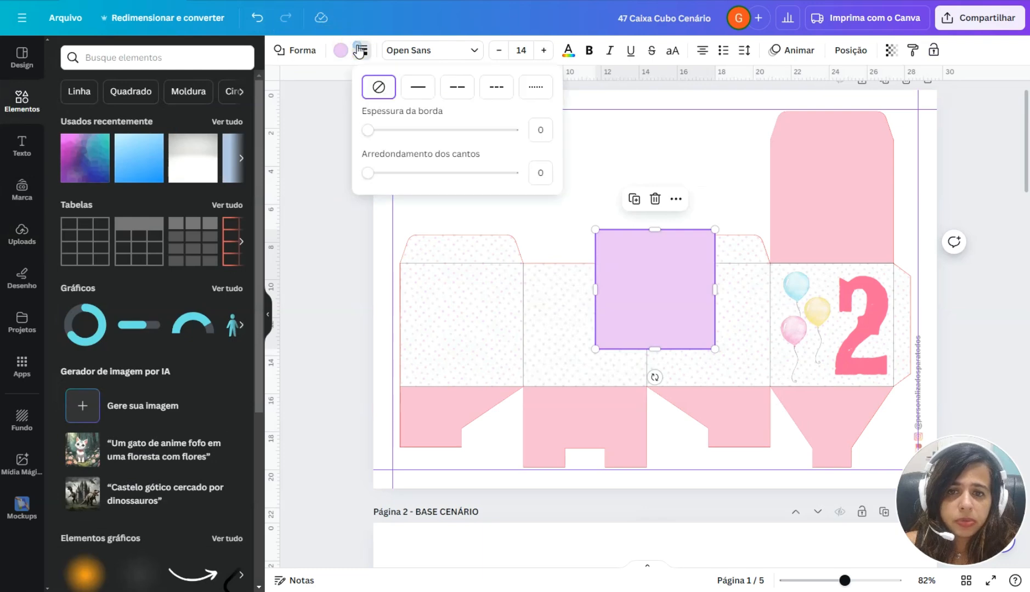
{"action": "left_click", "coordinate": [505, 98]}
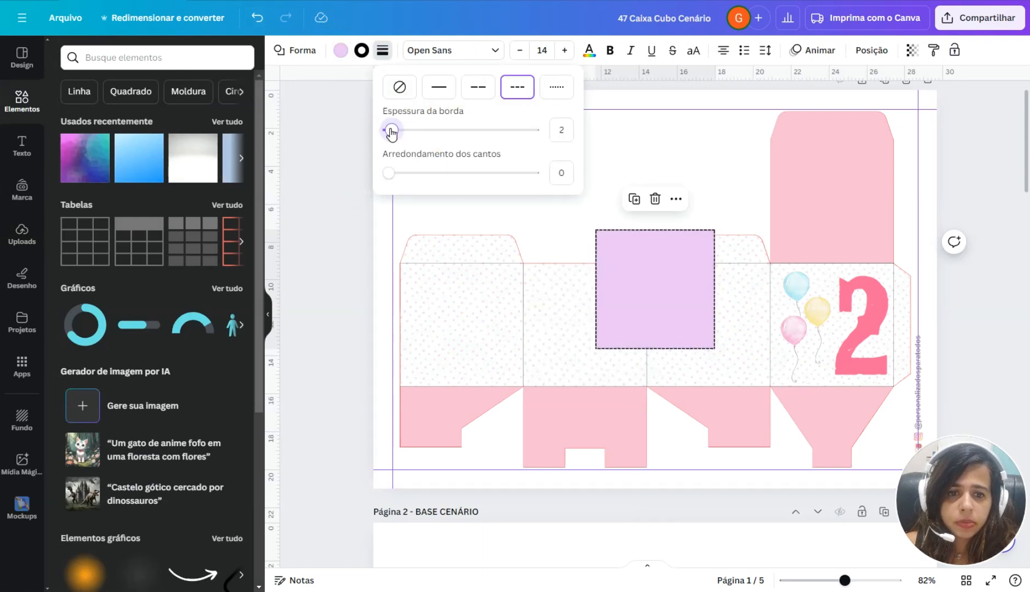
- Give the dashed square slightly rounded corners, a strong pink border and no fill, framing the number 2 face
{"action": "left_click_drag", "start_coordinate": [390, 172], "coordinate": [408, 177]}
{"action": "left_click", "coordinate": [341, 51]}
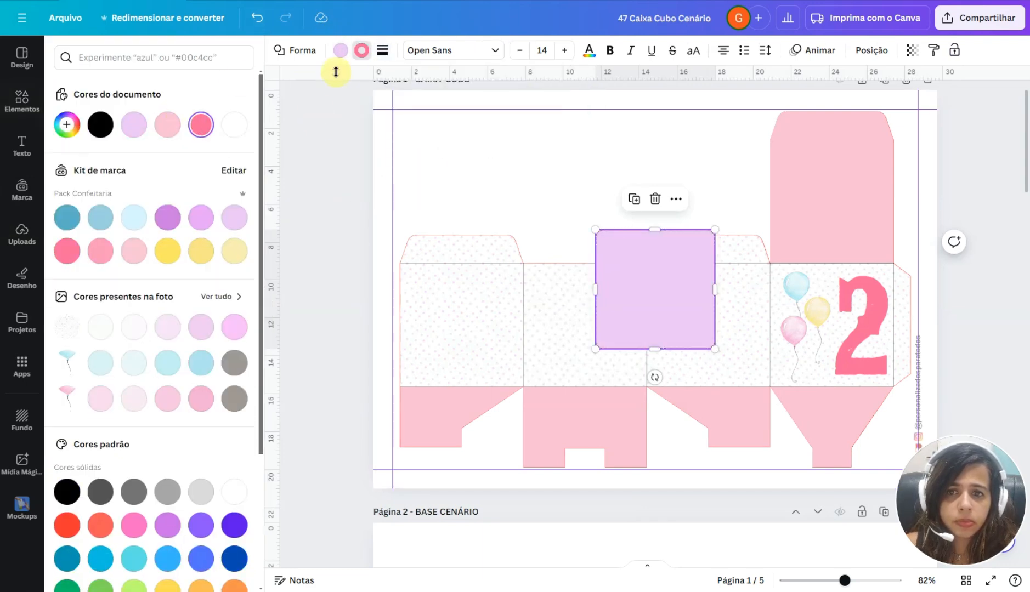
{"action": "left_click", "coordinate": [99, 127]}
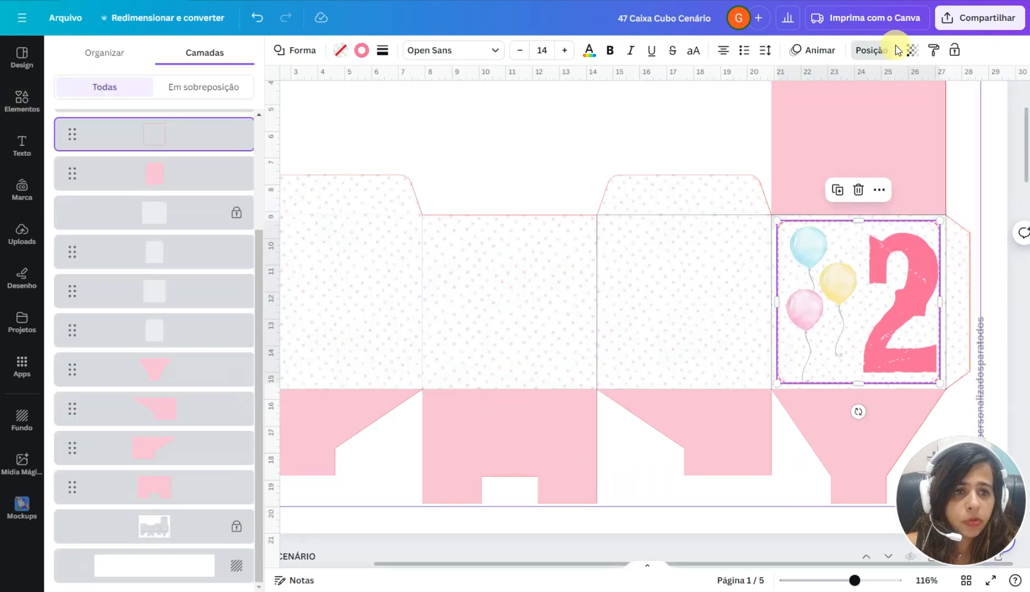
- Soften the dashed square's opacity and duplicate it onto the other three side faces of the box
{"action": "left_click", "coordinate": [913, 50]}
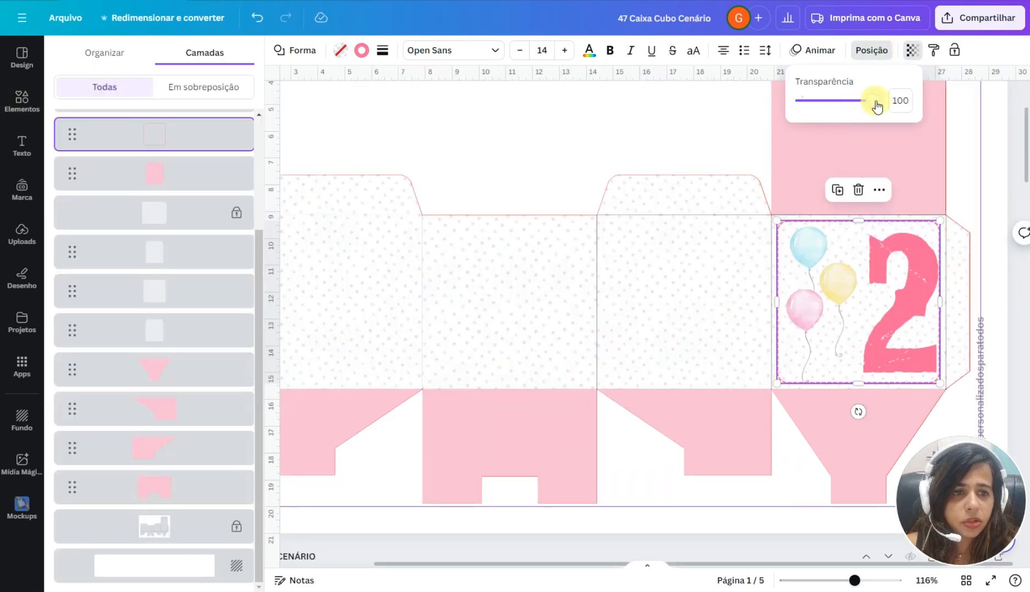
{"action": "left_click", "coordinate": [805, 191]}
{"action": "left_click", "coordinate": [828, 221]}
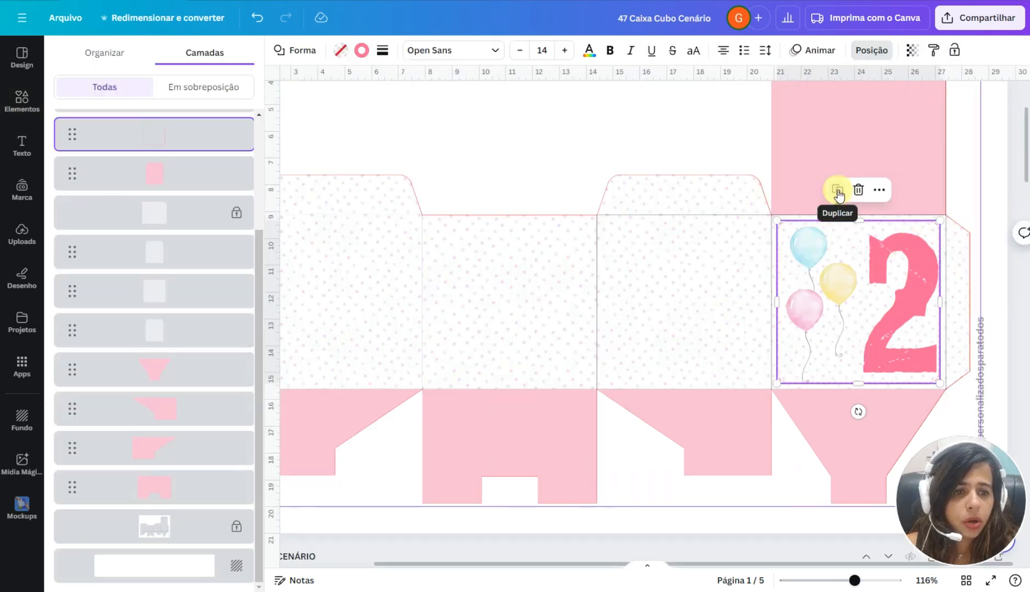
{"action": "left_click", "coordinate": [837, 190]}
{"action": "left_click_drag", "start_coordinate": [825, 237], "coordinate": [650, 230]}
{"action": "key", "text": "ctrl+d"}
{"action": "key", "text": "ctrl+d"}
{"action": "left_click", "coordinate": [483, 209]}
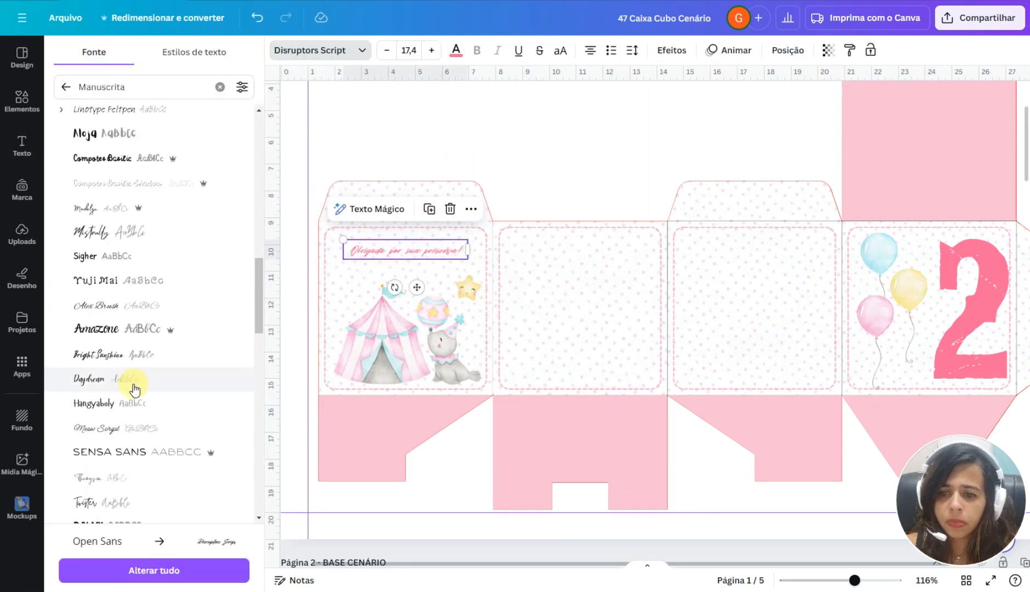
- Set the "Obrigada por sua presença!" text above the circus tent in Vintage Goods, size 30,7, on two lines
{"action": "left_click", "coordinate": [198, 517]}
{"action": "left_click", "coordinate": [161, 501]}
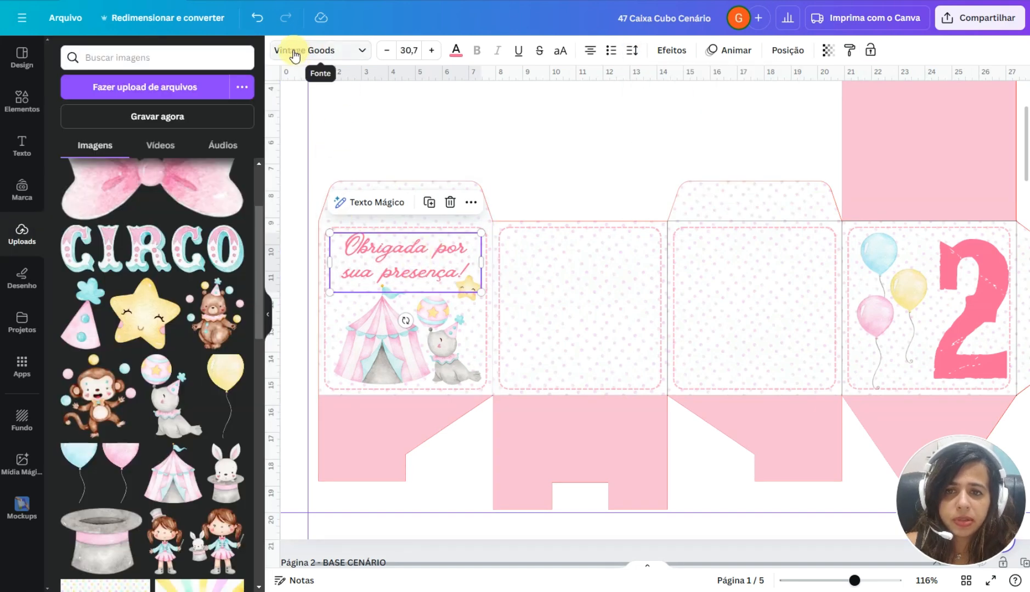
{"action": "left_click", "coordinate": [347, 55]}
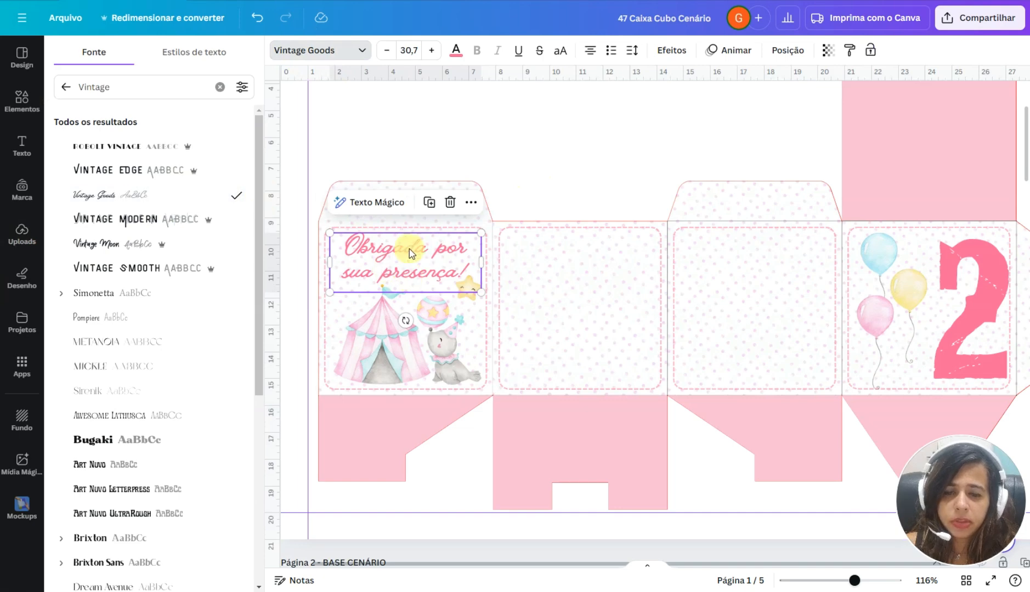
{"action": "left_click", "coordinate": [526, 175]}
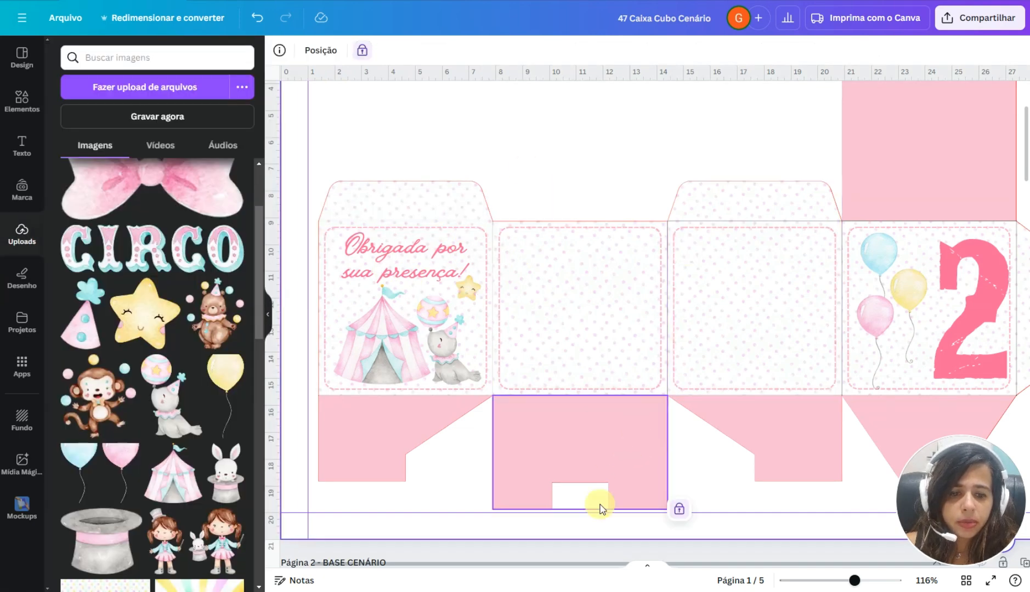
- Review the box layout page and the arched frames on the BASE CENÁRIO and CAMADA CENÁRIO pages
{"action": "scroll", "coordinate": [439, 273], "scroll_direction": "down", "scroll_amount": 5}
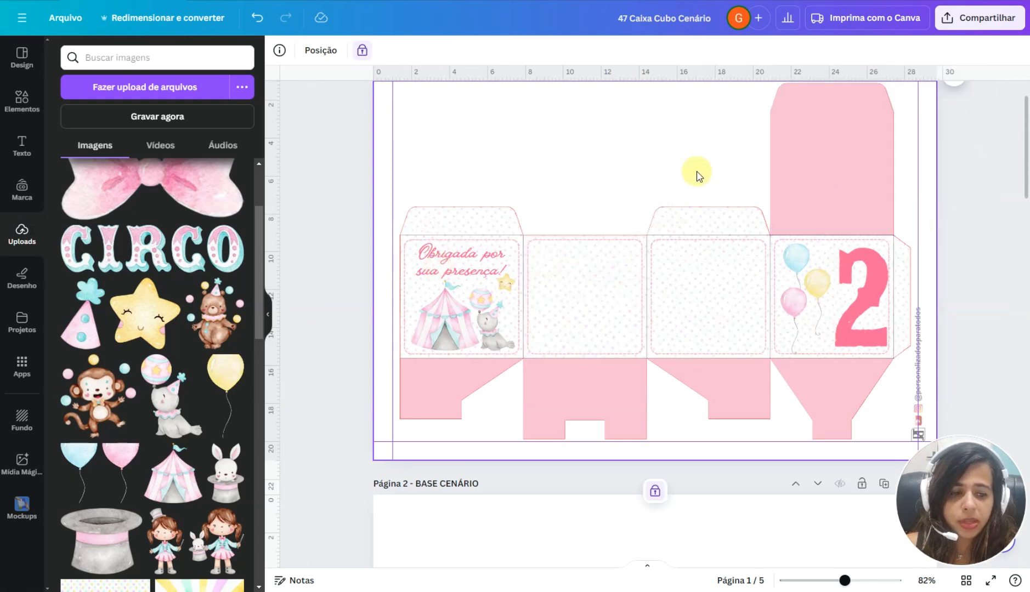
{"action": "scroll", "coordinate": [698, 176], "scroll_direction": "down", "scroll_amount": 2}
{"action": "scroll", "coordinate": [698, 175], "scroll_direction": "down", "scroll_amount": 10}
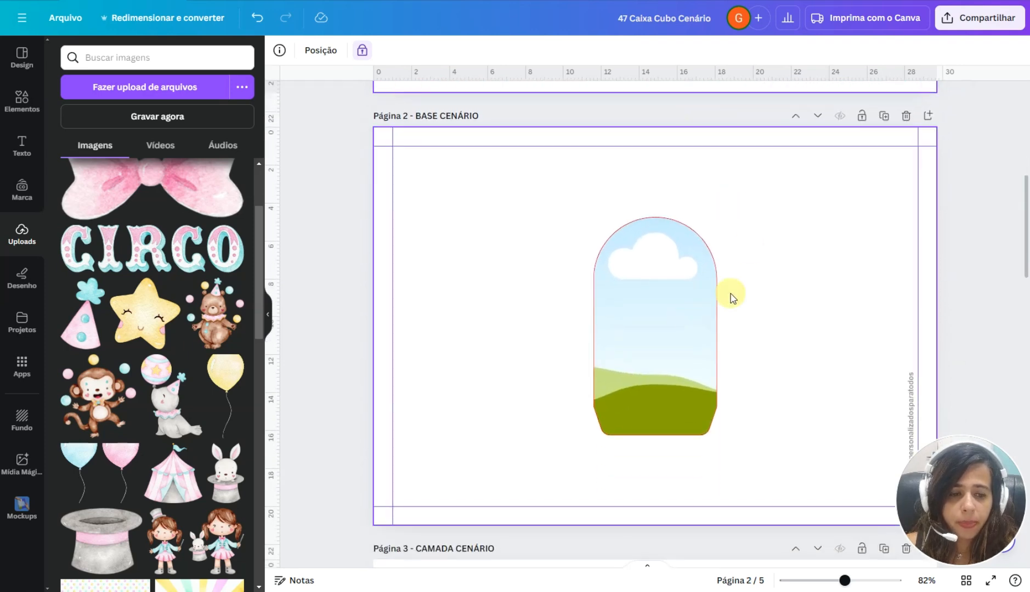
{"action": "scroll", "coordinate": [696, 331], "scroll_direction": "up", "scroll_amount": 6}
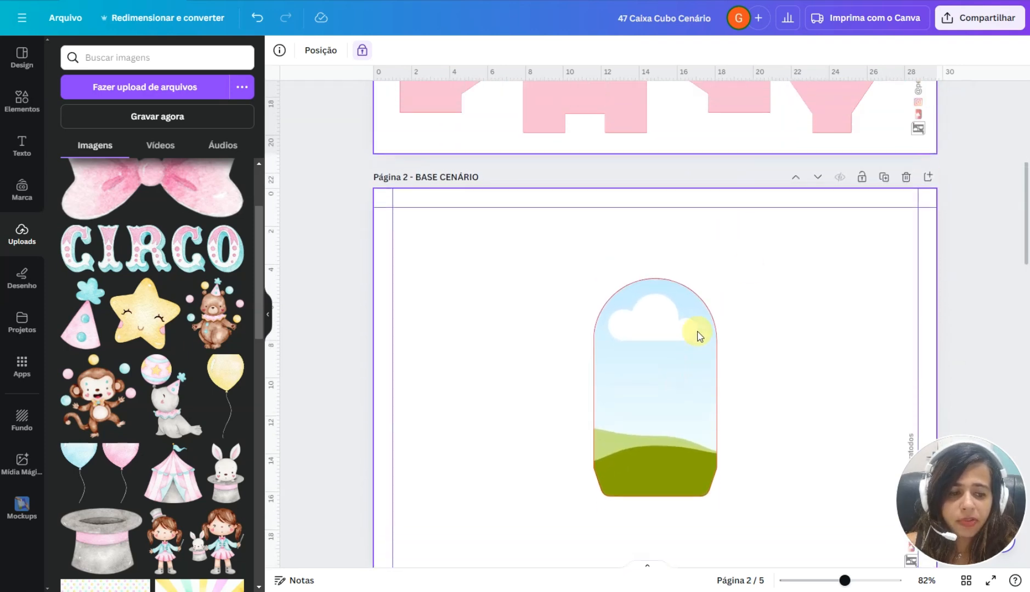
{"action": "scroll", "coordinate": [697, 335], "scroll_direction": "down", "scroll_amount": 4}
{"action": "scroll", "coordinate": [746, 331], "scroll_direction": "down", "scroll_amount": 8}
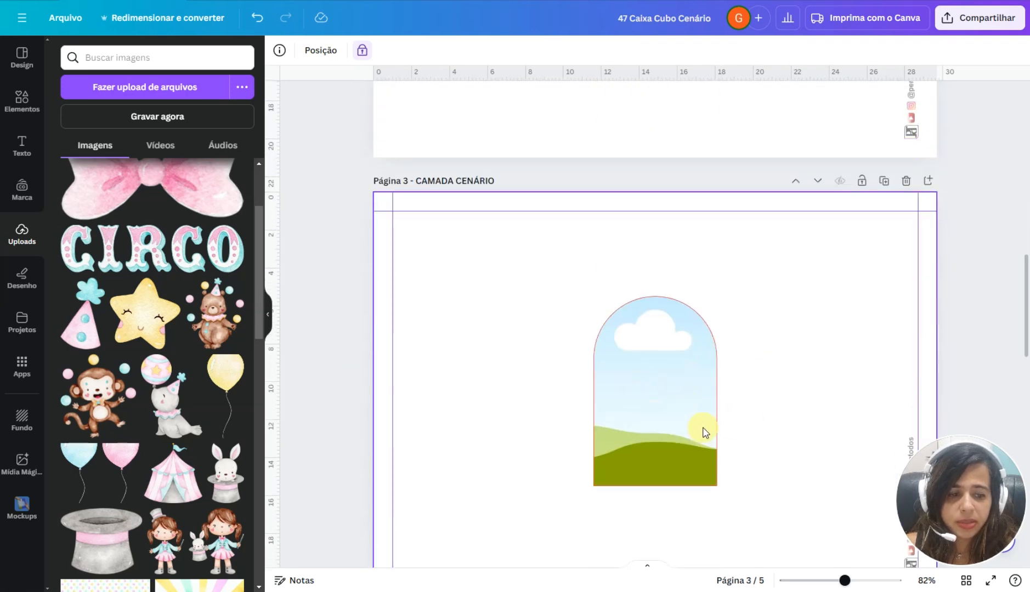
{"action": "scroll", "coordinate": [705, 432], "scroll_direction": "up", "scroll_amount": 12}
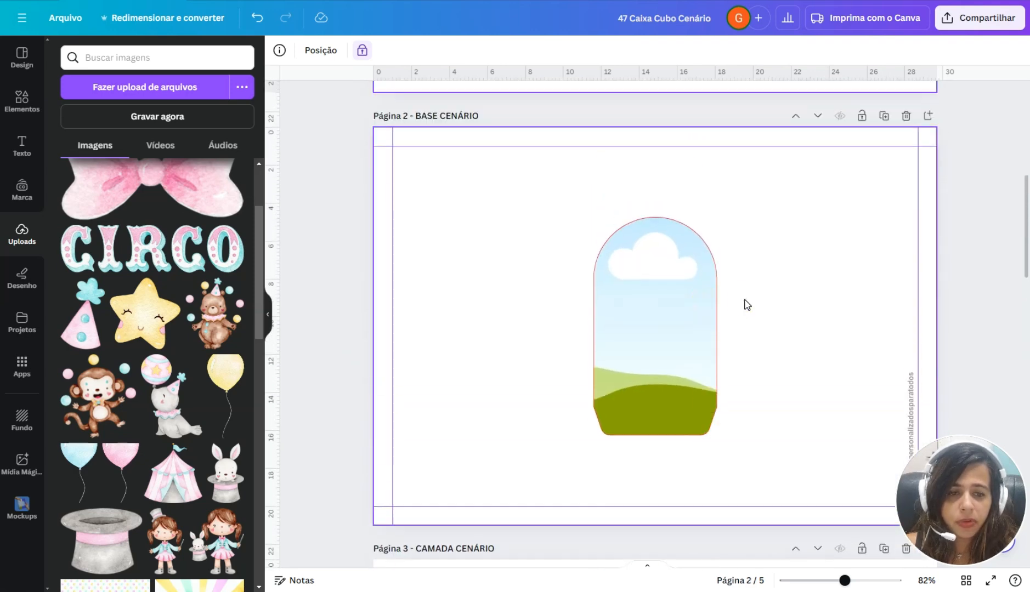
{"action": "scroll", "coordinate": [650, 196], "scroll_direction": "up", "scroll_amount": 8}
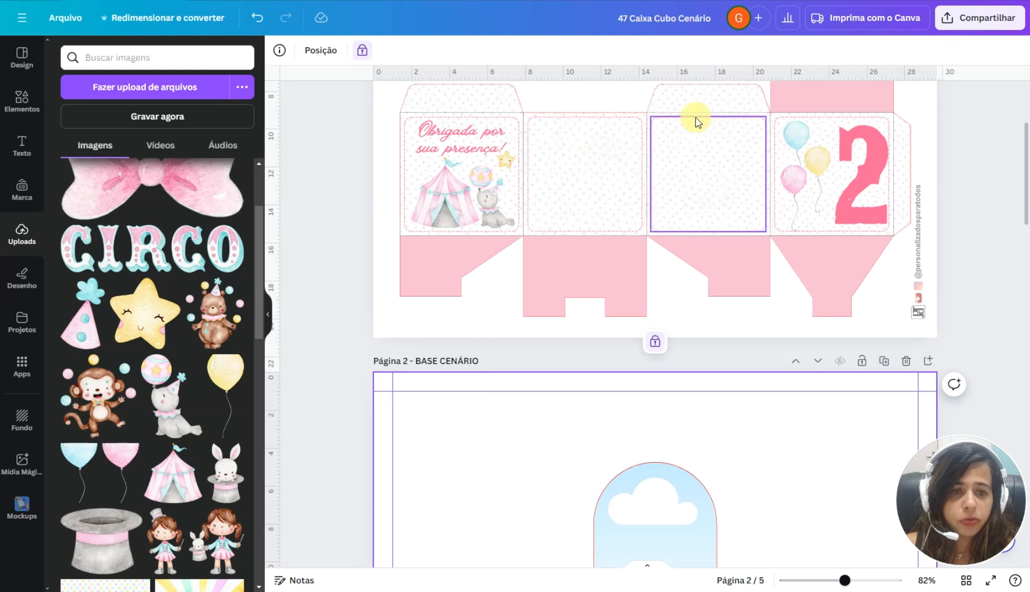
- Unlock the outline overlay on the BASE CENÁRIO page and move it below the arched frame in the layer order
{"action": "scroll", "coordinate": [608, 450], "scroll_direction": "down", "scroll_amount": 4}
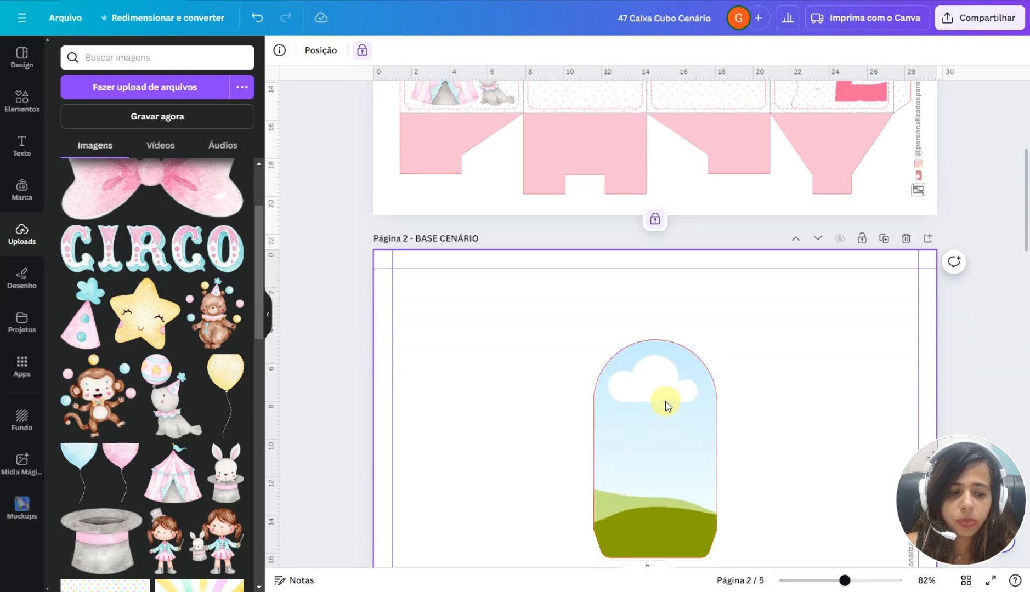
{"action": "scroll", "coordinate": [770, 383], "scroll_direction": "down", "scroll_amount": 2}
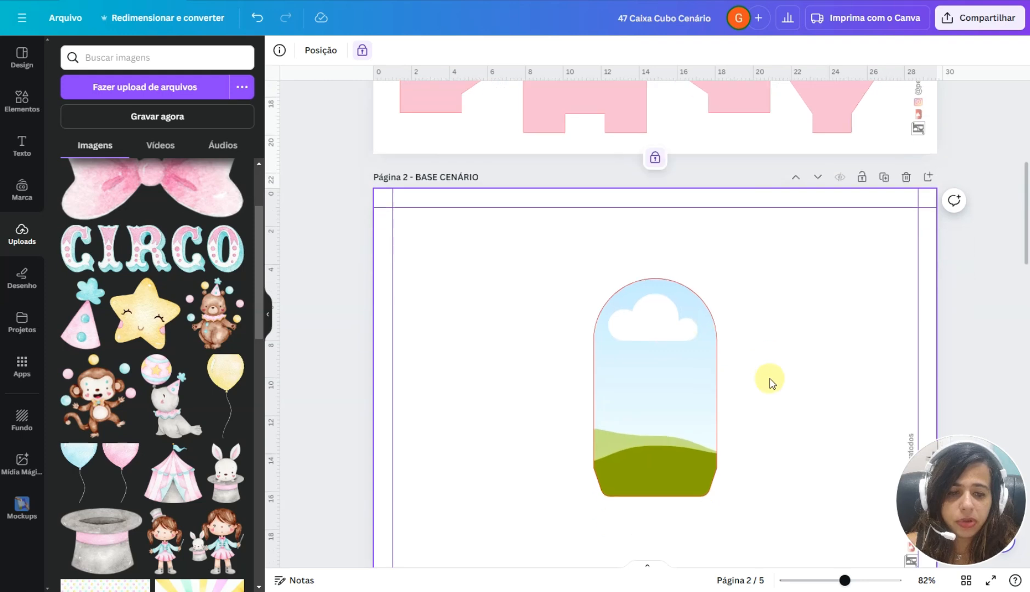
{"action": "left_click", "coordinate": [655, 162]}
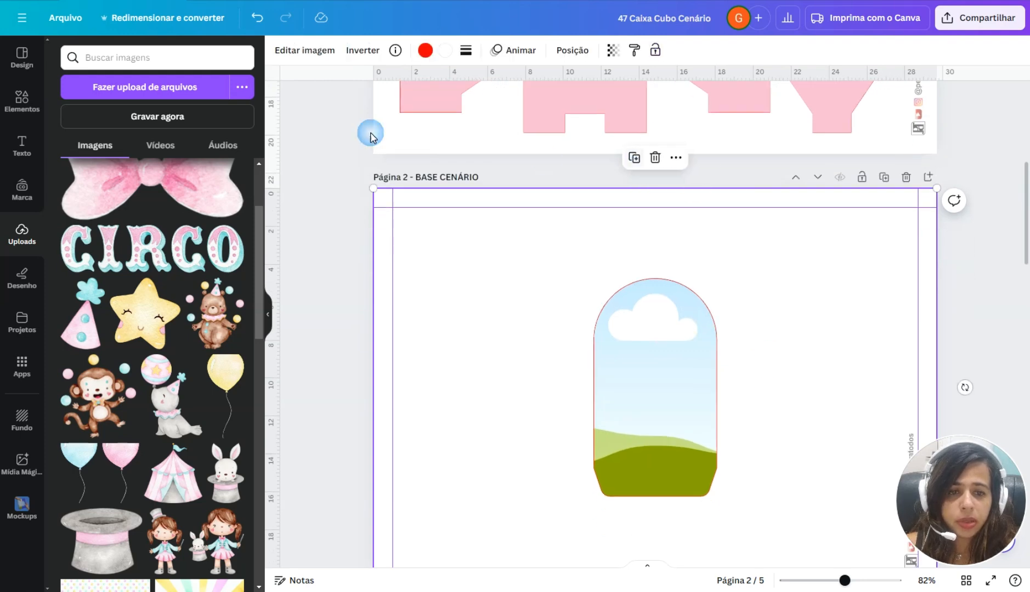
{"action": "left_click", "coordinate": [570, 51]}
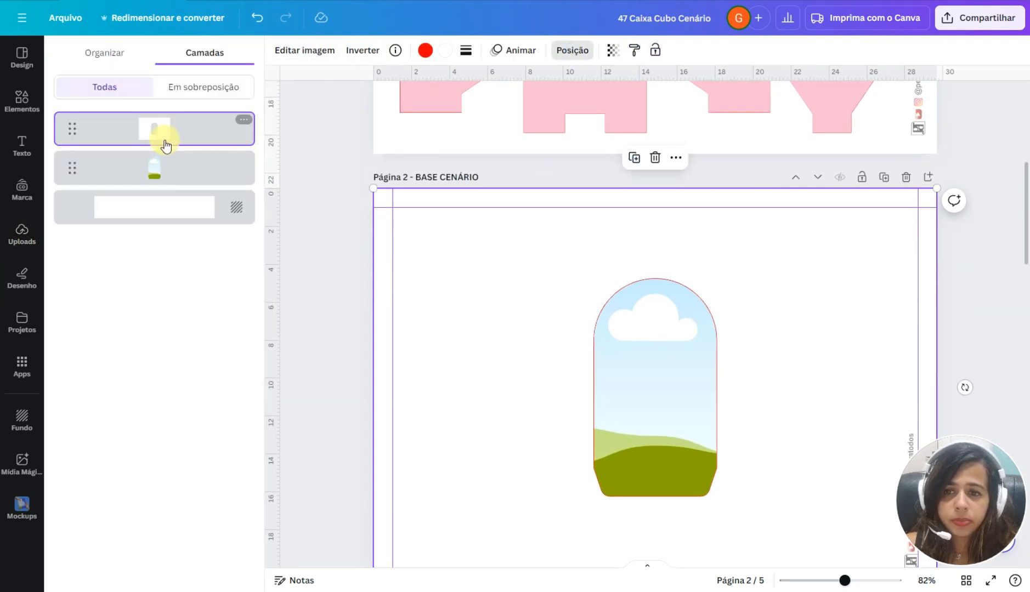
{"action": "left_click_drag", "start_coordinate": [161, 143], "coordinate": [164, 174]}
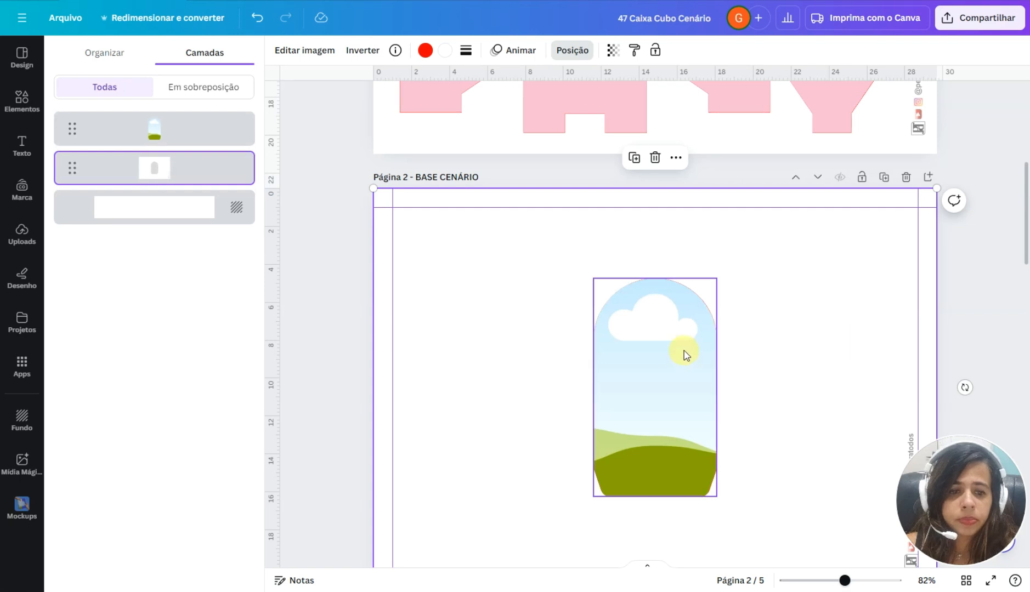
- Copy the box face's polka-dot style onto the BASE CENÁRIO arch, and restore the outline overlay above it, locked
{"action": "scroll", "coordinate": [687, 353], "scroll_direction": "up", "scroll_amount": 4}
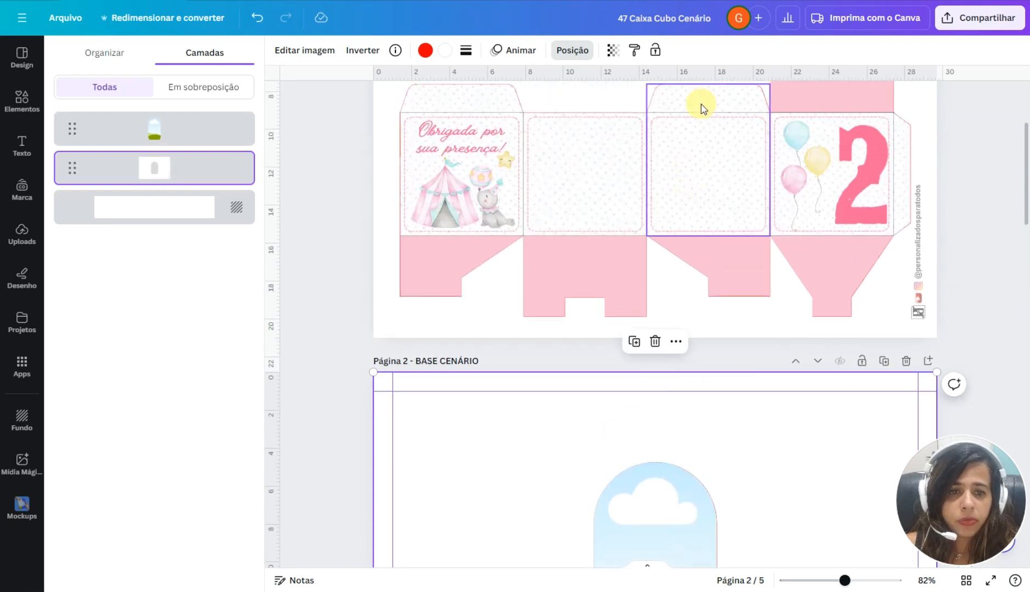
{"action": "left_click", "coordinate": [702, 103]}
{"action": "left_click", "coordinate": [594, 50]}
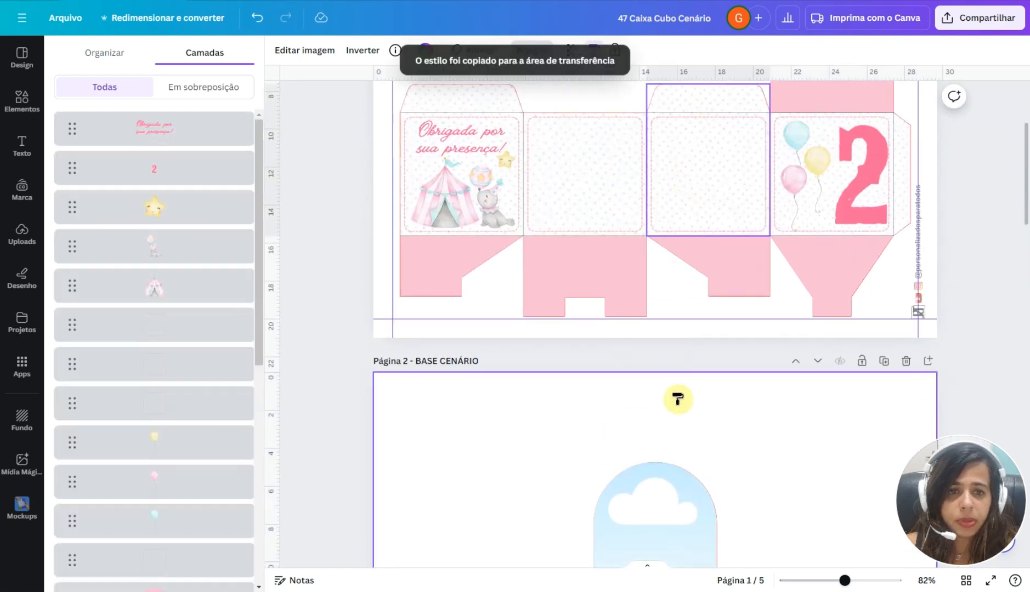
{"action": "scroll", "coordinate": [670, 384], "scroll_direction": "down", "scroll_amount": 3}
{"action": "left_click", "coordinate": [660, 365]}
{"action": "left_click", "coordinate": [780, 383]}
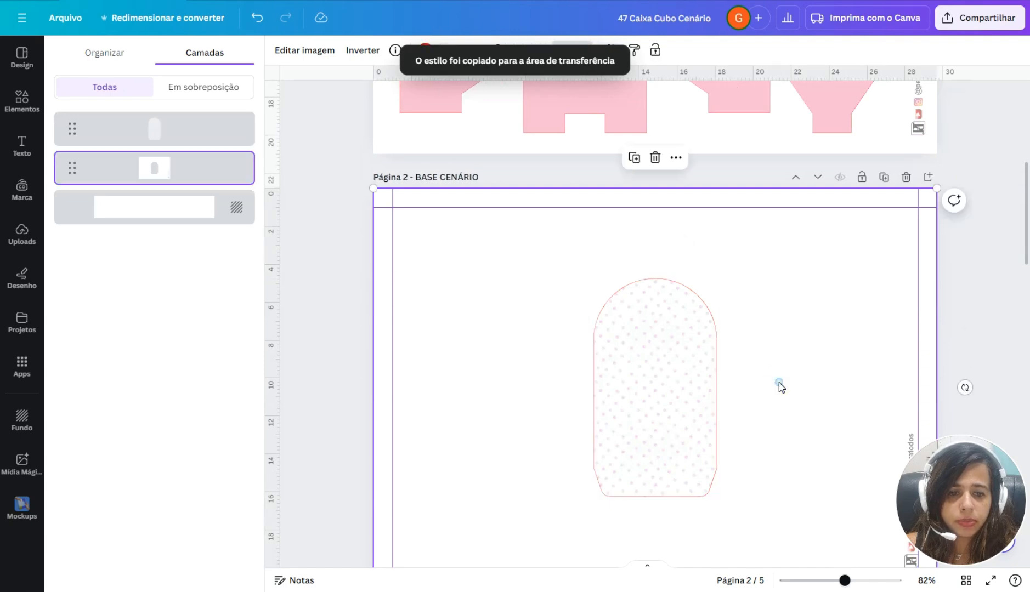
{"action": "left_click_drag", "start_coordinate": [200, 179], "coordinate": [184, 121]}
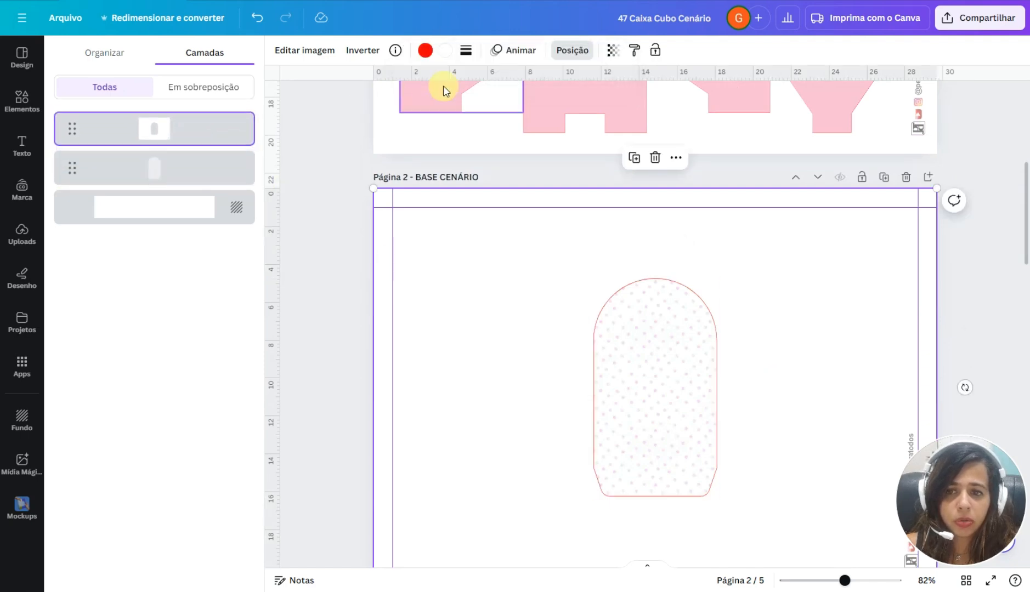
{"action": "left_click", "coordinate": [655, 50]}
- Unlock the outline overlay on the CAMADA CENÁRIO page, move it below the arched frame and select the frame
{"action": "scroll", "coordinate": [770, 437], "scroll_direction": "down", "scroll_amount": 10}
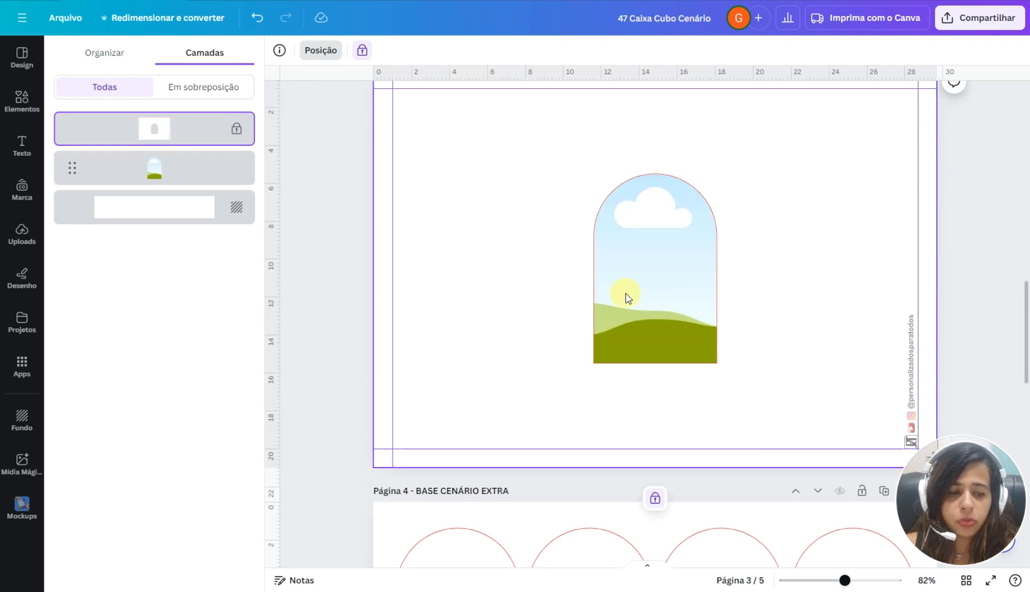
{"action": "scroll", "coordinate": [706, 327], "scroll_direction": "up", "scroll_amount": 1}
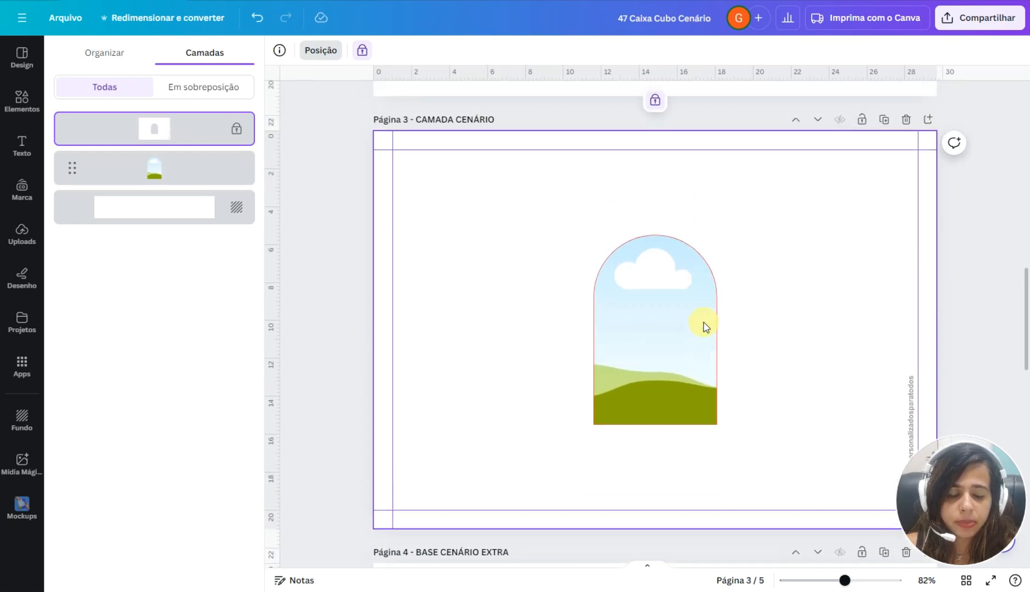
{"action": "left_click", "coordinate": [654, 101]}
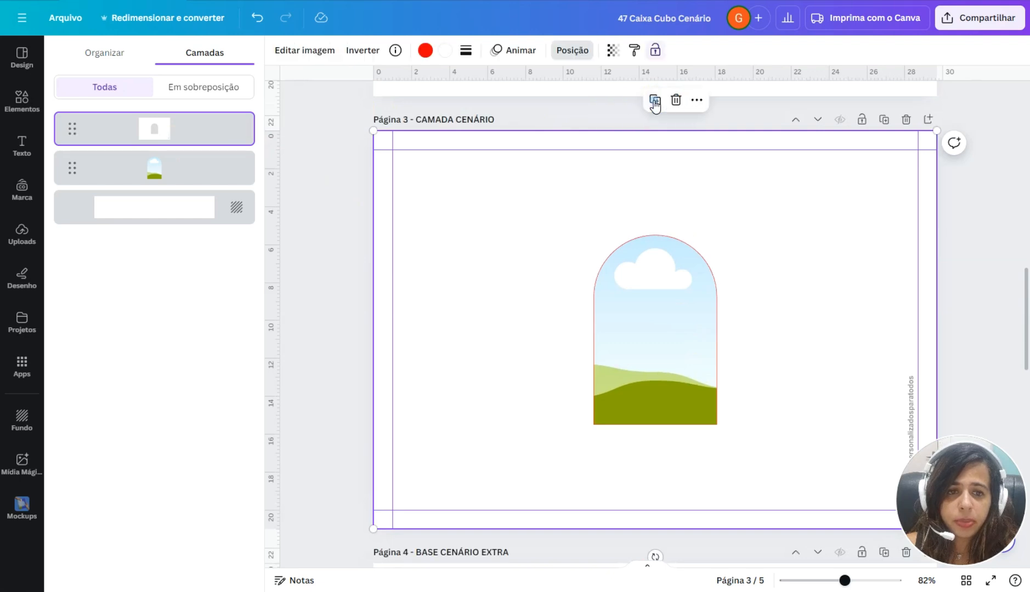
{"action": "left_click_drag", "start_coordinate": [154, 132], "coordinate": [162, 173]}
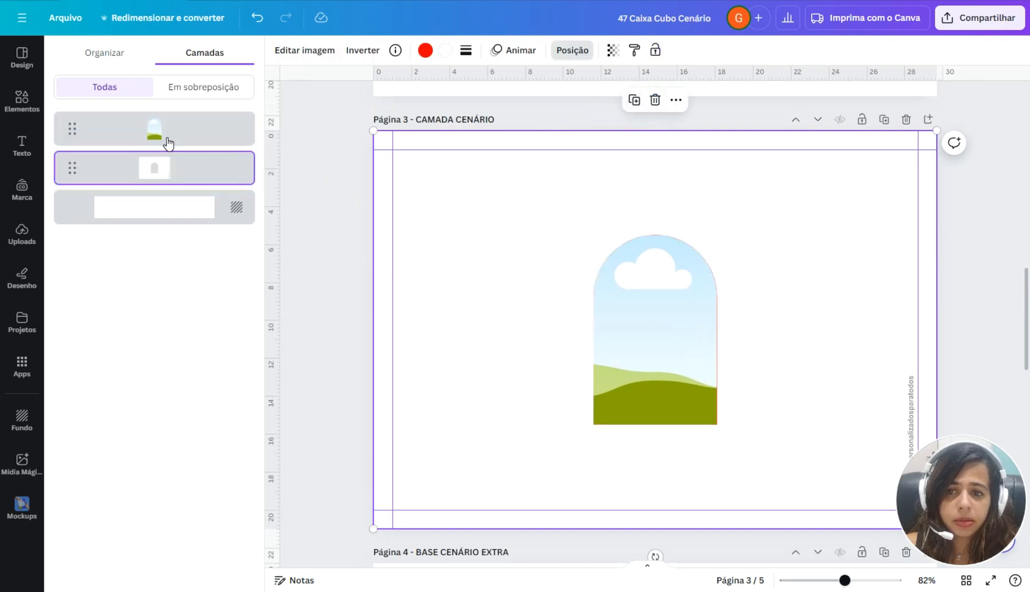
{"action": "left_click", "coordinate": [225, 142]}
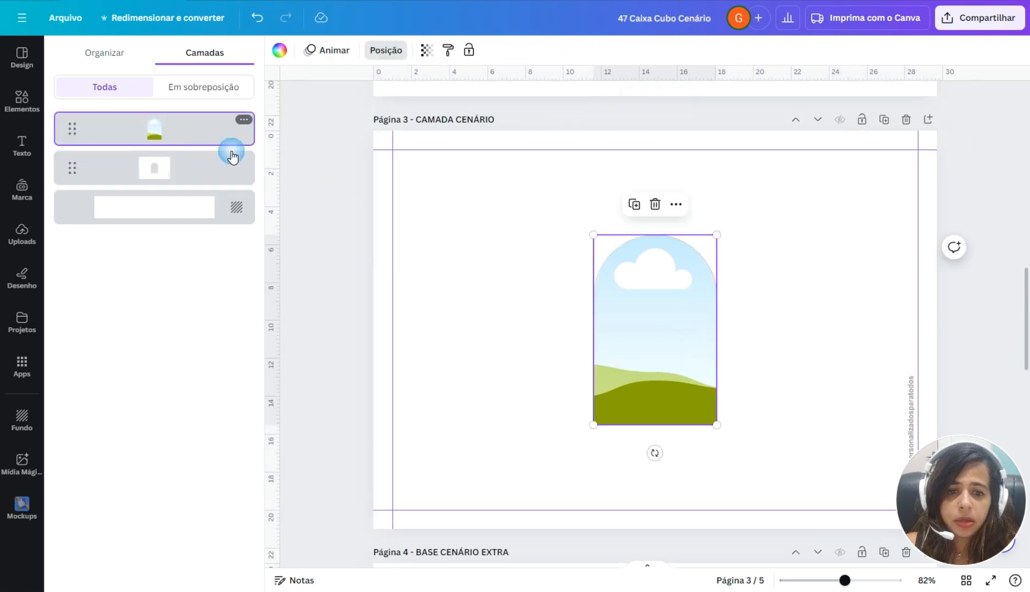
- Fill the CAMADA CENÁRIO arch with the uploaded pastel diamond pattern
{"action": "left_click", "coordinate": [22, 234]}
{"action": "scroll", "coordinate": [222, 299], "scroll_direction": "down", "scroll_amount": 1}
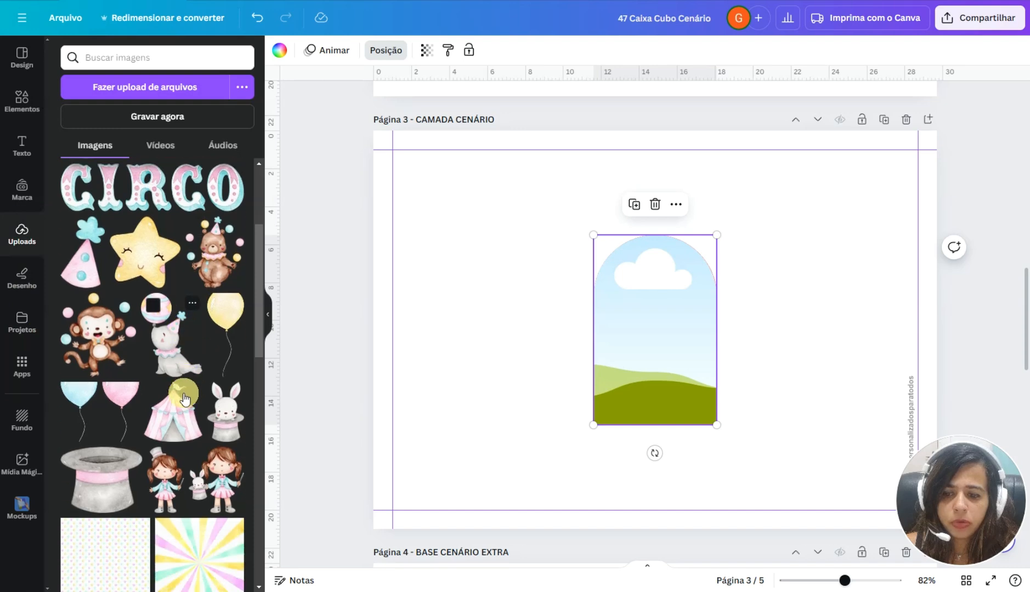
{"action": "scroll", "coordinate": [203, 558], "scroll_direction": "down", "scroll_amount": 1}
{"action": "left_click_drag", "start_coordinate": [93, 570], "coordinate": [620, 345]}
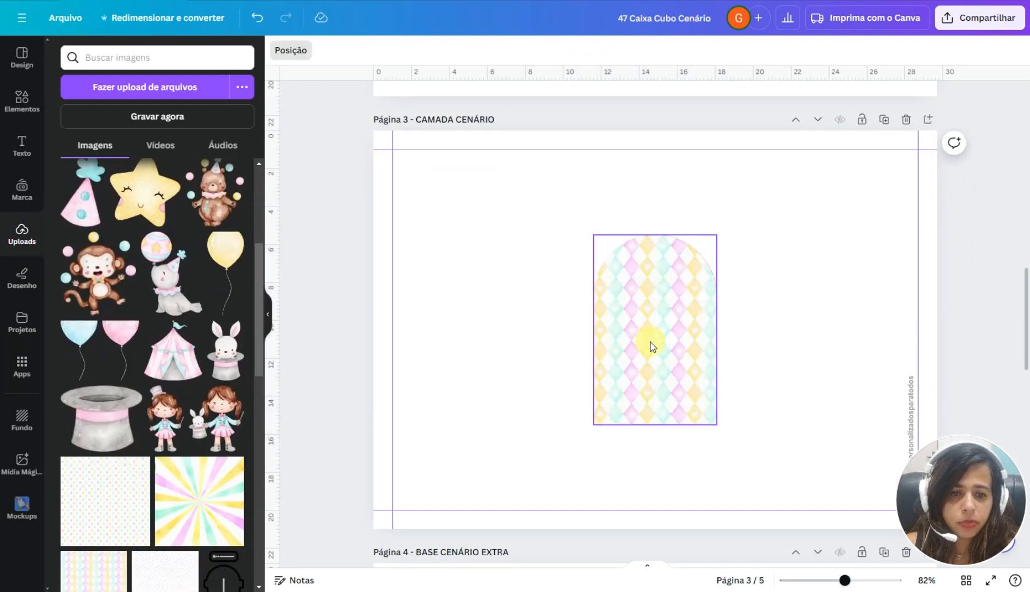
- Add the girl in a top hat and the bunny in a hat to the CAMADA CENÁRIO page, on opposite sides of the arch
{"action": "left_click", "coordinate": [168, 434]}
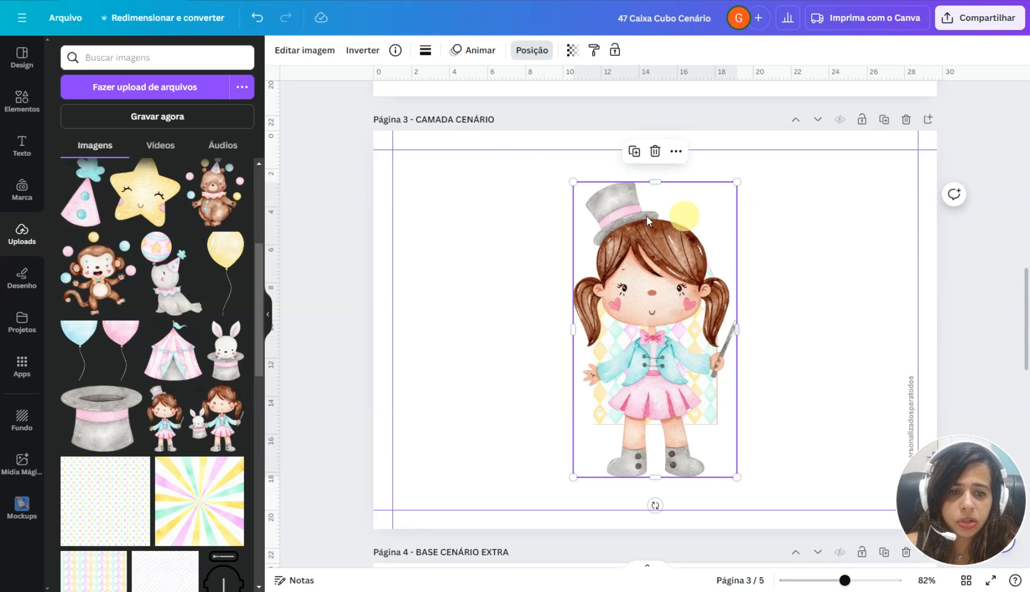
{"action": "left_click", "coordinate": [234, 365]}
{"action": "left_click_drag", "start_coordinate": [653, 329], "coordinate": [524, 365]}
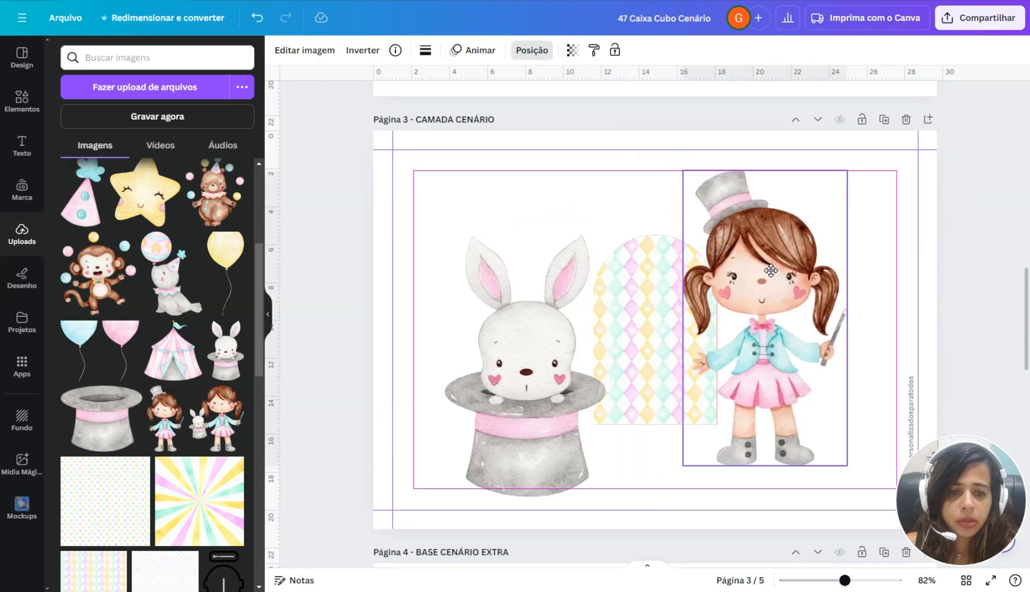
- Fully lock the diamond-patterned arch on the CAMADA CENÁRIO page
{"action": "left_click", "coordinate": [599, 298]}
{"action": "left_click", "coordinate": [674, 289]}
{"action": "left_click", "coordinate": [615, 50]}
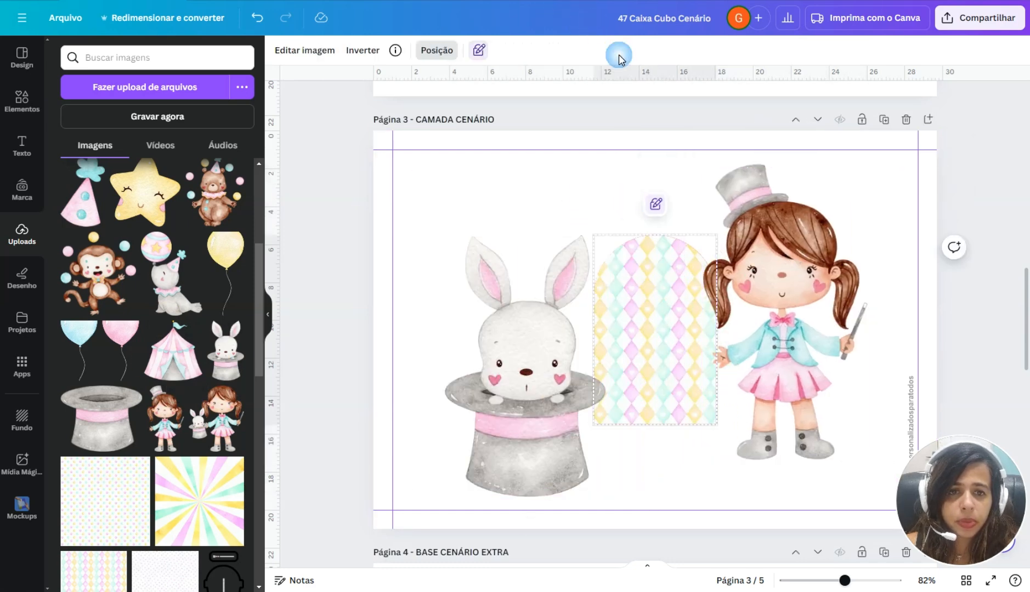
{"action": "left_click", "coordinate": [478, 51]}
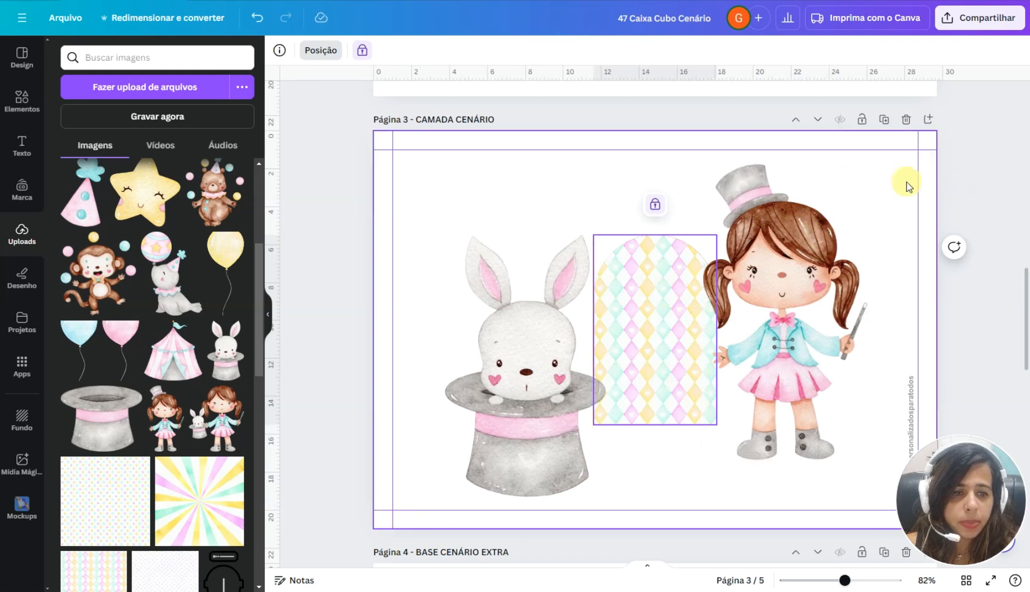
- Shrink the girl illustration to about 3.39 × 6.11 cm and place it just beside the arch's right edge
{"action": "left_click", "coordinate": [860, 169]}
{"action": "left_click_drag", "start_coordinate": [864, 164], "coordinate": [768, 344]}
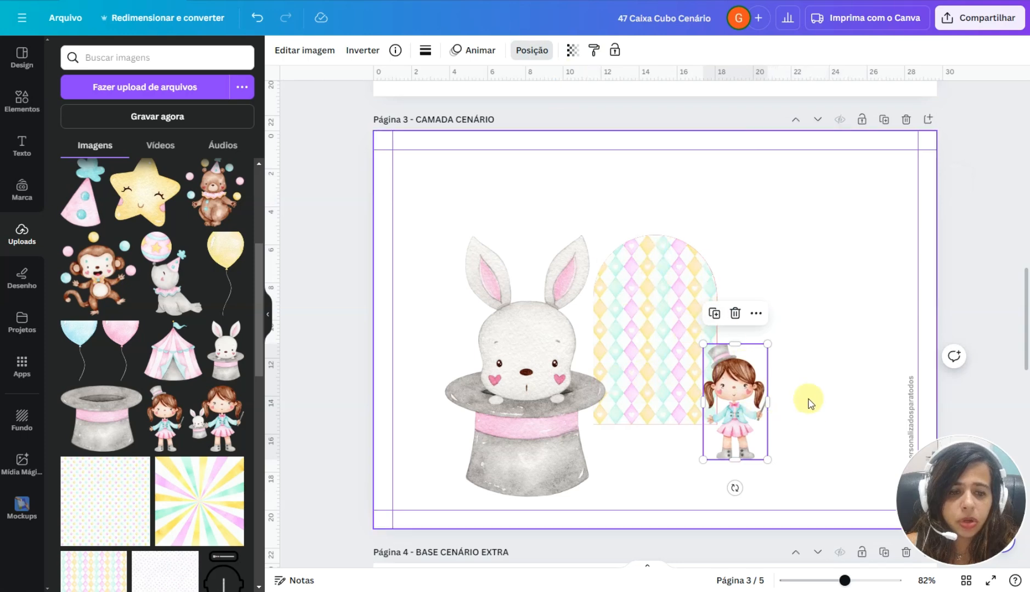
{"action": "left_click", "coordinate": [527, 50]}
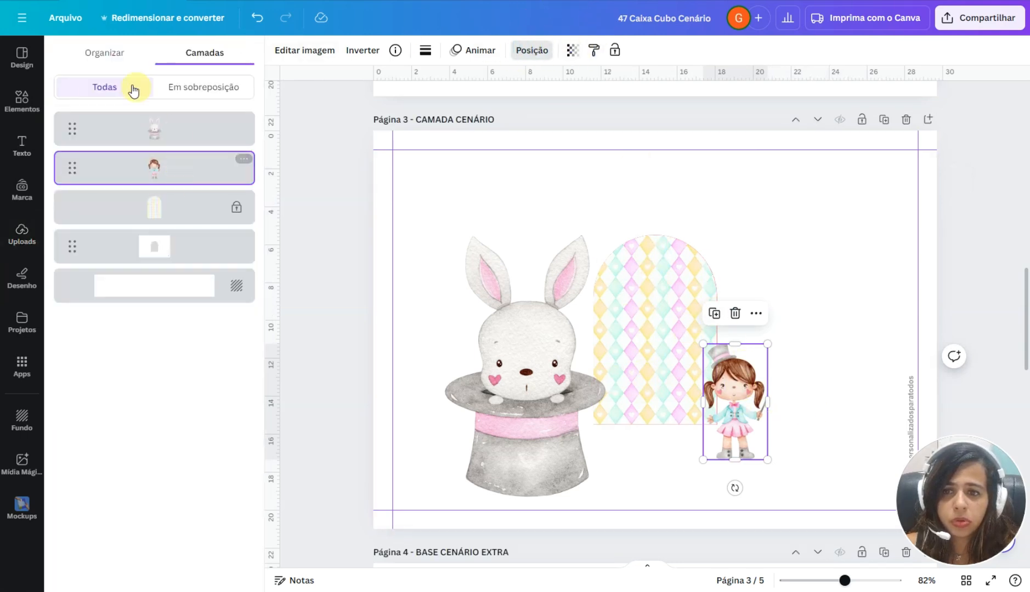
{"action": "left_click", "coordinate": [99, 52]}
{"action": "left_click_drag", "start_coordinate": [729, 402], "coordinate": [743, 336]}
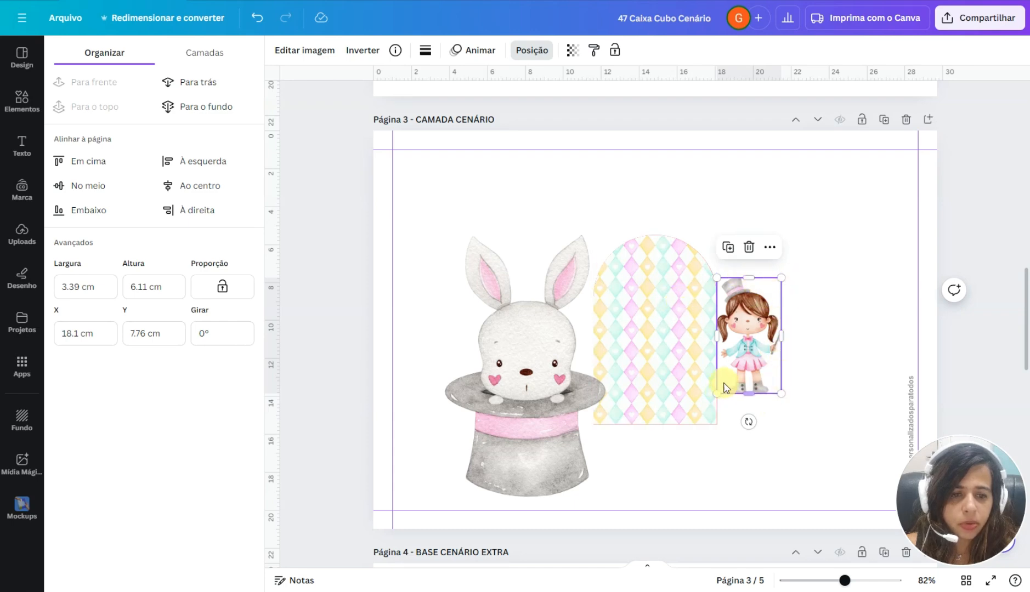
- Lock the girl illustration's proportions, set its height to 8 cm, and stand it at the arch's lower right
{"action": "left_click", "coordinate": [231, 293]}
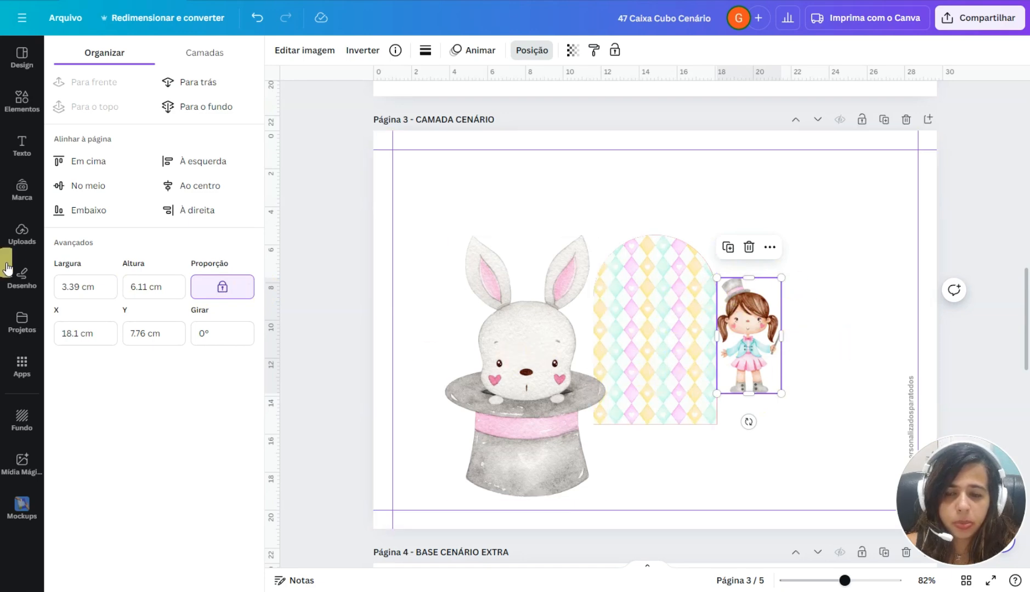
{"action": "left_click", "coordinate": [123, 287]}
{"action": "type", "text": "8"}
{"action": "key", "text": "Return"}
{"action": "left_click_drag", "start_coordinate": [768, 325], "coordinate": [687, 346]}
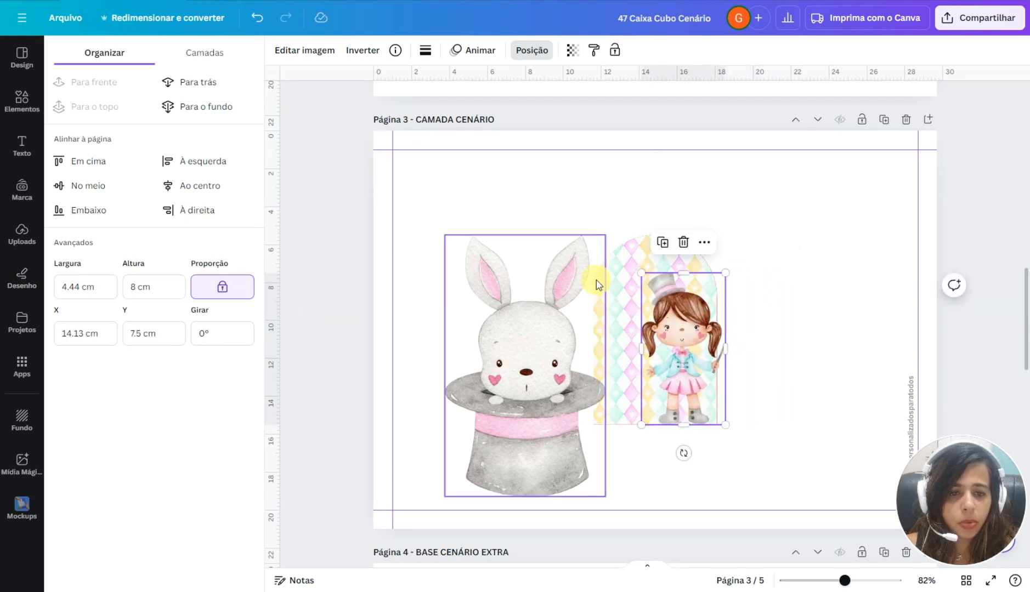
- Set the bunny illustration's height to 4 cm and stand it at the arch's lower left beside the girl
{"action": "left_click", "coordinate": [526, 350]}
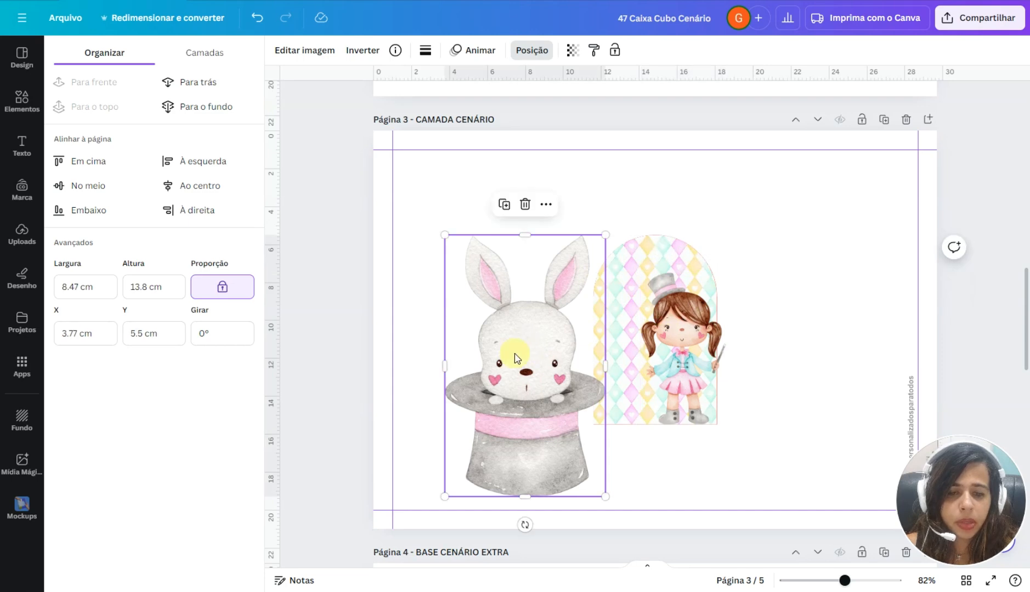
{"action": "left_click", "coordinate": [126, 287]}
{"action": "type", "text": "4"}
{"action": "key", "text": "Return"}
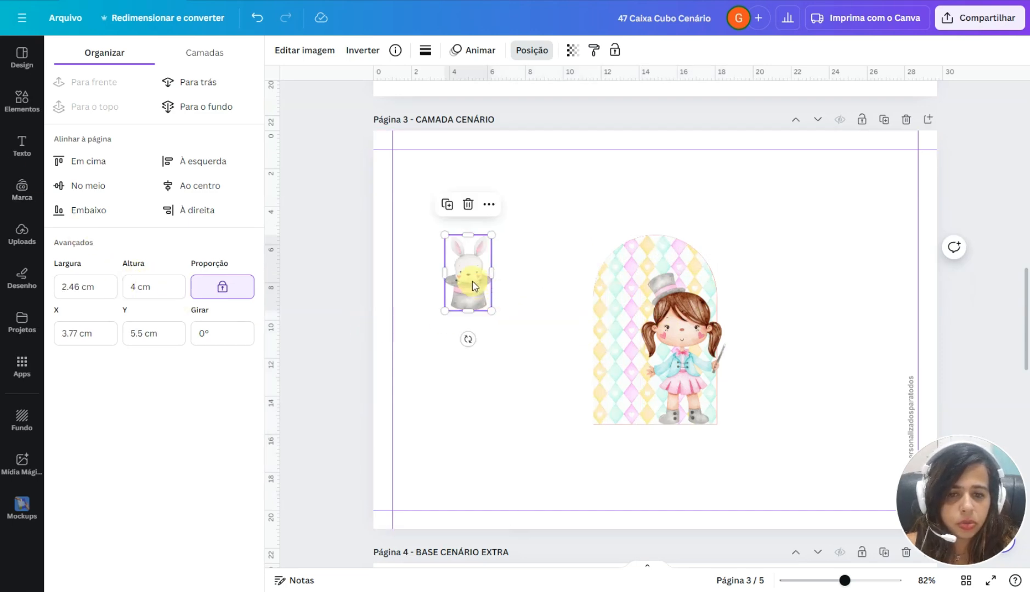
{"action": "left_click_drag", "start_coordinate": [472, 272], "coordinate": [627, 404]}
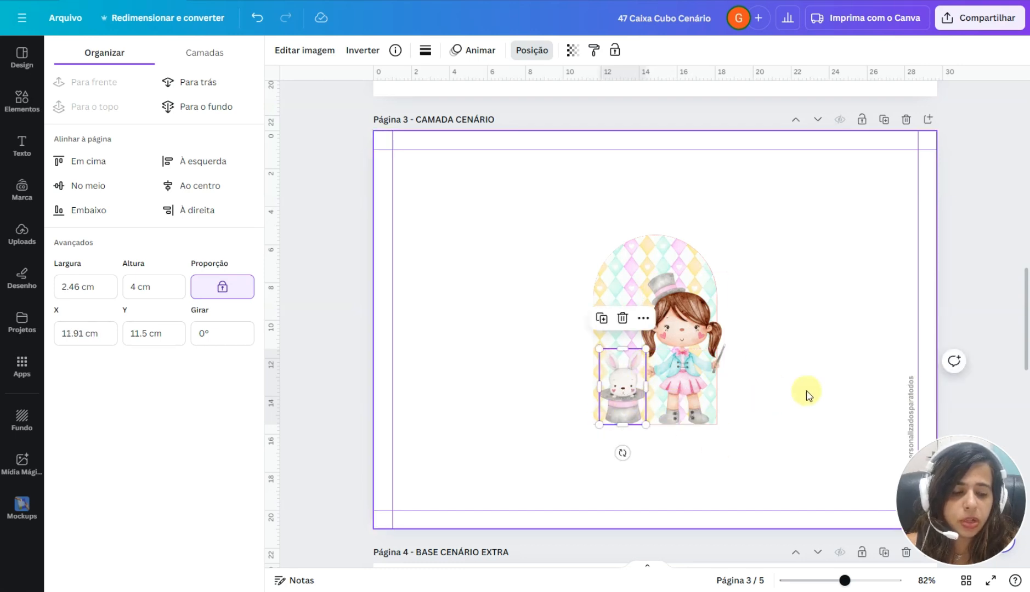
{"action": "left_click", "coordinate": [812, 280]}
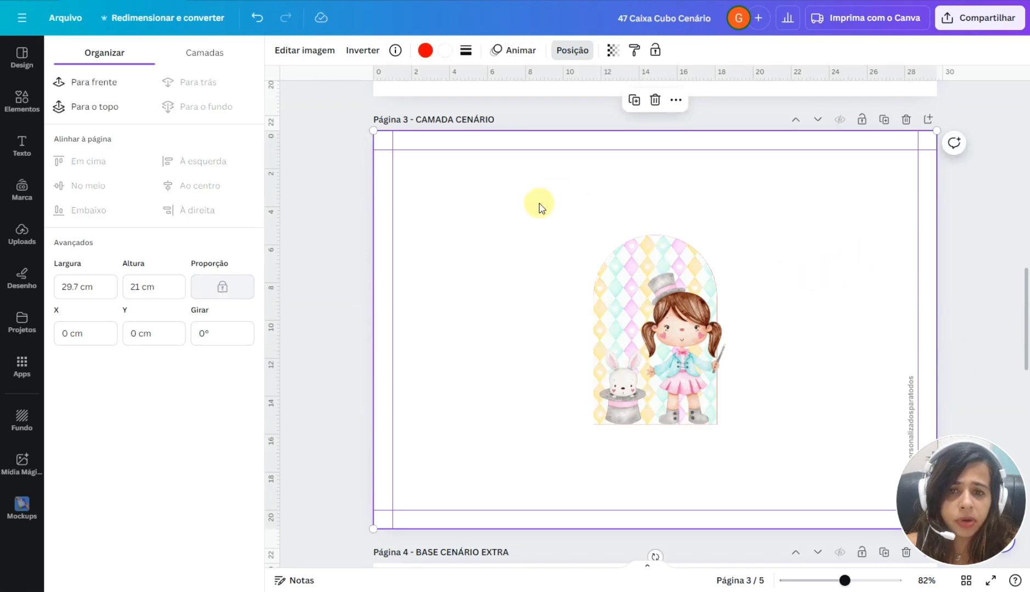
- Add a title text box with the child's first name to the CAMADA CENÁRIO page
{"action": "left_click", "coordinate": [22, 144]}
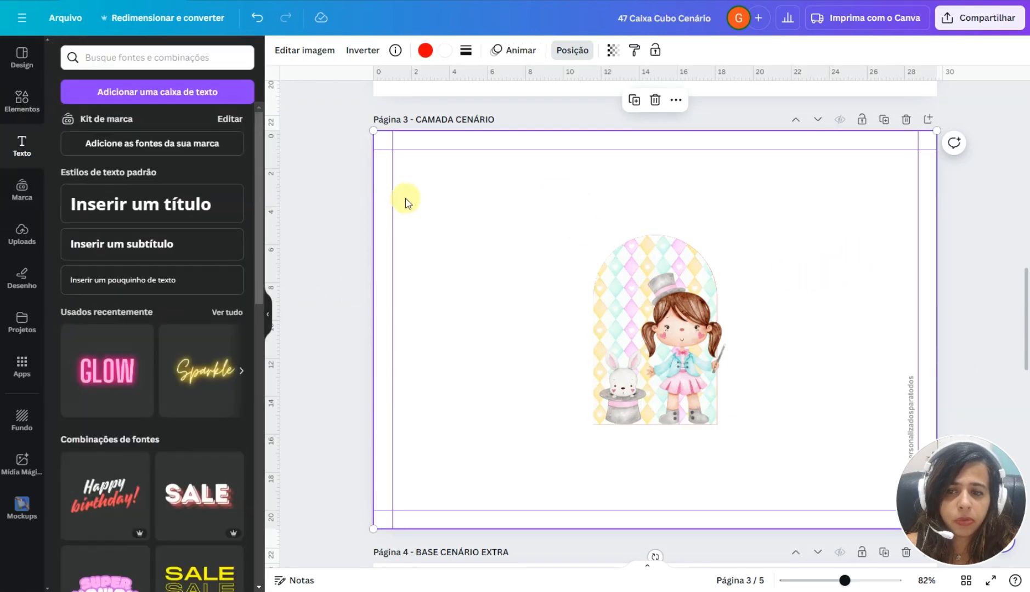
{"action": "left_click", "coordinate": [142, 196]}
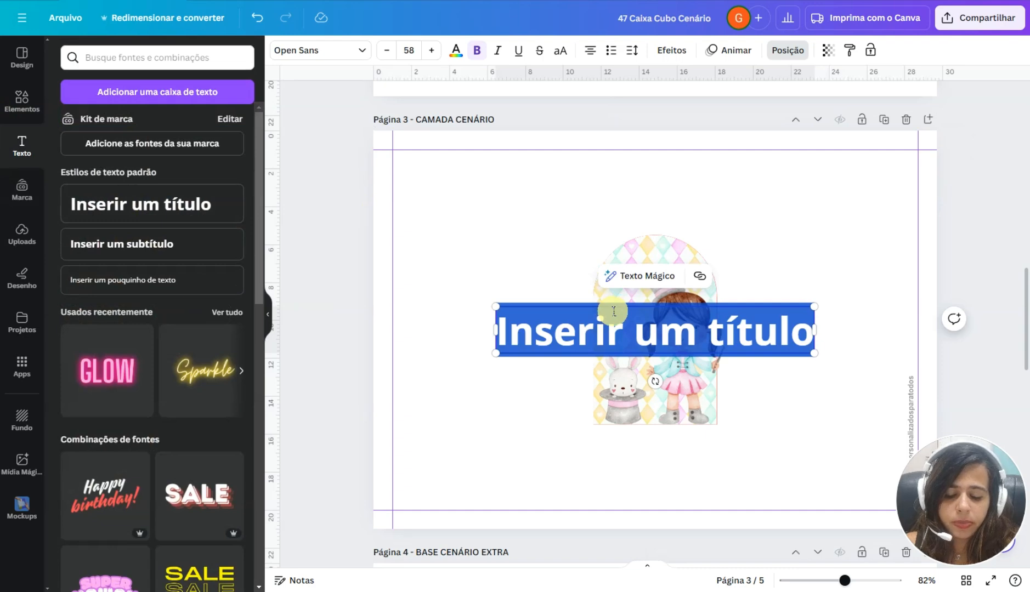
{"action": "type", "text": "Yasmin"}
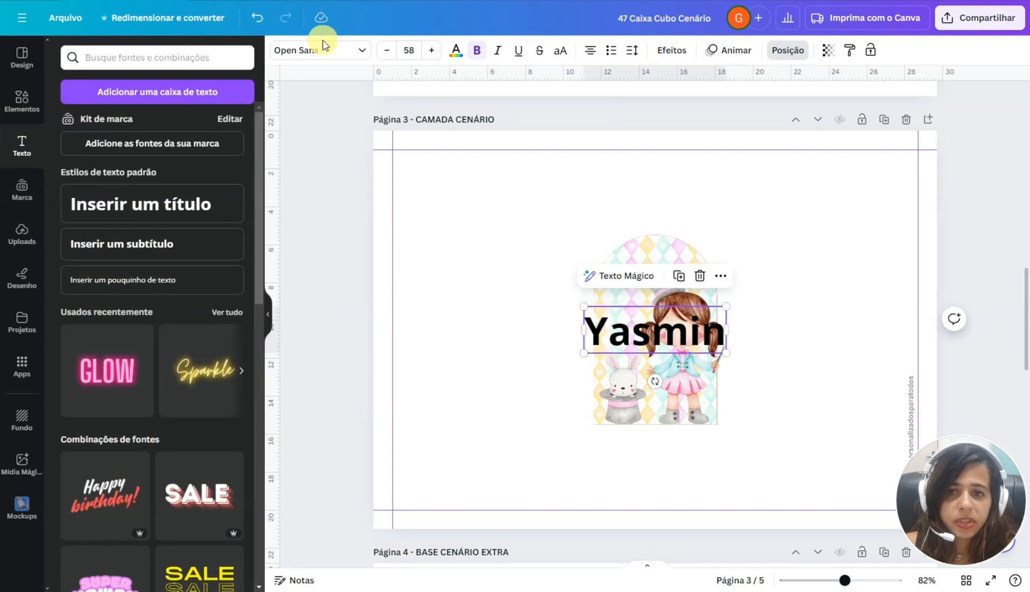
- Format the name in the Carnivalee Freak... font, colour it pink #ff6699, and move it just beside the arch's left edge
{"action": "left_click", "coordinate": [360, 50]}
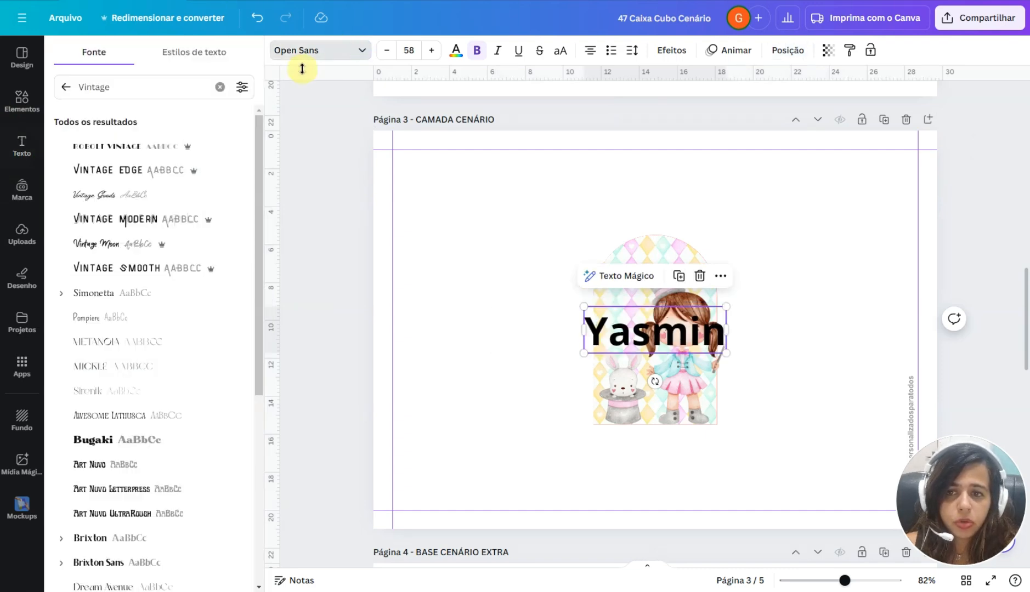
{"action": "left_click", "coordinate": [66, 86]}
{"action": "left_click", "coordinate": [108, 171]}
{"action": "left_click", "coordinate": [456, 50]}
{"action": "left_click", "coordinate": [202, 126]}
{"action": "left_click_drag", "start_coordinate": [653, 332], "coordinate": [556, 321]}
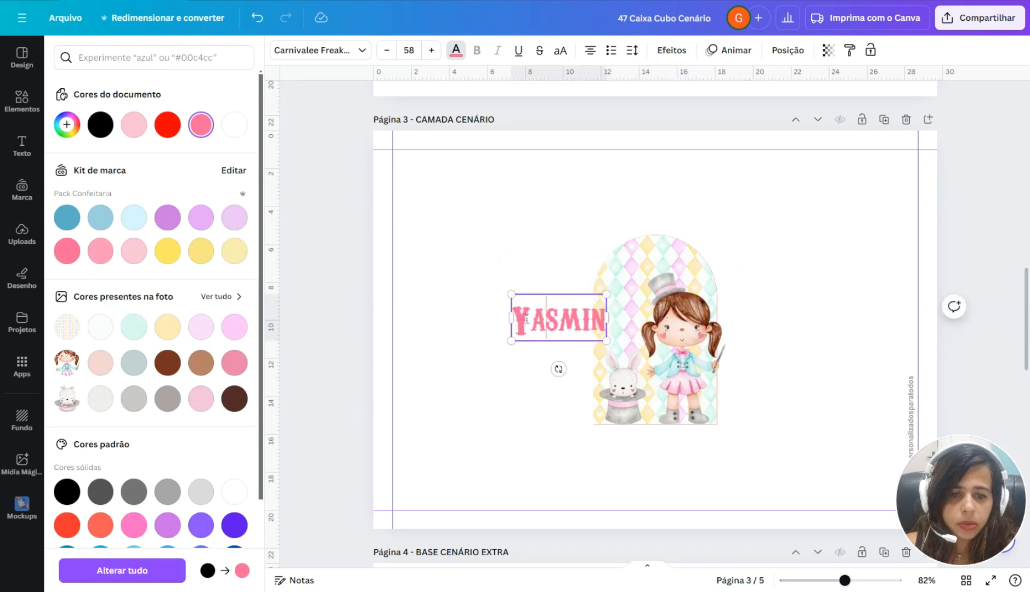
- Curve the name text with a curve value of 100, rotate it about -63°, and fit it along the arch's upper-left edge
{"action": "left_click", "coordinate": [671, 50]}
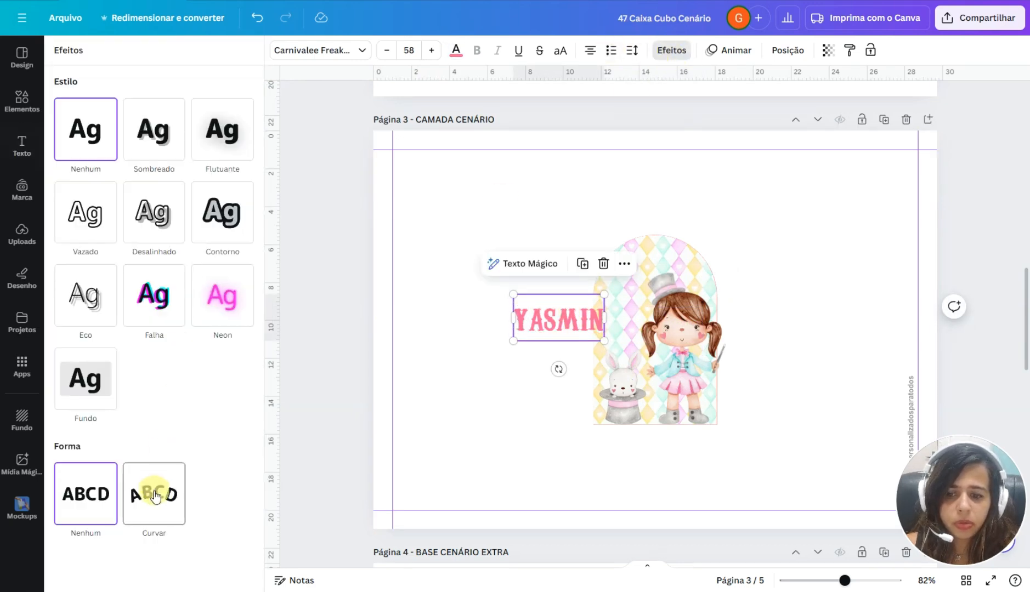
{"action": "left_click", "coordinate": [154, 494]}
{"action": "left_click_drag", "start_coordinate": [559, 381], "coordinate": [611, 351]}
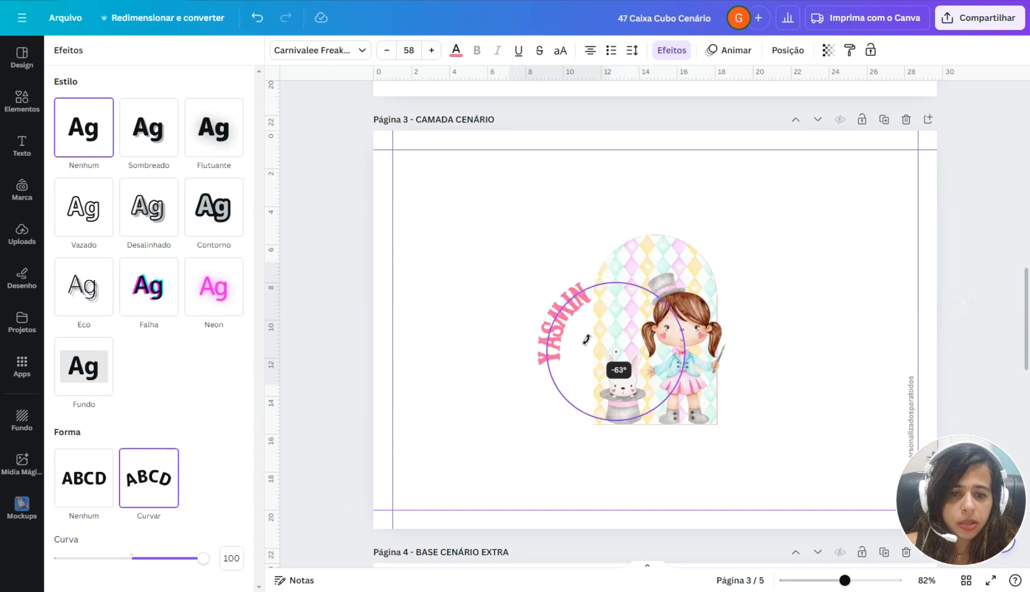
{"action": "left_click_drag", "start_coordinate": [656, 258], "coordinate": [676, 247]}
- Shift the girl illustration slightly left so that it fits within the arch's right edge
{"action": "left_click", "coordinate": [669, 341]}
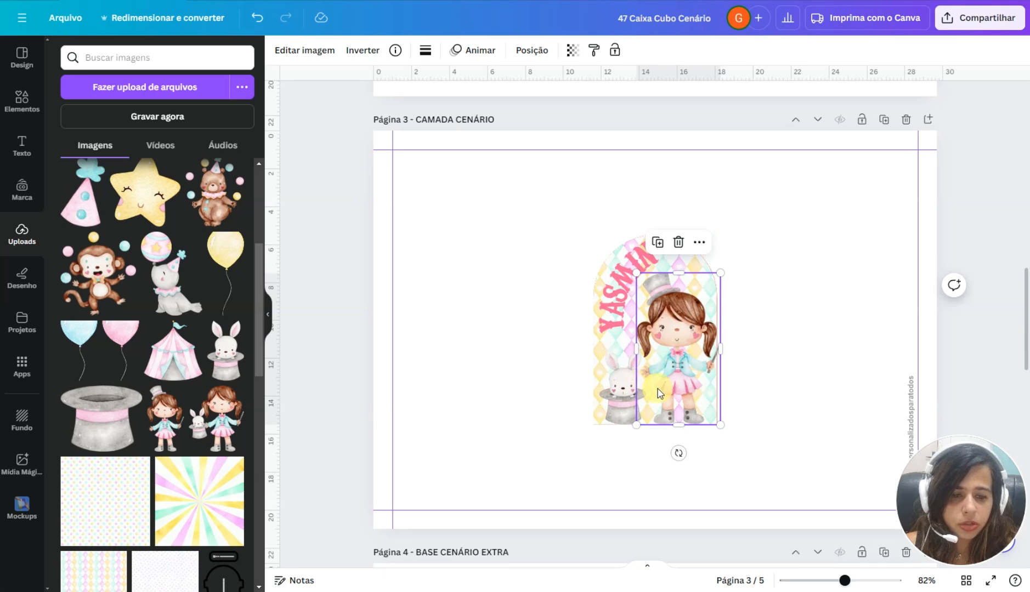
{"action": "left_click_drag", "start_coordinate": [679, 340], "coordinate": [676, 340]}
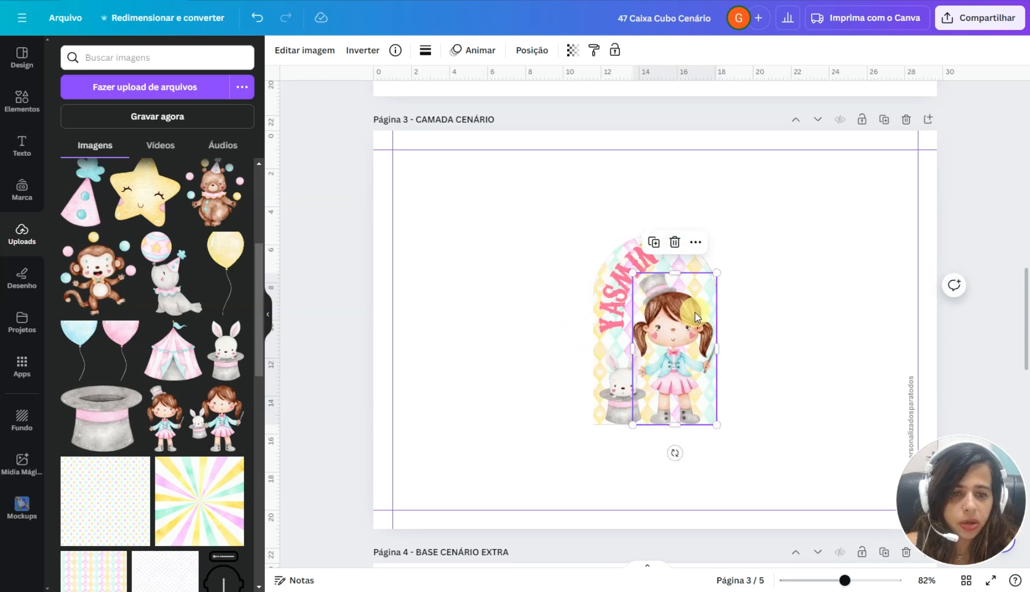
{"action": "left_click", "coordinate": [757, 333]}
{"action": "scroll", "coordinate": [766, 375], "scroll_direction": "down", "scroll_amount": 2}
{"action": "scroll", "coordinate": [738, 372], "scroll_direction": "up", "scroll_amount": 2}
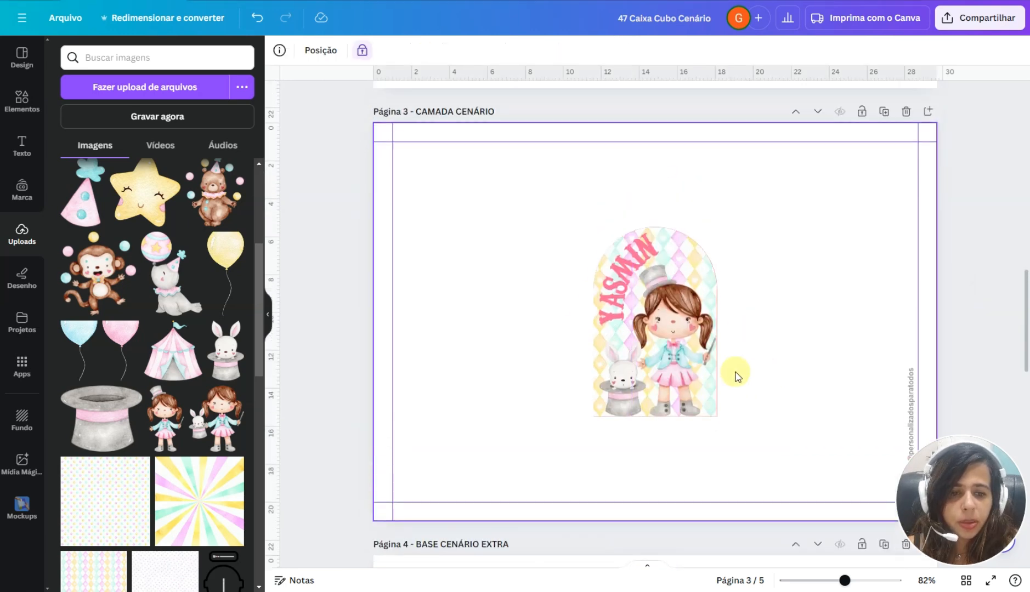
{"action": "left_click", "coordinate": [695, 334]}
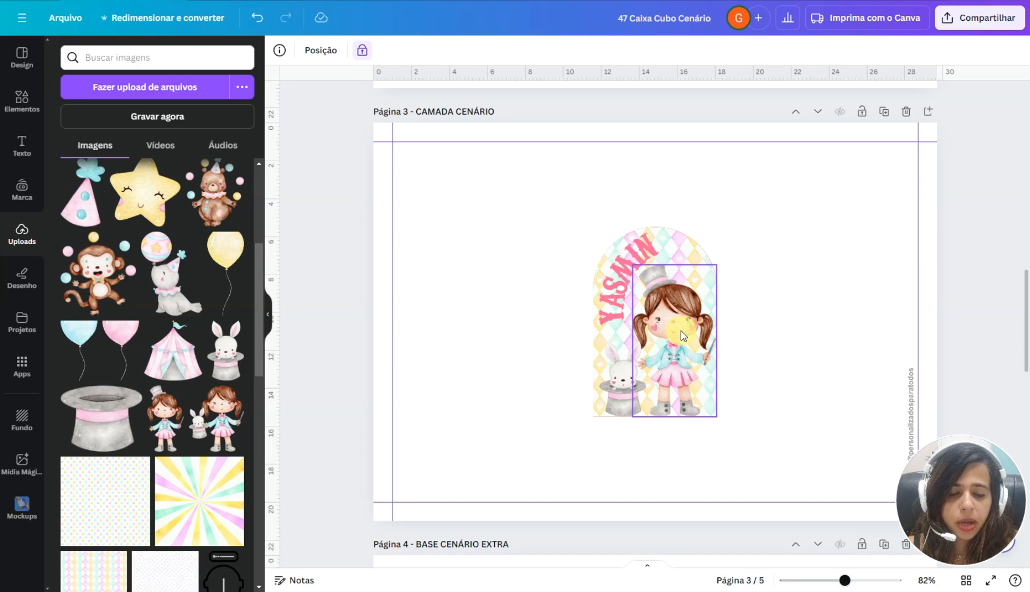
{"action": "left_click", "coordinate": [536, 161]}
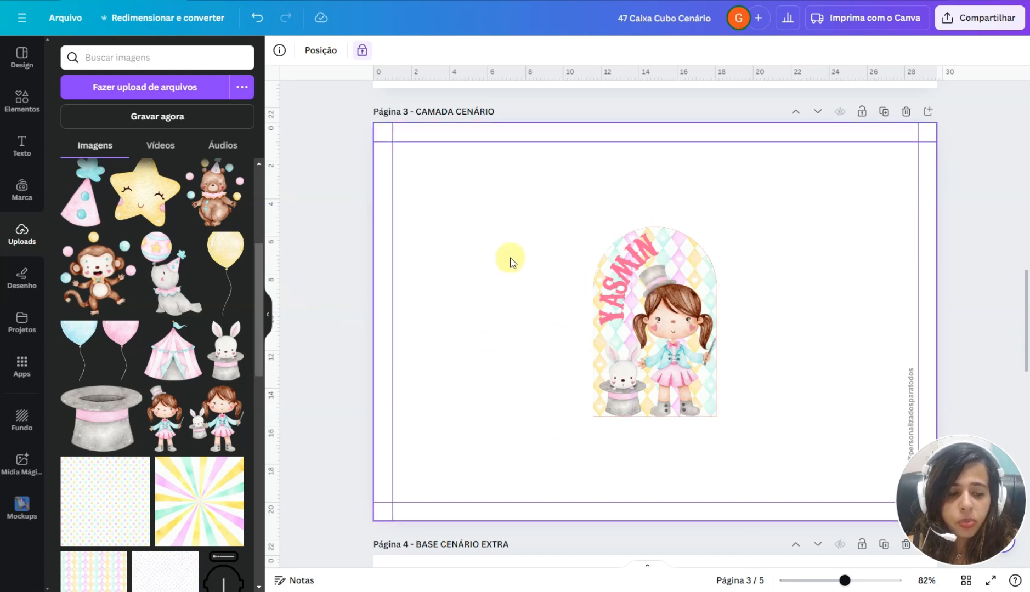
- Review the BASE CENÁRIO EXTRA, BASE CENÁRIO and CAMADA CENÁRIO pages and compare their scenery shapes
{"action": "scroll", "coordinate": [510, 263], "scroll_direction": "down", "scroll_amount": 7}
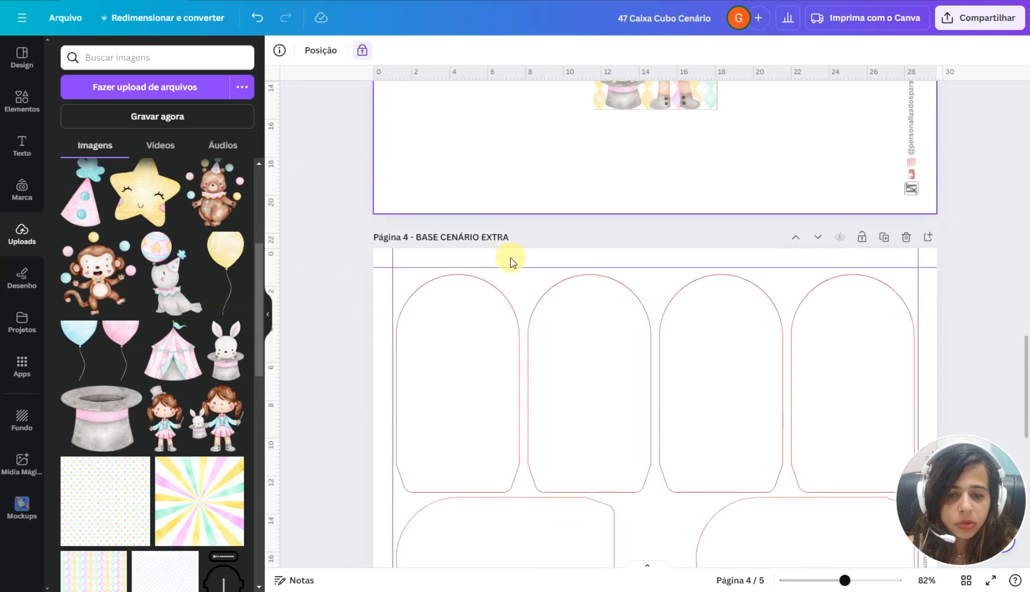
{"action": "scroll", "coordinate": [520, 387], "scroll_direction": "down", "scroll_amount": 2}
{"action": "scroll", "coordinate": [520, 387], "scroll_direction": "up", "scroll_amount": 5}
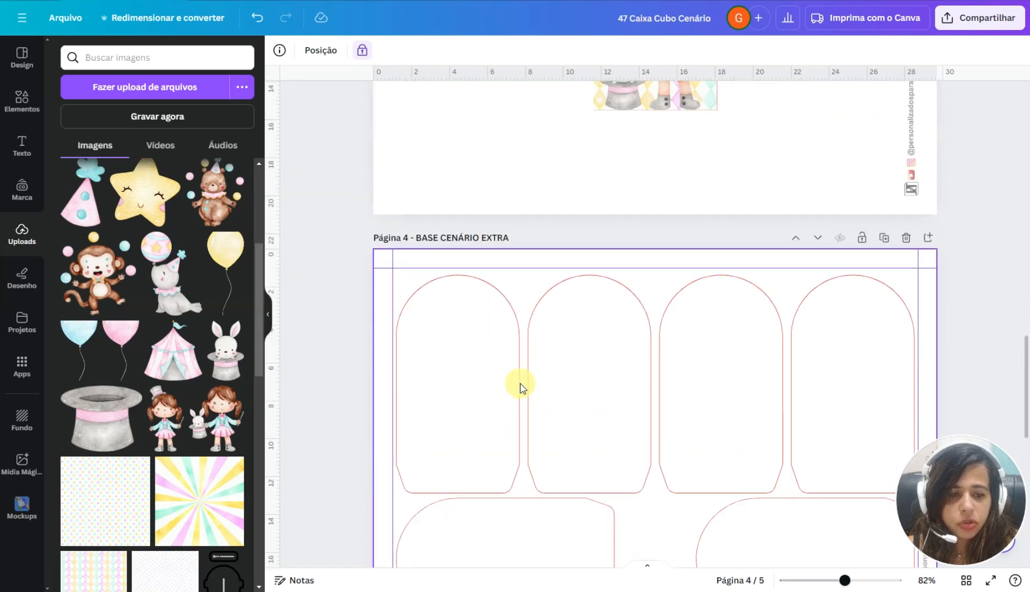
{"action": "scroll", "coordinate": [520, 388], "scroll_direction": "down", "scroll_amount": 2}
{"action": "scroll", "coordinate": [520, 387], "scroll_direction": "up", "scroll_amount": 15}
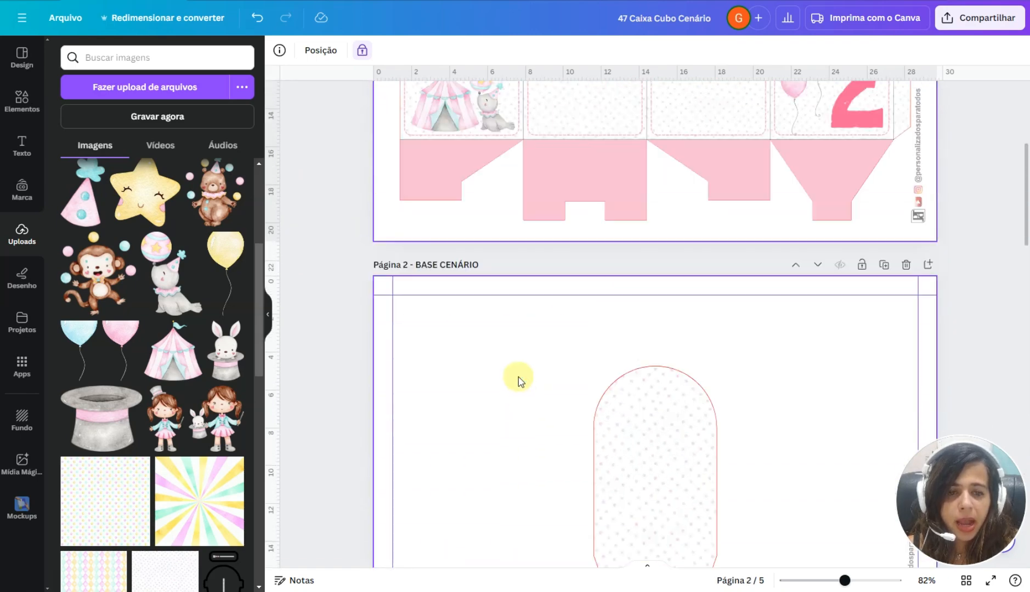
{"action": "scroll", "coordinate": [598, 340], "scroll_direction": "down", "scroll_amount": 8}
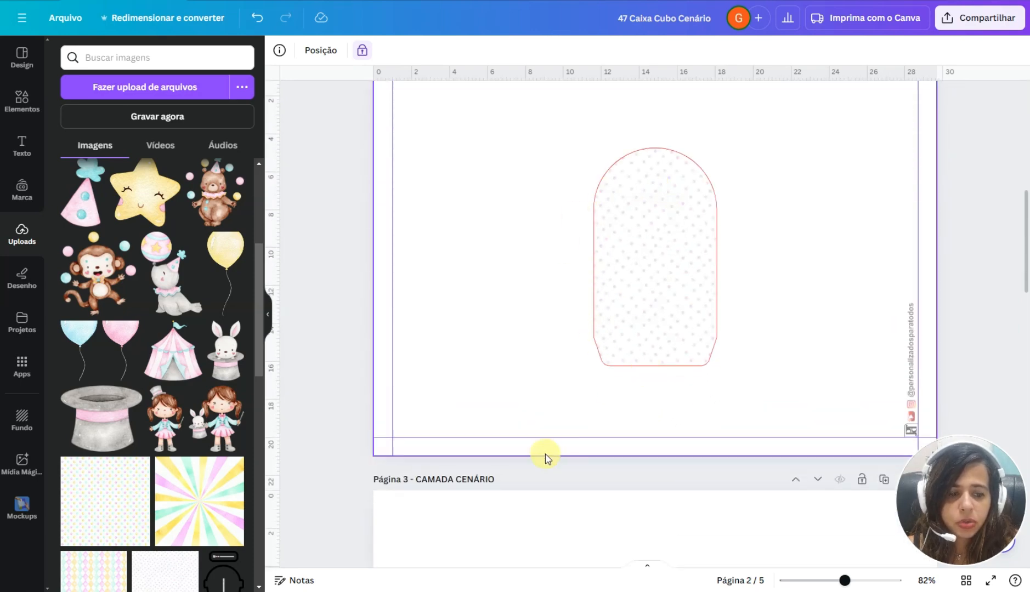
{"action": "scroll", "coordinate": [546, 456], "scroll_direction": "down", "scroll_amount": 8}
{"action": "scroll", "coordinate": [545, 451], "scroll_direction": "up", "scroll_amount": 4}
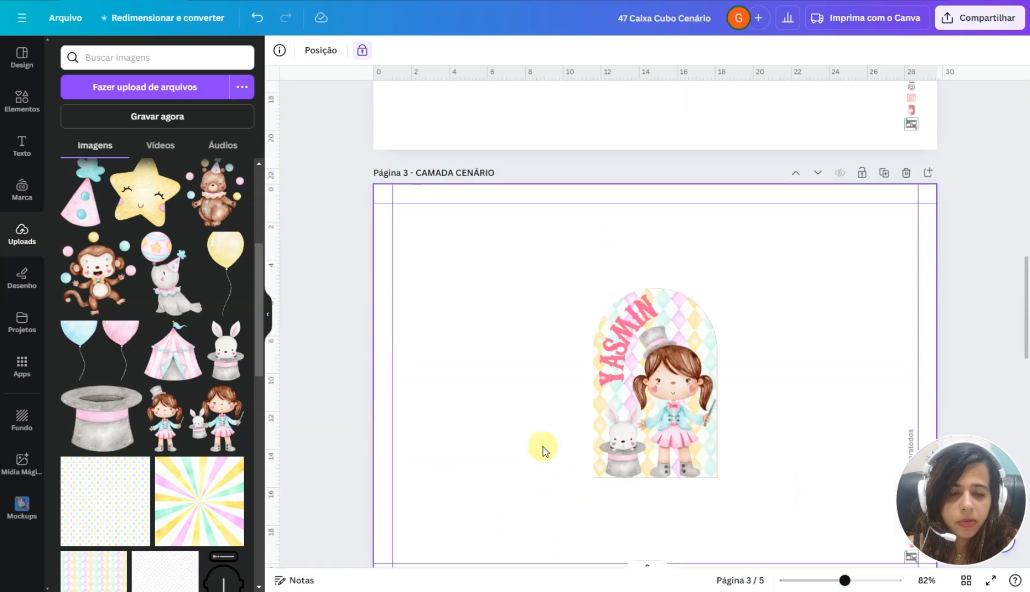
{"action": "scroll", "coordinate": [545, 451], "scroll_direction": "up", "scroll_amount": 6}
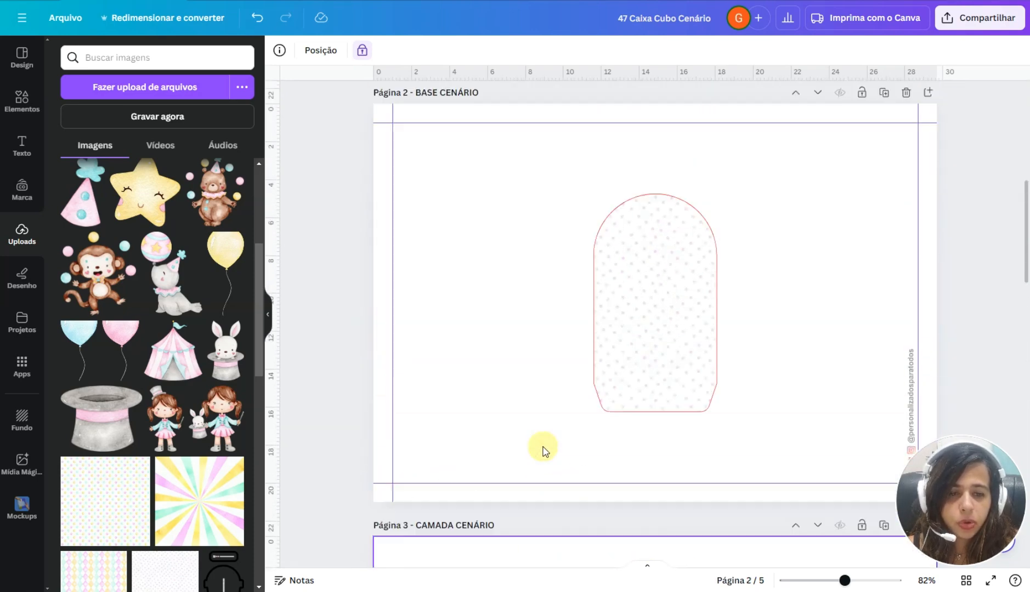
- Duplicate the dotted scenery base that lies beneath the locked outline on the BASE CENÁRIO page
{"action": "left_click", "coordinate": [643, 290]}
{"action": "left_click", "coordinate": [321, 49]}
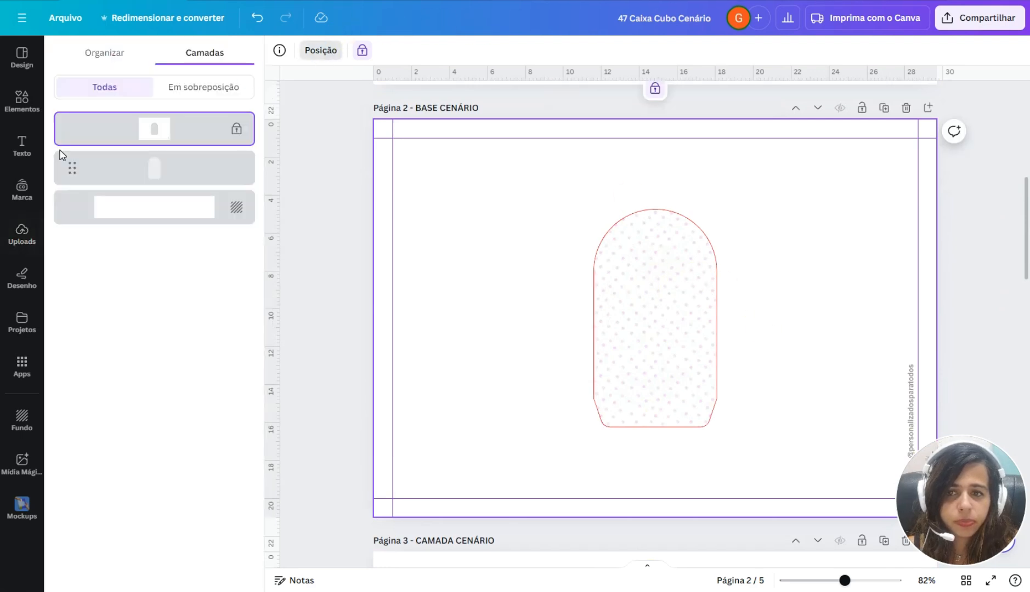
{"action": "left_click", "coordinate": [121, 175]}
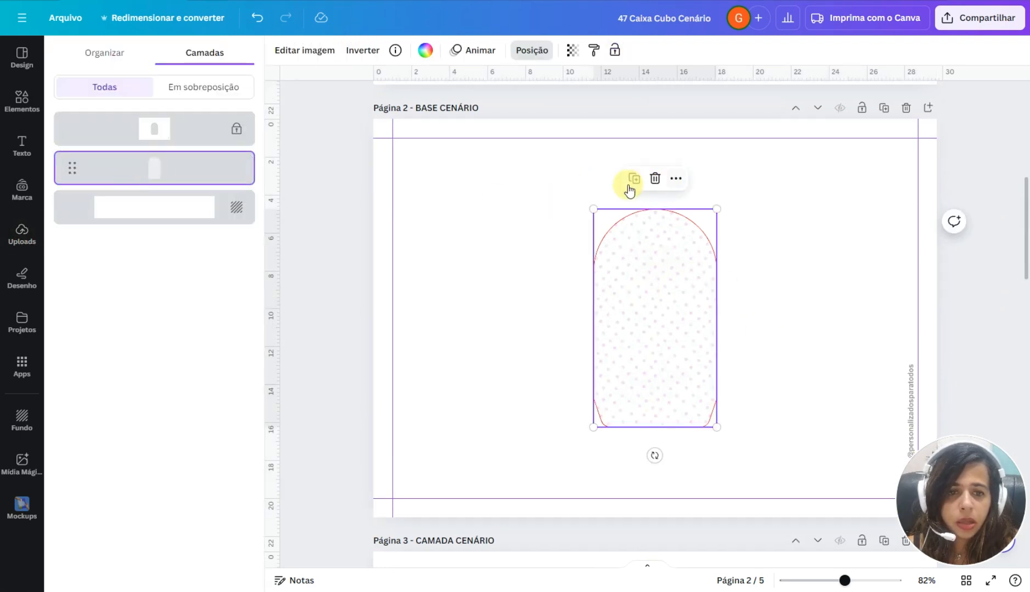
{"action": "left_click", "coordinate": [631, 187]}
- Move the dotted base copy to the BASE CENÁRIO EXTRA page, roughly over the first arch outline in the upper row
{"action": "left_click_drag", "start_coordinate": [683, 314], "coordinate": [745, 467]}
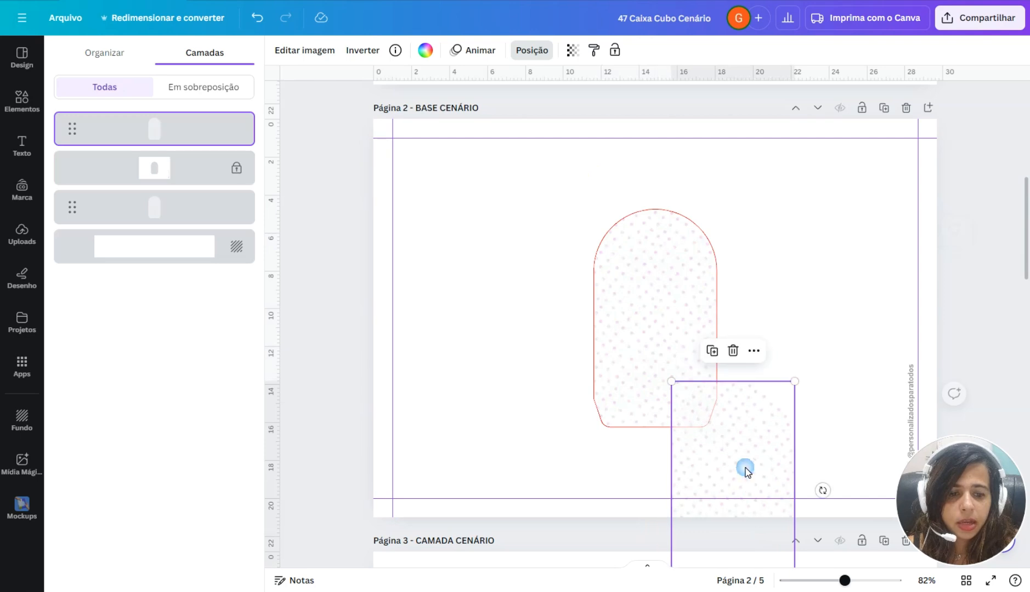
{"action": "scroll", "coordinate": [743, 461], "scroll_direction": "down", "scroll_amount": 5}
{"action": "left_click_drag", "start_coordinate": [736, 200], "coordinate": [708, 492]}
{"action": "scroll", "coordinate": [758, 471], "scroll_direction": "down", "scroll_amount": 5}
{"action": "scroll", "coordinate": [708, 492], "scroll_direction": "down", "scroll_amount": 5}
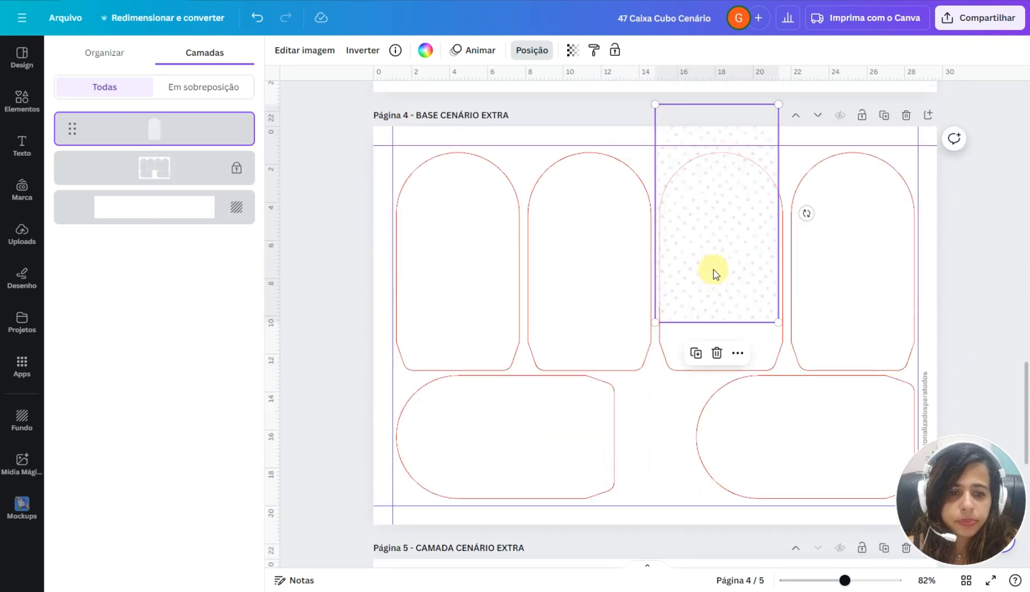
{"action": "left_click_drag", "start_coordinate": [715, 271], "coordinate": [455, 326]}
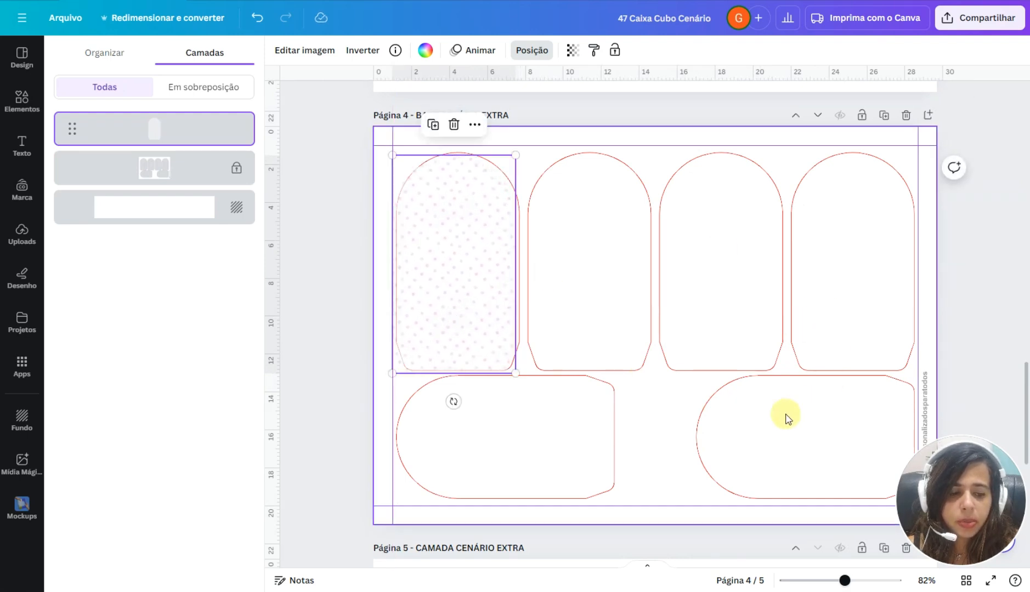
{"action": "scroll", "coordinate": [786, 418], "scroll_direction": "down", "scroll_amount": 1}
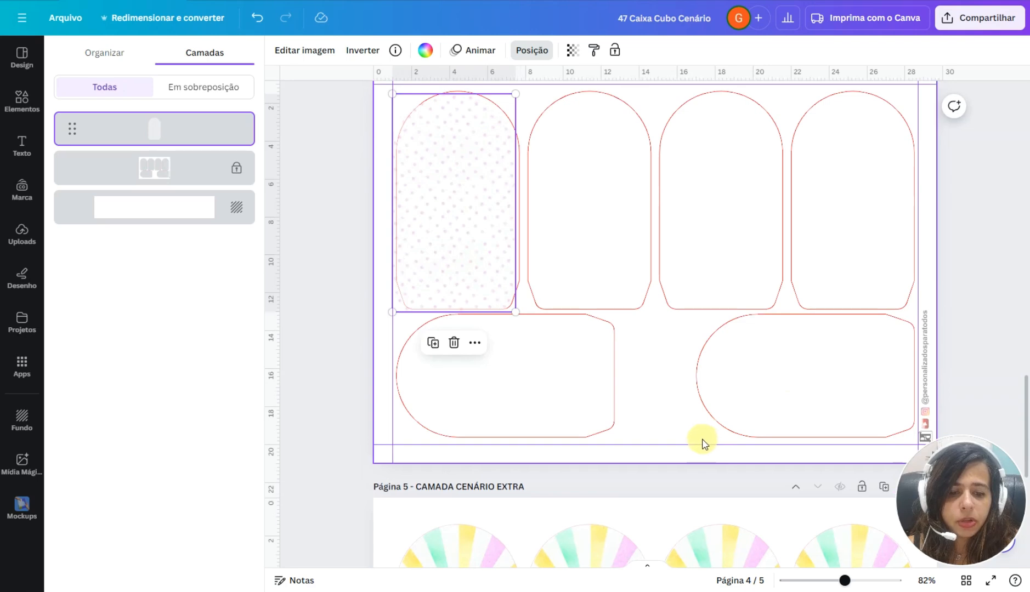
{"action": "scroll", "coordinate": [704, 445], "scroll_direction": "up", "scroll_amount": 2}
{"action": "scroll", "coordinate": [704, 444], "scroll_direction": "up", "scroll_amount": 11}
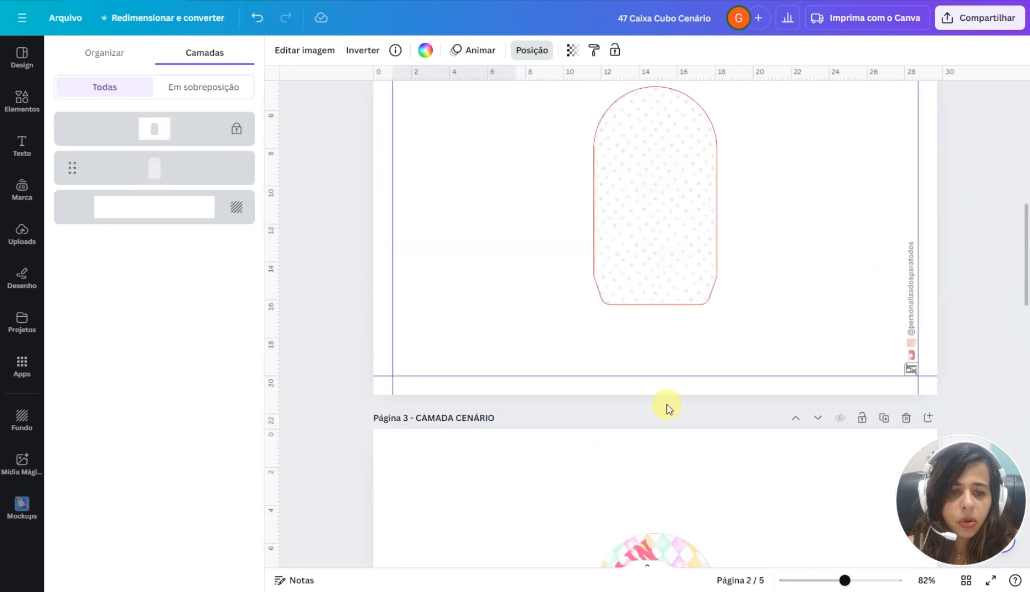
{"action": "scroll", "coordinate": [663, 401], "scroll_direction": "down", "scroll_amount": 3}
{"action": "scroll", "coordinate": [707, 385], "scroll_direction": "down", "scroll_amount": 1}
{"action": "left_click", "coordinate": [715, 388]}
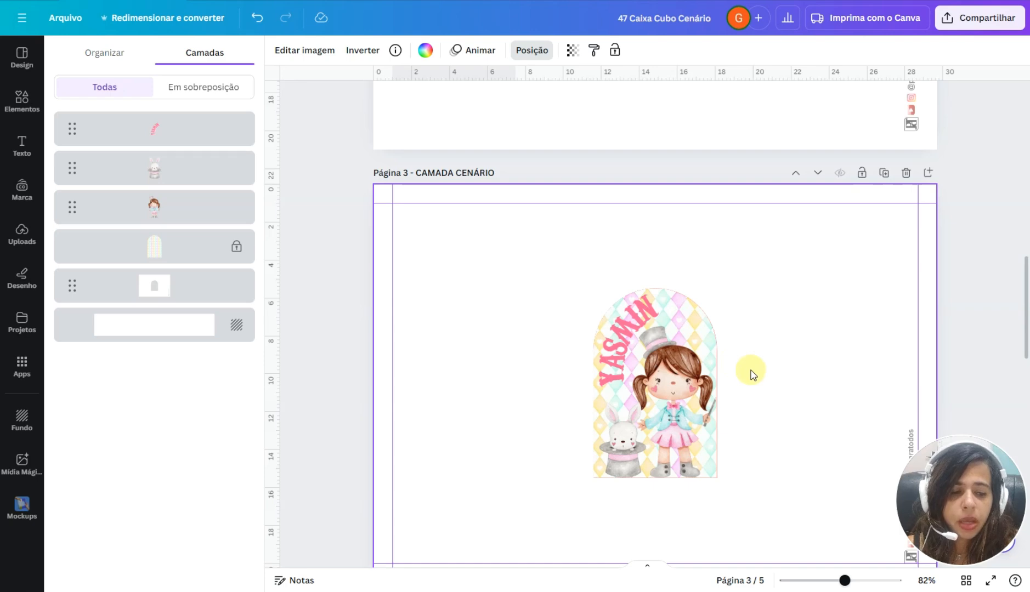
- Unlock the box template on the CAIXA CUBO page and recolour its red cut lines to pink #ff6699
{"action": "scroll", "coordinate": [750, 375], "scroll_direction": "up", "scroll_amount": 15}
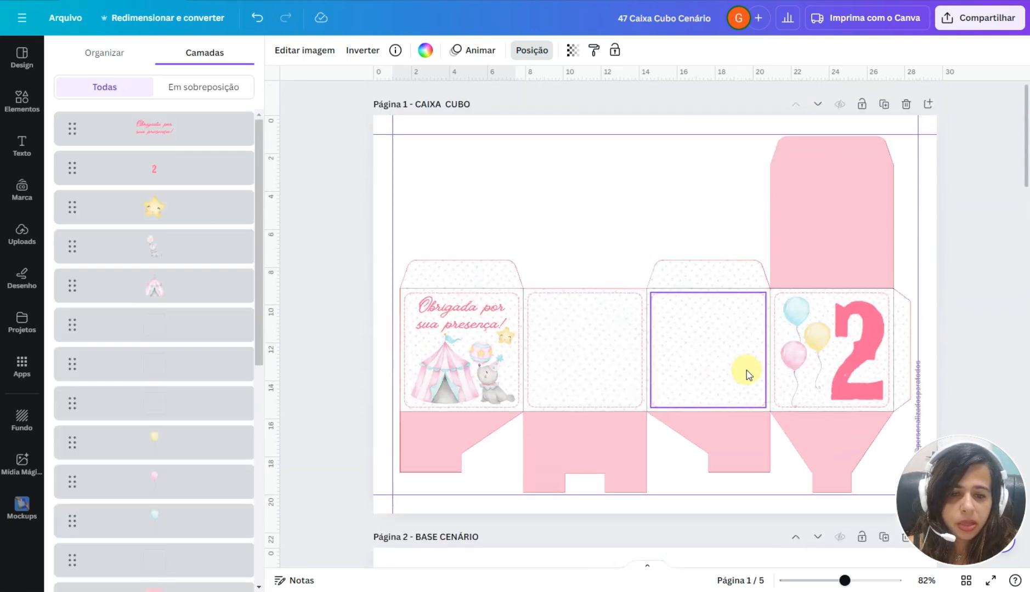
{"action": "left_click", "coordinate": [551, 170]}
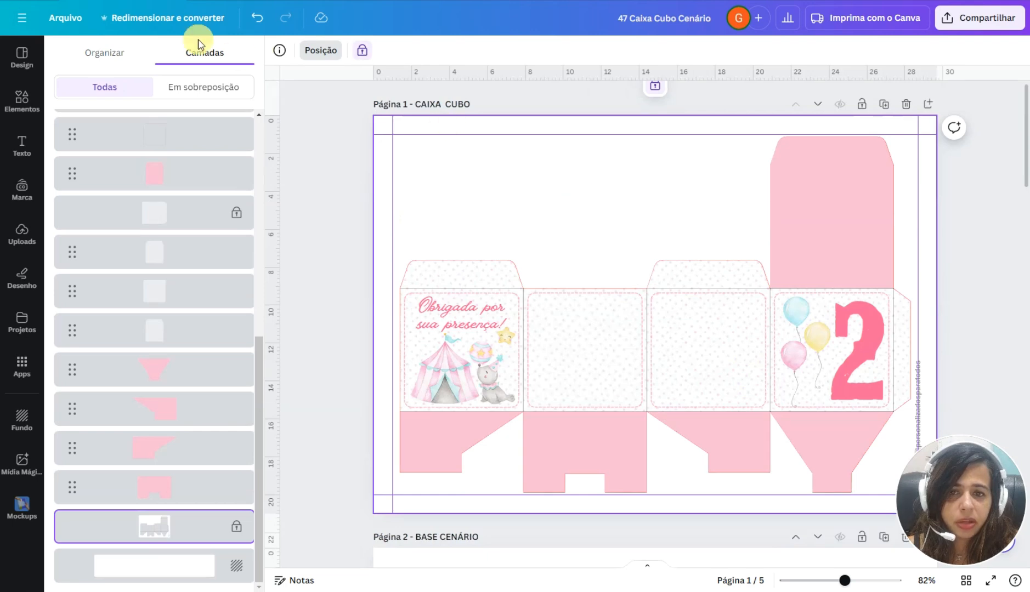
{"action": "left_click", "coordinate": [654, 86]}
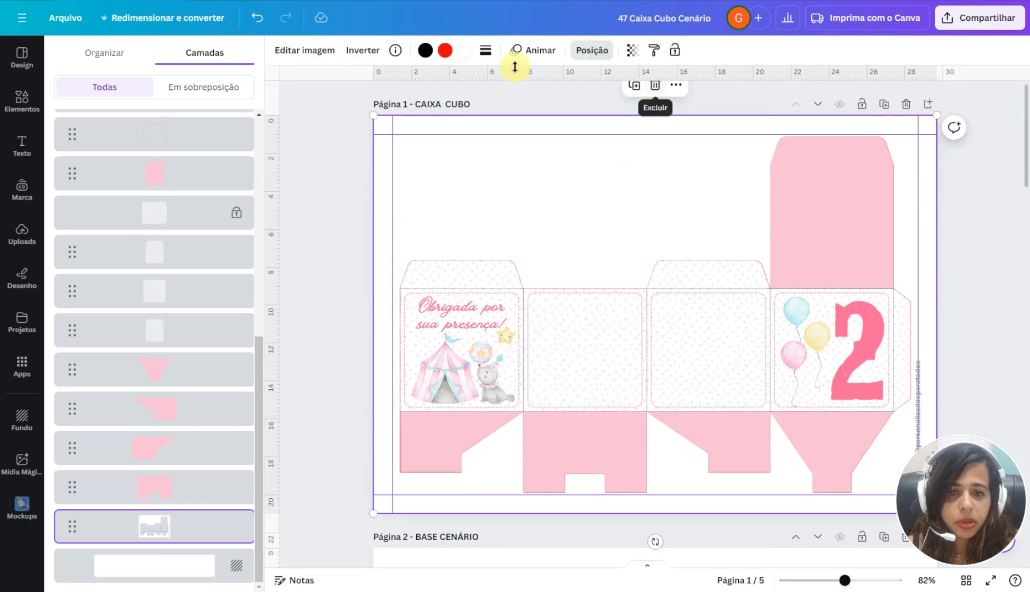
{"action": "left_click", "coordinate": [445, 50]}
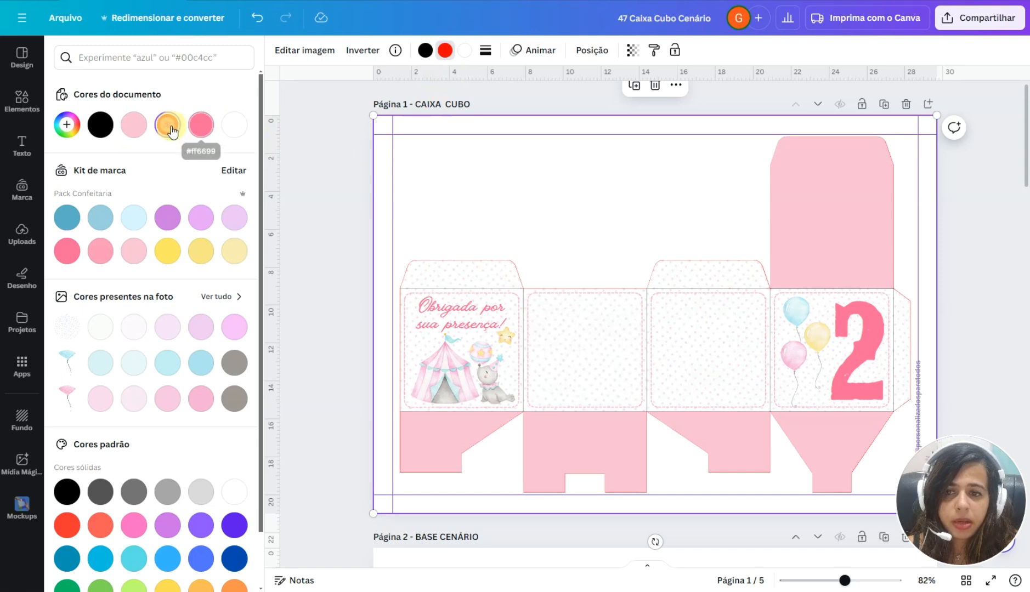
{"action": "left_click", "coordinate": [202, 126]}
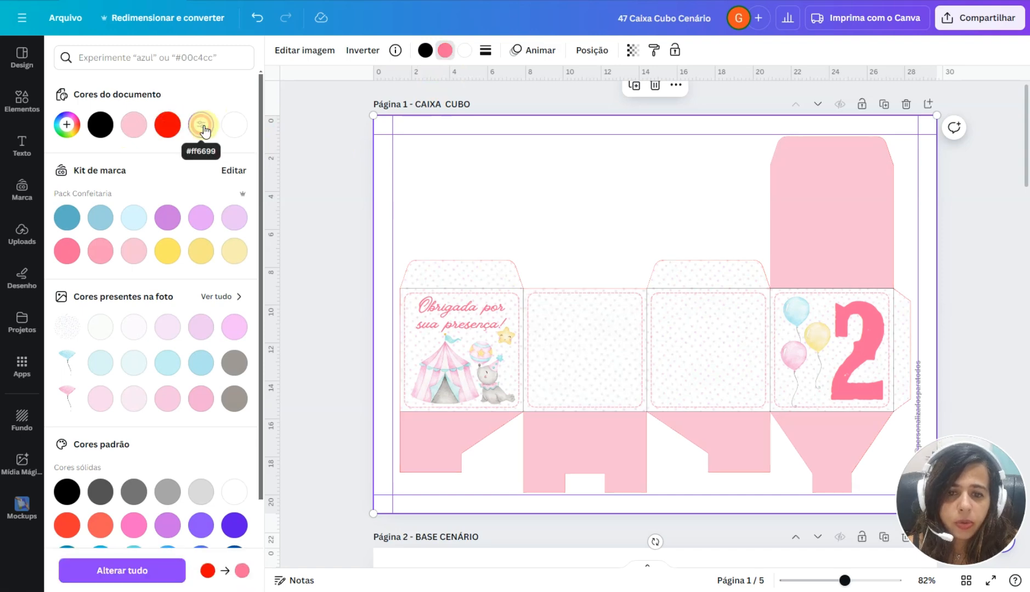
- Recolour both the cut lines and the black fold lines of the CAIXA CUBO template to the document's light pink
{"action": "left_click", "coordinate": [135, 125]}
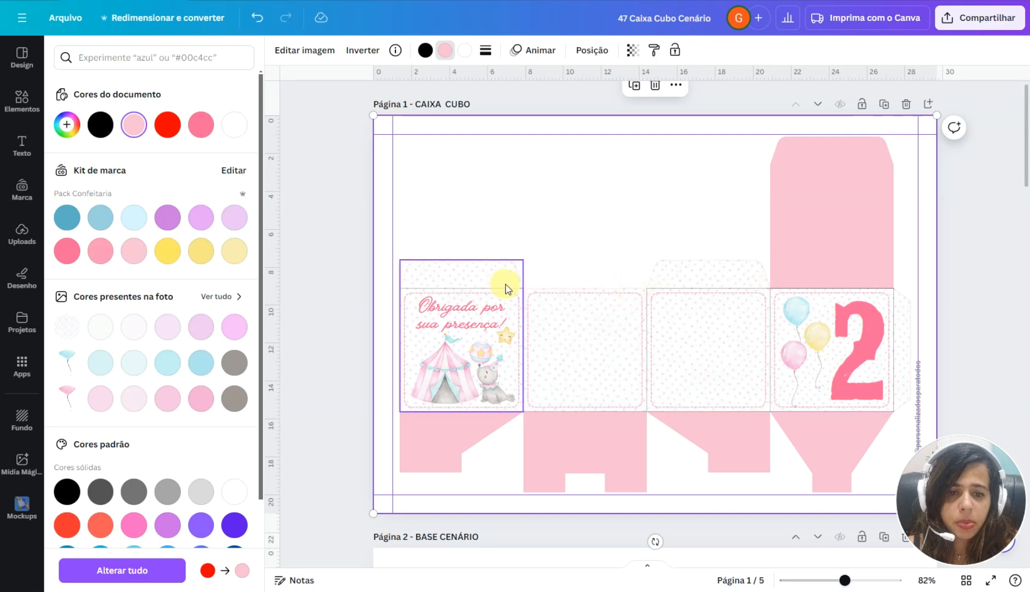
{"action": "left_click", "coordinate": [426, 50]}
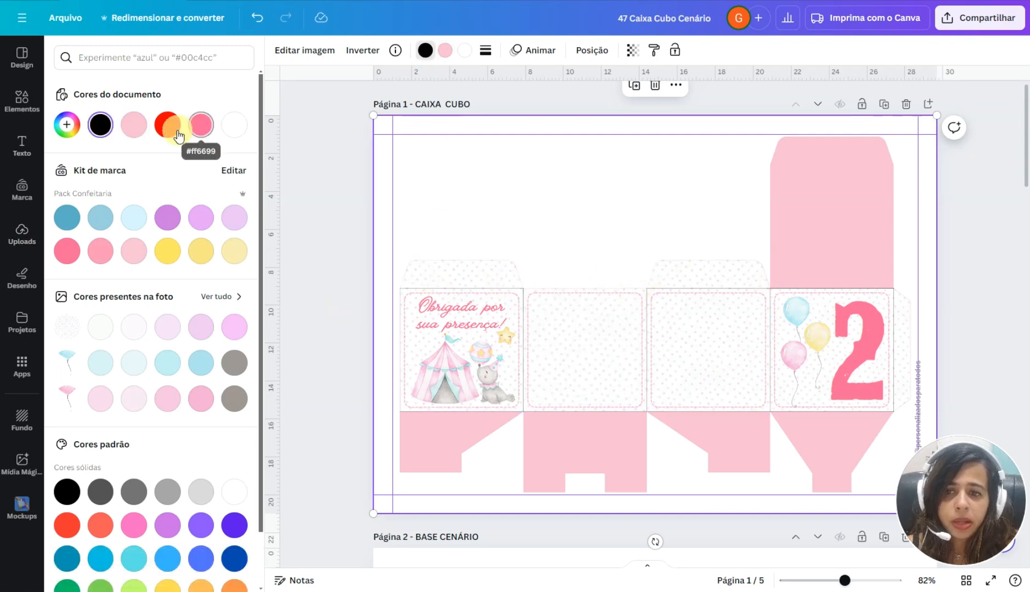
{"action": "left_click", "coordinate": [134, 124]}
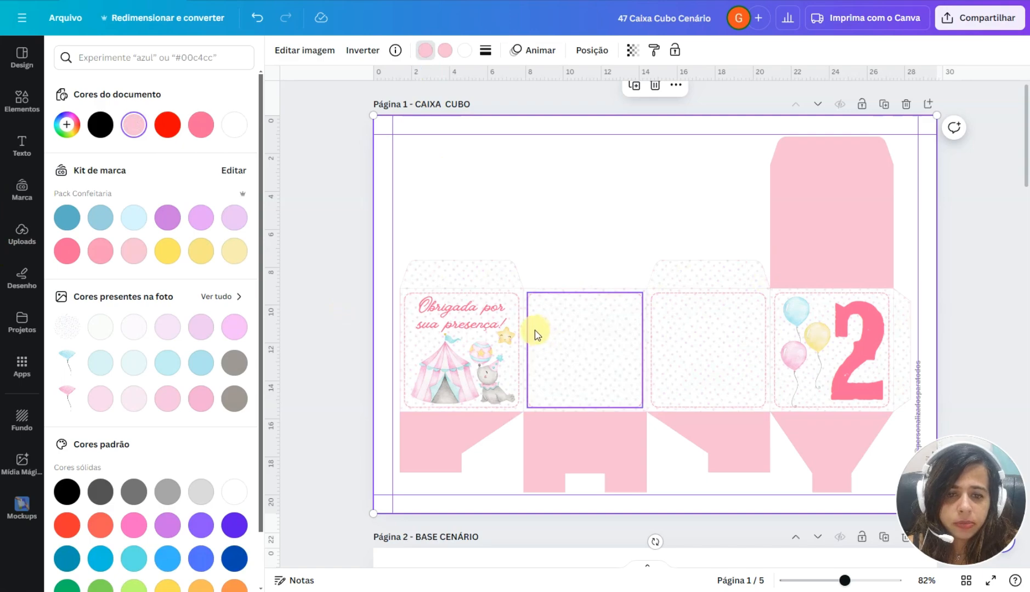
{"action": "scroll", "coordinate": [530, 337], "scroll_direction": "up", "scroll_amount": 5}
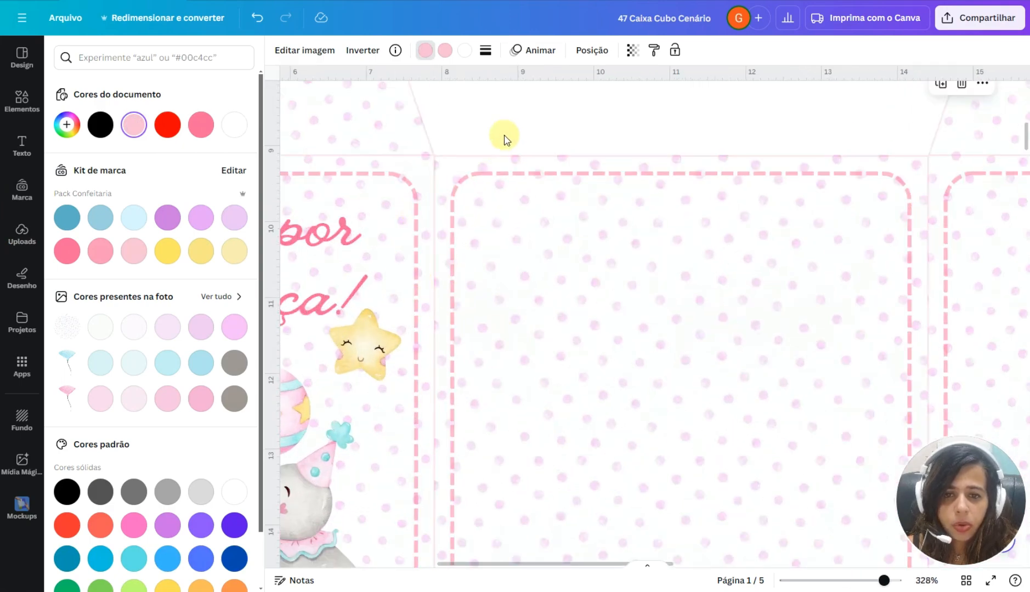
{"action": "scroll", "coordinate": [496, 158], "scroll_direction": "down", "scroll_amount": 6}
{"action": "left_click", "coordinate": [556, 218]}
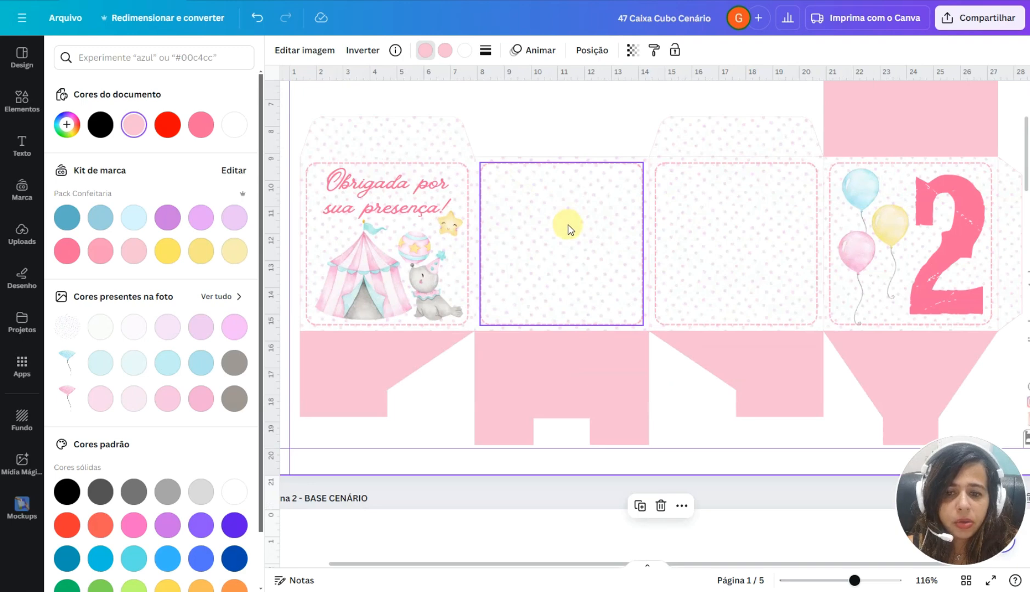
{"action": "scroll", "coordinate": [569, 229], "scroll_direction": "up", "scroll_amount": 3}
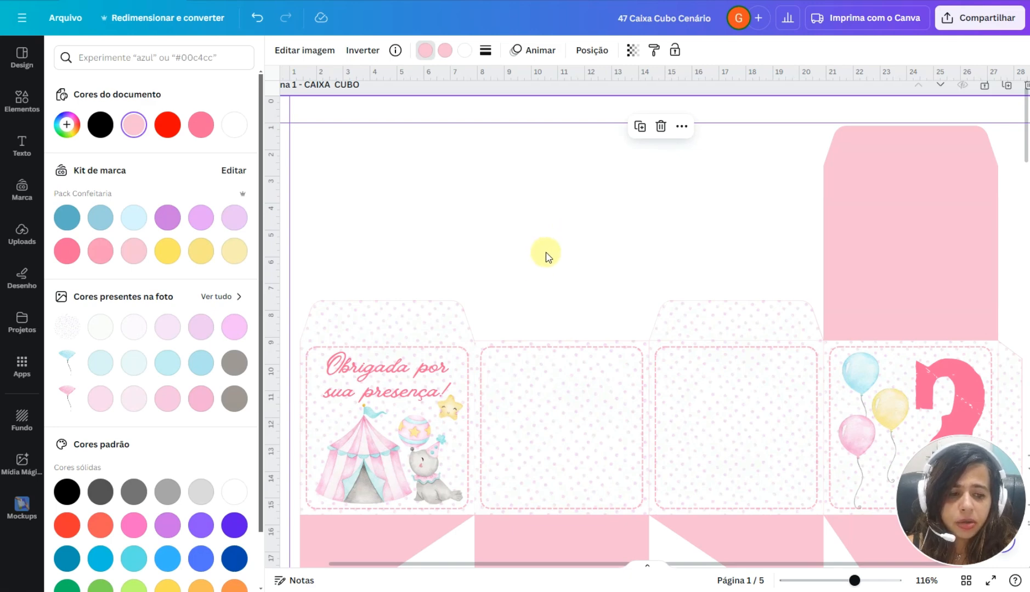
{"action": "scroll", "coordinate": [546, 255], "scroll_direction": "down", "scroll_amount": 3}
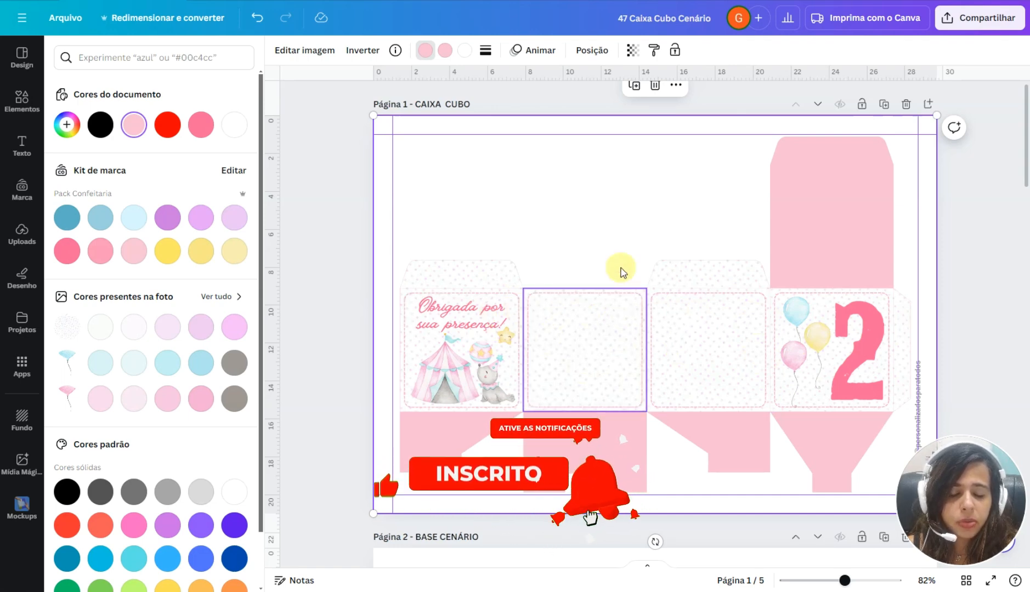
- Try removing the box template's outline from the CAIXA CUBO page, undo the removal and reselect the outline
{"action": "left_click", "coordinate": [736, 106]}
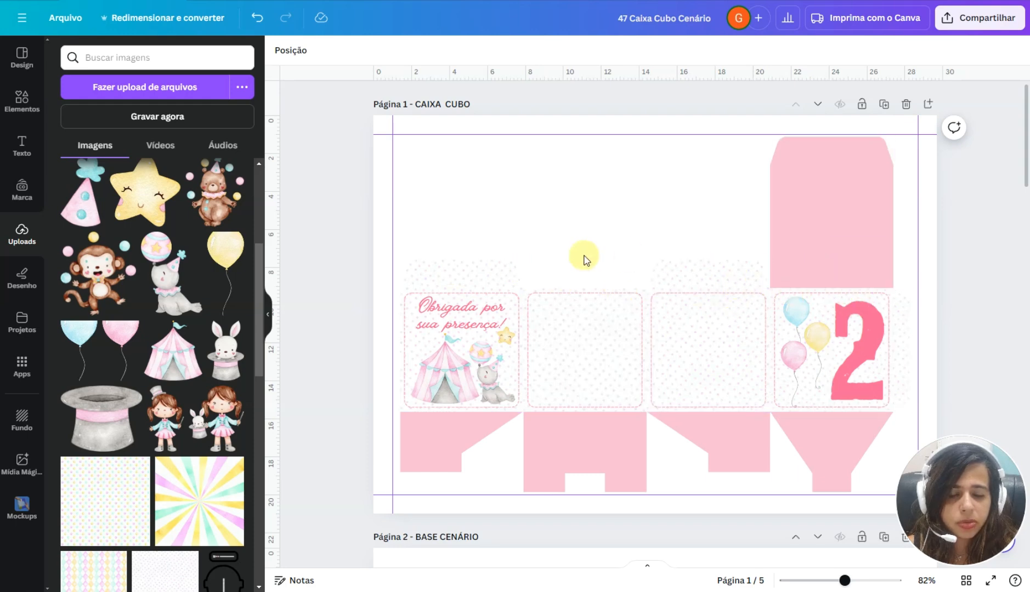
{"action": "key", "text": "ctrl+z"}
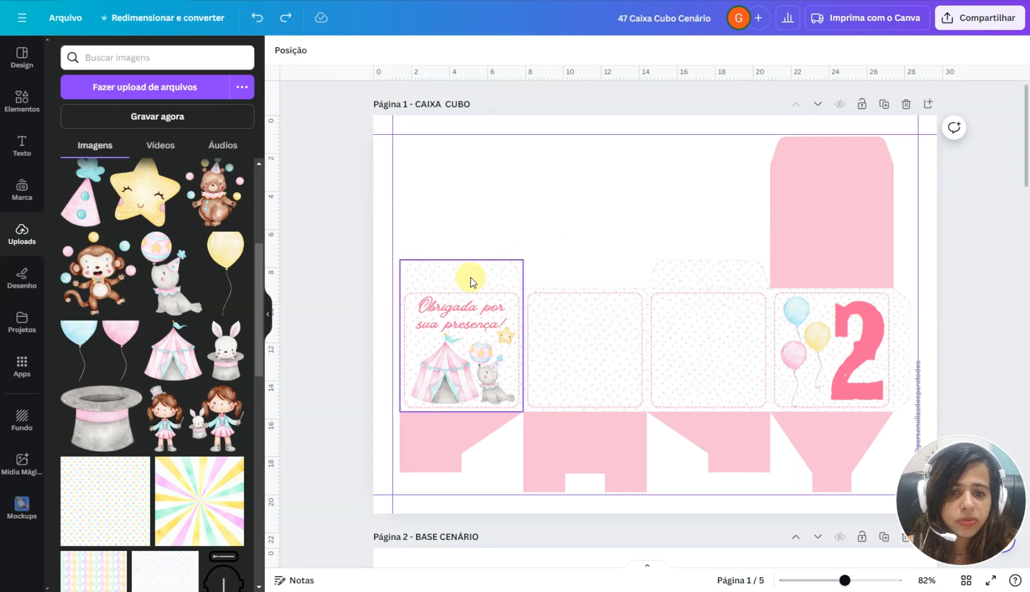
{"action": "left_click", "coordinate": [534, 219]}
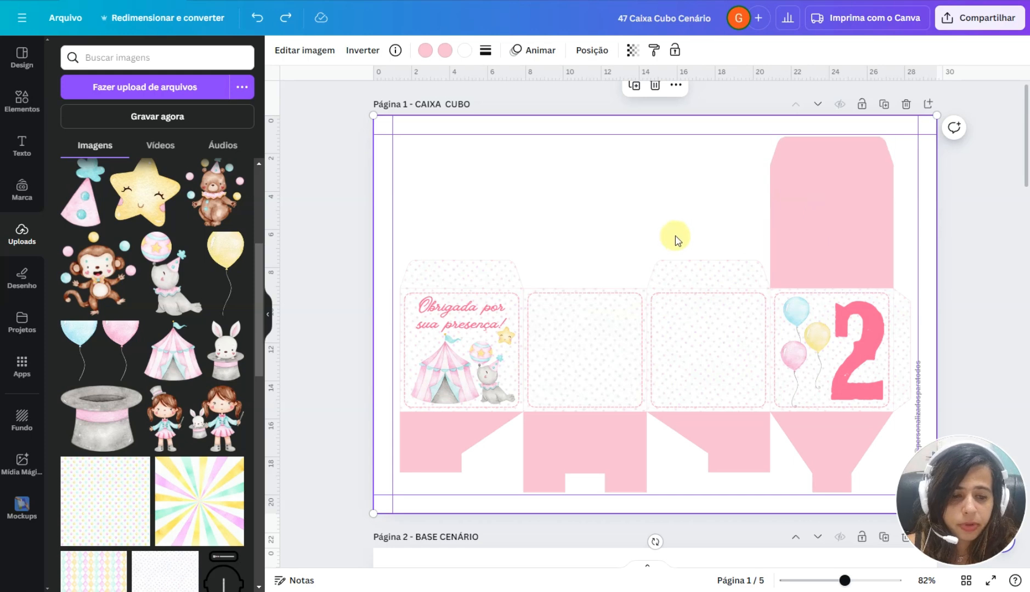
- Open the design's download options and set the file format to PDF padrão
{"action": "left_click", "coordinate": [1003, 19]}
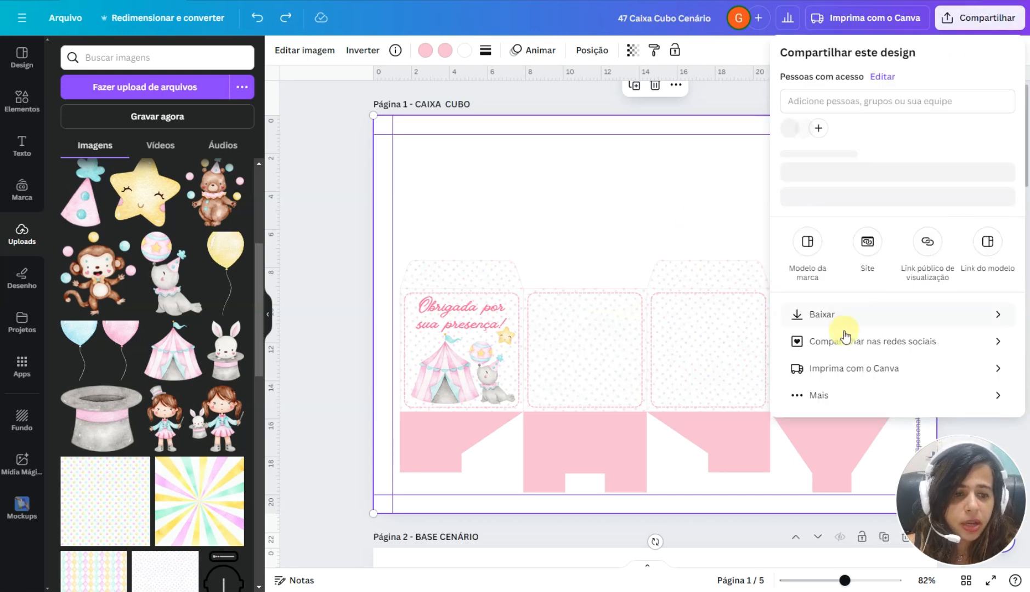
{"action": "left_click", "coordinate": [823, 327]}
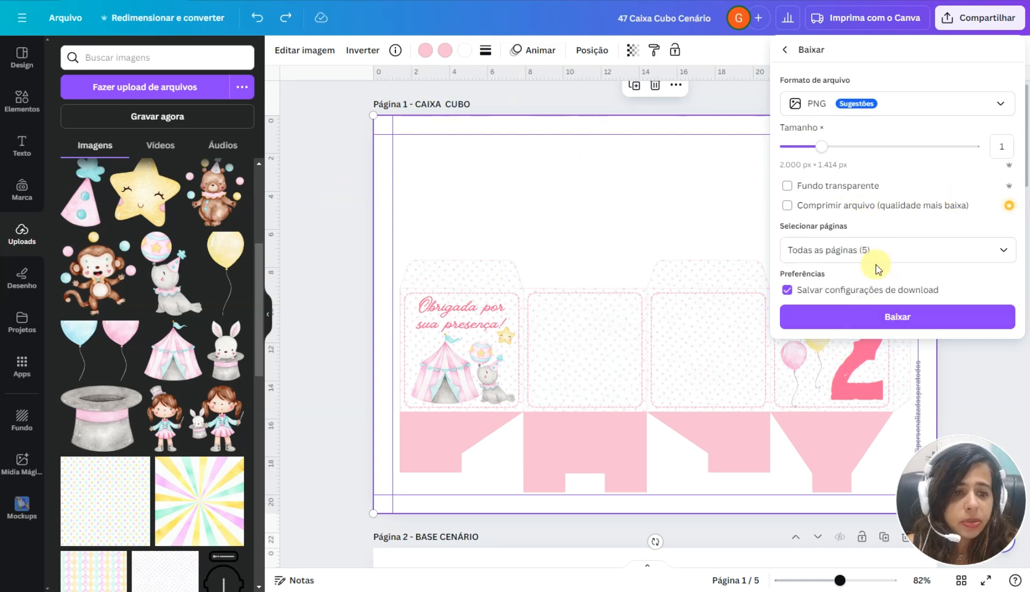
{"action": "left_click", "coordinate": [880, 111]}
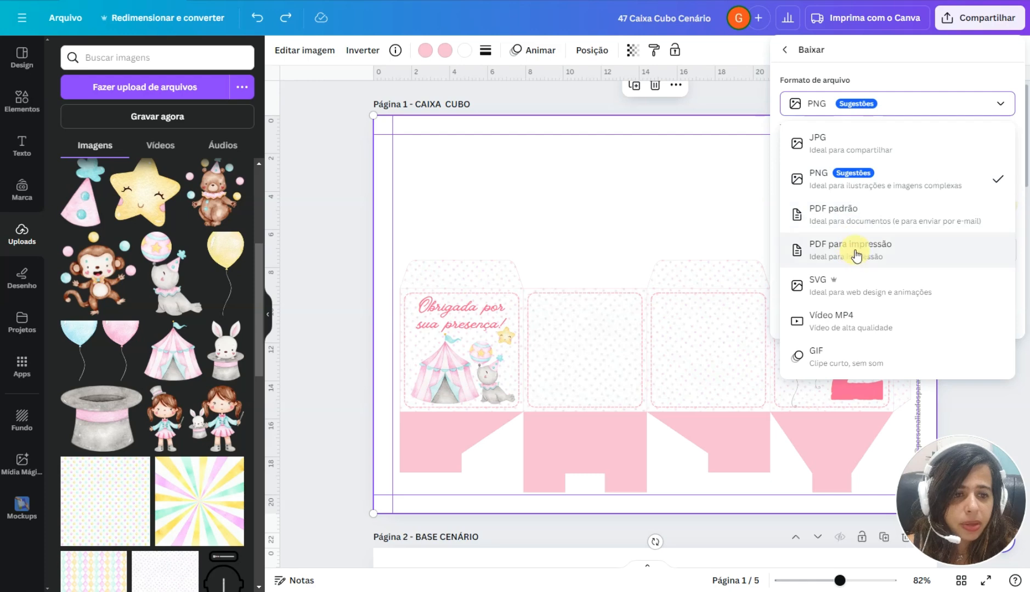
{"action": "left_click", "coordinate": [847, 218]}
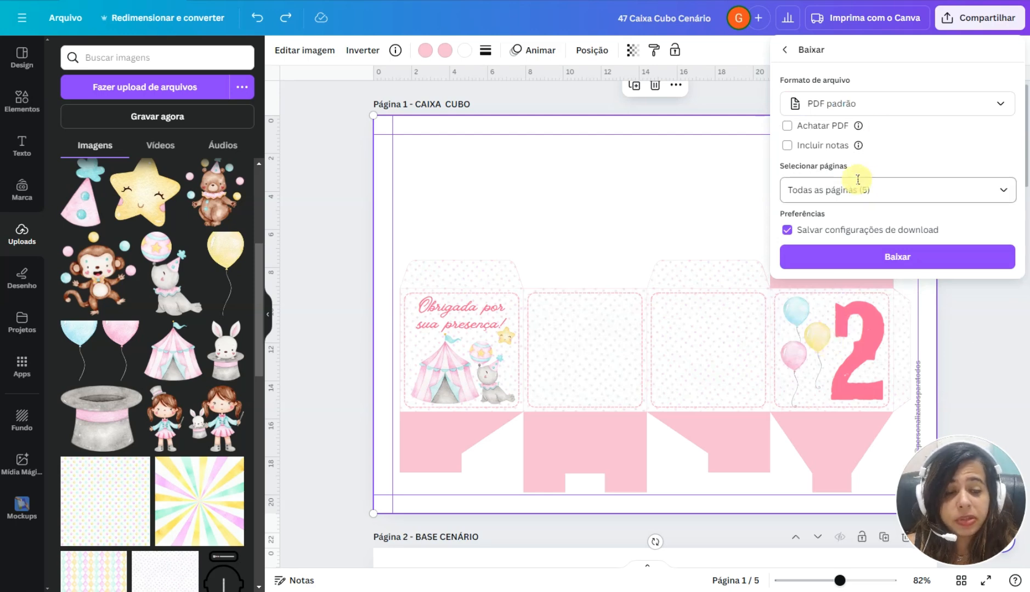
- Limit the download to pages 1–3 (CAIXA CUBO, BASE CENÁRIO and CAMADA CENÁRIO) and close the options without downloading
{"action": "left_click", "coordinate": [896, 202]}
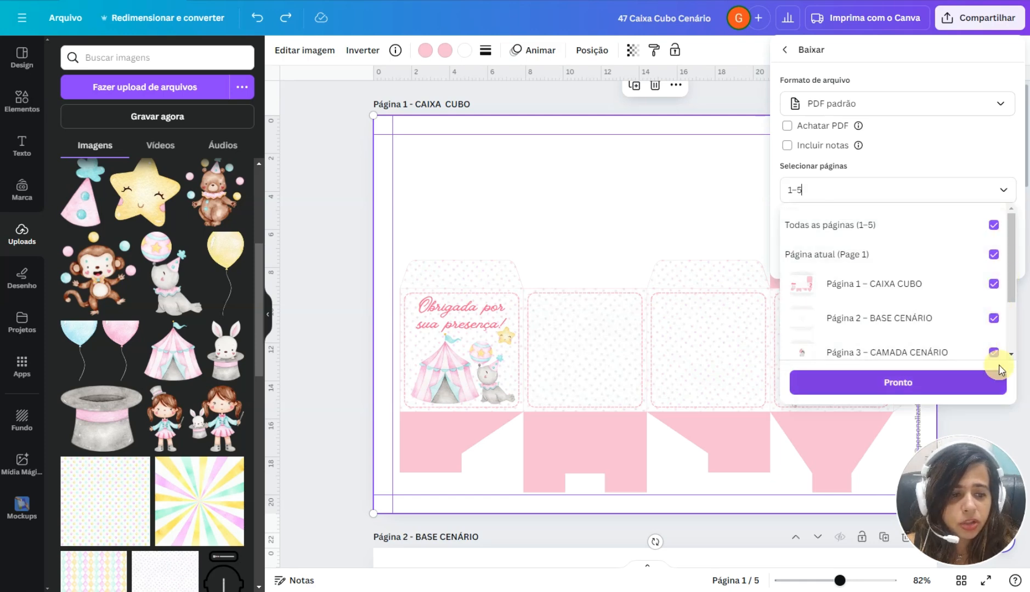
{"action": "left_click_drag", "start_coordinate": [1008, 280], "coordinate": [1011, 292]}
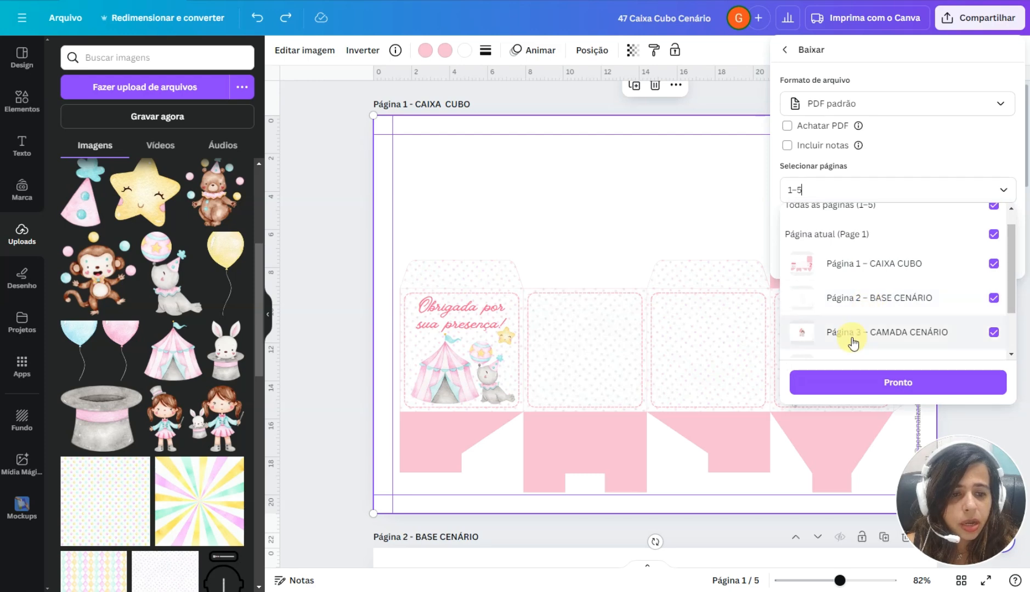
{"action": "left_click", "coordinate": [995, 264]}
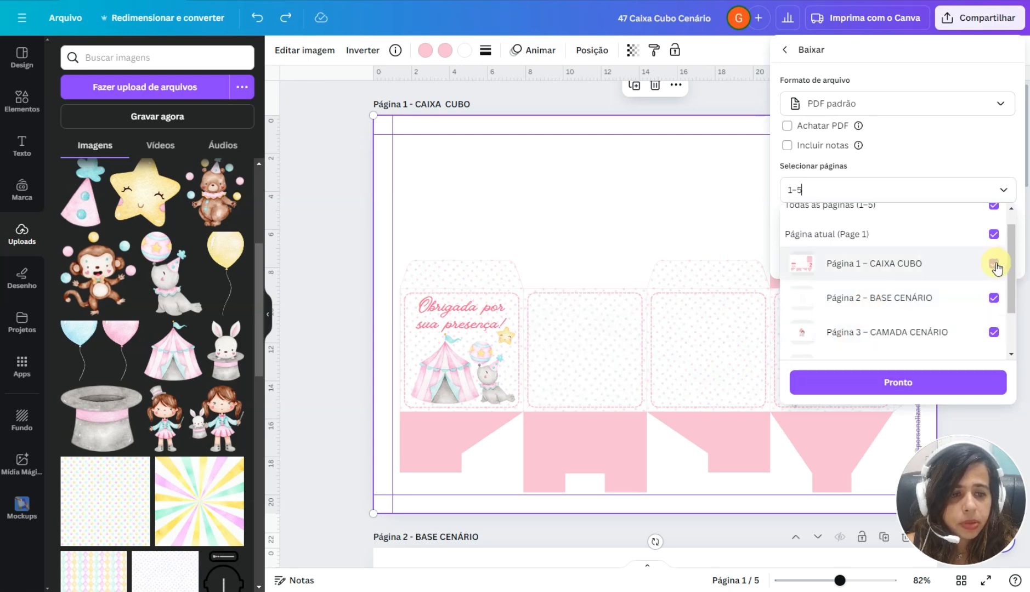
{"action": "left_click", "coordinate": [994, 206]}
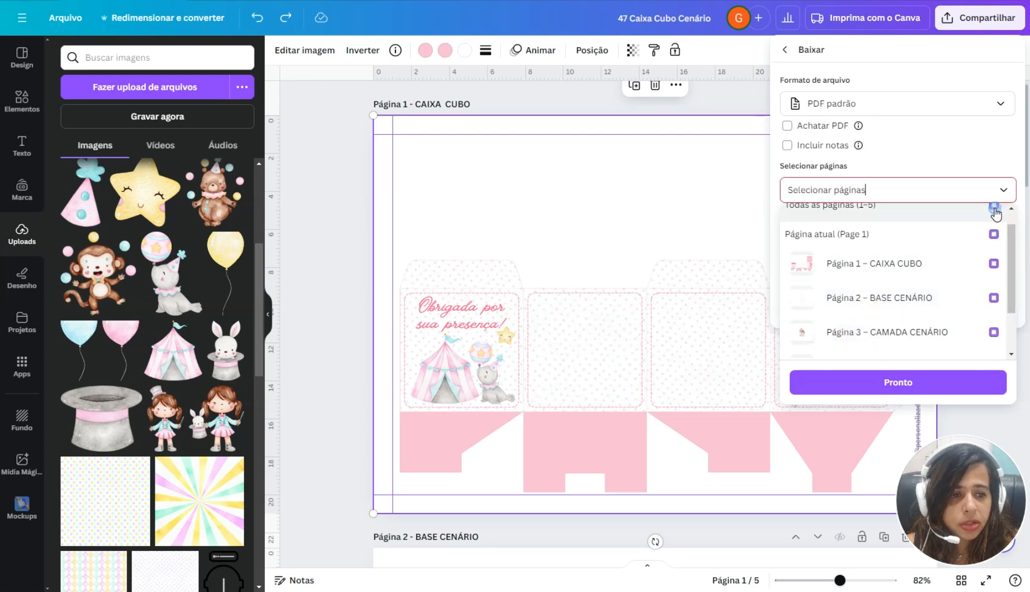
{"action": "left_click", "coordinate": [994, 265]}
{"action": "left_click", "coordinate": [994, 298]}
{"action": "left_click", "coordinate": [994, 333]}
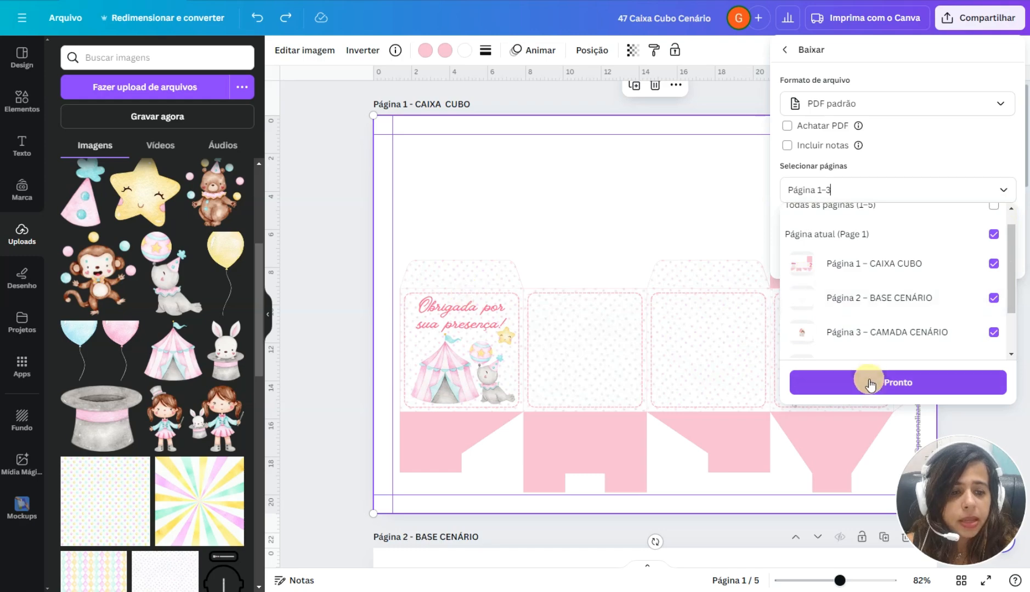
{"action": "left_click", "coordinate": [681, 148]}
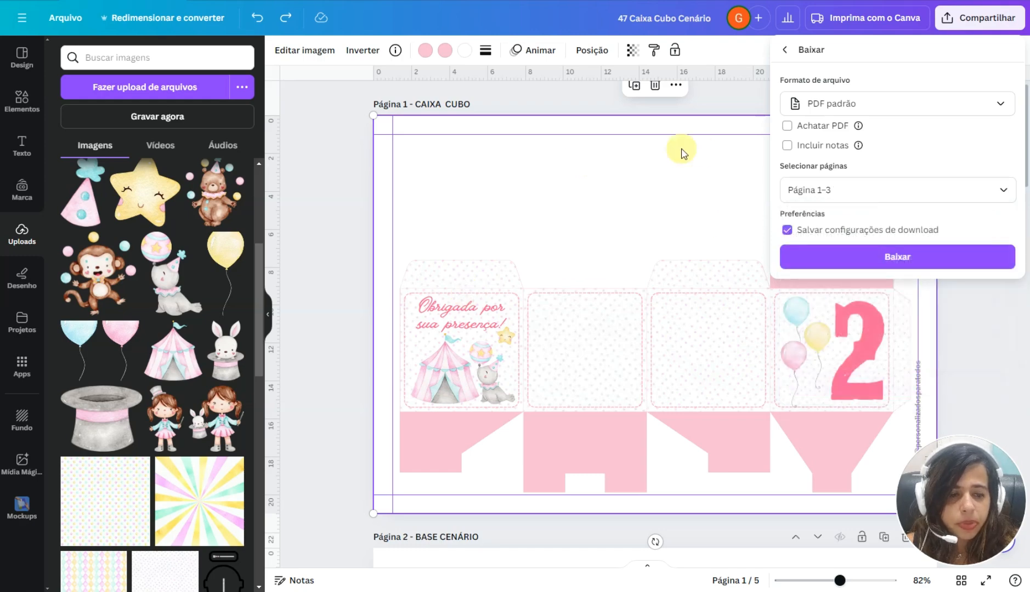
{"action": "left_click", "coordinate": [693, 163]}
{"action": "left_click", "coordinate": [571, 238]}
- Move the girl and the rabbit in the hat off the patterned arch on the CAMADA CENÁRIO page, one to each side
{"action": "scroll", "coordinate": [572, 240], "scroll_direction": "down", "scroll_amount": 10}
{"action": "scroll", "coordinate": [572, 240], "scroll_direction": "down", "scroll_amount": 6}
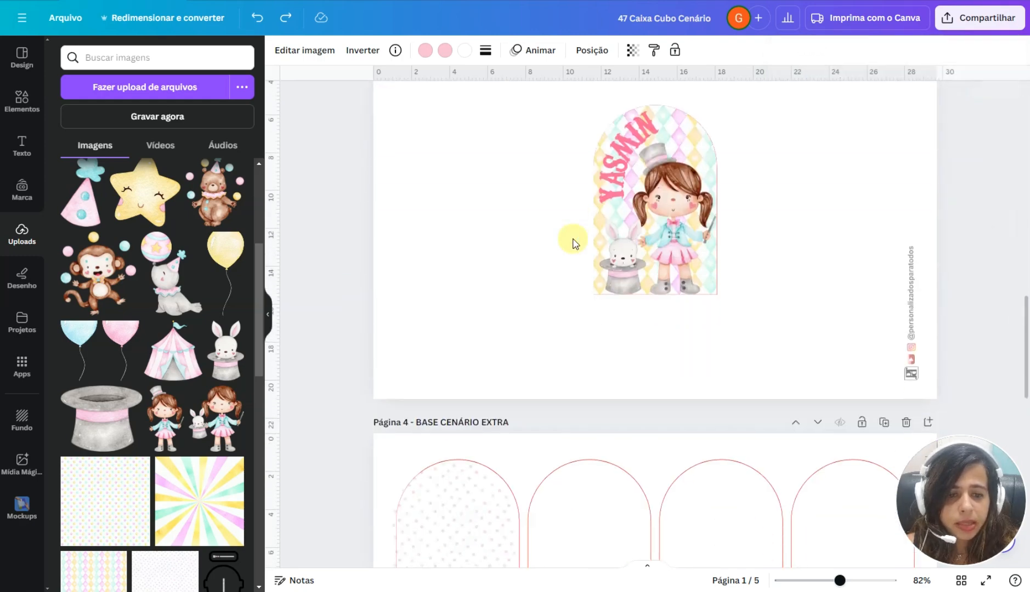
{"action": "scroll", "coordinate": [572, 240], "scroll_direction": "up", "scroll_amount": 2}
{"action": "left_click", "coordinate": [682, 335]}
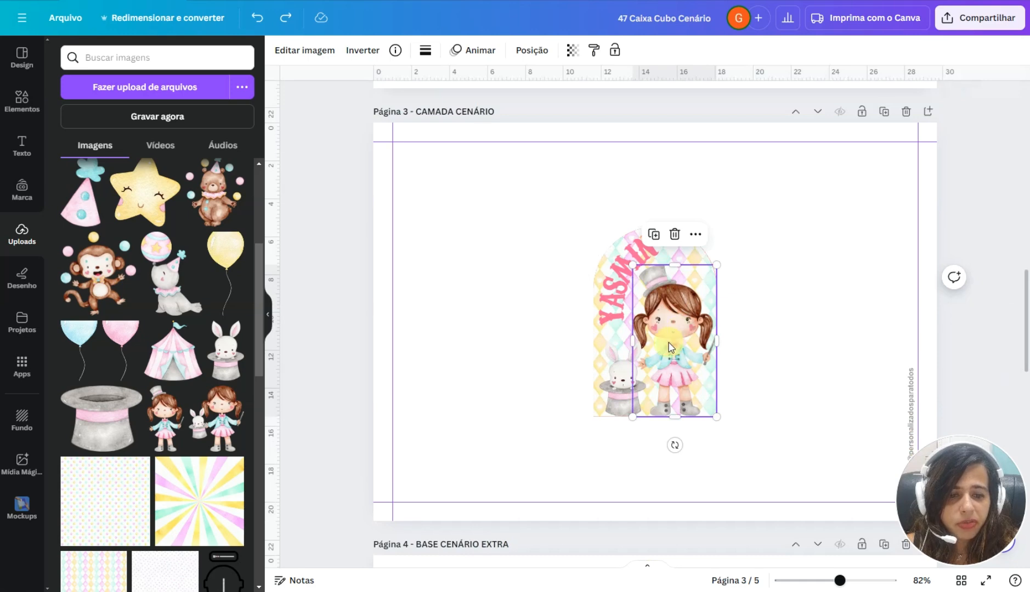
{"action": "left_click_drag", "start_coordinate": [688, 344], "coordinate": [813, 333]}
{"action": "left_click_drag", "start_coordinate": [616, 389], "coordinate": [505, 370]}
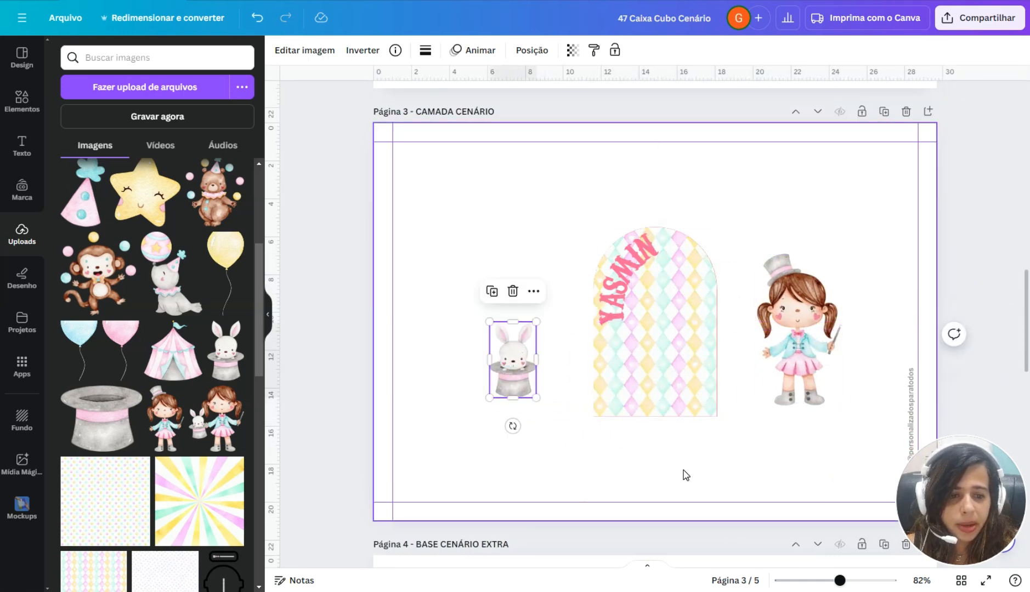
{"action": "left_click_drag", "start_coordinate": [830, 305], "coordinate": [803, 305]}
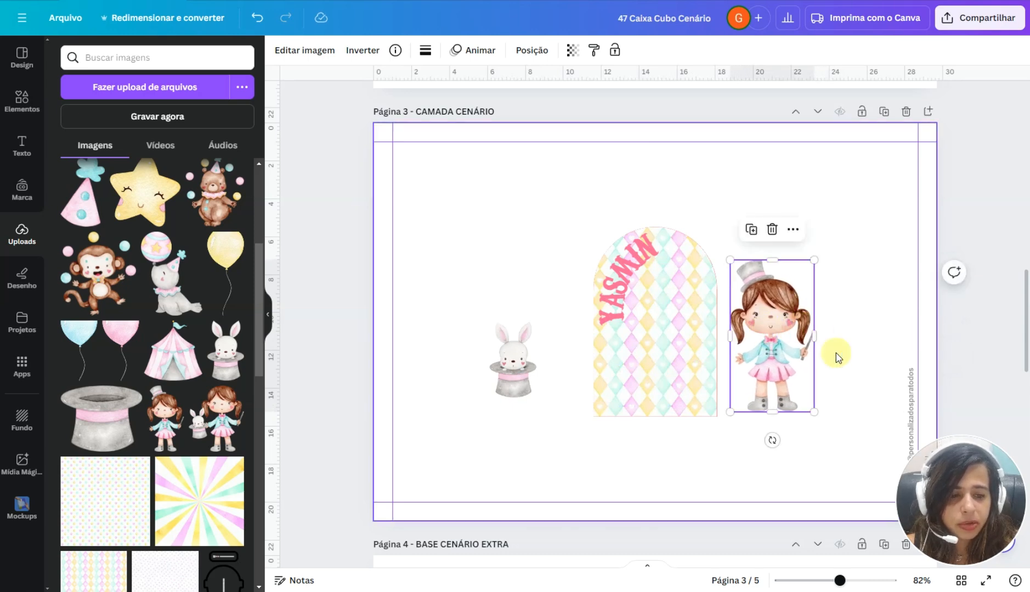
- Duplicate the girl and the rabbit into three copies each and arrange them in the empty area left of the arch
{"action": "left_click_drag", "start_coordinate": [780, 359], "coordinate": [536, 214]}
{"action": "left_click_drag", "start_coordinate": [502, 396], "coordinate": [644, 216]}
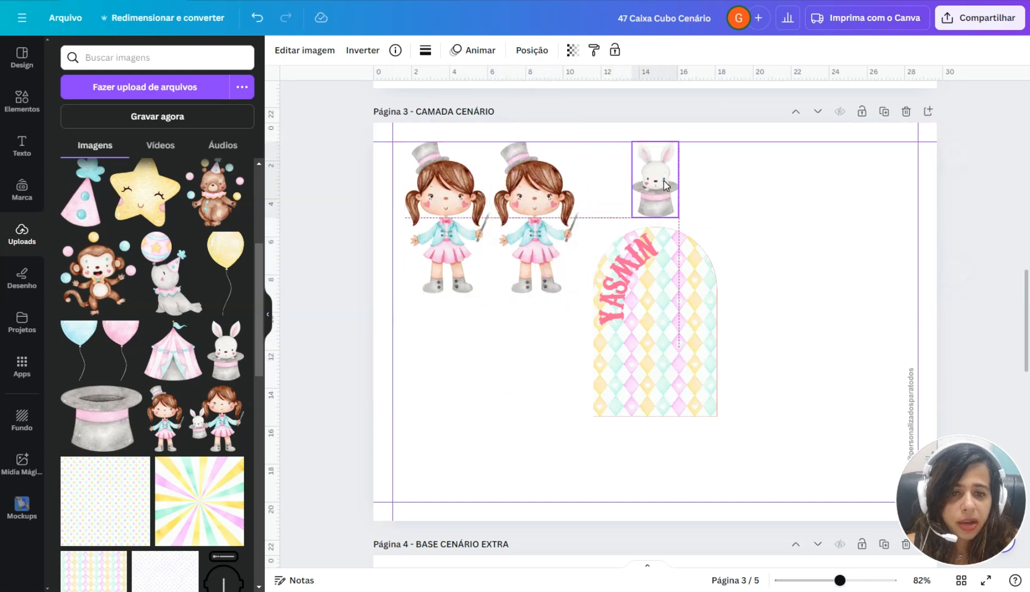
{"action": "left_click_drag", "start_coordinate": [546, 191], "coordinate": [454, 352], "text": "alt"}
{"action": "left_click", "coordinate": [661, 176]}
{"action": "left_click_drag", "start_coordinate": [662, 176], "coordinate": [509, 455]}
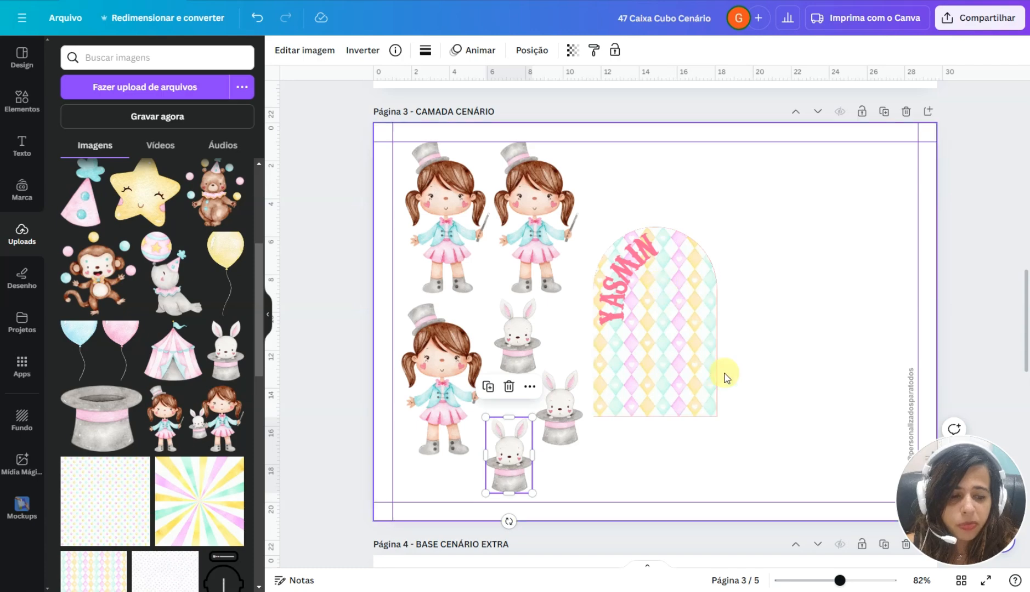
- Place two copies of the CAIXA CUBO page's pink number 2 side by side on the BASE CENÁRIO page, left of the dotted base
{"action": "scroll", "coordinate": [723, 377], "scroll_direction": "up", "scroll_amount": 15}
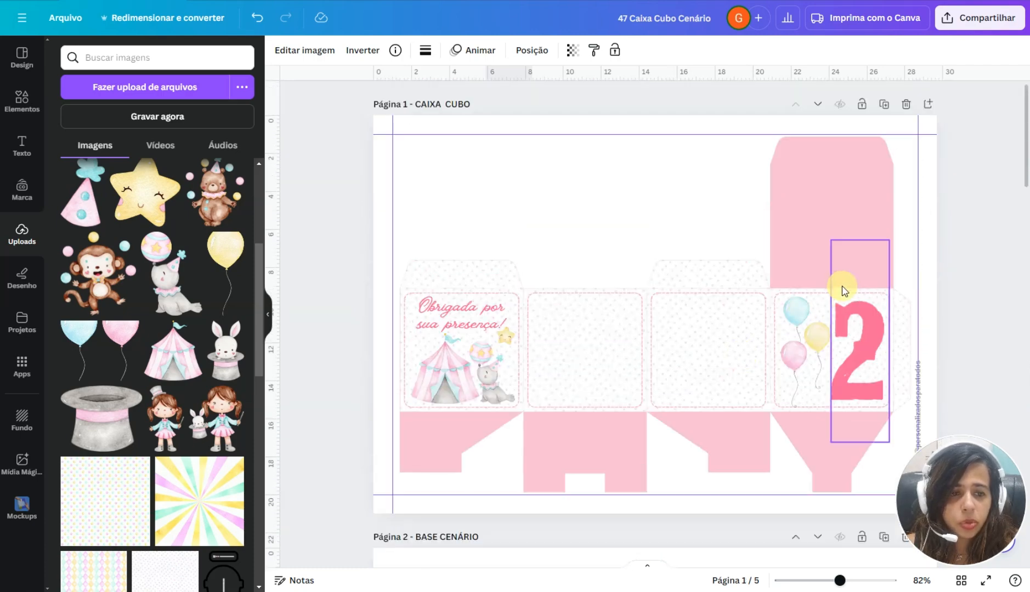
{"action": "left_click", "coordinate": [877, 337]}
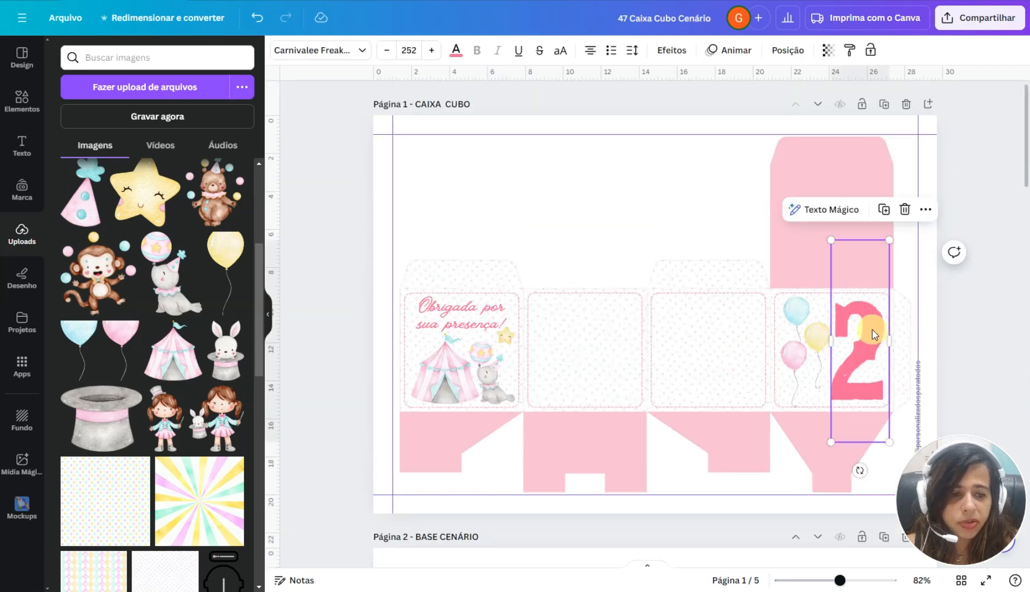
{"action": "left_click_drag", "start_coordinate": [873, 330], "coordinate": [511, 515]}
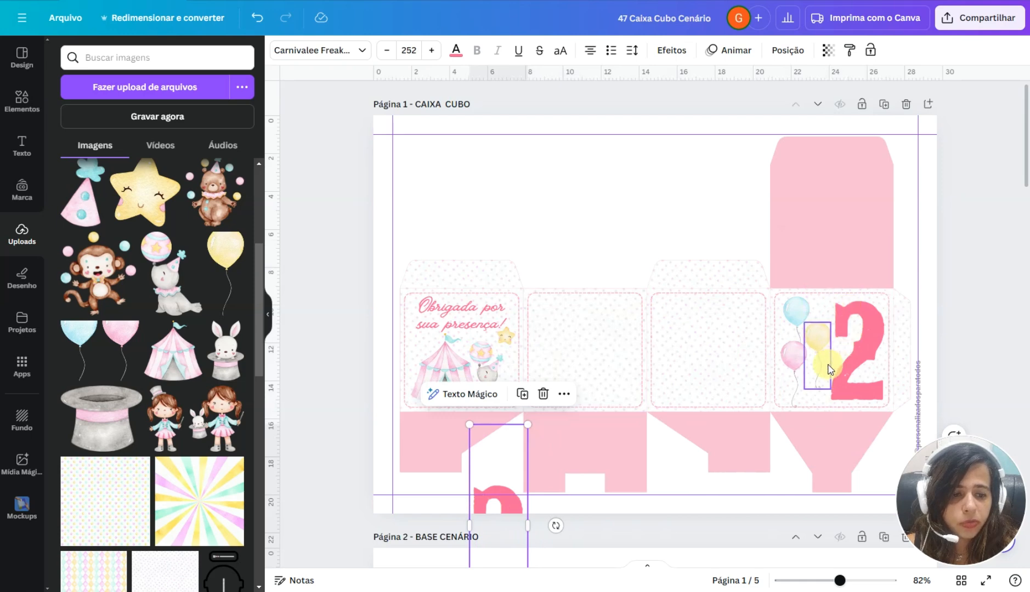
{"action": "scroll", "coordinate": [603, 372], "scroll_direction": "down", "scroll_amount": 1}
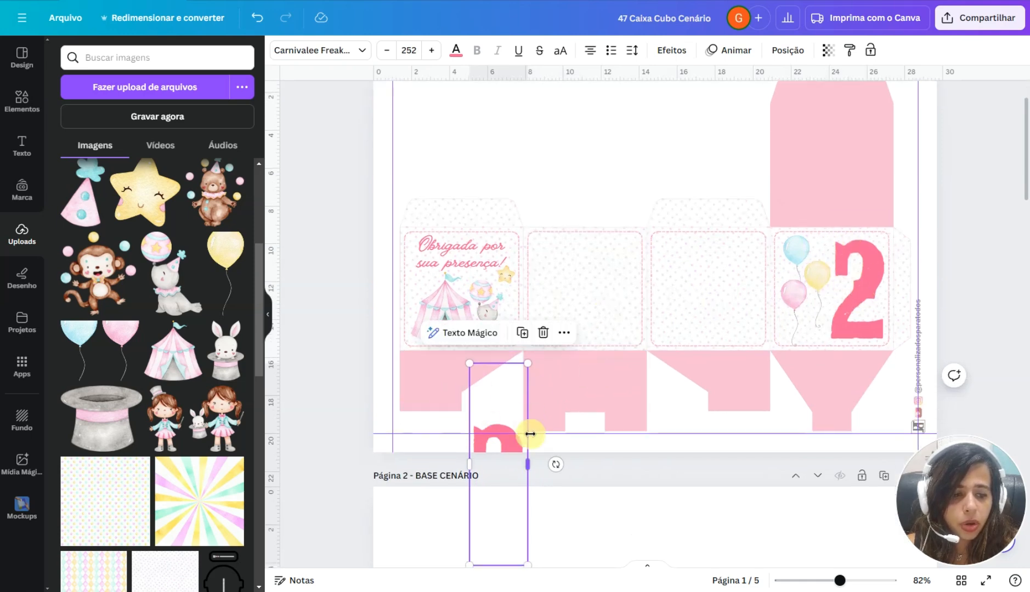
{"action": "left_click_drag", "start_coordinate": [510, 441], "coordinate": [511, 412]}
{"action": "scroll", "coordinate": [510, 411], "scroll_direction": "down", "scroll_amount": 1}
{"action": "scroll", "coordinate": [512, 415], "scroll_direction": "down", "scroll_amount": 3}
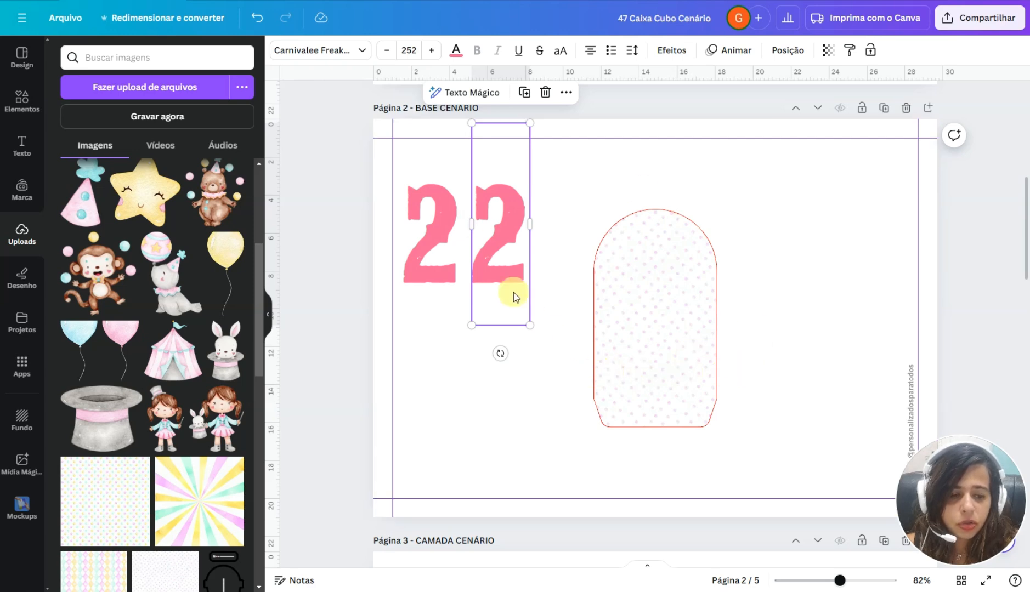
- Unlock the outline on the BASE CENÁRIO page and recolour its red line to the document's light pink
{"action": "left_click", "coordinate": [806, 256]}
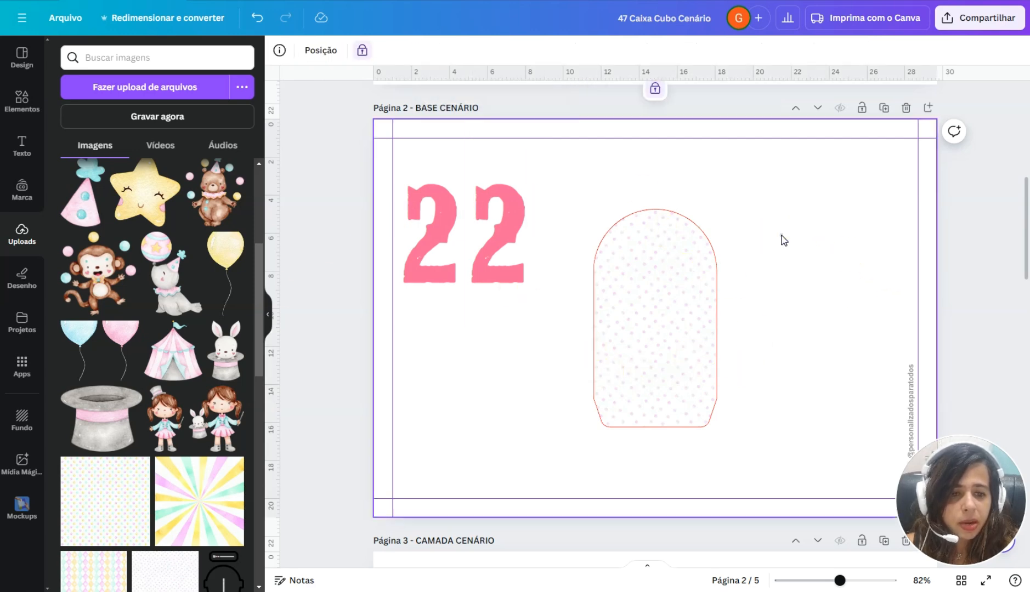
{"action": "left_click", "coordinate": [655, 90]}
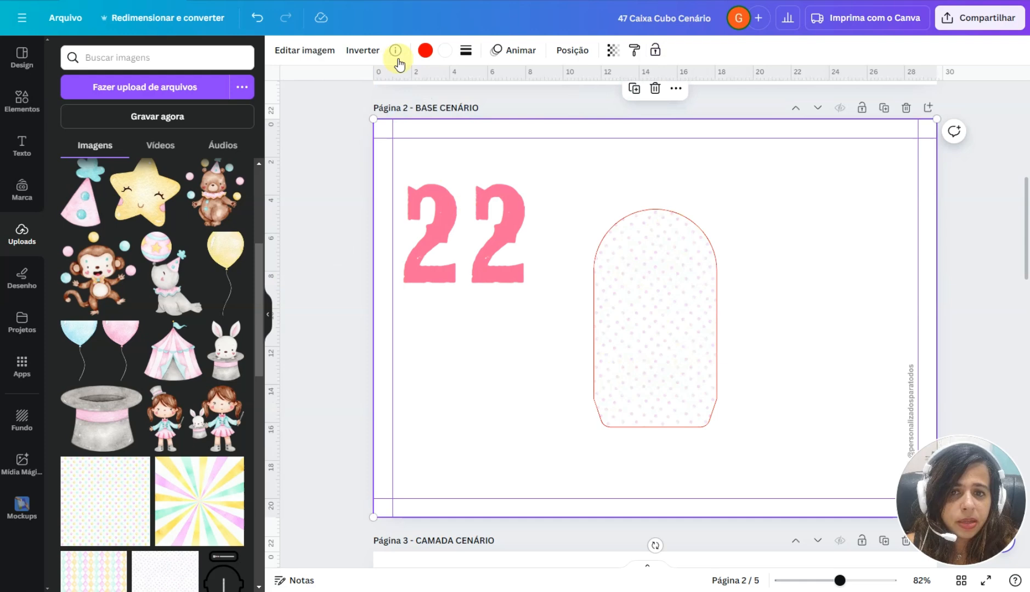
{"action": "left_click", "coordinate": [425, 50]}
{"action": "left_click", "coordinate": [138, 129]}
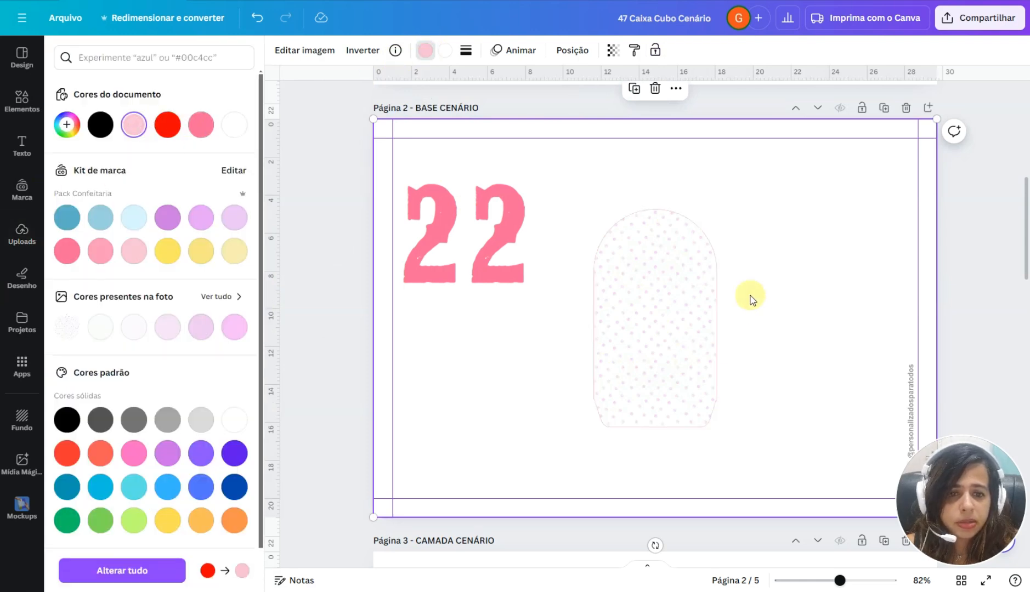
{"action": "scroll", "coordinate": [837, 398], "scroll_direction": "down", "scroll_amount": 3}
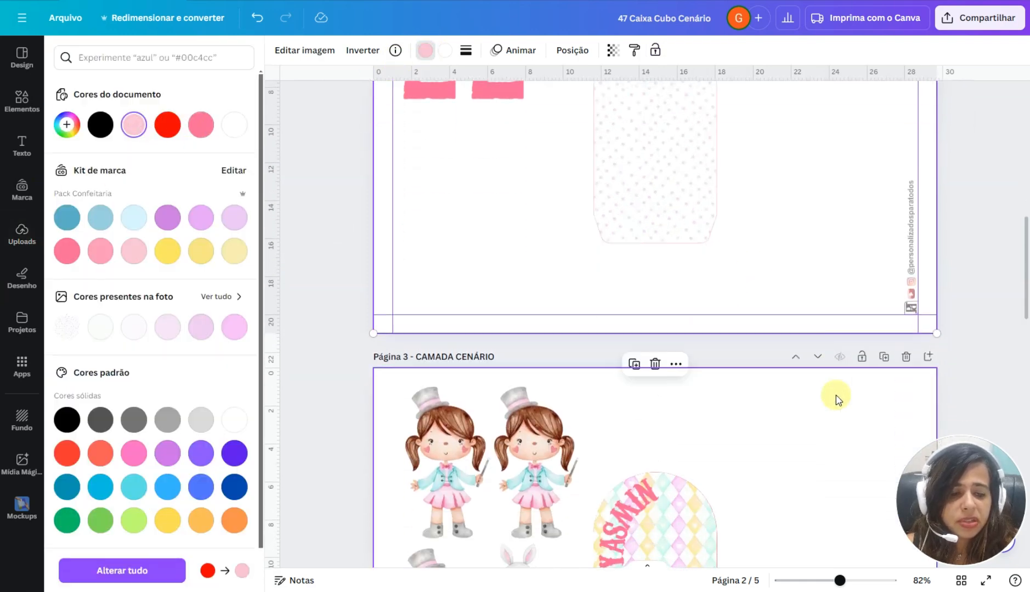
- Review the duplicated girls and rabbits on the CAMADA CENÁRIO page and the layouts of the BASE CENÁRIO and CAIXA CUBO pages
{"action": "scroll", "coordinate": [836, 397], "scroll_direction": "down", "scroll_amount": 2}
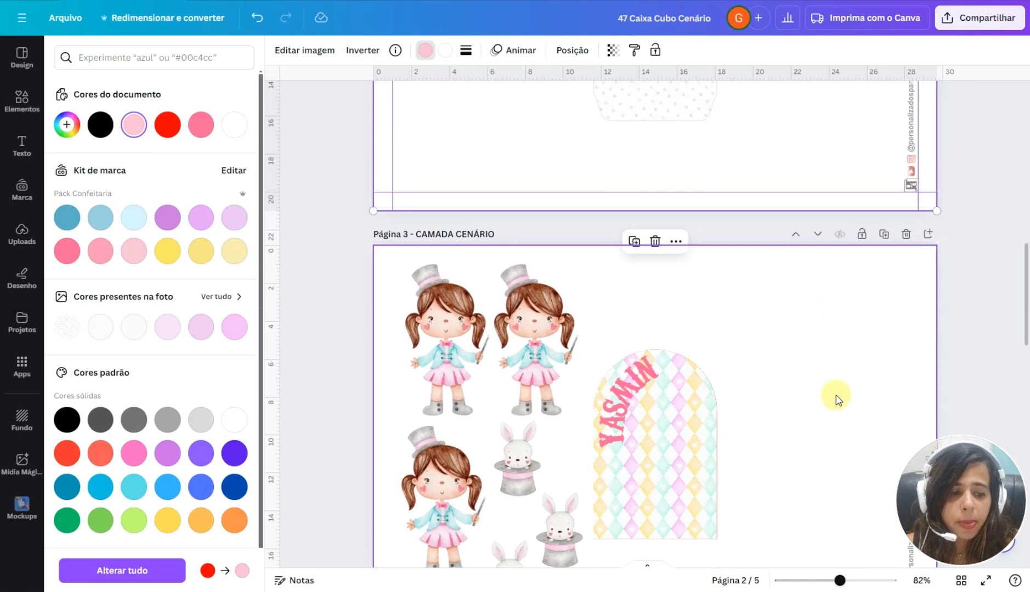
{"action": "scroll", "coordinate": [836, 398], "scroll_direction": "up", "scroll_amount": 1}
{"action": "left_click", "coordinate": [474, 349]}
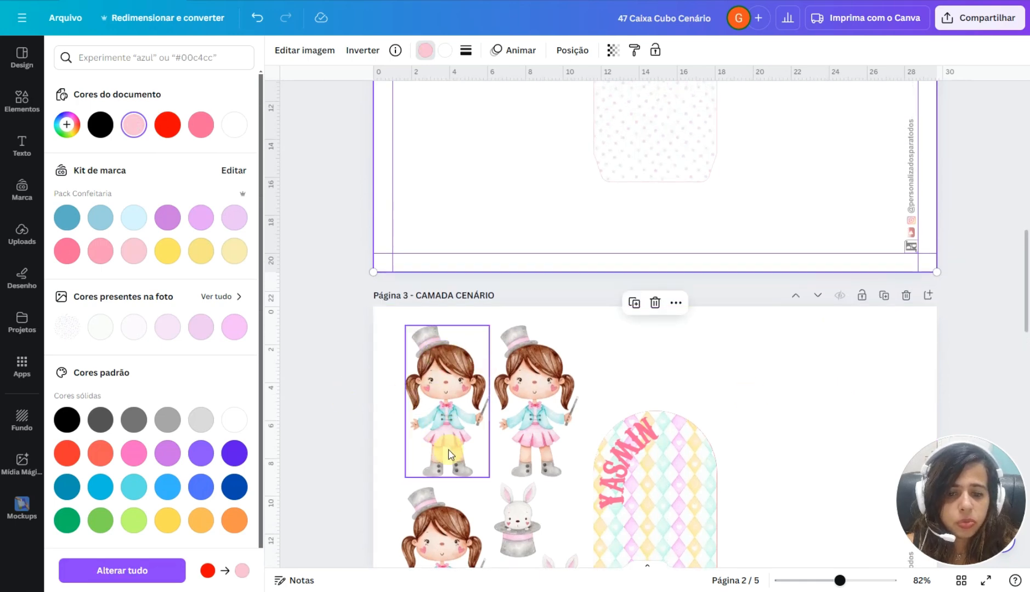
{"action": "left_click", "coordinate": [495, 433]}
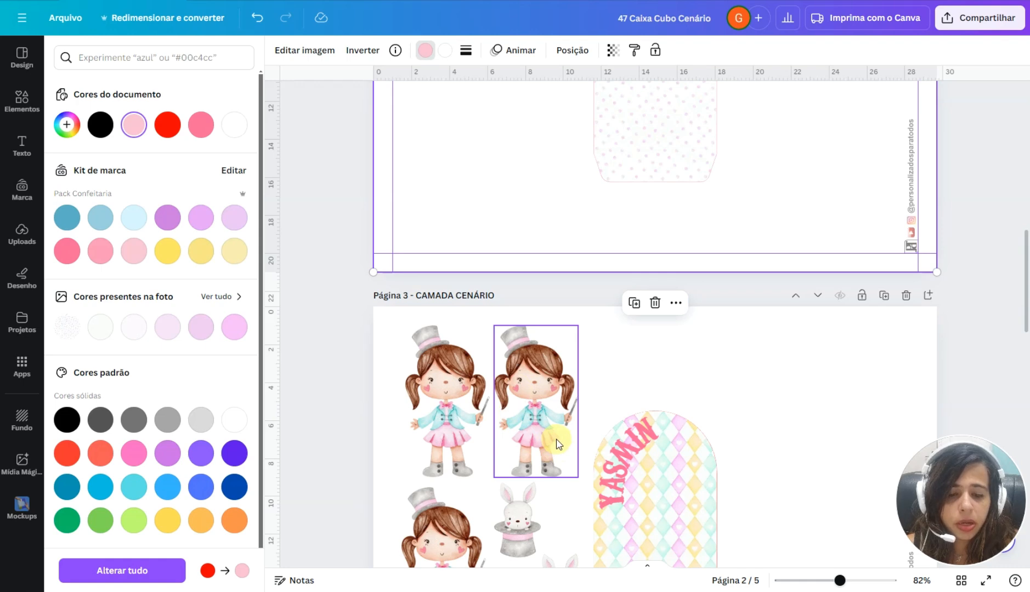
{"action": "left_click", "coordinate": [476, 362]}
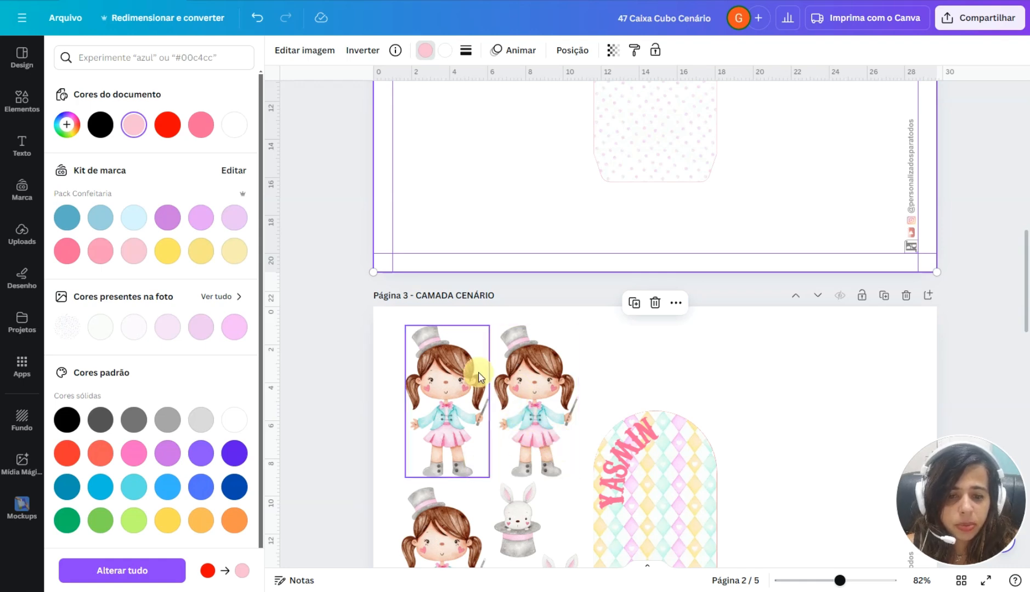
{"action": "left_click", "coordinate": [494, 475]}
{"action": "left_click", "coordinate": [475, 409]}
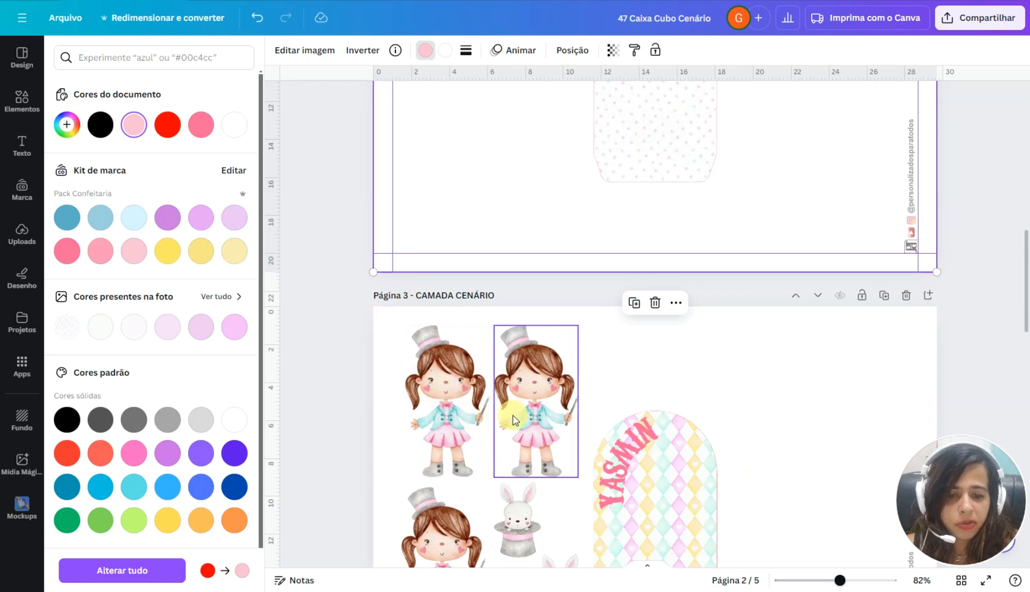
{"action": "scroll", "coordinate": [695, 387], "scroll_direction": "up", "scroll_amount": 2}
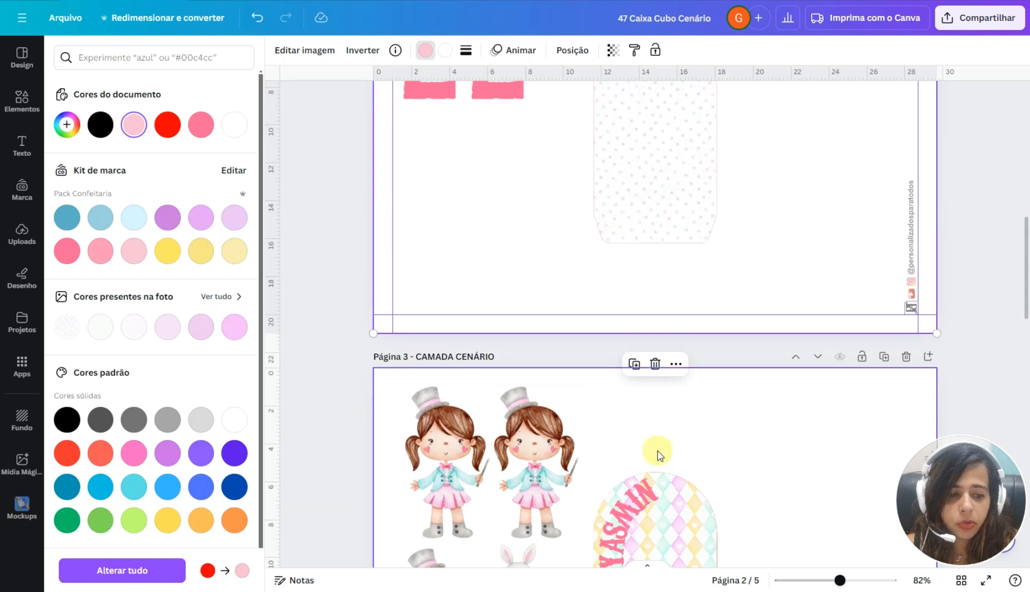
{"action": "scroll", "coordinate": [538, 444], "scroll_direction": "up", "scroll_amount": 5}
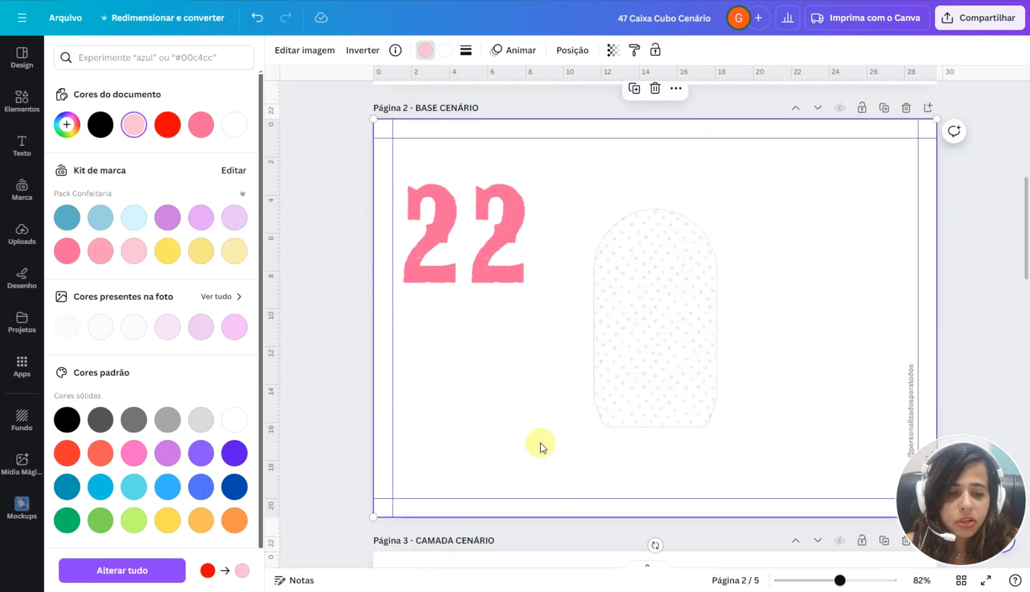
{"action": "scroll", "coordinate": [541, 447], "scroll_direction": "up", "scroll_amount": 5}
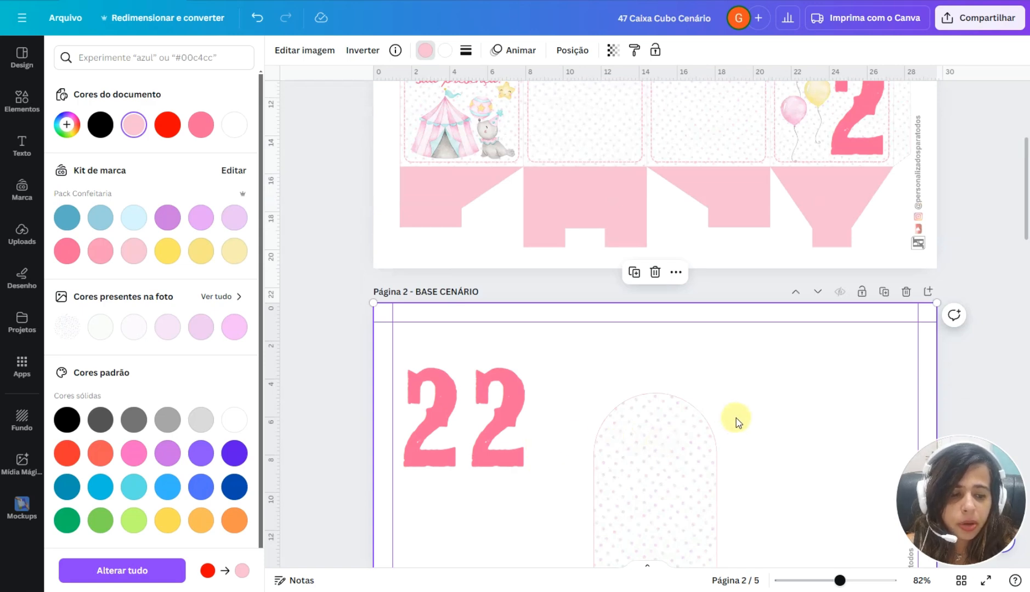
{"action": "scroll", "coordinate": [735, 420], "scroll_direction": "up", "scroll_amount": 5}
{"action": "scroll", "coordinate": [736, 418], "scroll_direction": "down", "scroll_amount": 8}
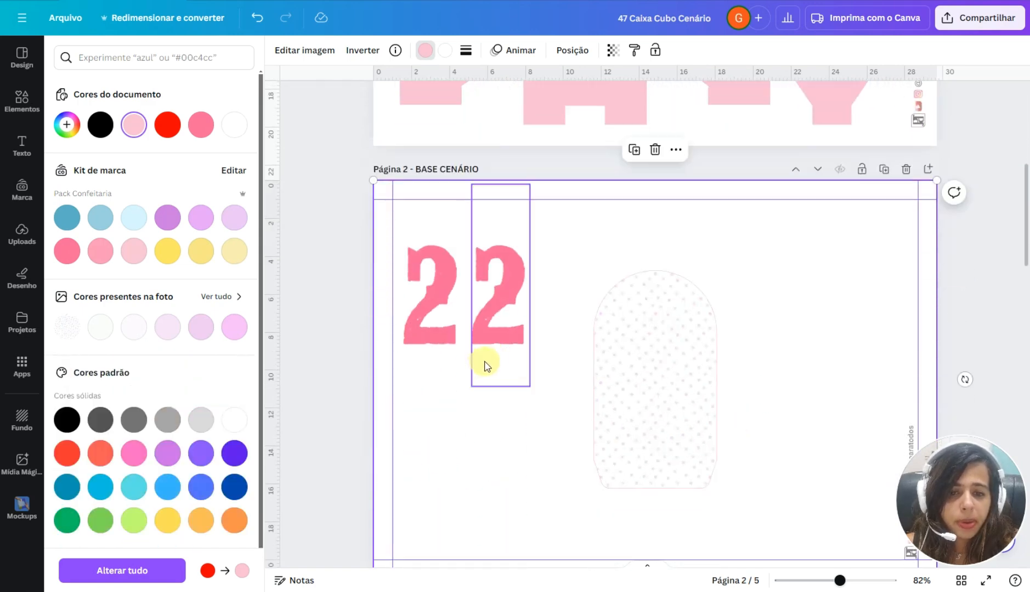
- Delete both number 2 copies from the BASE CENÁRIO page and all girl and rabbit copies from the CAMADA CENÁRIO page
{"action": "left_click", "coordinate": [506, 301]}
{"action": "key", "text": "BackSpace"}
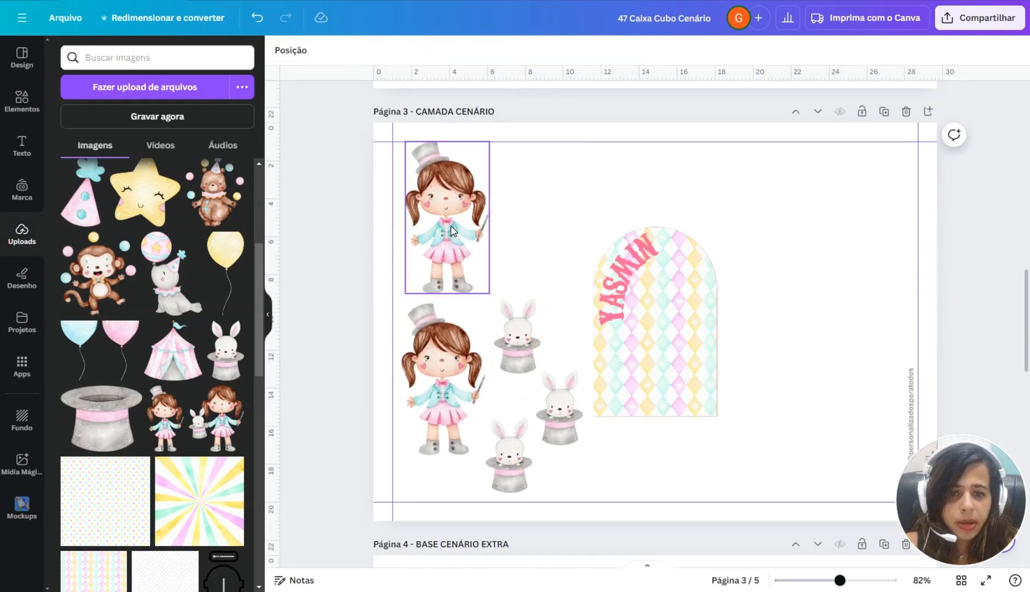
{"action": "left_click_drag", "start_coordinate": [451, 226], "coordinate": [307, 379]}
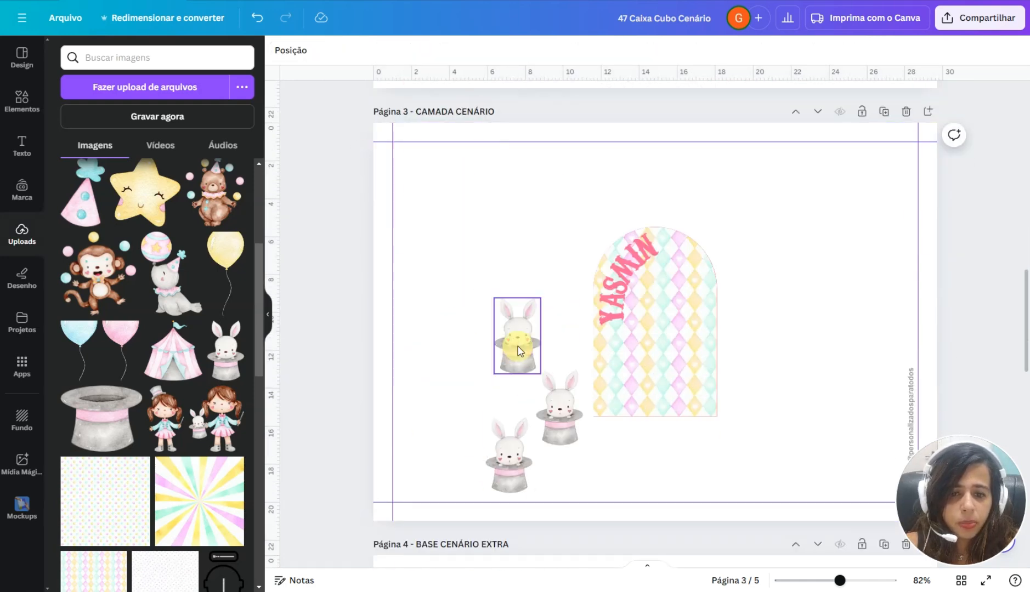
{"action": "left_click", "coordinate": [517, 334]}
{"action": "left_click_drag", "start_coordinate": [518, 335], "coordinate": [307, 406]}
{"action": "left_click", "coordinate": [560, 408]}
{"action": "key", "text": "Delete"}
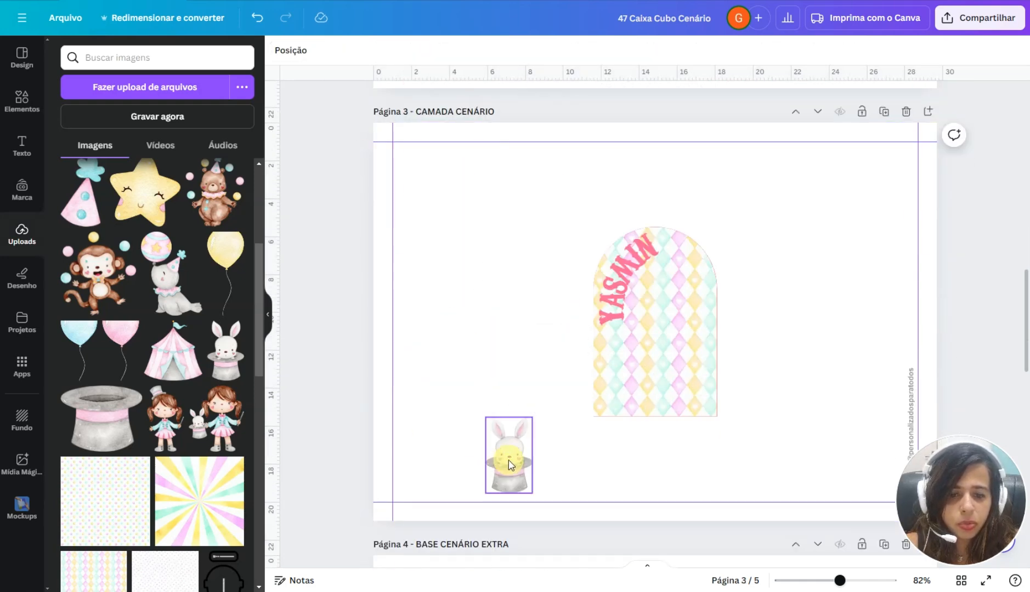
{"action": "left_click", "coordinate": [509, 461]}
{"action": "key", "text": "Delete"}
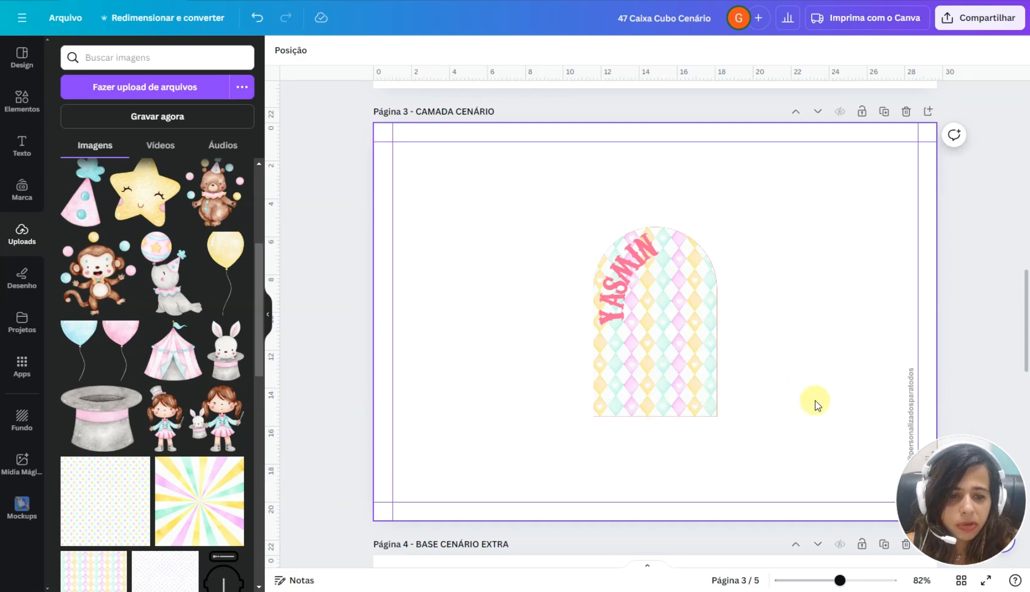
- Delete the pink cut outlines from the CAIXA CUBO, BASE CENÁRIO and CAMADA CENÁRIO pages, keeping the printed artwork
{"action": "scroll", "coordinate": [816, 405], "scroll_direction": "up", "scroll_amount": 12}
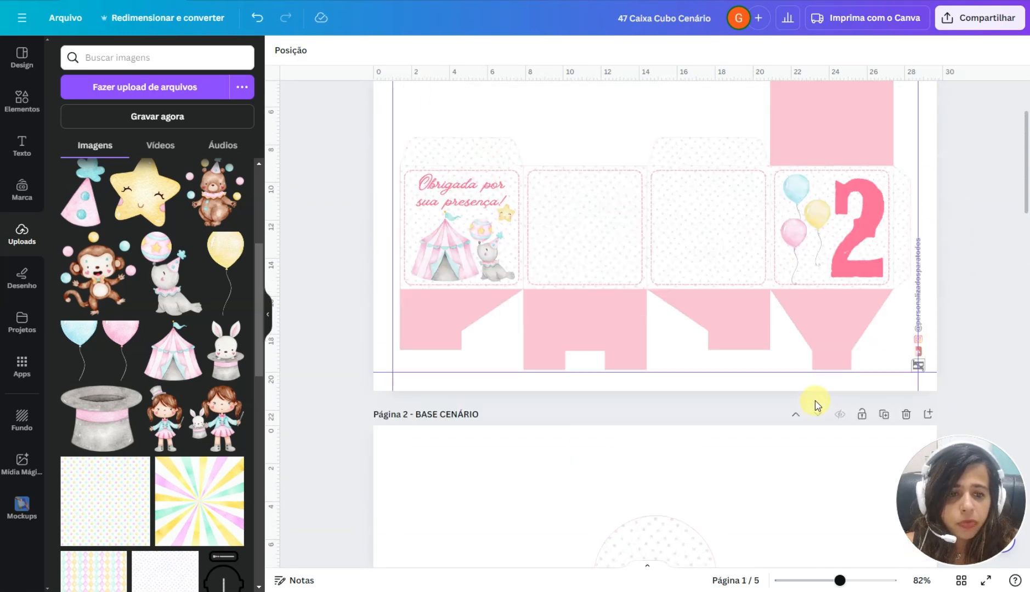
{"action": "scroll", "coordinate": [816, 405], "scroll_direction": "up", "scroll_amount": 3}
{"action": "left_click", "coordinate": [602, 233]}
{"action": "scroll", "coordinate": [608, 269], "scroll_direction": "down", "scroll_amount": 1}
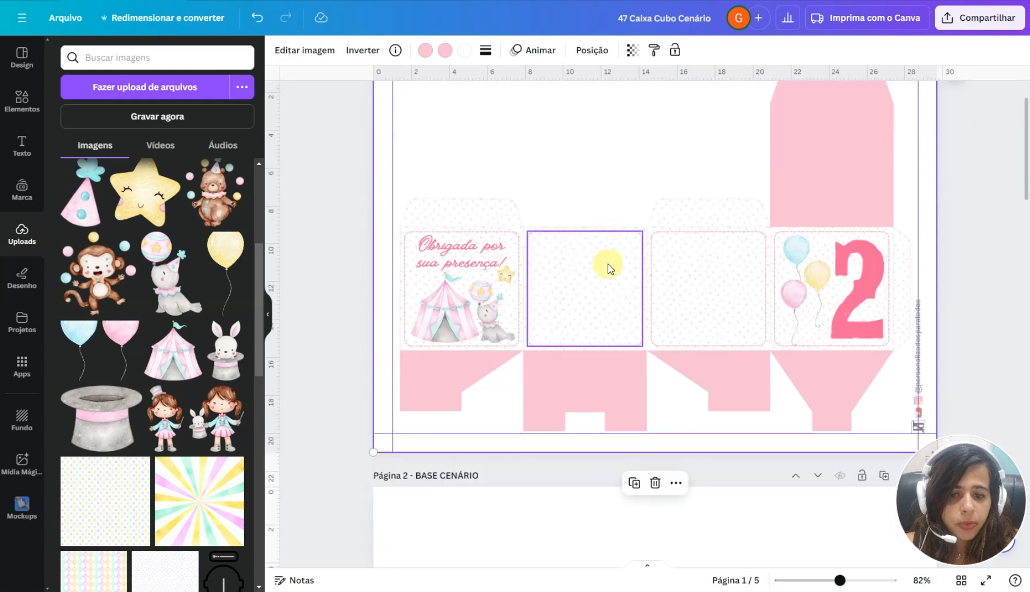
{"action": "scroll", "coordinate": [561, 361], "scroll_direction": "down", "scroll_amount": 3}
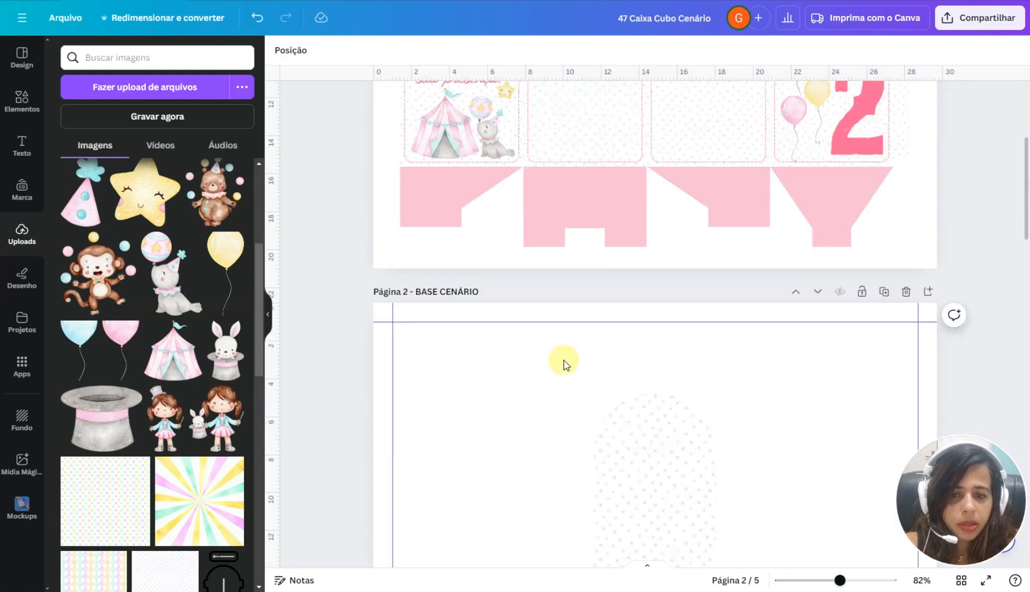
{"action": "scroll", "coordinate": [549, 382], "scroll_direction": "down", "scroll_amount": 8}
{"action": "scroll", "coordinate": [549, 381], "scroll_direction": "down", "scroll_amount": 1}
{"action": "left_click", "coordinate": [637, 189]}
{"action": "left_click", "coordinate": [410, 400]}
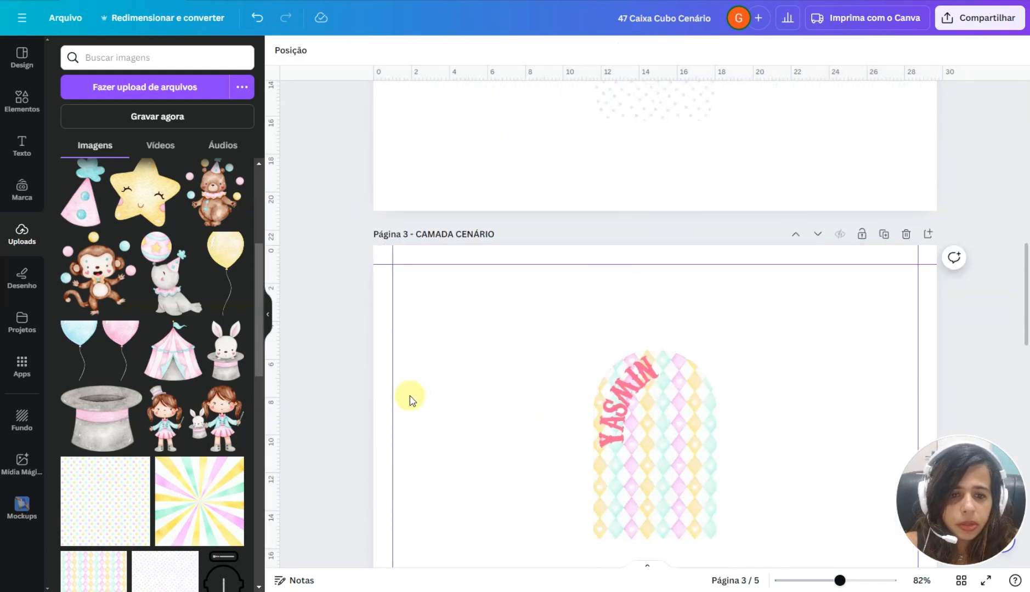
{"action": "scroll", "coordinate": [614, 349], "scroll_direction": "down", "scroll_amount": 3}
{"action": "scroll", "coordinate": [614, 349], "scroll_direction": "up", "scroll_amount": 2}
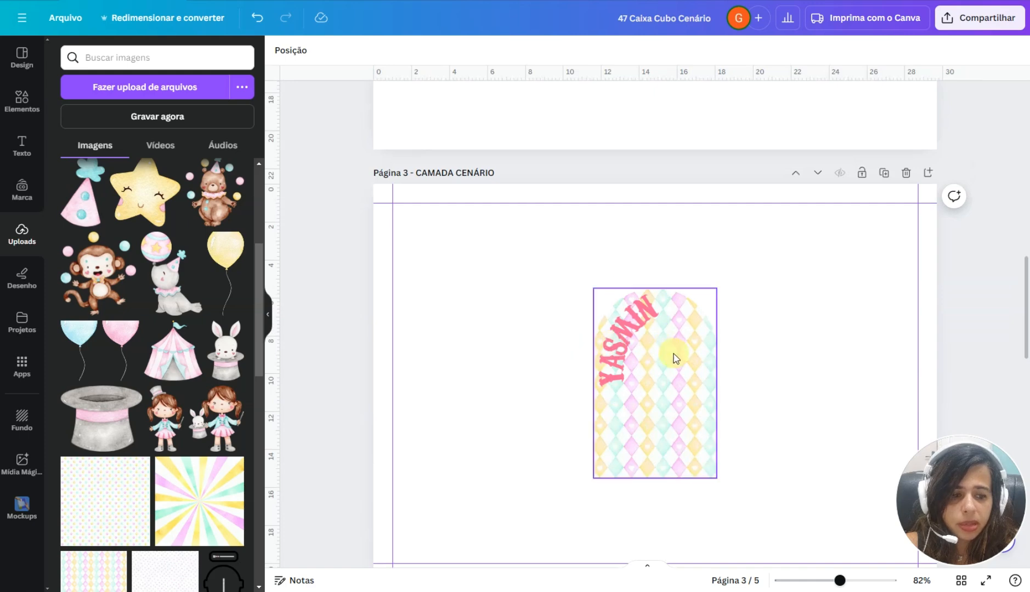
- Open the design's download settings and confirm pages 1–3 as the pages to export
{"action": "scroll", "coordinate": [816, 398], "scroll_direction": "up", "scroll_amount": 12}
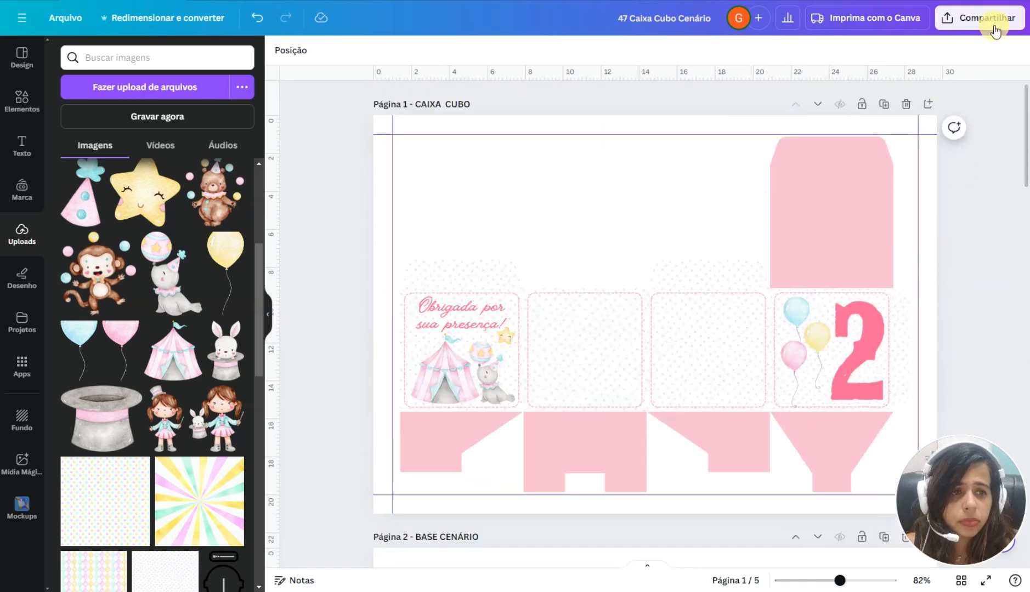
{"action": "left_click", "coordinate": [987, 18]}
{"action": "left_click", "coordinate": [821, 328]}
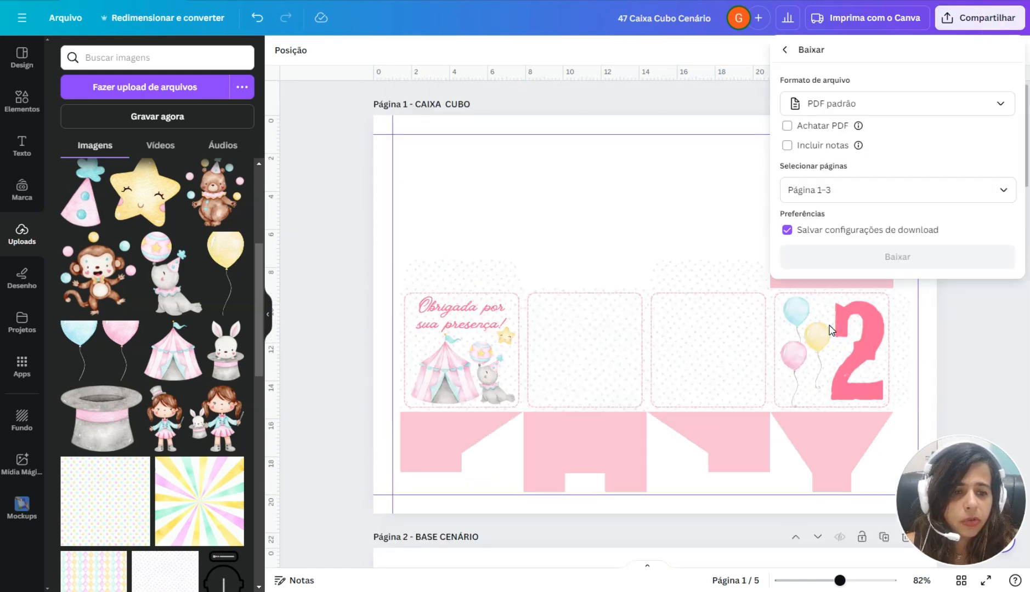
{"action": "left_click", "coordinate": [1004, 191]}
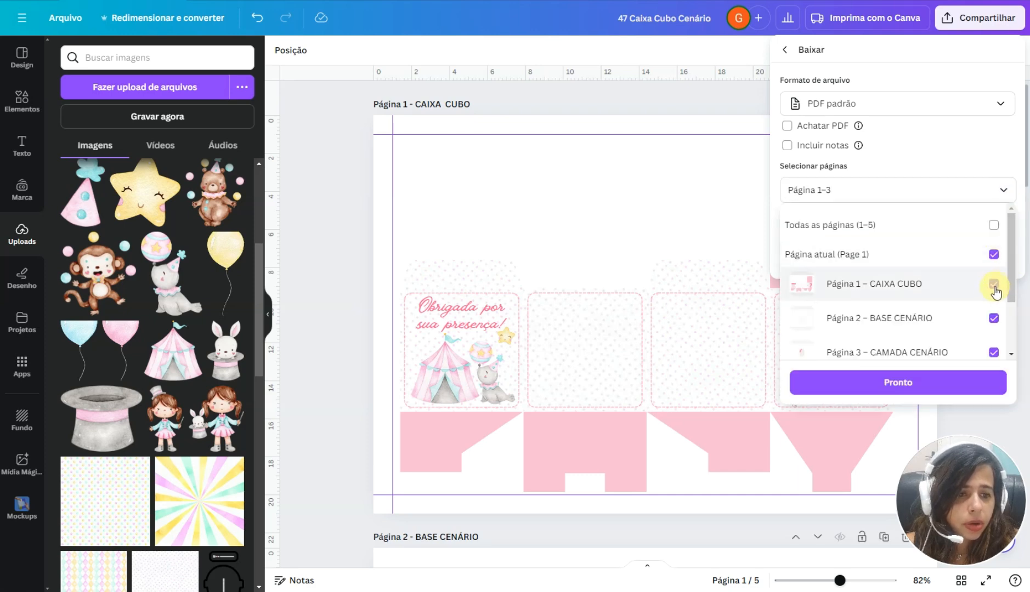
{"action": "left_click", "coordinate": [994, 319]}
{"action": "scroll", "coordinate": [993, 351], "scroll_direction": "down", "scroll_amount": 2}
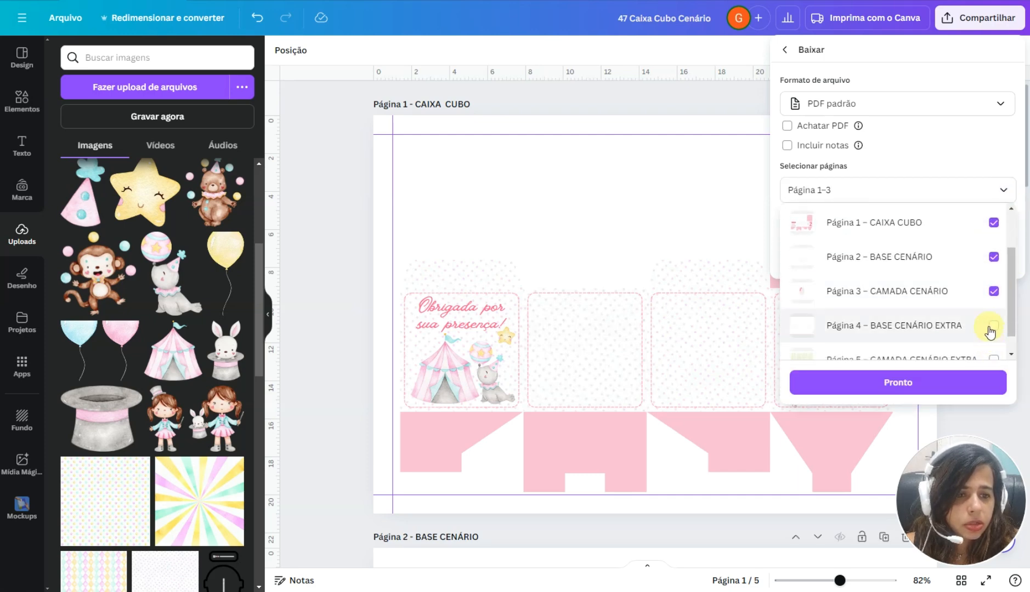
{"action": "left_click", "coordinate": [920, 385]}
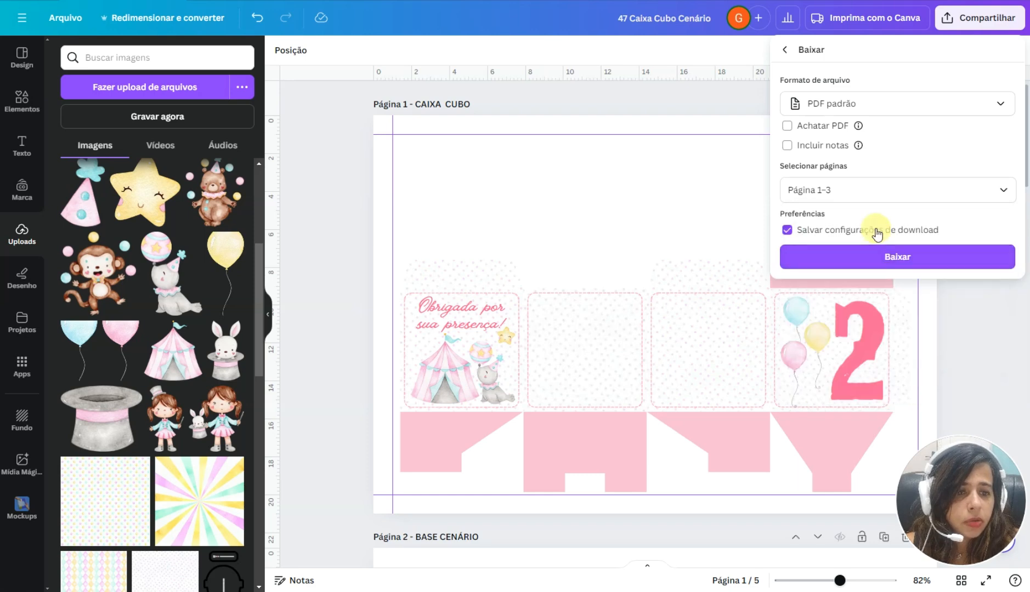
- Set the file format to PNG and the size multiplier to 2, and download the selected pages
{"action": "left_click", "coordinate": [876, 106]}
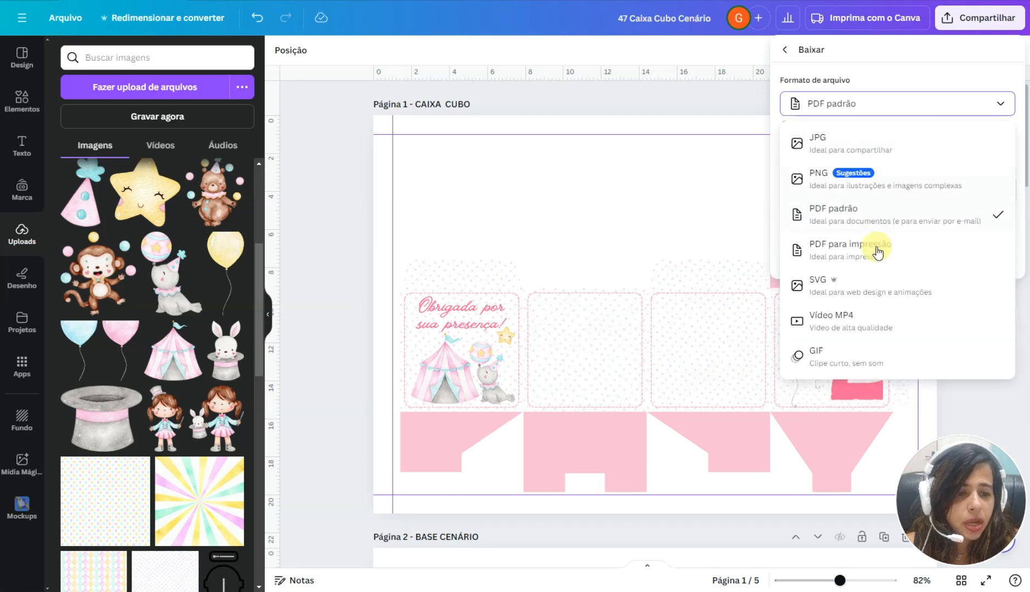
{"action": "left_click", "coordinate": [874, 174]}
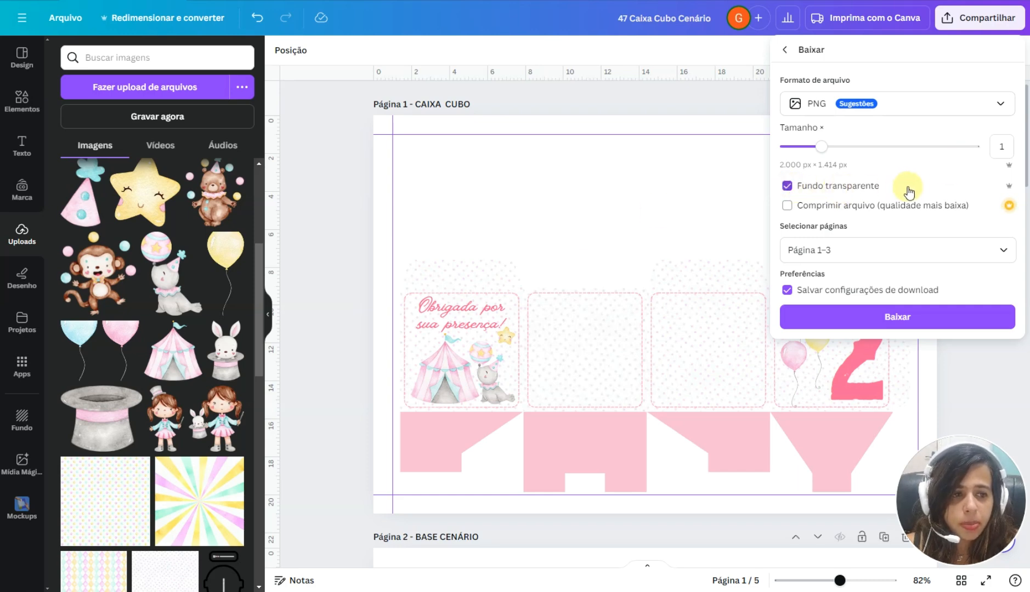
{"action": "double_click", "coordinate": [991, 146]}
{"action": "type", "text": "2"}
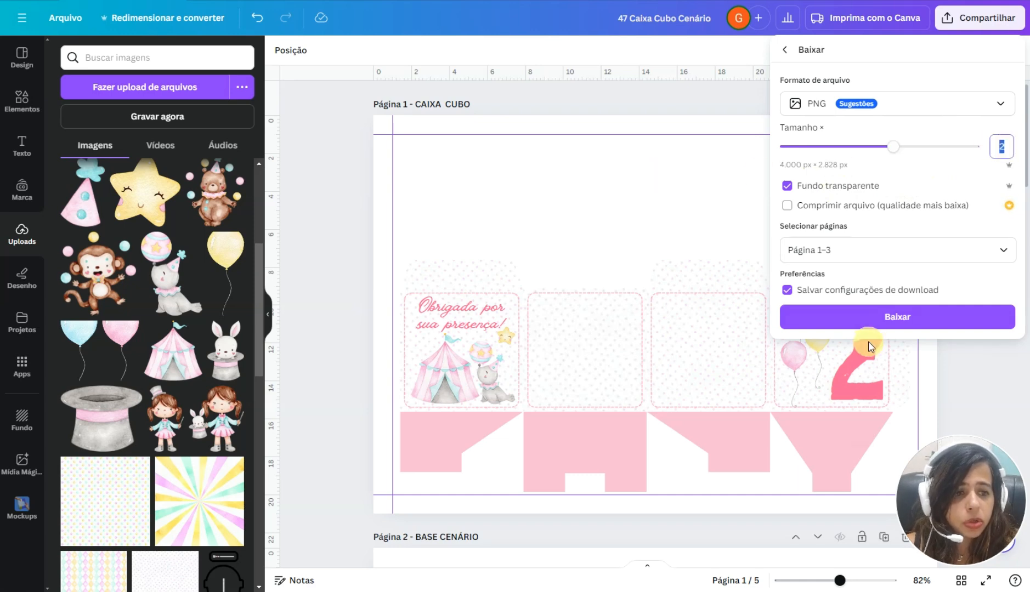
{"action": "left_click", "coordinate": [881, 318]}
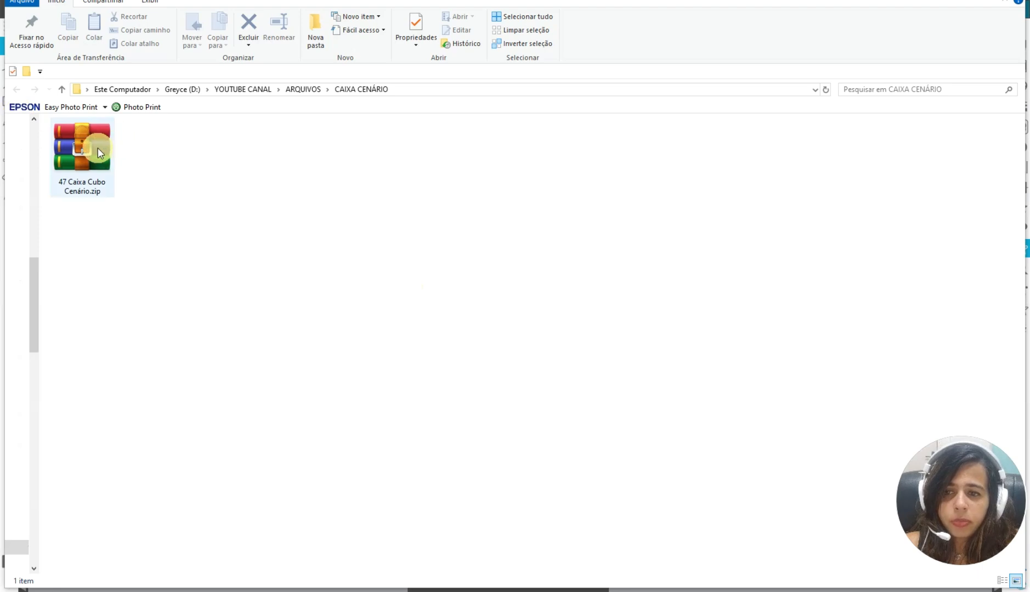
- Extract 47 Caixa Cubo Cenário.zip directly into the CAIXA CENÁRIO folder
{"action": "right_click", "coordinate": [98, 148]}
{"action": "left_click", "coordinate": [77, 190]}
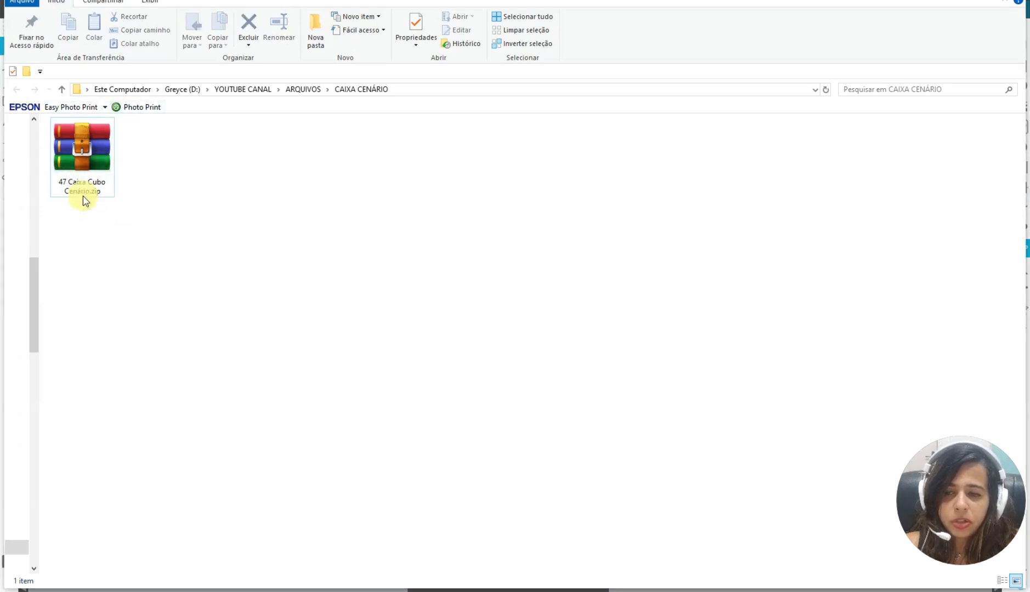
{"action": "left_click", "coordinate": [84, 192]}
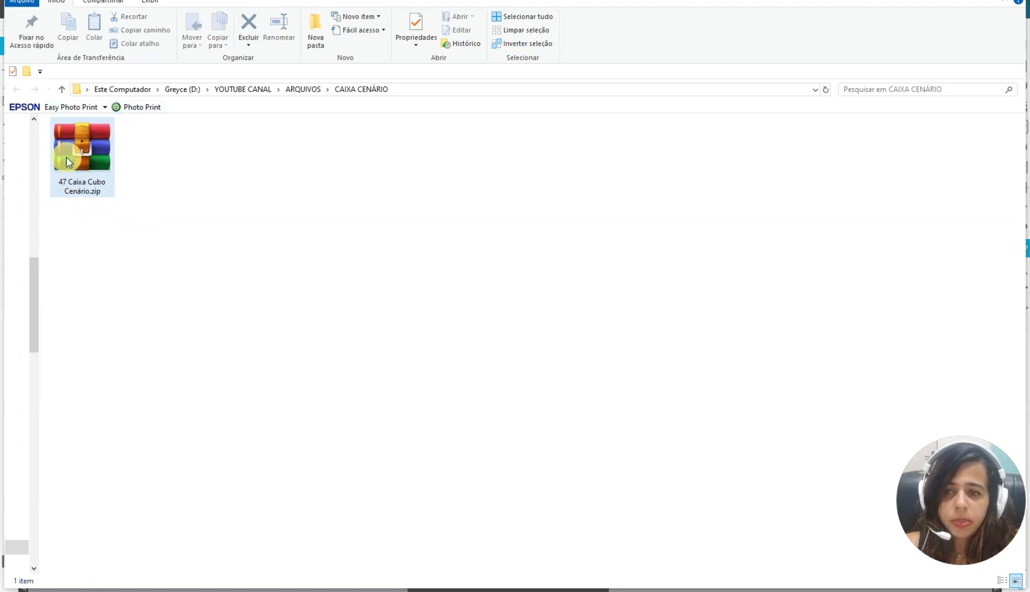
{"action": "right_click", "coordinate": [102, 164]}
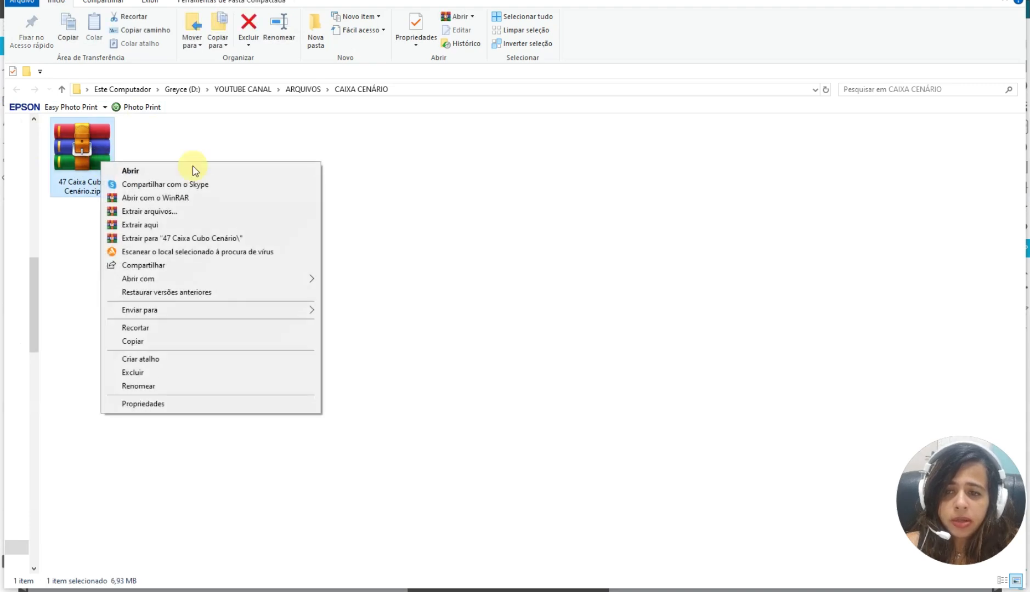
{"action": "left_click", "coordinate": [193, 226]}
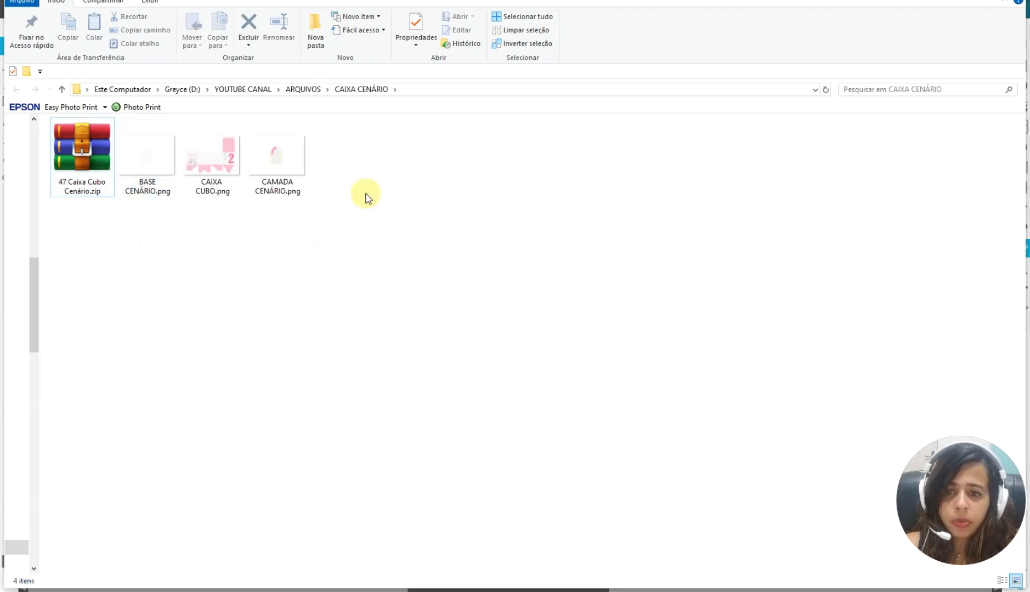
- Import CAIXA CUBO.png from the folder into the 47 Caixa Cubo Cenário document in Silhouette Studio and move it farther left over the page's edge
{"action": "left_click", "coordinate": [204, 164]}
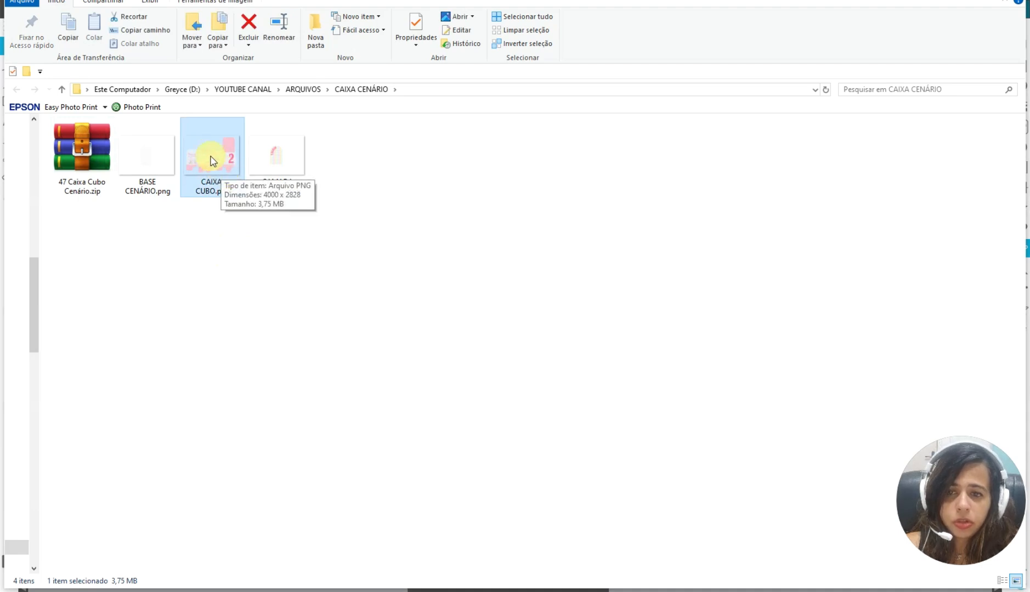
{"action": "left_click_drag", "start_coordinate": [213, 162], "coordinate": [239, 166]}
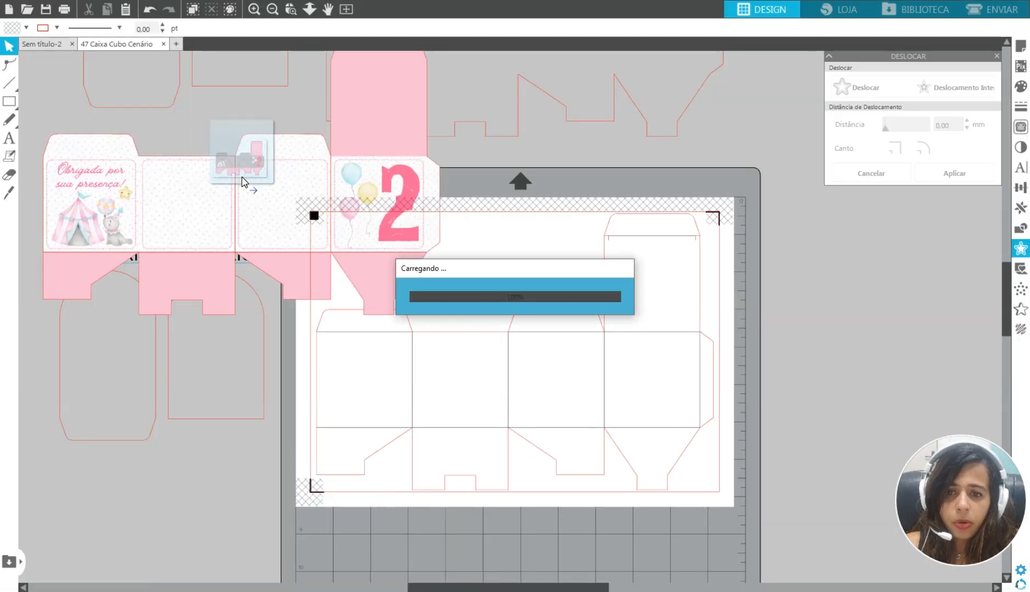
{"action": "scroll", "coordinate": [455, 260], "scroll_direction": "down", "scroll_amount": 2}
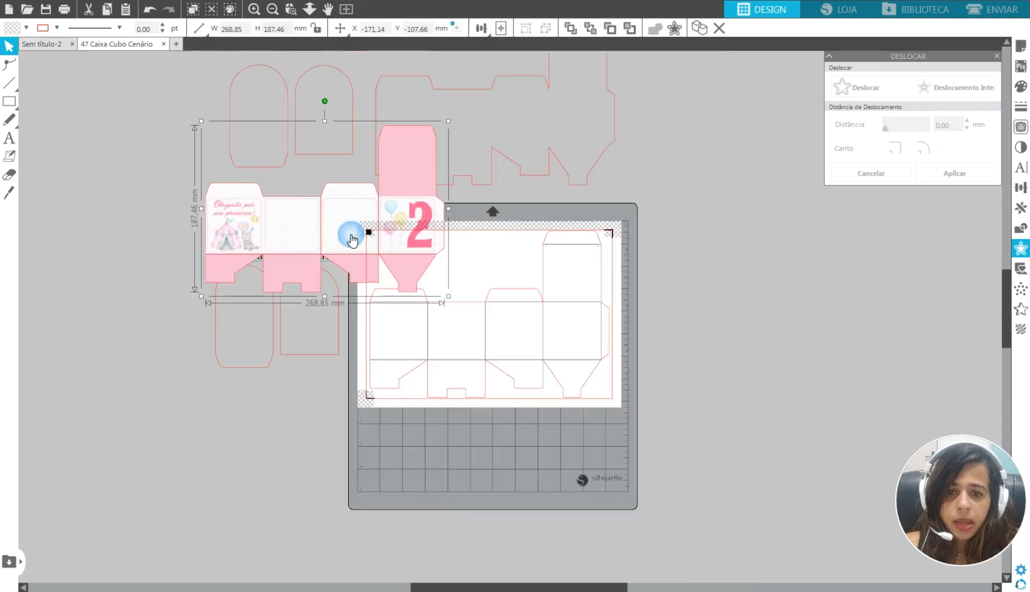
{"action": "left_click_drag", "start_coordinate": [349, 232], "coordinate": [304, 242]}
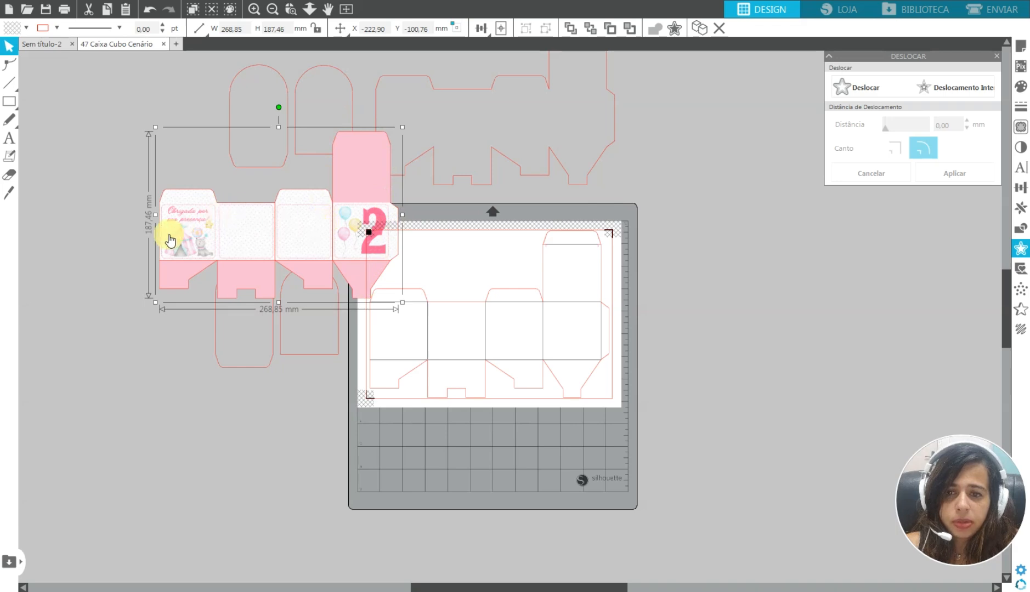
- Remove the outline colour from the box artwork and centre the artwork on the page
{"action": "left_click", "coordinate": [49, 30]}
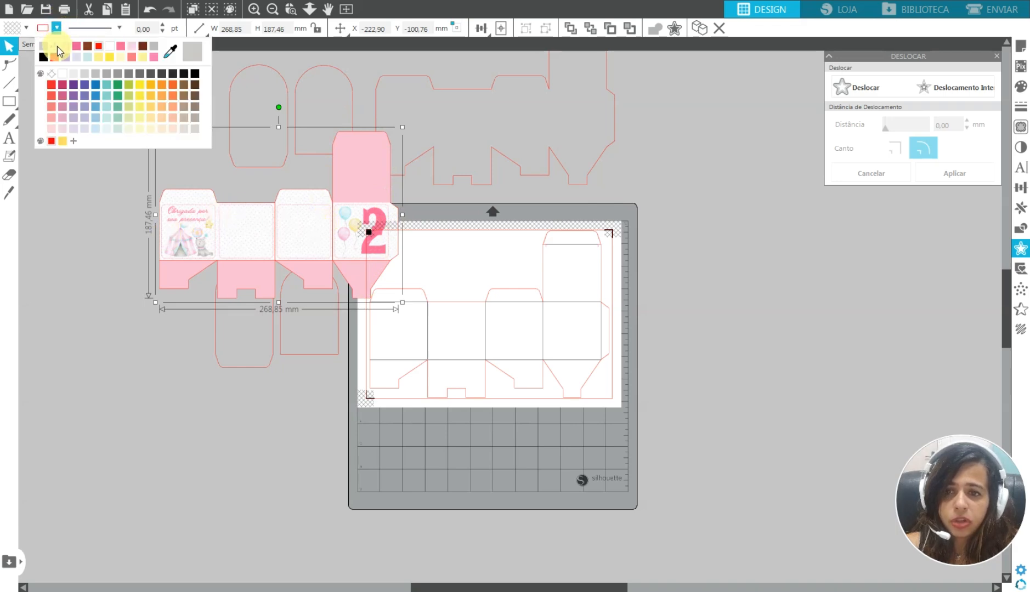
{"action": "left_click", "coordinate": [58, 49]}
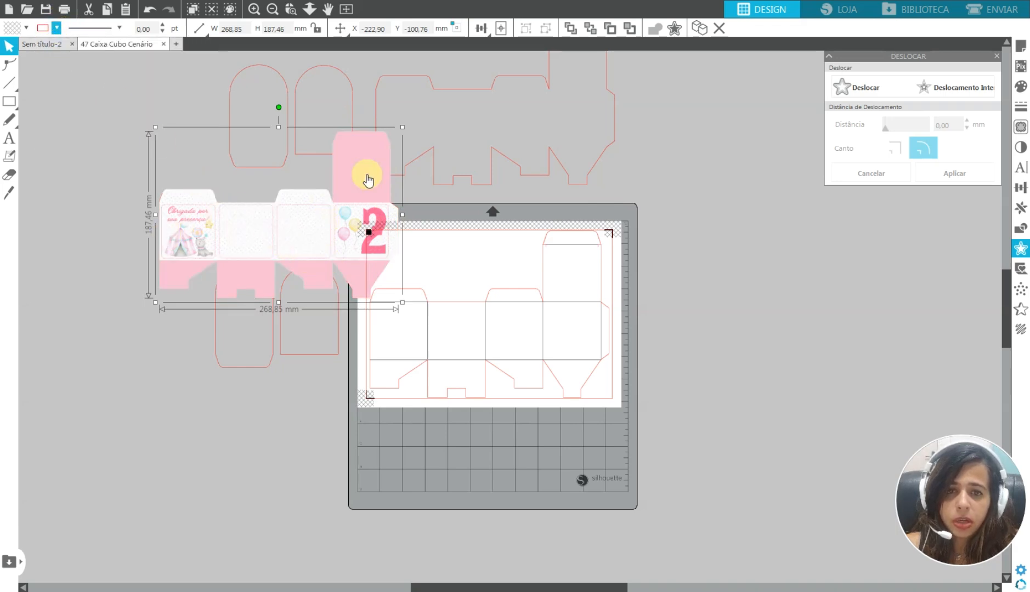
{"action": "left_click", "coordinate": [499, 30]}
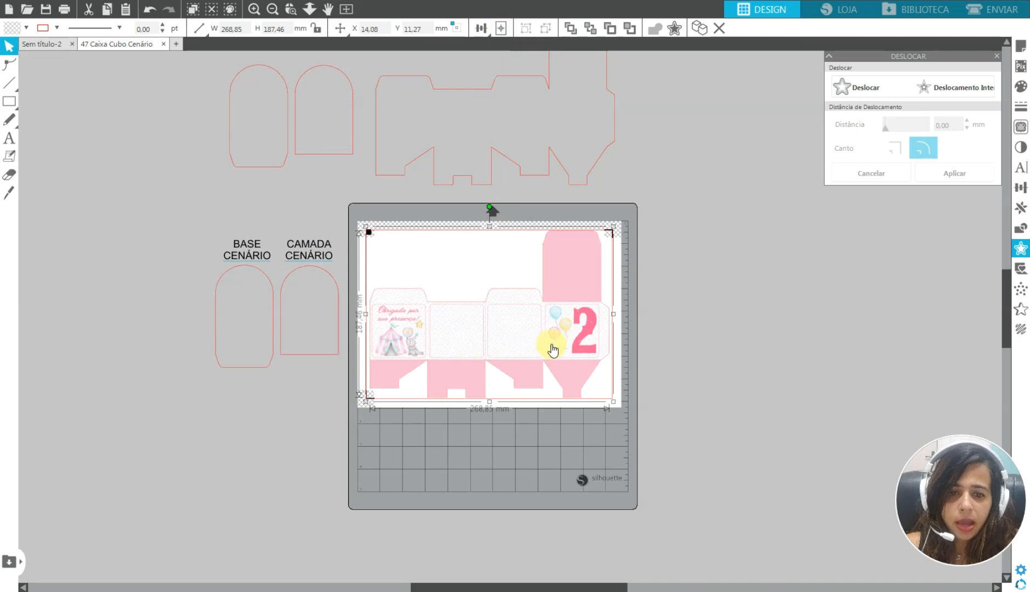
- Send the box artwork behind the cut and fold lines, then pull it aside and recentre it on the page
{"action": "scroll", "coordinate": [539, 350], "scroll_direction": "up", "scroll_amount": 4}
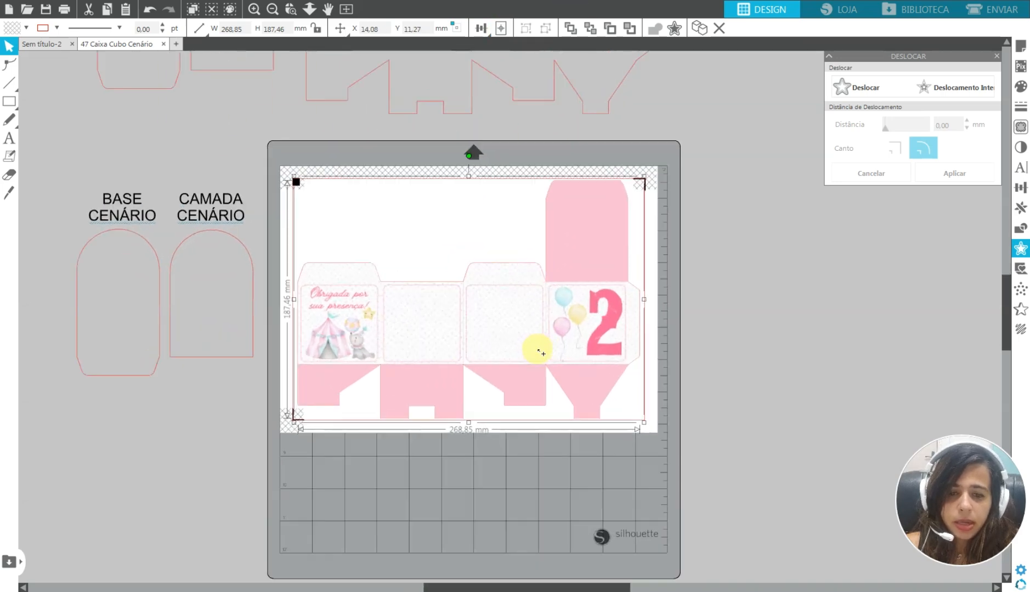
{"action": "left_click", "coordinate": [591, 29]}
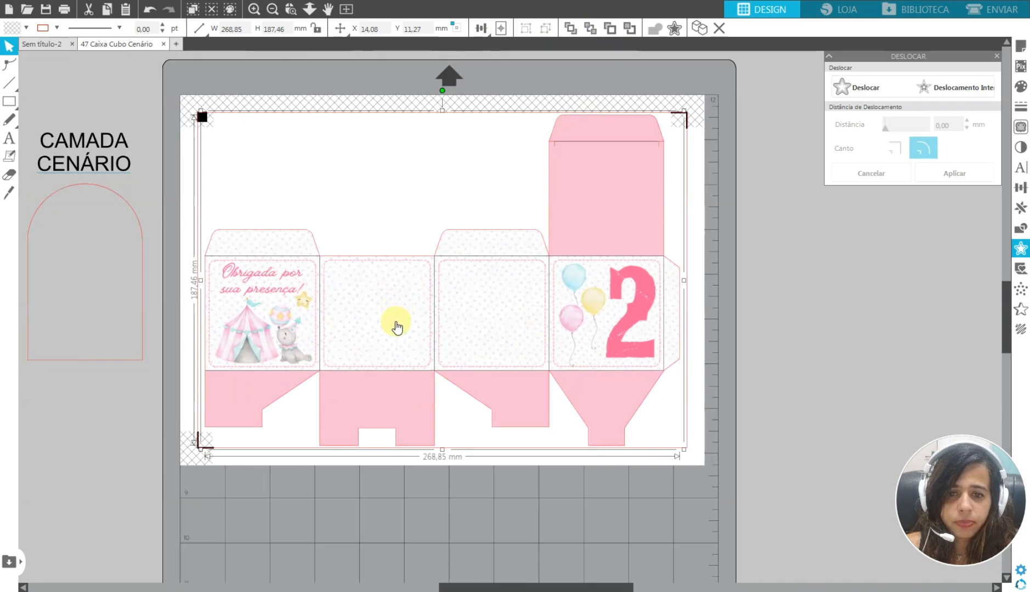
{"action": "left_click_drag", "start_coordinate": [397, 326], "coordinate": [908, 370]}
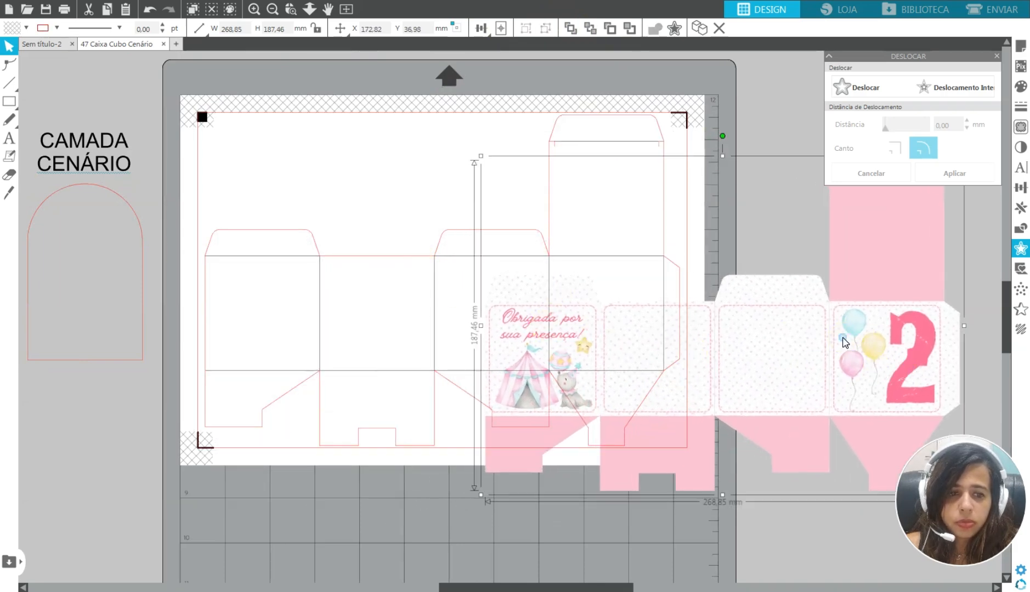
{"action": "left_click", "coordinate": [501, 28]}
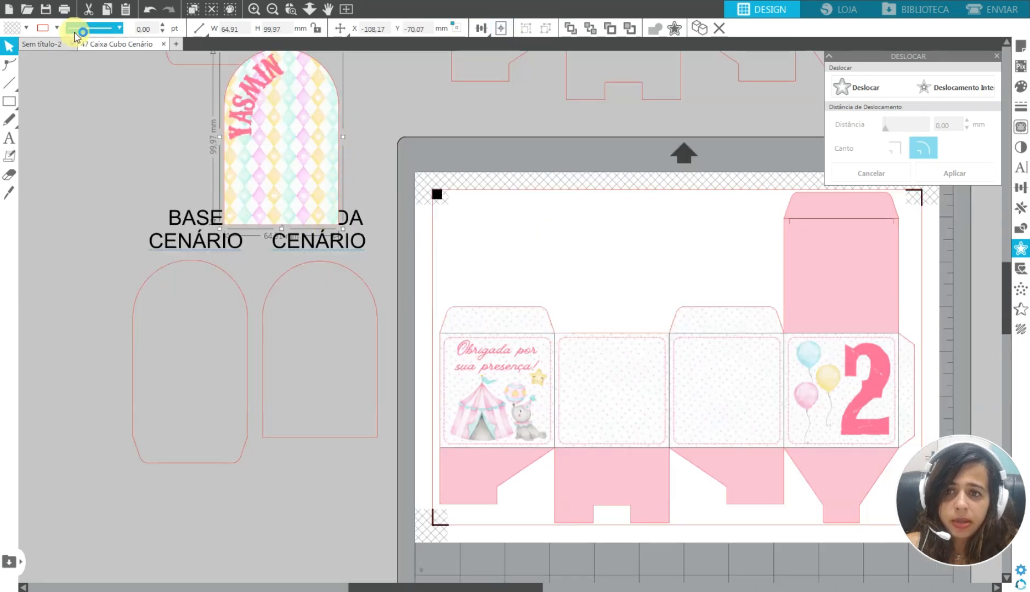
- Remove the outline colour from the harlequin arch artwork and place it over the CAMADA CENÁRIO shape
{"action": "left_click", "coordinate": [57, 28]}
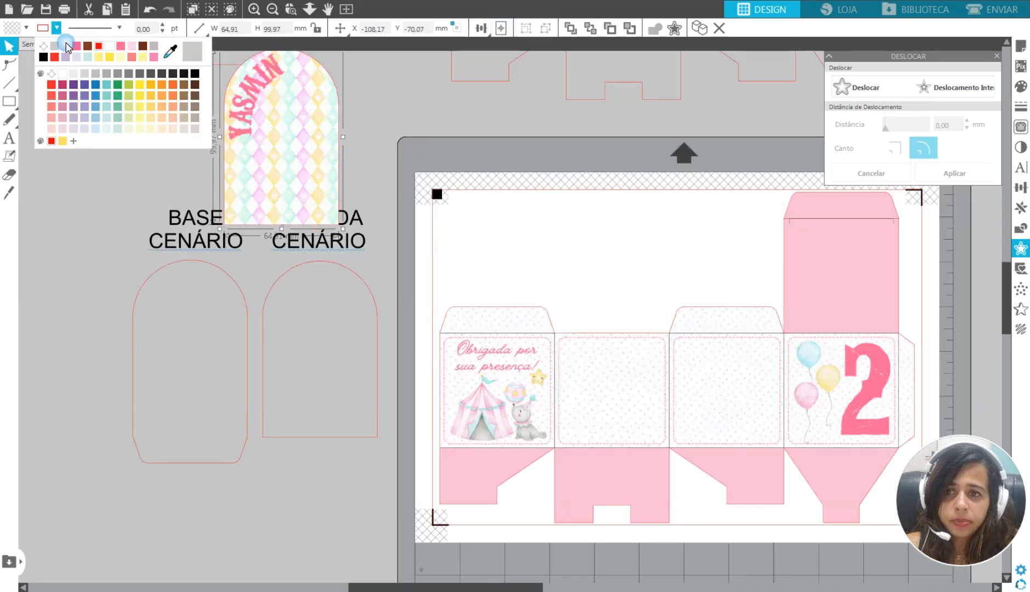
{"action": "left_click", "coordinate": [46, 49]}
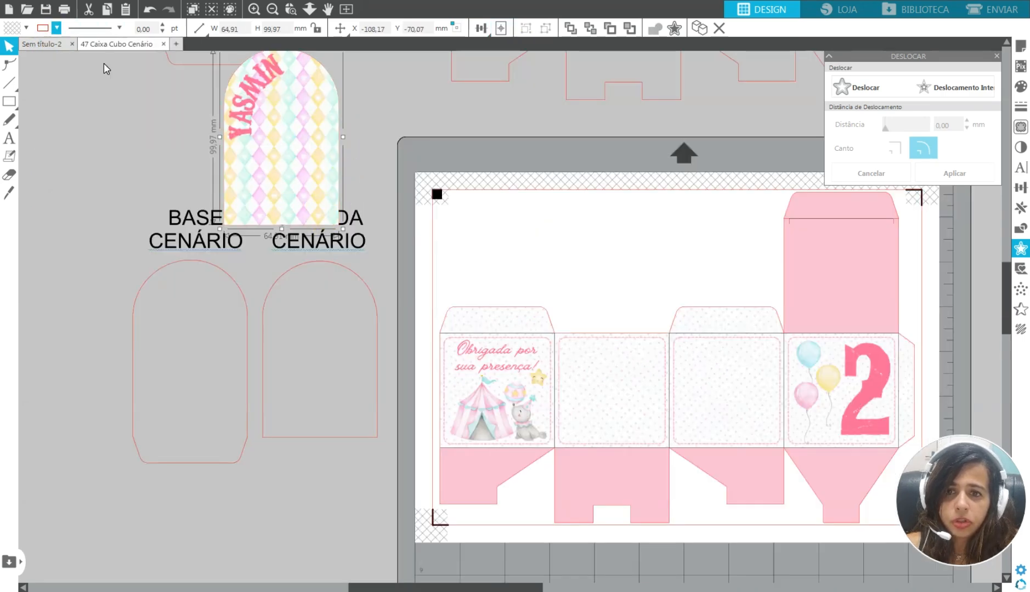
{"action": "left_click_drag", "start_coordinate": [295, 151], "coordinate": [333, 361]}
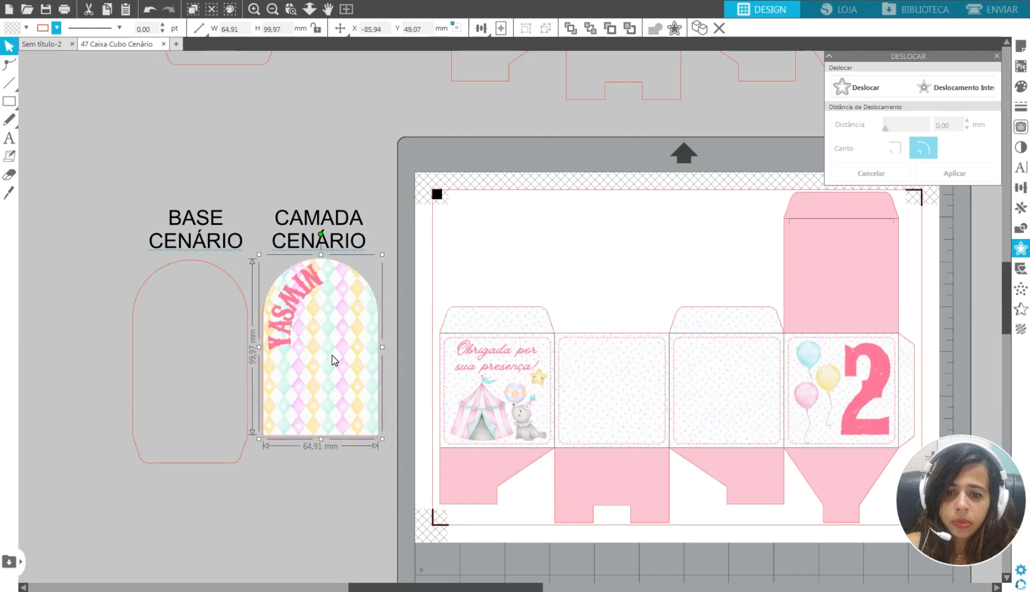
- Centre-align the harlequin artwork with the CAMADA CENÁRIO outline and place it behind the cut line
{"action": "left_click_drag", "start_coordinate": [304, 511], "coordinate": [367, 316]}
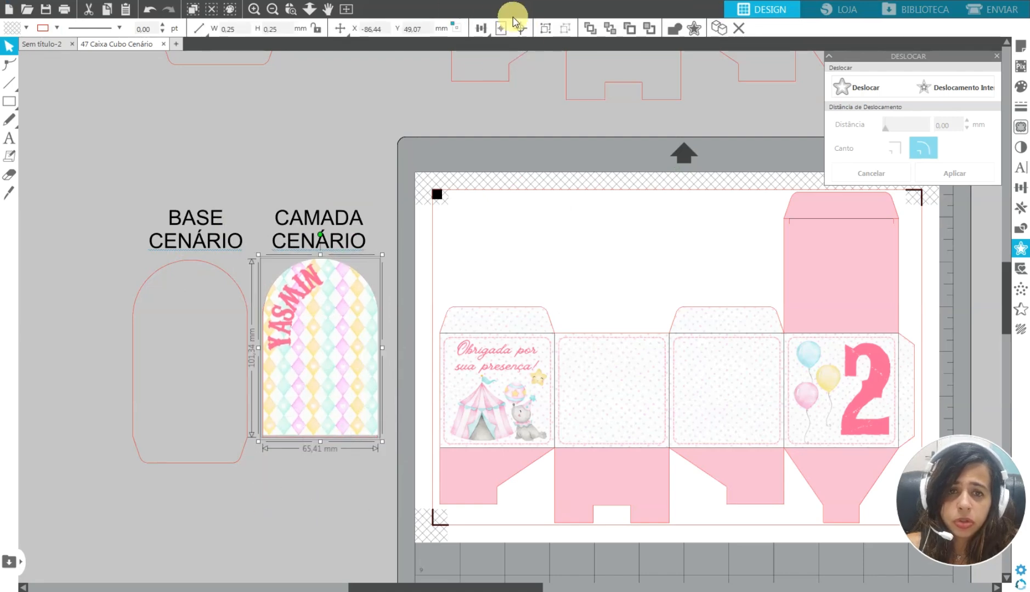
{"action": "left_click", "coordinate": [340, 476]}
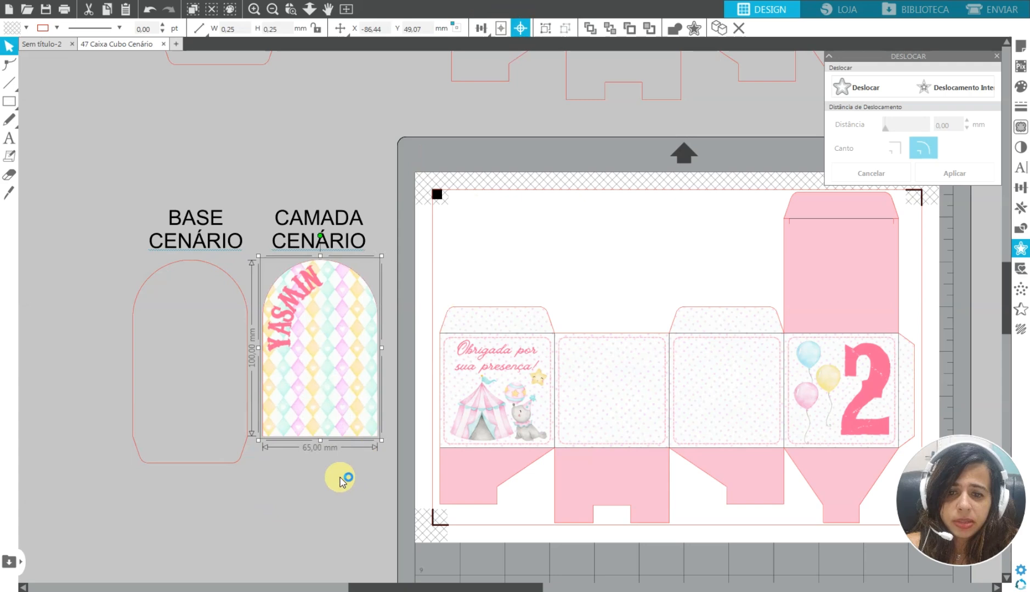
{"action": "left_click", "coordinate": [330, 380]}
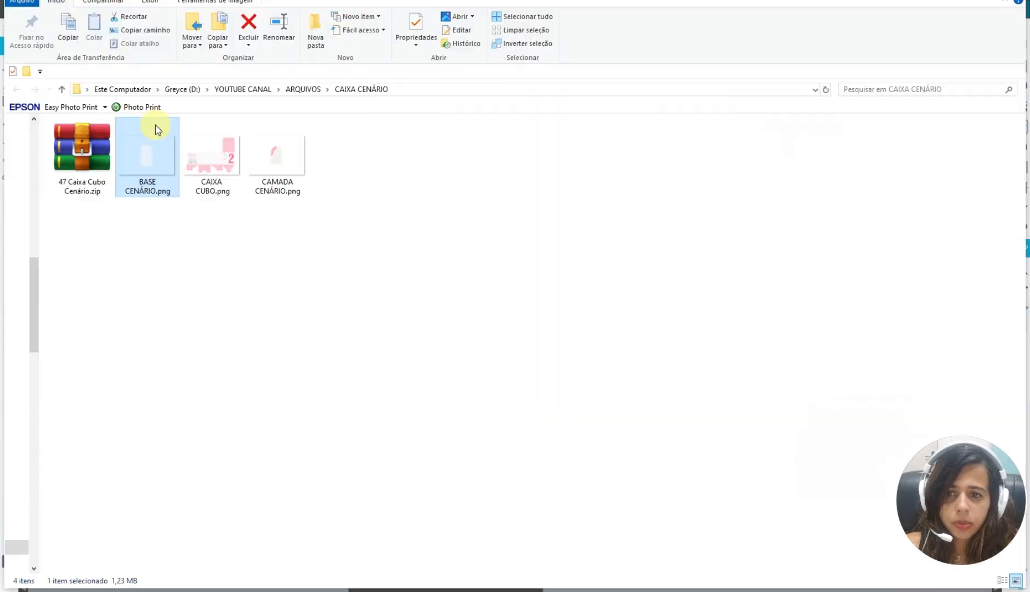
- Import BASE CENÁRIO.png from the folder, remove its outline colour and place it over the BASE CENÁRIO shape
{"action": "left_click_drag", "start_coordinate": [154, 129], "coordinate": [333, 545]}
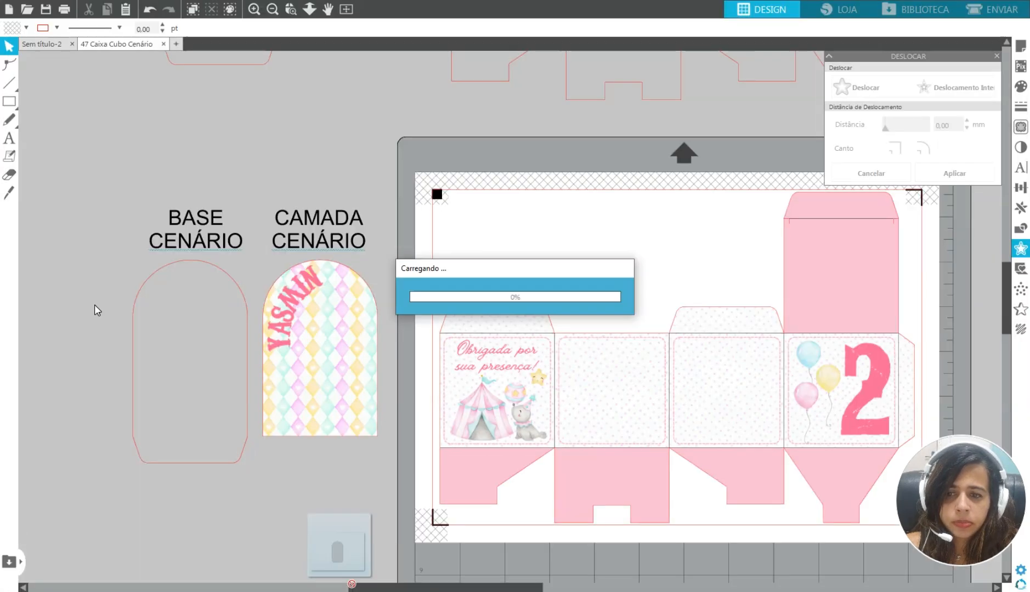
{"action": "left_click", "coordinate": [57, 28]}
{"action": "left_click", "coordinate": [44, 53]}
{"action": "left_click_drag", "start_coordinate": [90, 284], "coordinate": [183, 344]}
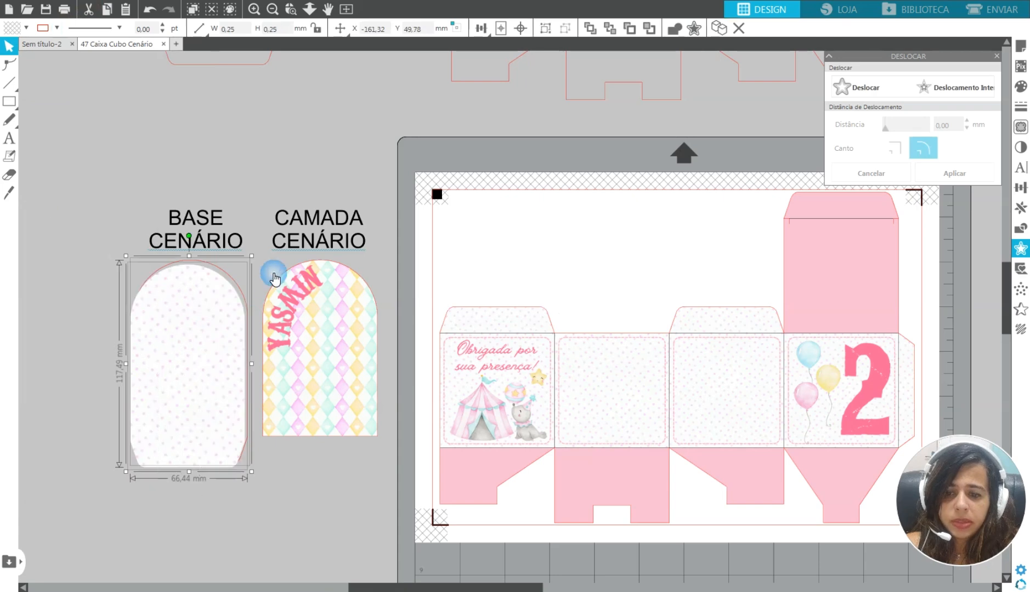
- Centre-align the dotted artwork with the BASE CENÁRIO outline and send the artwork behind the cut line
{"action": "left_click", "coordinate": [520, 26]}
{"action": "left_click", "coordinate": [307, 463]}
{"action": "left_click", "coordinate": [199, 353]}
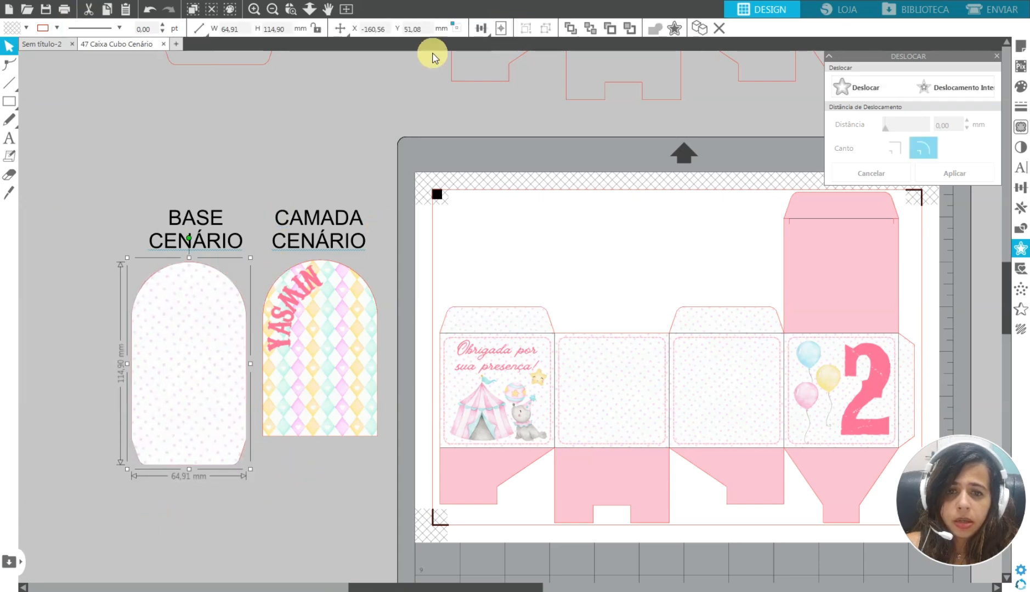
{"action": "left_click", "coordinate": [590, 25]}
{"action": "left_click", "coordinate": [536, 54]}
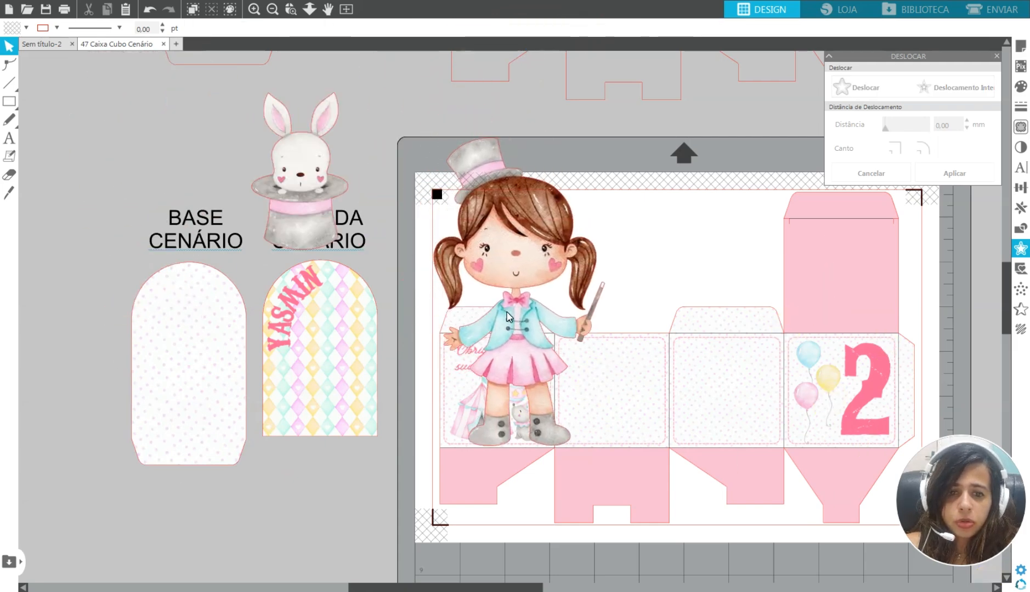
- Resize the girl figure proportionally to a height of 80 mm and move it to the empty area above the box
{"action": "left_click", "coordinate": [586, 287]}
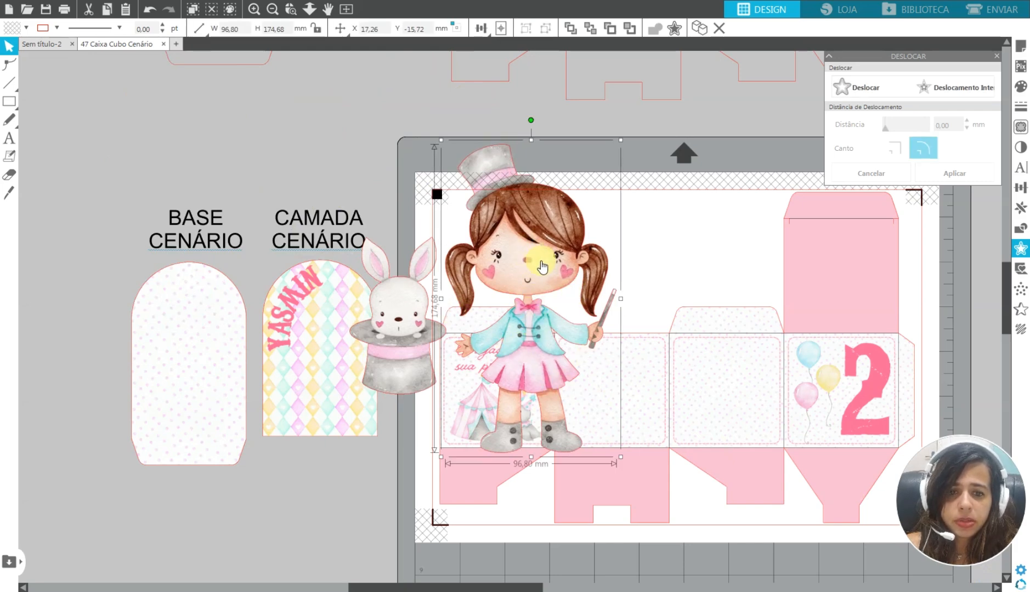
{"action": "left_click_drag", "start_coordinate": [542, 264], "coordinate": [572, 251]}
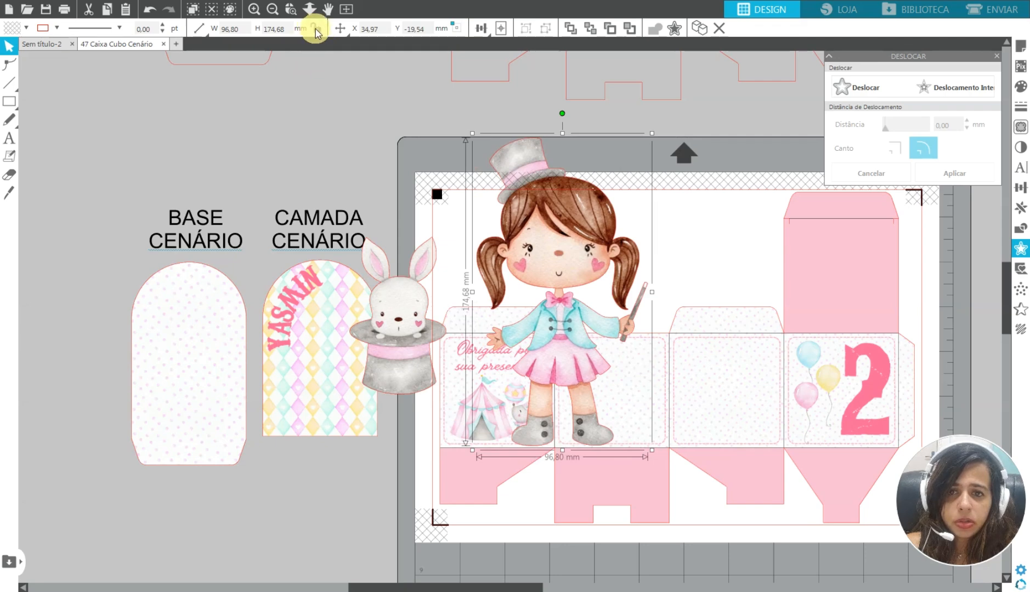
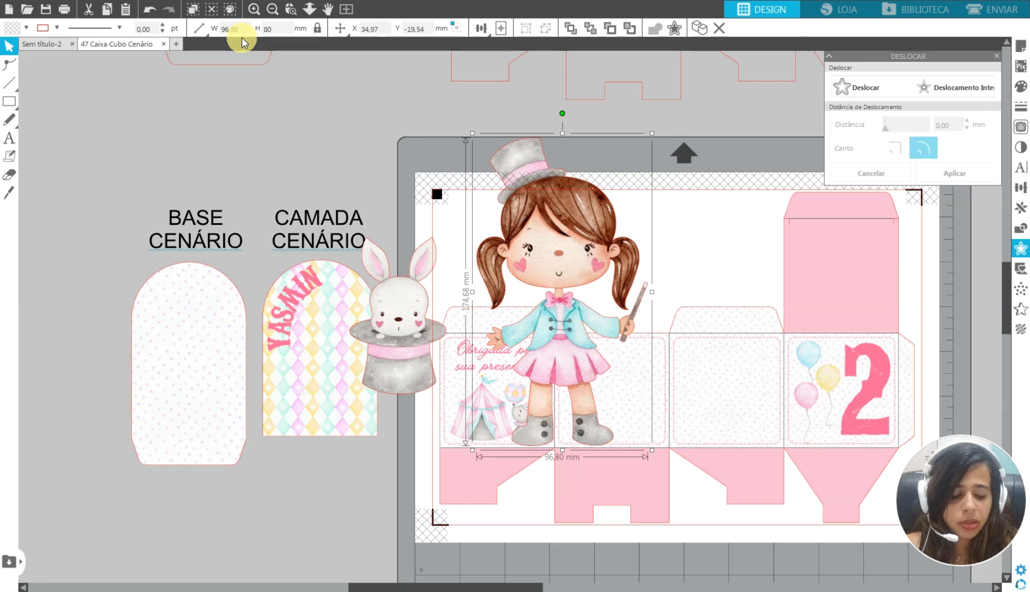
{"action": "key", "text": "Return"}
{"action": "left_click_drag", "start_coordinate": [572, 281], "coordinate": [629, 241]}
- Set the rabbit-in-hat figure's height to 40 mm with proportions locked and move it beside the girl
{"action": "left_click", "coordinate": [400, 296]}
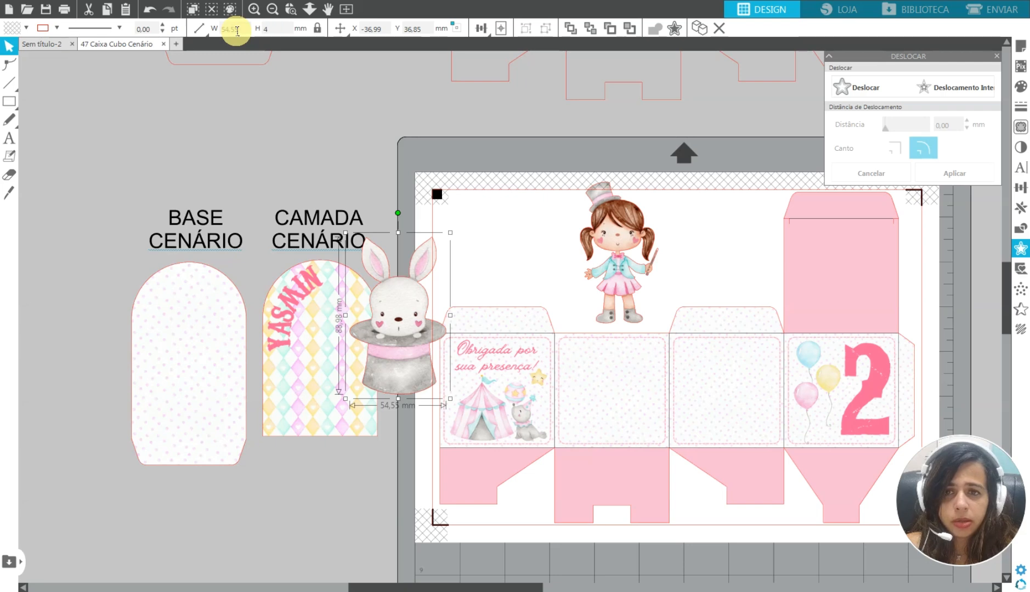
{"action": "type", "text": "40"}
{"action": "key", "text": "Return"}
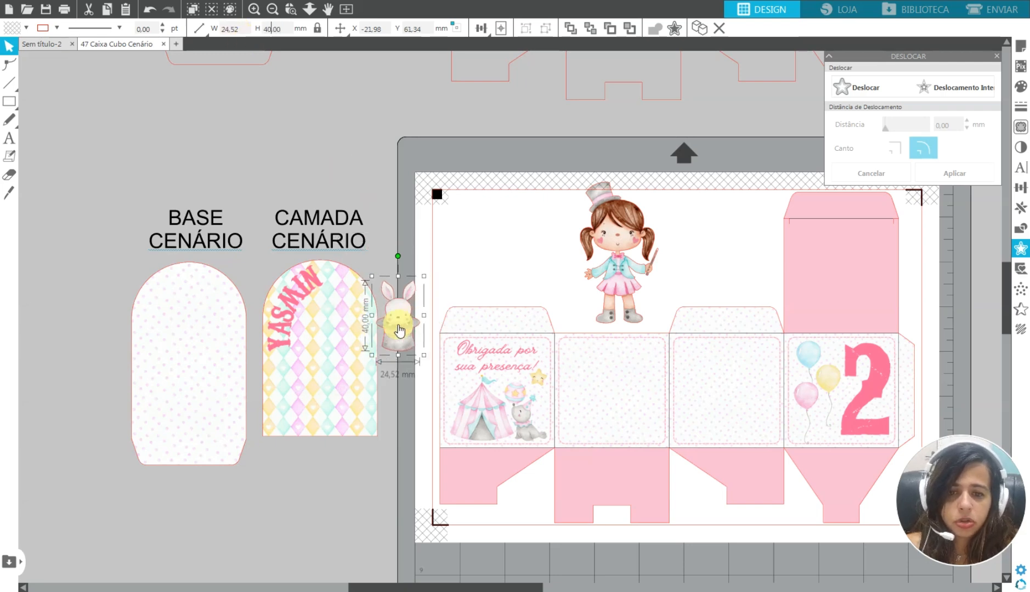
{"action": "left_click_drag", "start_coordinate": [394, 331], "coordinate": [470, 255]}
- Arrange the girl and the rabbit side by side at the base of the CAMADA CENÁRIO arch
{"action": "left_click_drag", "start_coordinate": [631, 244], "coordinate": [351, 354]}
{"action": "left_click_drag", "start_coordinate": [474, 241], "coordinate": [286, 397]}
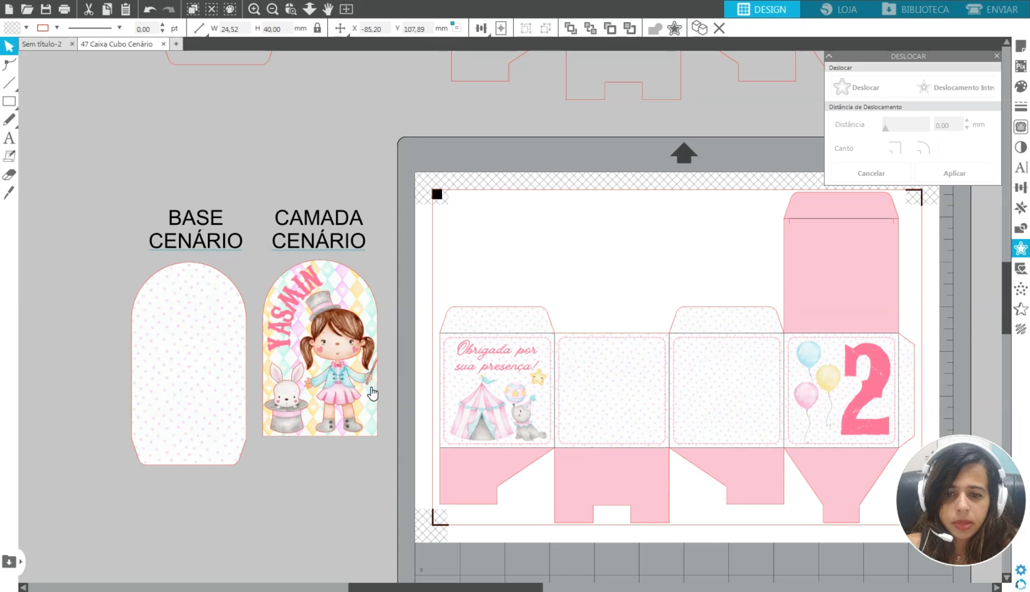
{"action": "left_click", "coordinate": [999, 399]}
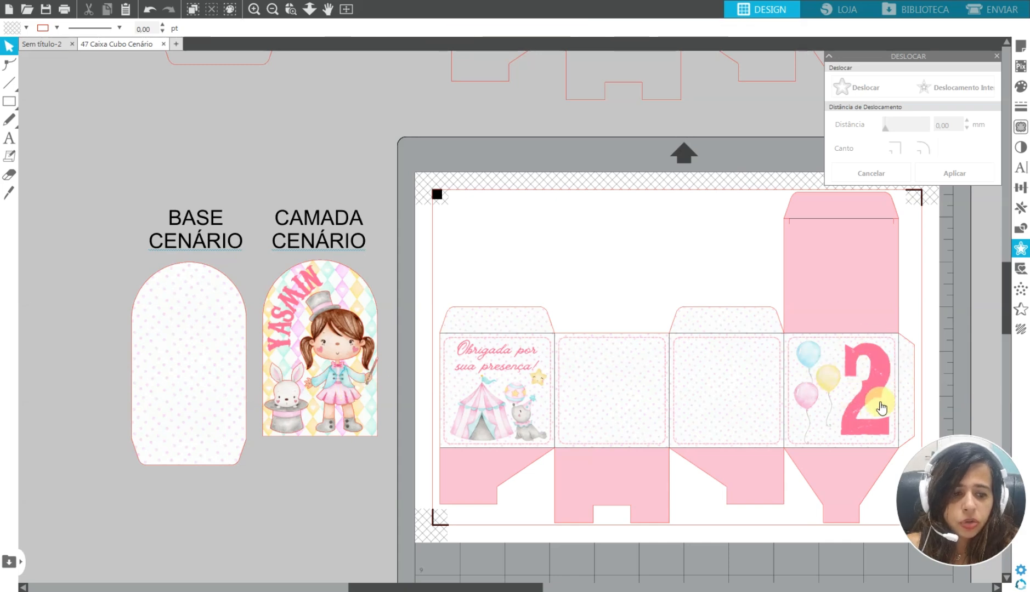
- Add the text 2 above the box and set its font to Carnivalee Freakshow
{"action": "left_click", "coordinate": [9, 138]}
{"action": "left_click", "coordinate": [508, 225]}
{"action": "type", "text": "2"}
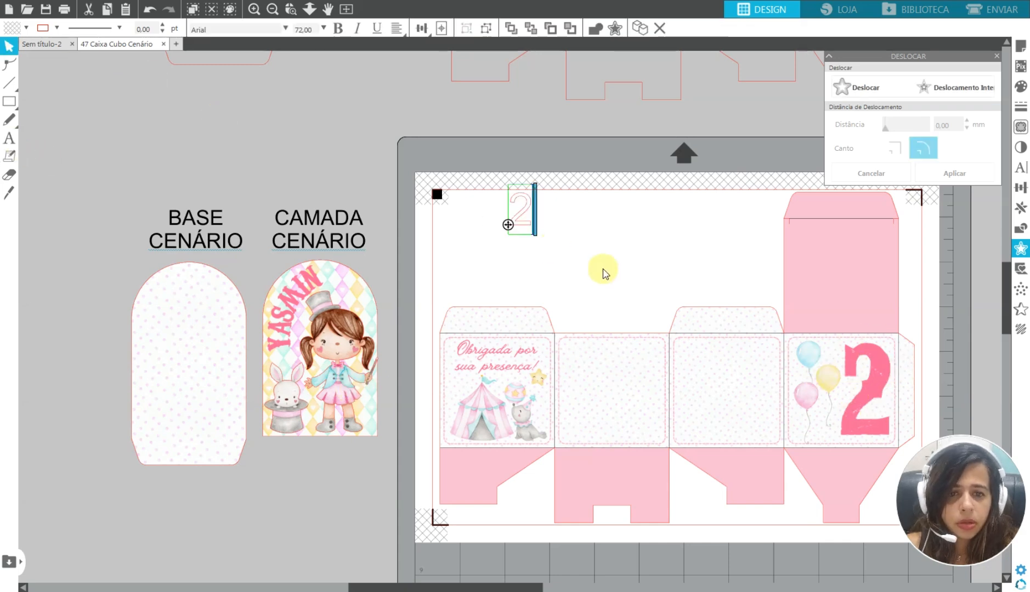
{"action": "left_click", "coordinate": [603, 270]}
{"action": "left_click", "coordinate": [1021, 167]}
{"action": "left_click", "coordinate": [874, 201]}
{"action": "left_click", "coordinate": [997, 57]}
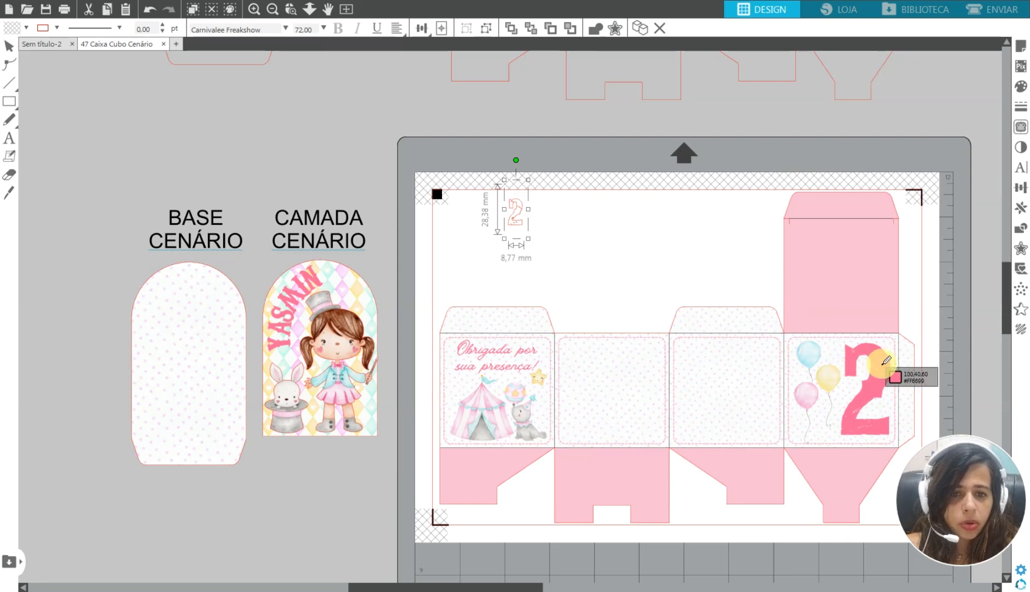
- Fill the text 2 with the pink sampled from the box's number and enlarge it to about 40 mm wide
{"action": "left_click", "coordinate": [884, 362]}
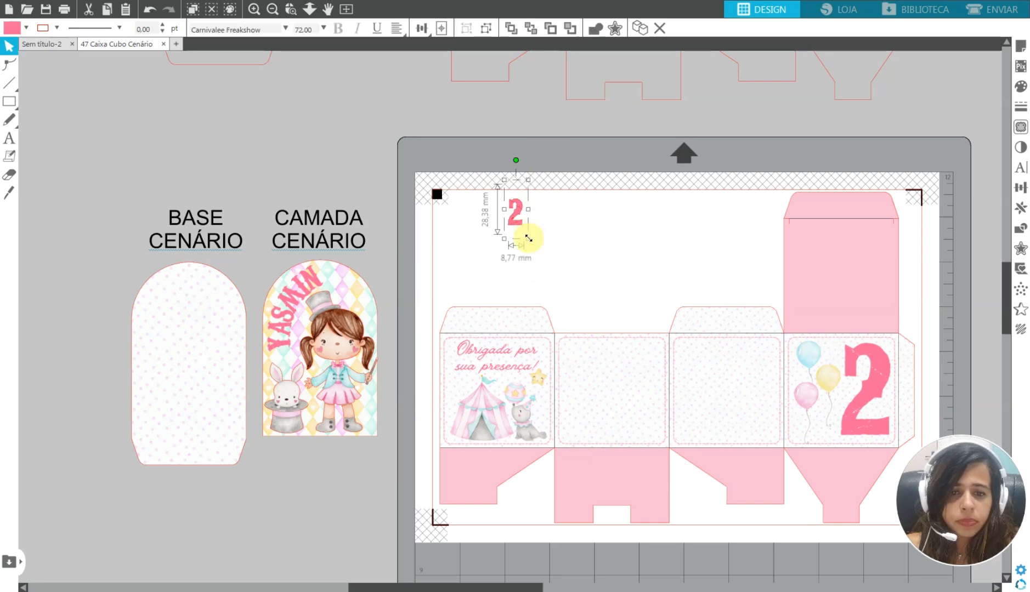
{"action": "left_click_drag", "start_coordinate": [529, 239], "coordinate": [584, 419]}
{"action": "left_click_drag", "start_coordinate": [554, 301], "coordinate": [606, 220]}
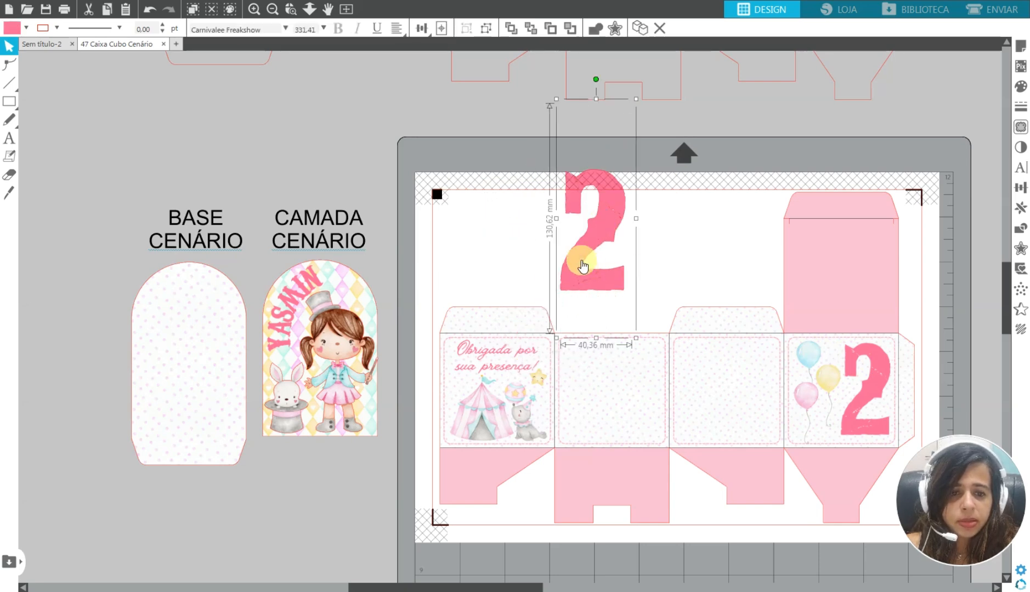
- Weld the text 2 into a shape and move it over the printed 2 on the box's balloon panel
{"action": "left_click", "coordinate": [597, 30]}
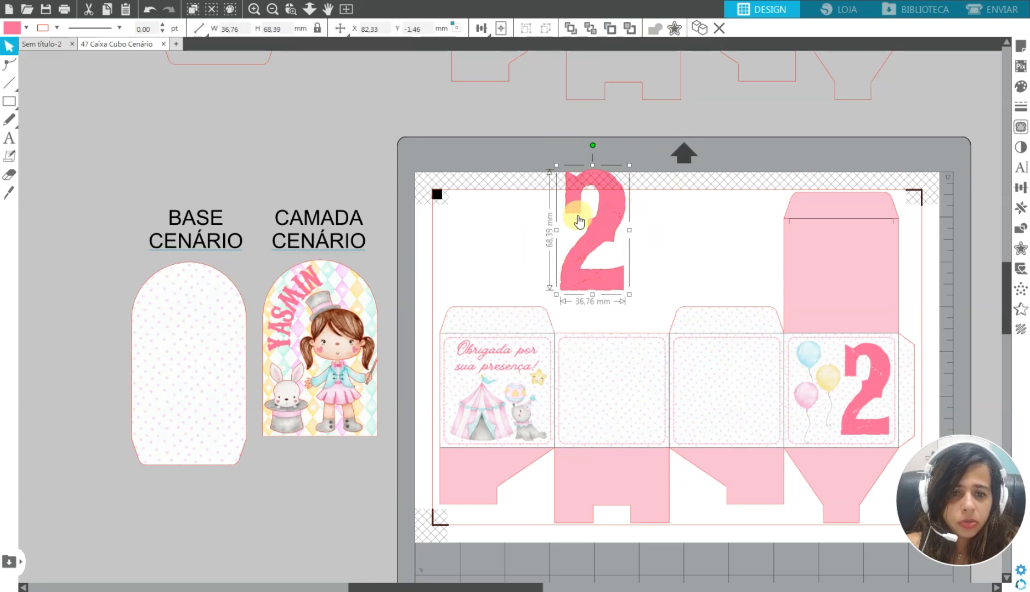
{"action": "left_click_drag", "start_coordinate": [613, 288], "coordinate": [480, 284]}
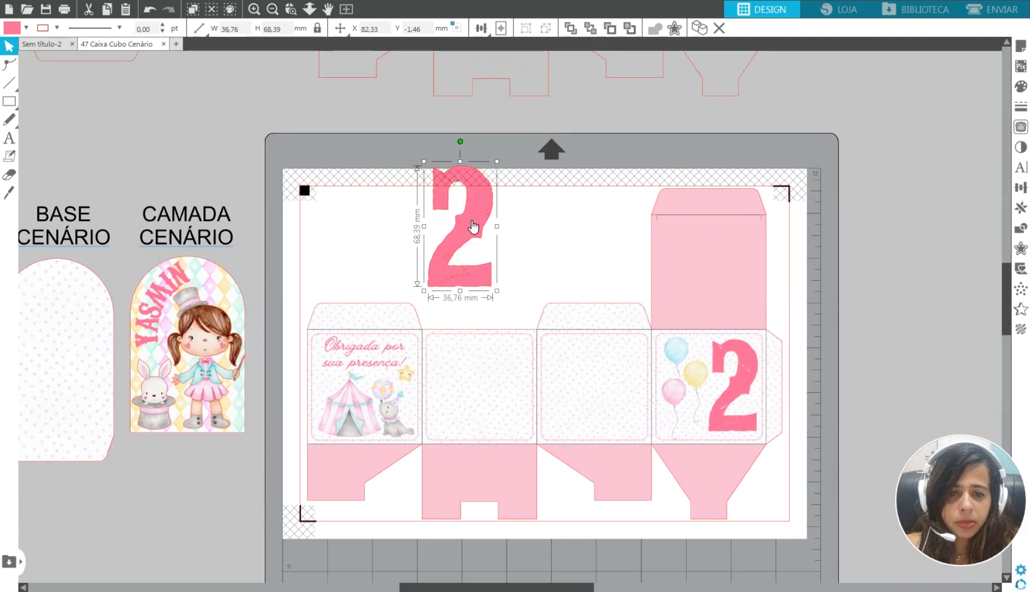
{"action": "left_click_drag", "start_coordinate": [473, 227], "coordinate": [775, 389]}
- Scale the welded 2 down to about 28 × 53 mm to match the number printed on the box
{"action": "scroll", "coordinate": [778, 368], "scroll_direction": "up", "scroll_amount": 5}
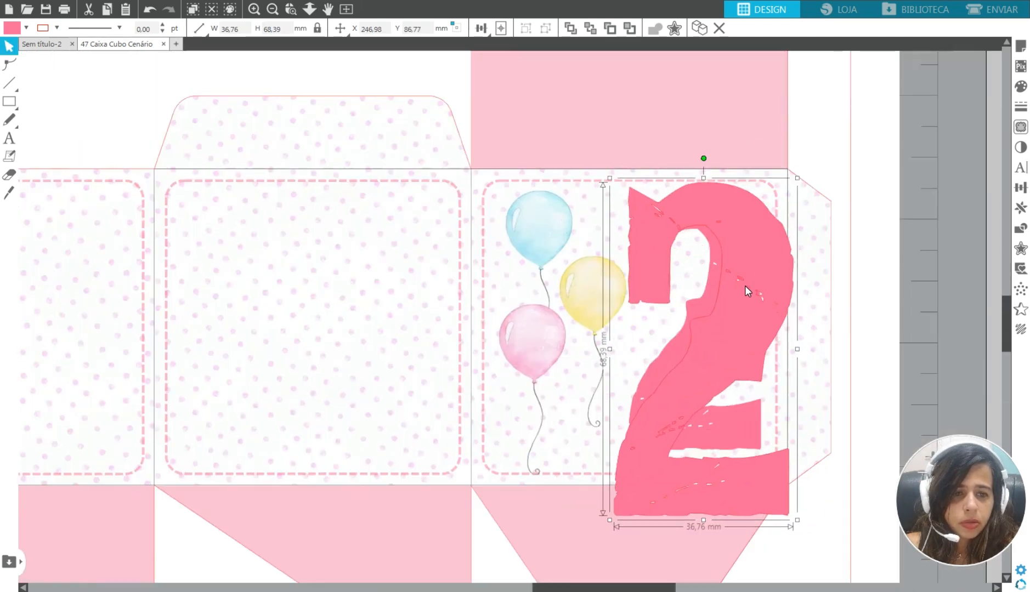
{"action": "left_click_drag", "start_coordinate": [746, 286], "coordinate": [765, 293]}
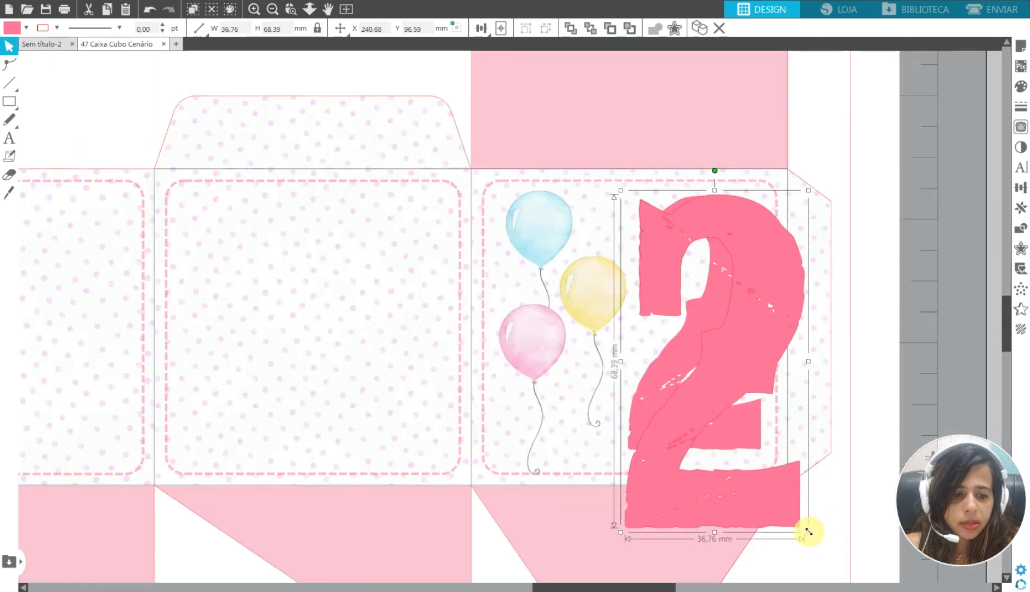
{"action": "left_click_drag", "start_coordinate": [808, 531], "coordinate": [747, 431]}
- Move the resized 2 off the page beside the box and place a duplicate next to it
{"action": "left_click_drag", "start_coordinate": [718, 308], "coordinate": [993, 296]}
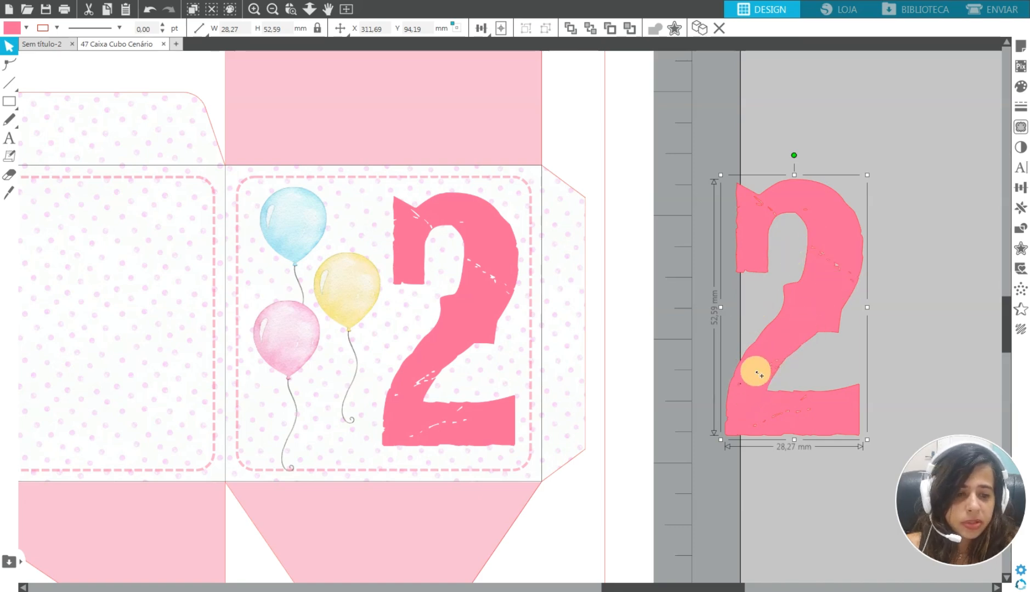
{"action": "left_click_drag", "start_coordinate": [757, 375], "coordinate": [934, 346]}
- Shift the 2 nearest the box slightly toward the page and release its compound path
{"action": "left_click_drag", "start_coordinate": [802, 285], "coordinate": [771, 293]}
{"action": "right_click", "coordinate": [768, 289]}
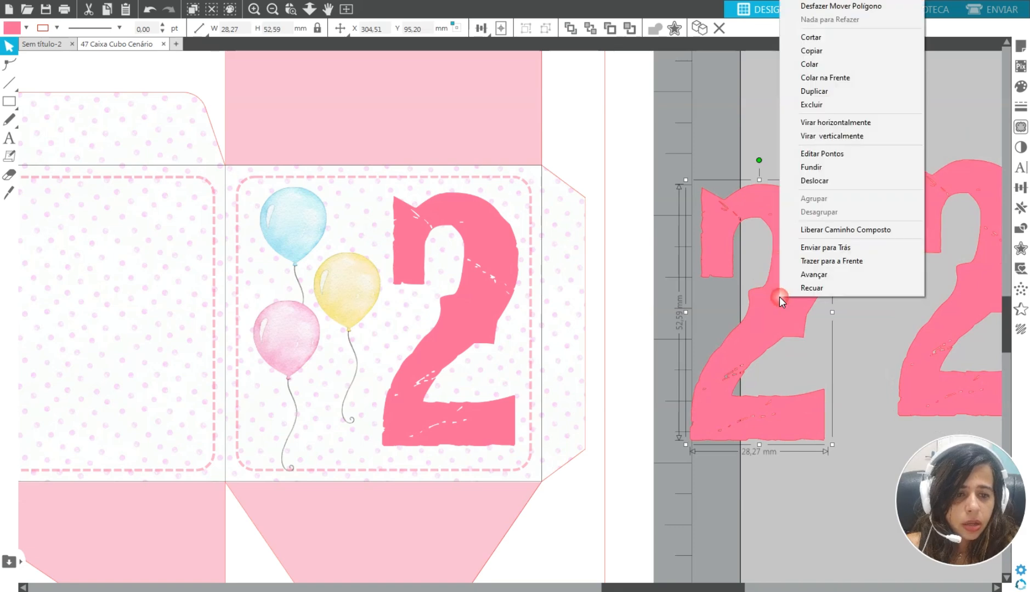
{"action": "left_click", "coordinate": [846, 235]}
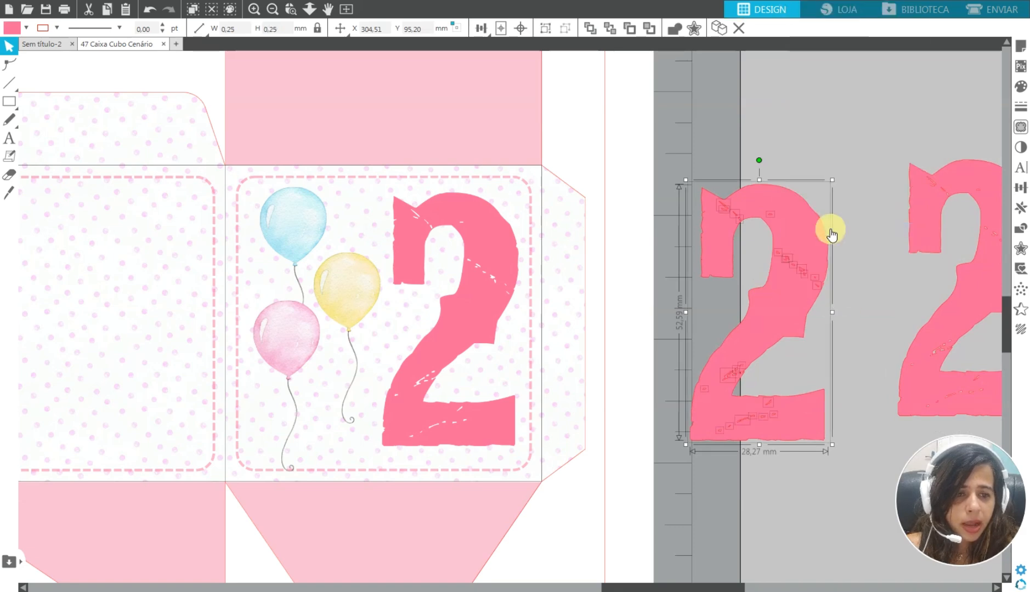
- Delete the texture fragments inside the released 2, then fill its outer shape with white and hide its red outline
{"action": "left_click", "coordinate": [820, 233]}
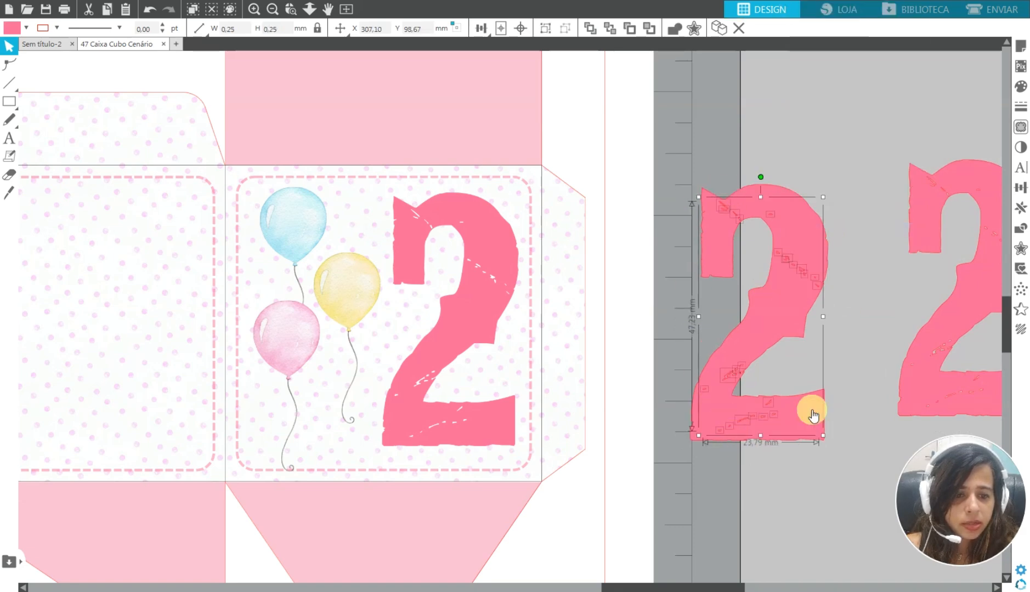
{"action": "left_click", "coordinate": [779, 262]}
{"action": "left_click", "coordinate": [580, 138]}
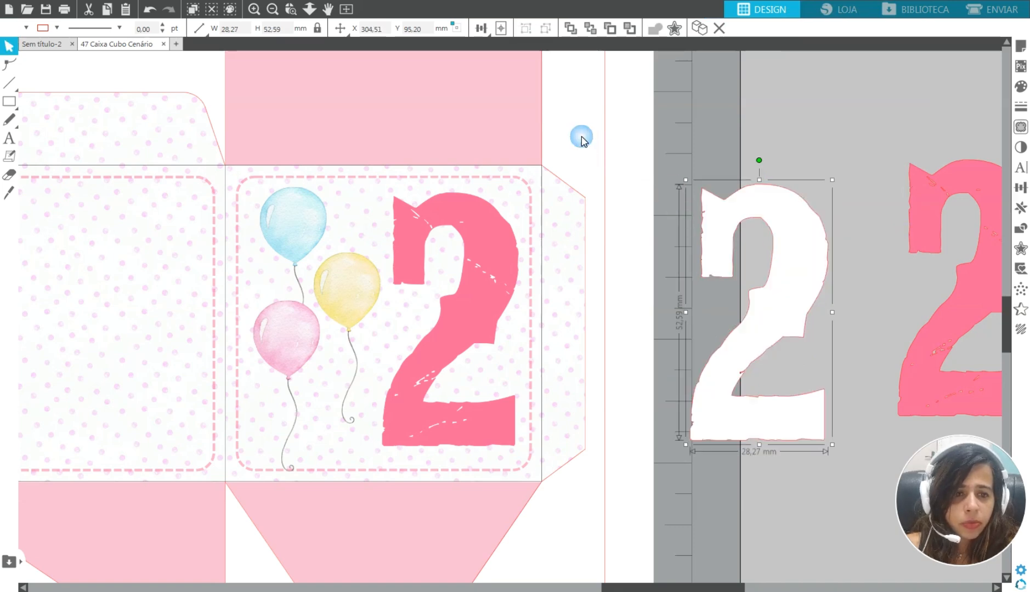
{"action": "left_click", "coordinate": [57, 28]}
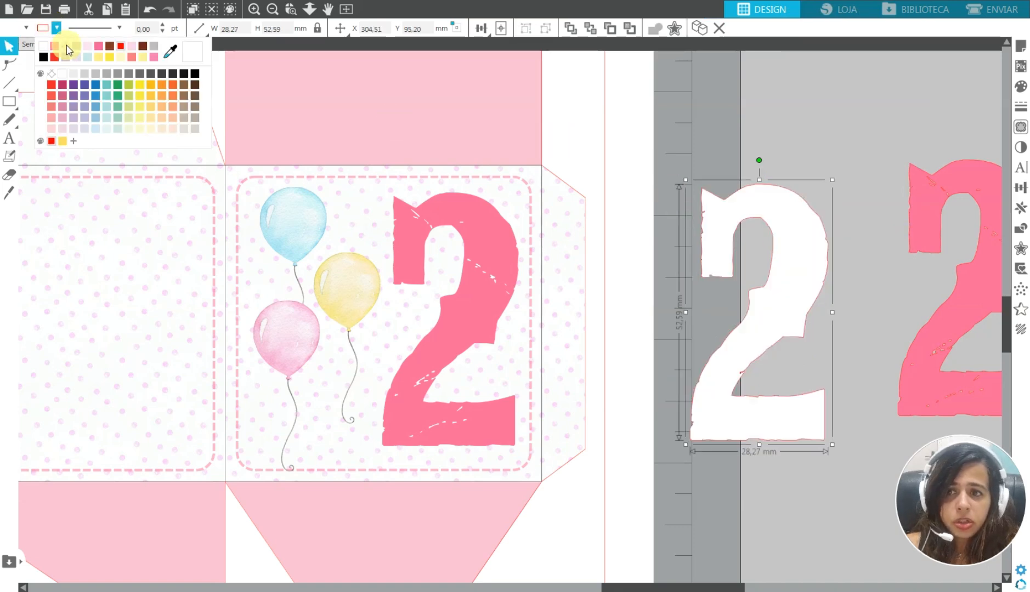
{"action": "left_click", "coordinate": [65, 50]}
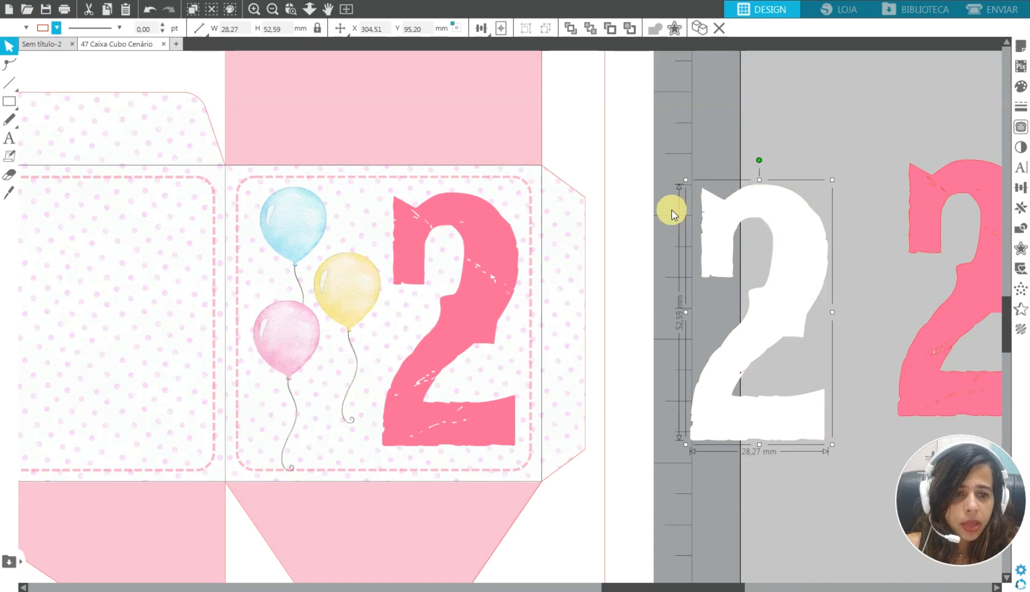
- Move the textured pink 2 over the white 2 and center the two on each other
{"action": "left_click_drag", "start_coordinate": [939, 365], "coordinate": [775, 280]}
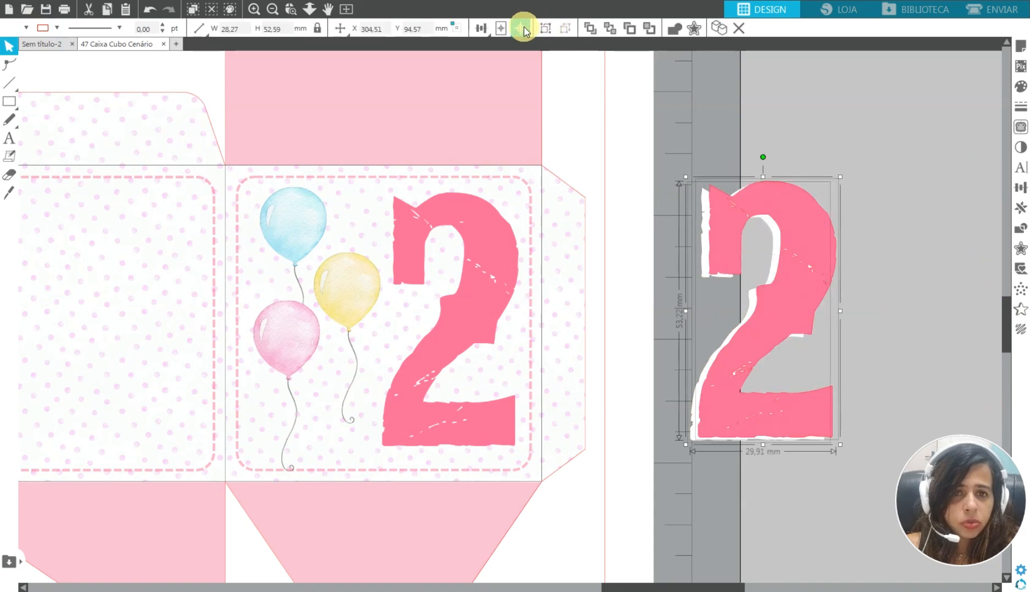
{"action": "left_click", "coordinate": [520, 28]}
{"action": "left_click", "coordinate": [810, 235]}
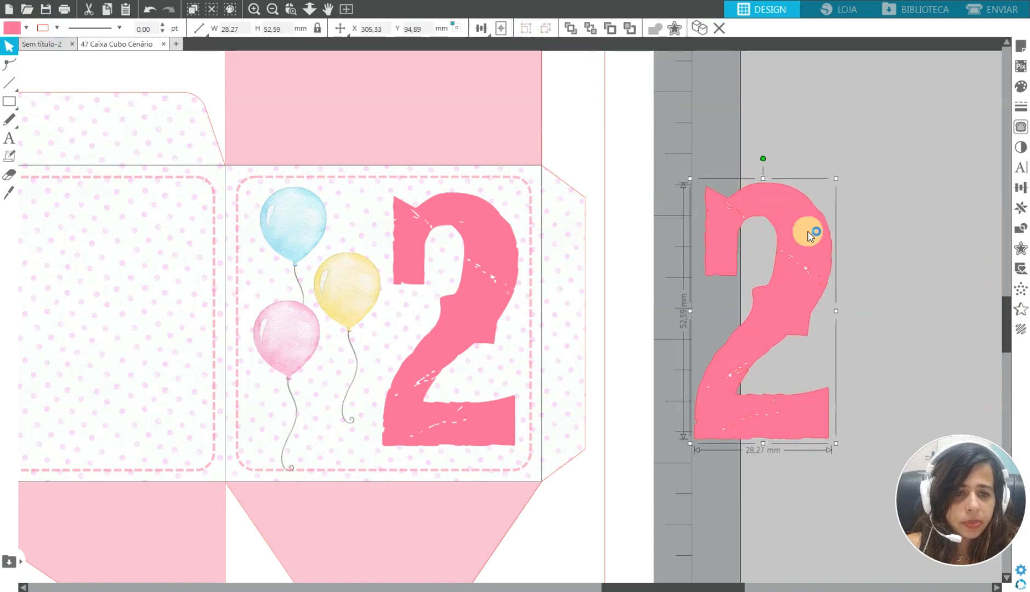
- Separate the textured pink 2 from the white 2, place it by the box's side flap and hide its outline
{"action": "left_click_drag", "start_coordinate": [801, 245], "coordinate": [913, 243]}
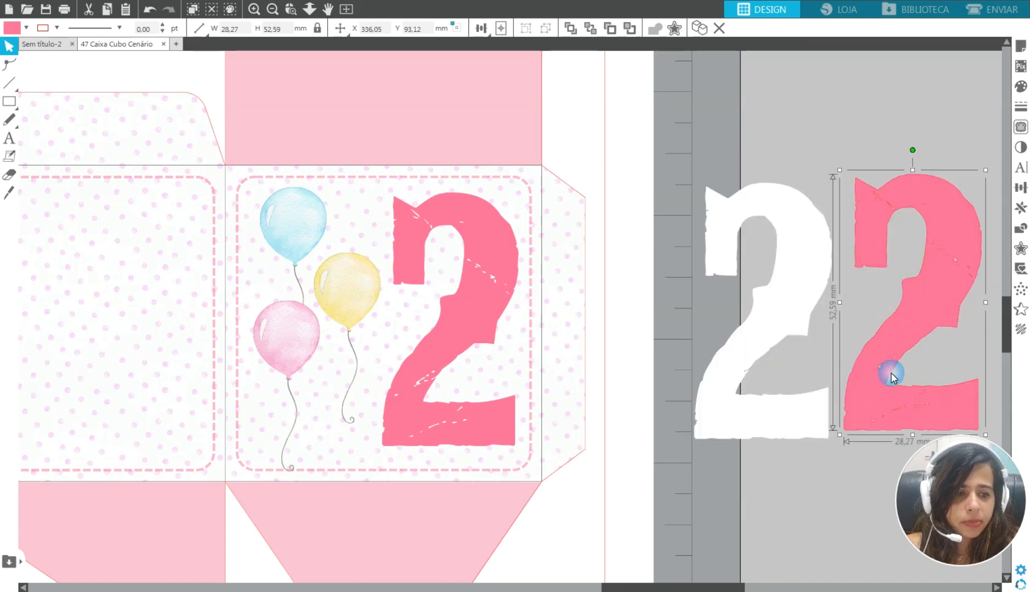
{"action": "left_click", "coordinate": [795, 299]}
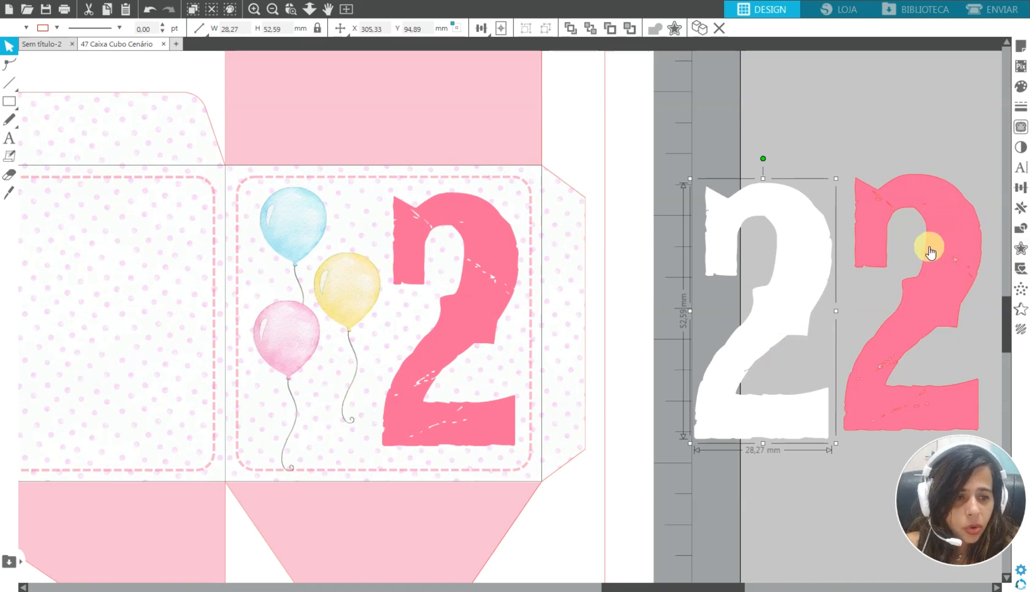
{"action": "left_click_drag", "start_coordinate": [920, 264], "coordinate": [644, 304]}
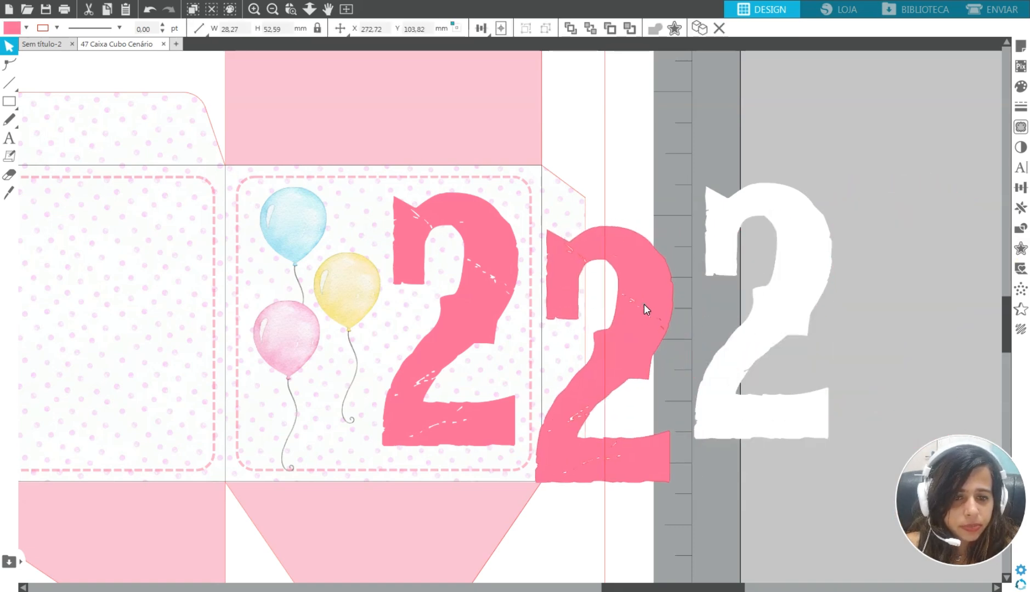
{"action": "key", "text": "Escape"}
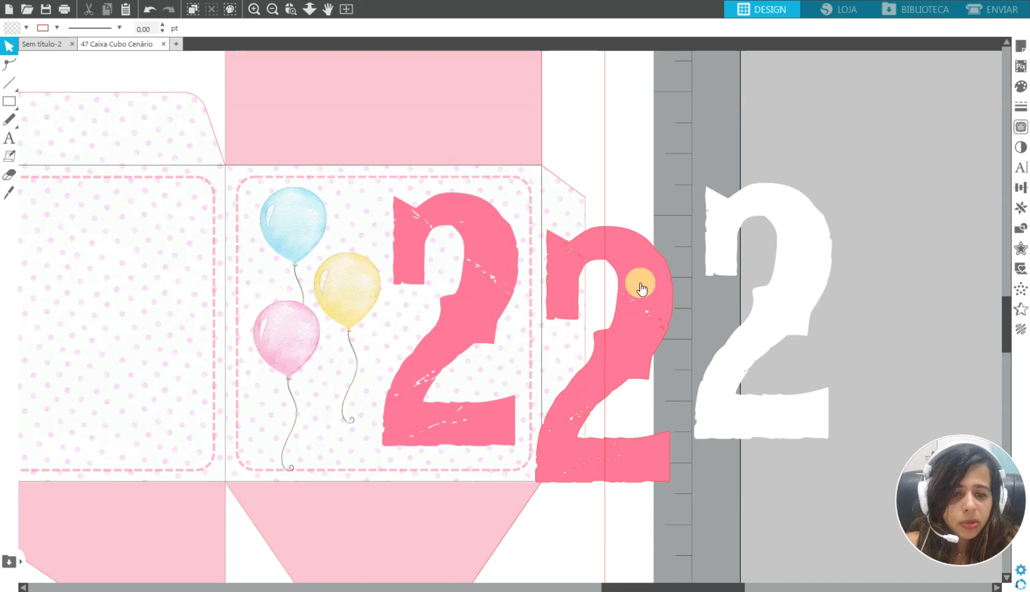
{"action": "left_click", "coordinate": [645, 333]}
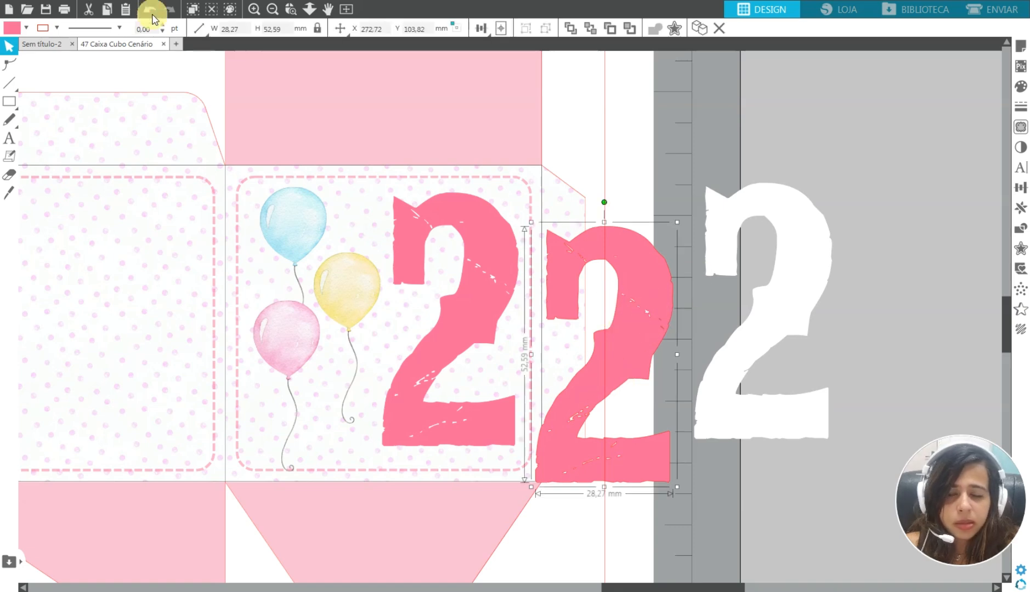
{"action": "left_click", "coordinate": [57, 28]}
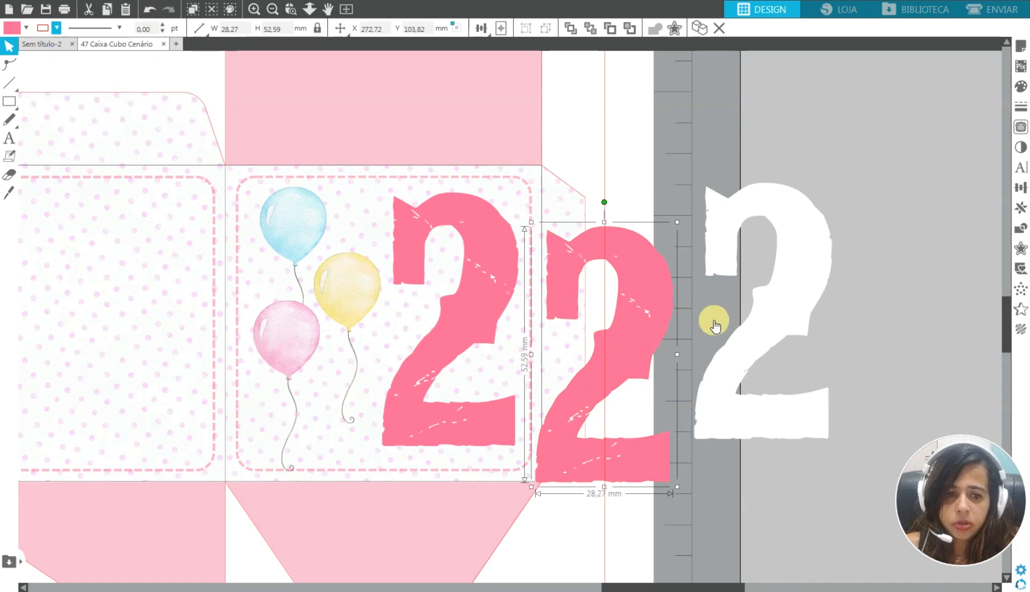
- Set the white 2's line color to red so that it serves as the cut line
{"action": "left_click", "coordinate": [799, 269]}
{"action": "left_click", "coordinate": [55, 28]}
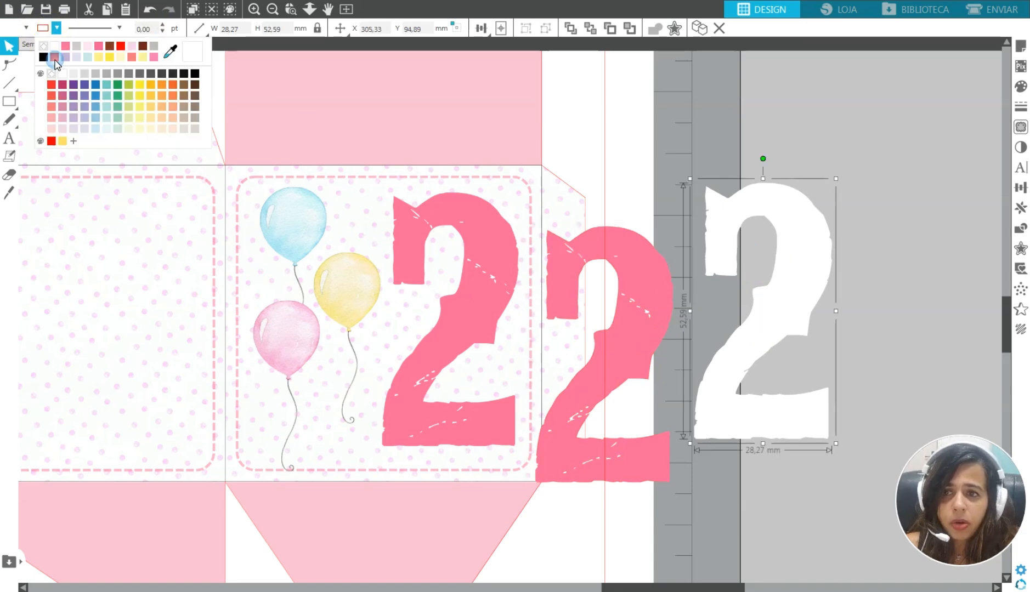
{"action": "left_click", "coordinate": [52, 143]}
- Layer the pink 2 over the red-outlined white 2 and align their centers
{"action": "left_click_drag", "start_coordinate": [645, 295], "coordinate": [803, 184]}
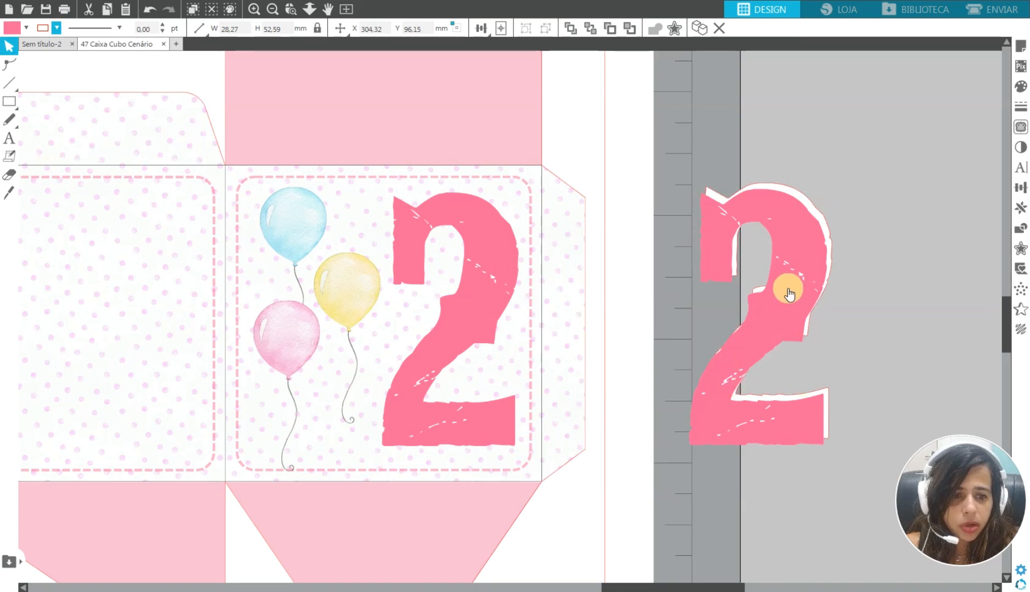
{"action": "left_click_drag", "start_coordinate": [788, 288], "coordinate": [940, 226]}
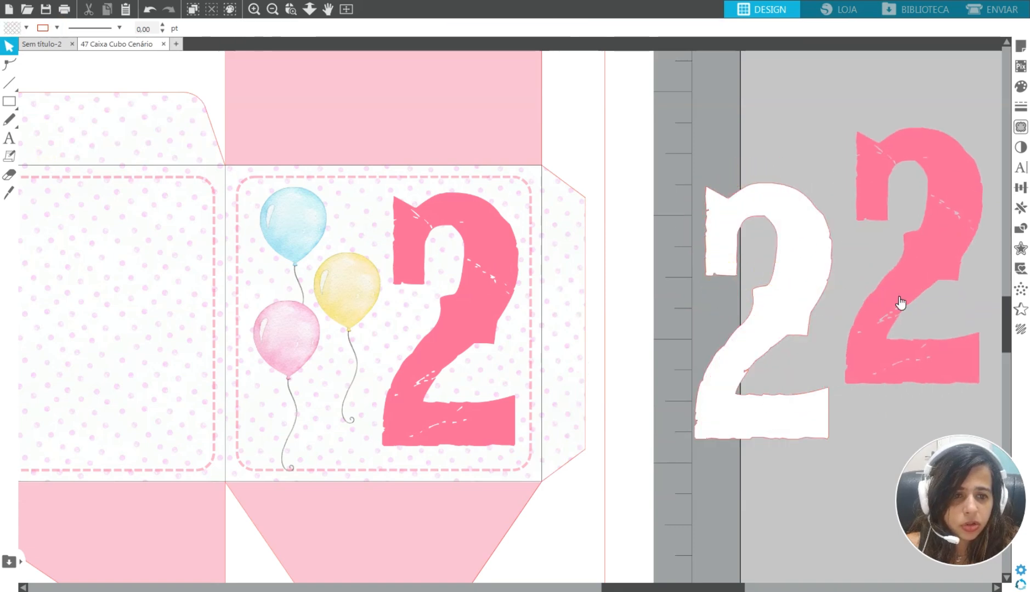
{"action": "key", "text": "ctrl+z"}
- Move the layered 2 to the blank area above the box panels and place a duplicate beside it
{"action": "left_click_drag", "start_coordinate": [813, 261], "coordinate": [733, 266]}
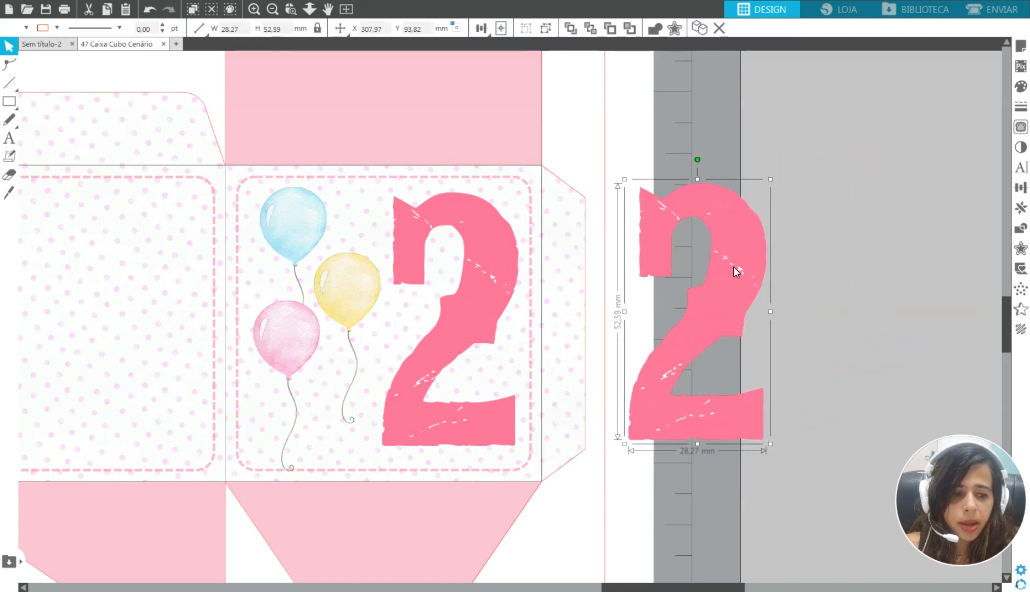
{"action": "scroll", "coordinate": [648, 291], "scroll_direction": "down", "scroll_amount": 4}
{"action": "left_click_drag", "start_coordinate": [666, 310], "coordinate": [301, 193]}
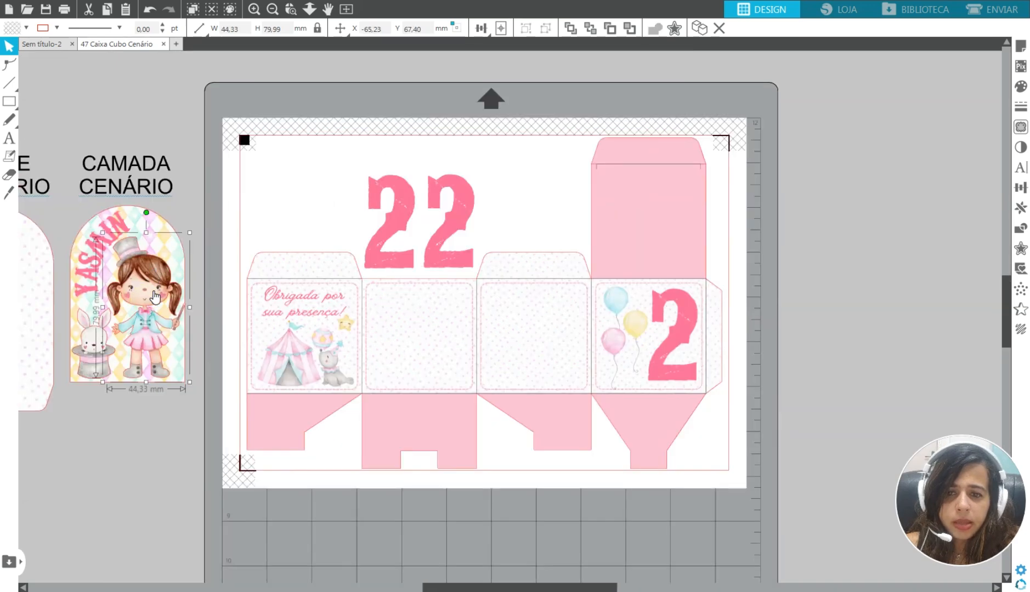
- Move the girl and the rabbit above the box, then arrange three rabbit copies beside the 2s with one turned sideways
{"action": "left_click_drag", "start_coordinate": [154, 299], "coordinate": [301, 195]}
{"action": "left_click_drag", "start_coordinate": [104, 346], "coordinate": [551, 201]}
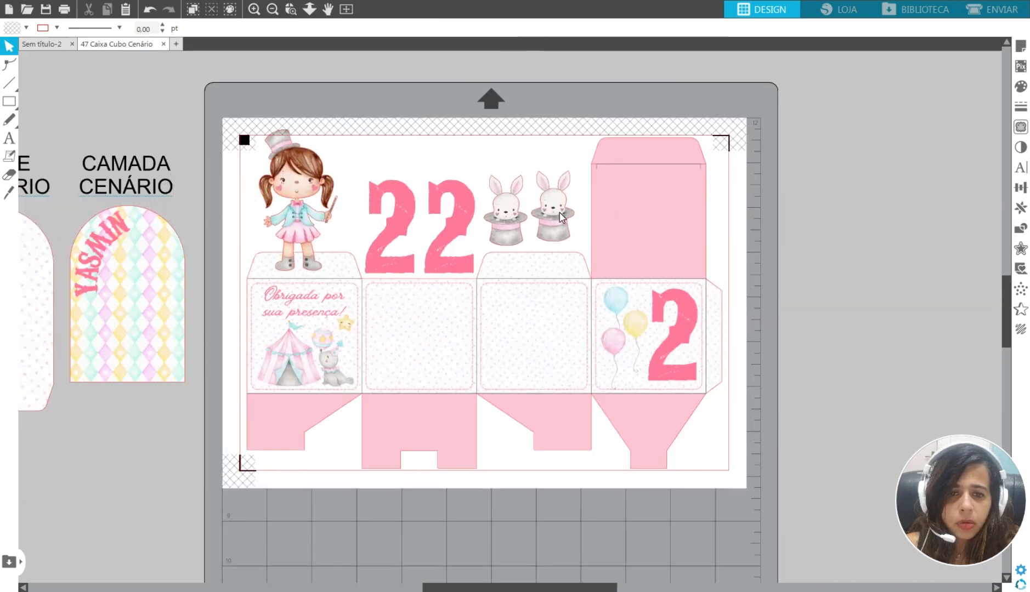
{"action": "left_click", "coordinate": [529, 211]}
{"action": "left_click_drag", "start_coordinate": [558, 215], "coordinate": [521, 214]}
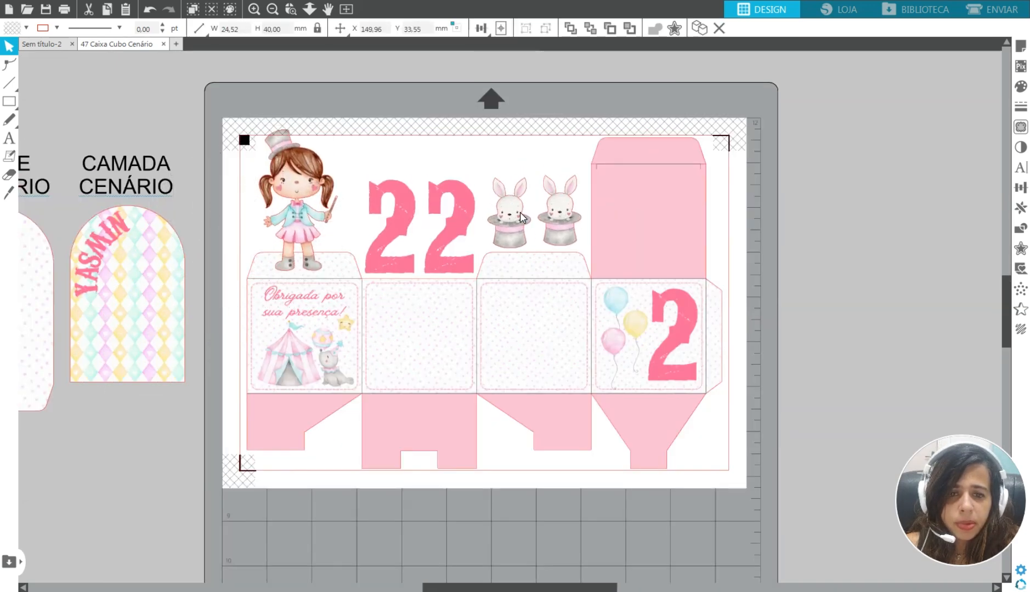
{"action": "left_click", "coordinate": [529, 215]}
{"action": "left_click_drag", "start_coordinate": [525, 101], "coordinate": [465, 159]}
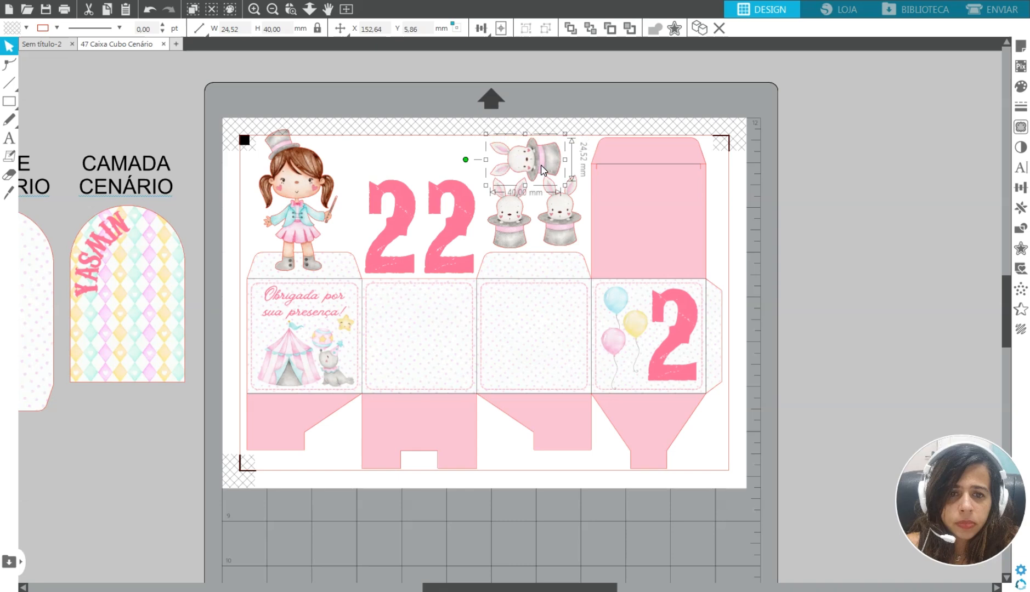
- Tilt the girl onto her side and fit her into the page corner beside the square registration mark
{"action": "left_click", "coordinate": [299, 198]}
{"action": "left_click_drag", "start_coordinate": [300, 101], "coordinate": [402, 156]}
{"action": "left_click", "coordinate": [327, 165]}
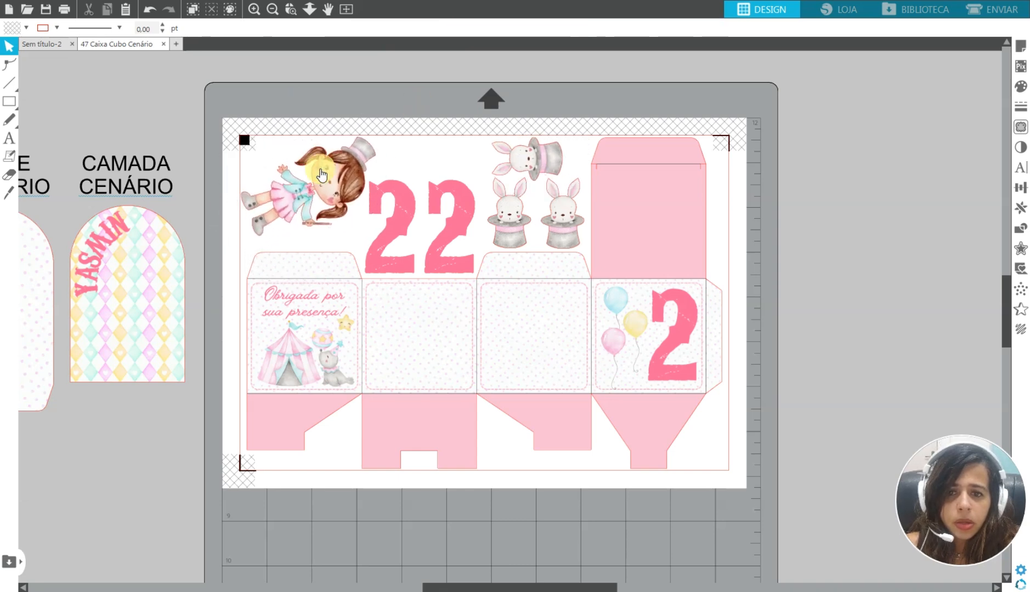
{"action": "left_click", "coordinate": [479, 188]}
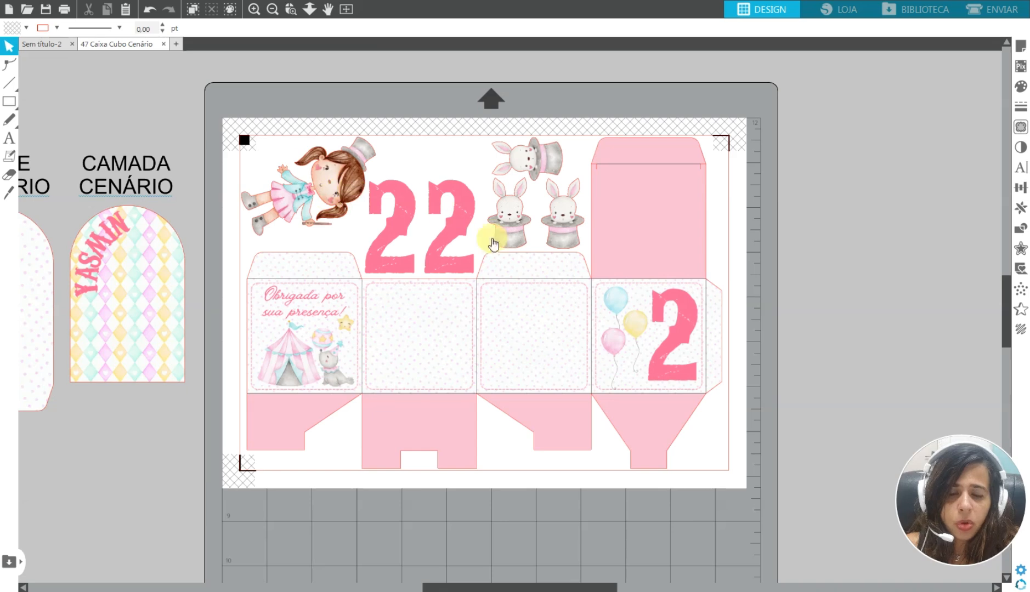
- Enable the print bleed margin in the registration mark settings and set its radius to 0.80 mm
{"action": "scroll", "coordinate": [368, 223], "scroll_direction": "left", "scroll_amount": 4}
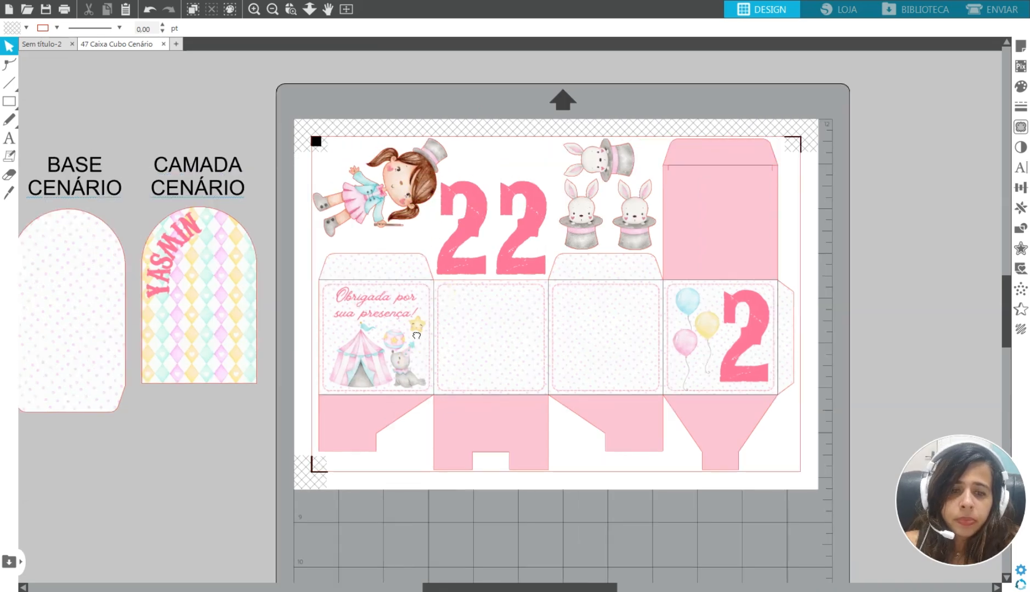
{"action": "left_click", "coordinate": [1021, 47]}
{"action": "left_click", "coordinate": [873, 73]}
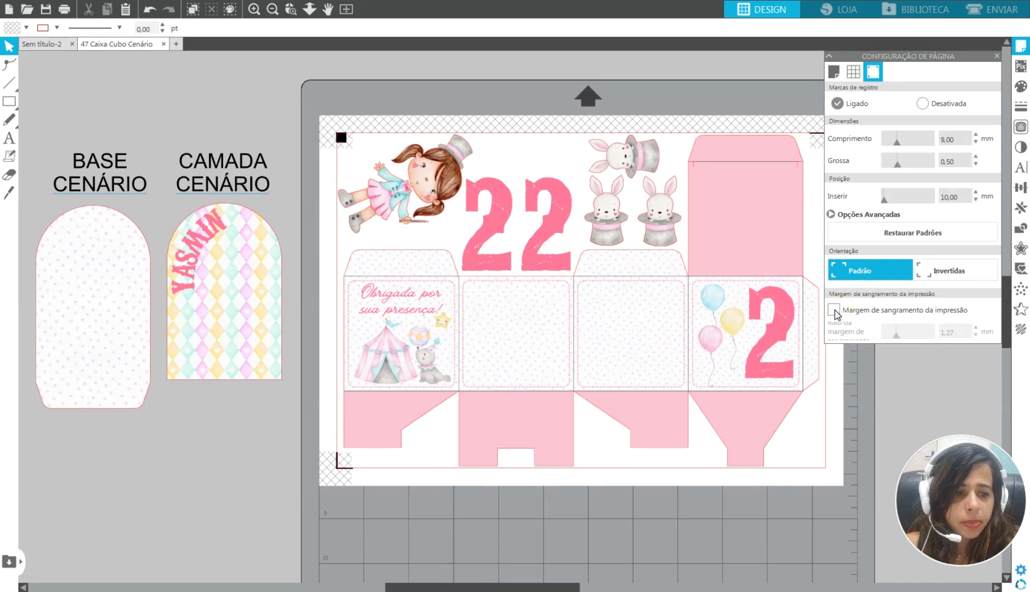
{"action": "left_click", "coordinate": [834, 311]}
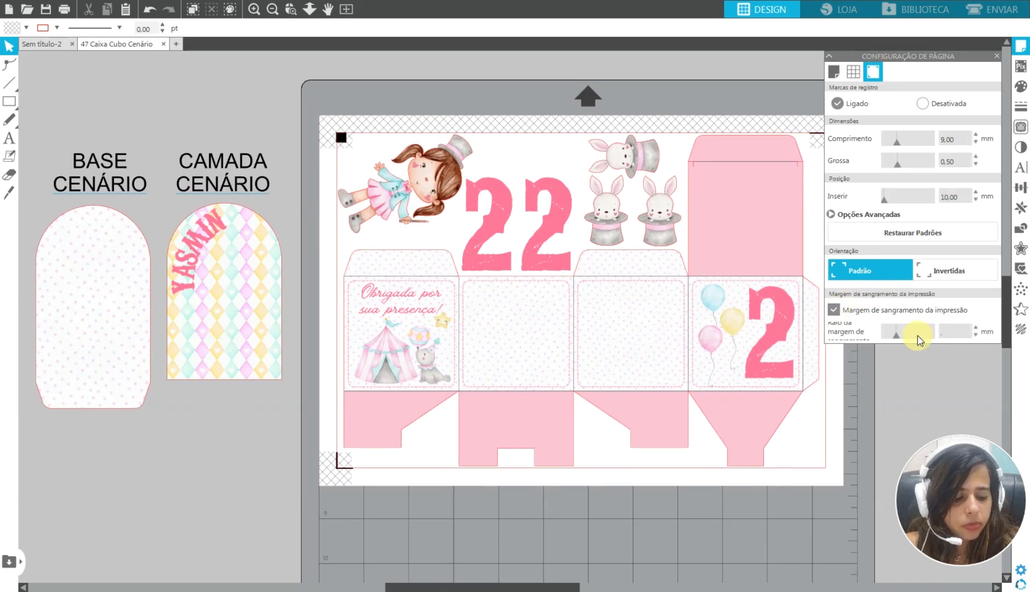
{"action": "left_click", "coordinate": [891, 333]}
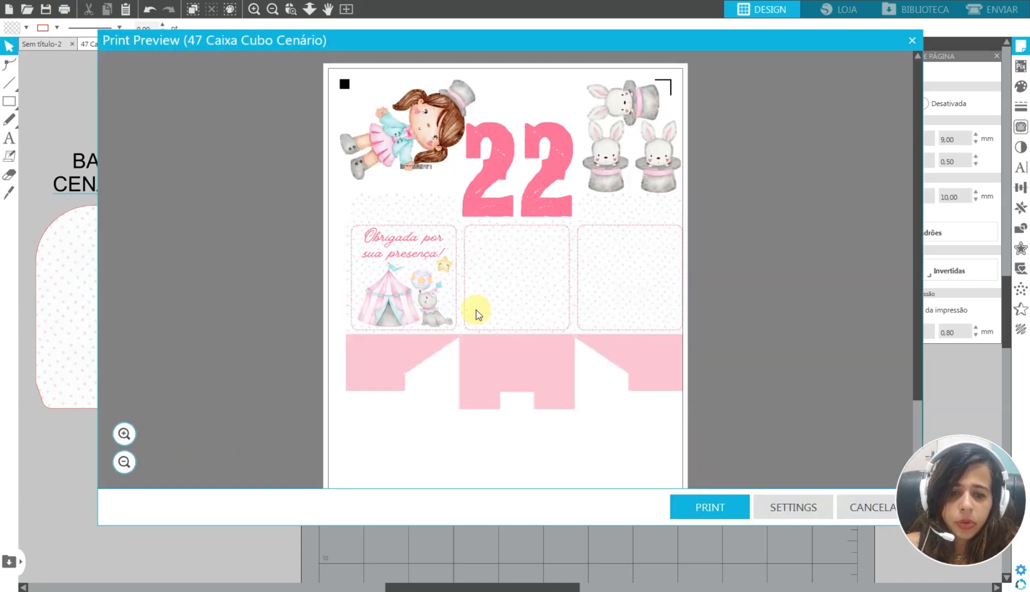
- Set the print page orientation to landscape (Paisagem), inspect the artwork's bleed in the print preview and close it
{"action": "left_click", "coordinate": [779, 506]}
{"action": "left_click", "coordinate": [166, 275]}
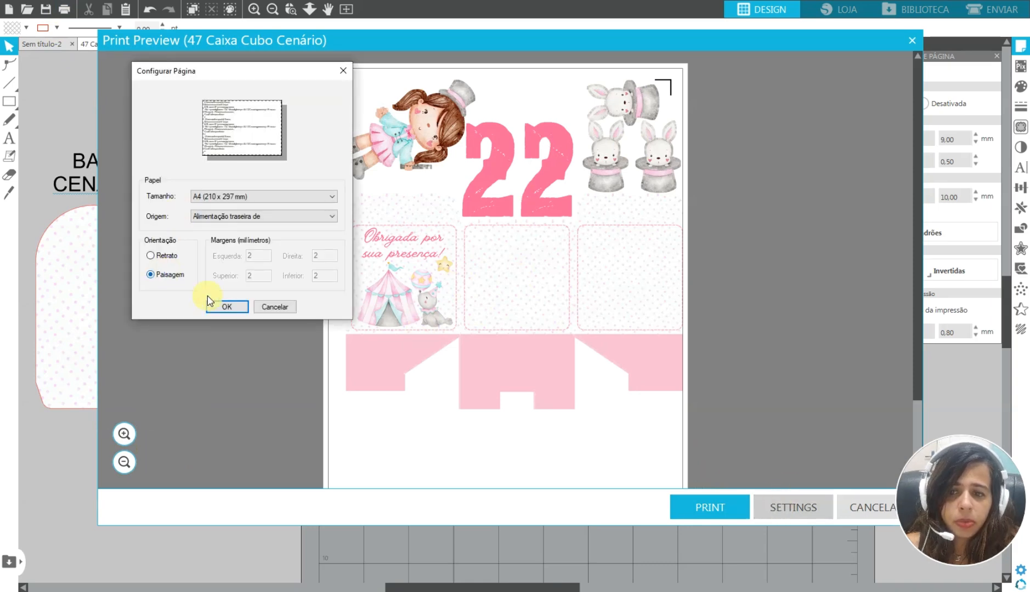
{"action": "left_click", "coordinate": [227, 306]}
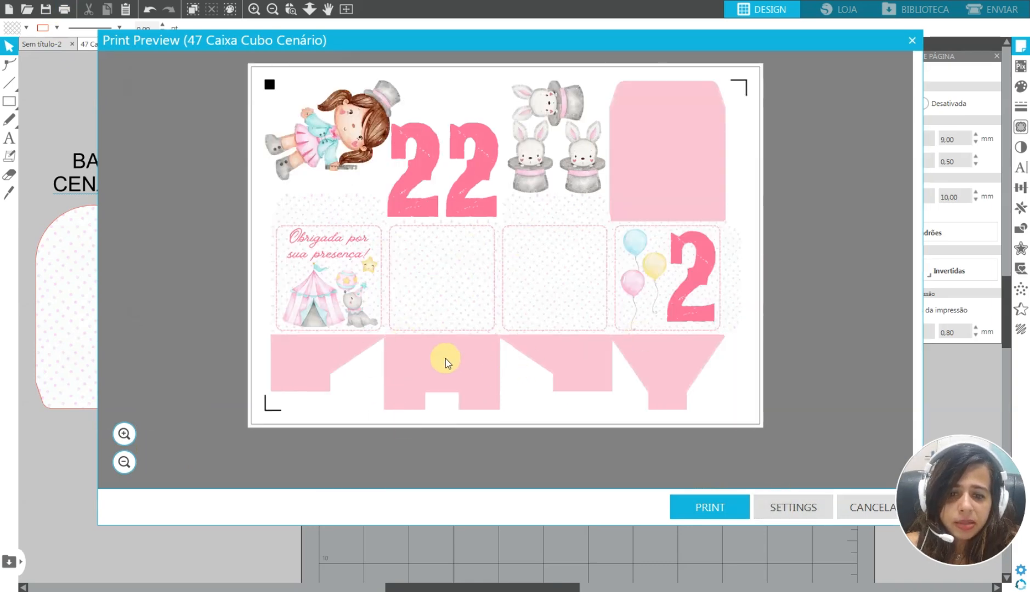
{"action": "scroll", "coordinate": [649, 346], "scroll_direction": "up", "scroll_amount": 3}
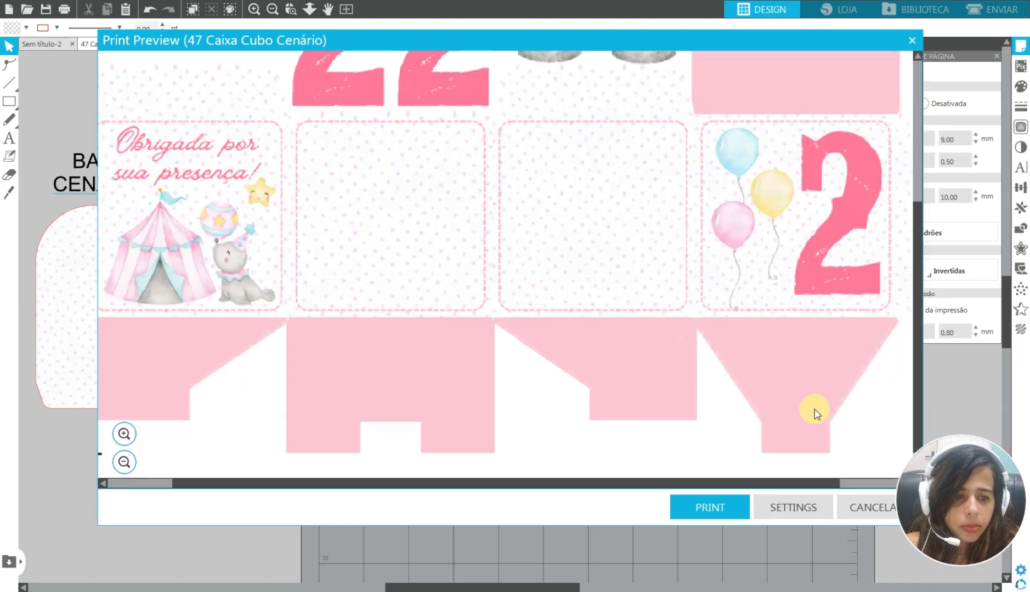
{"action": "scroll", "coordinate": [526, 336], "scroll_direction": "down", "scroll_amount": 1}
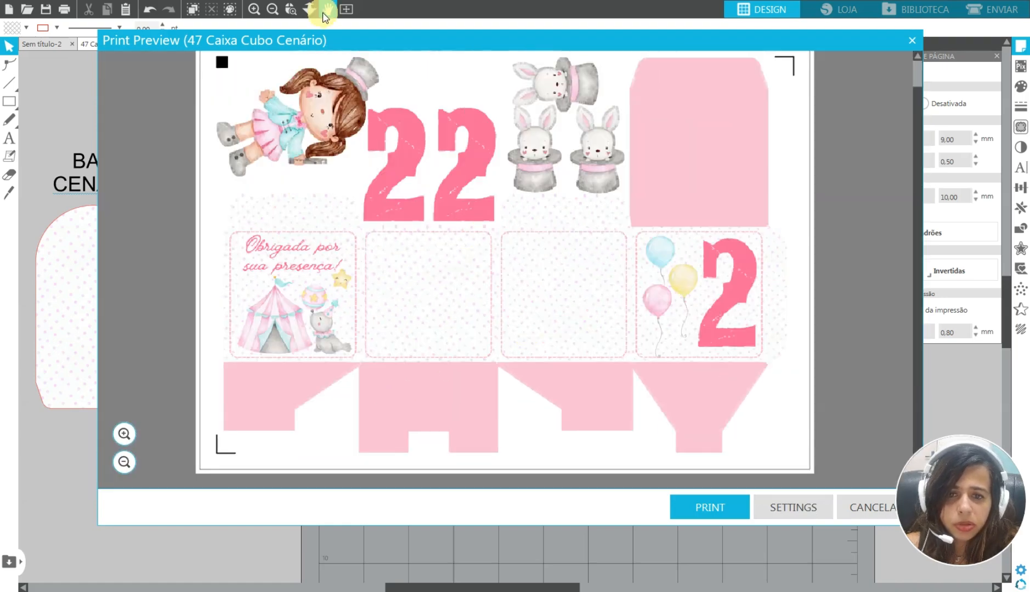
{"action": "key", "text": "Escape"}
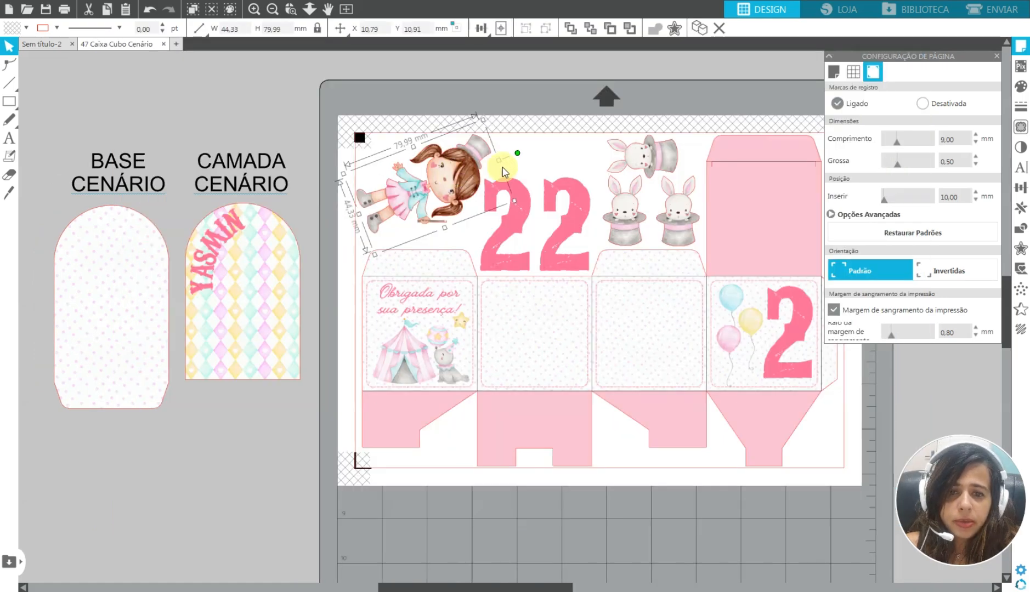
- Simplify the points of the tilted girl's cut line and inspect the resulting contour up close
{"action": "scroll", "coordinate": [434, 165], "scroll_direction": "up", "scroll_amount": 4}
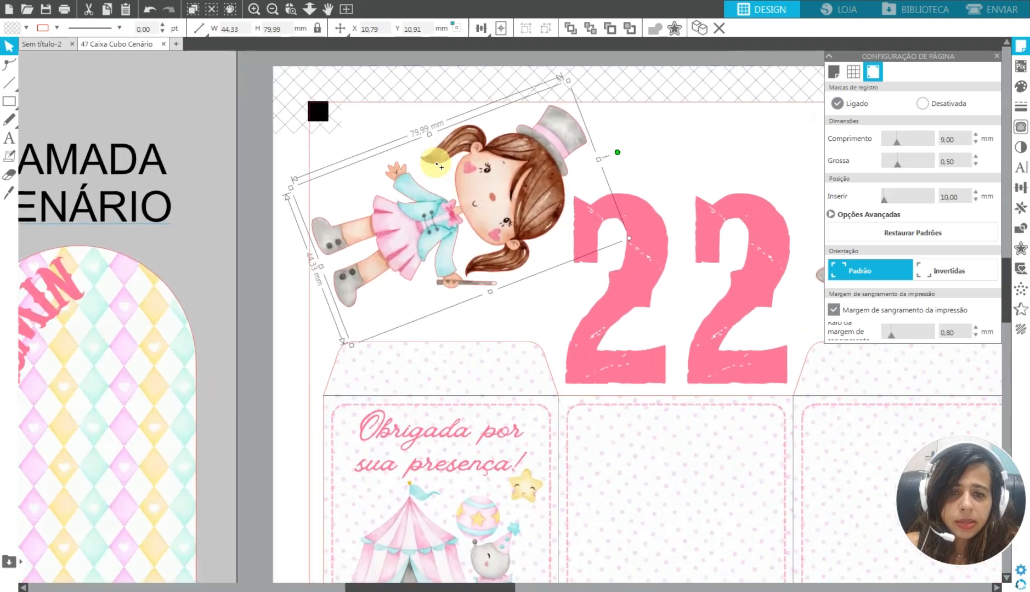
{"action": "scroll", "coordinate": [439, 165], "scroll_direction": "up", "scroll_amount": 2}
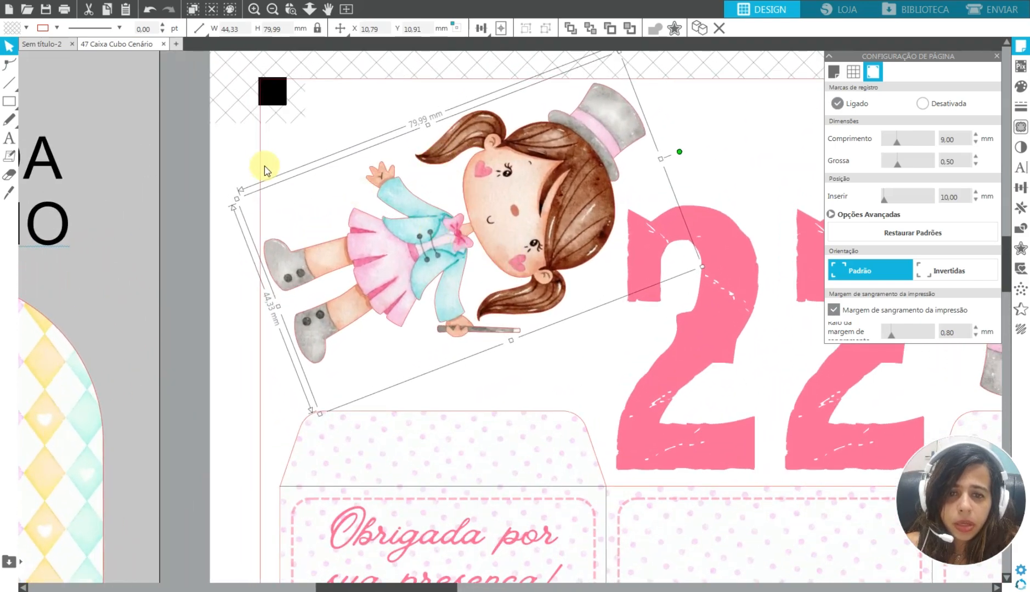
{"action": "left_click", "coordinate": [8, 66]}
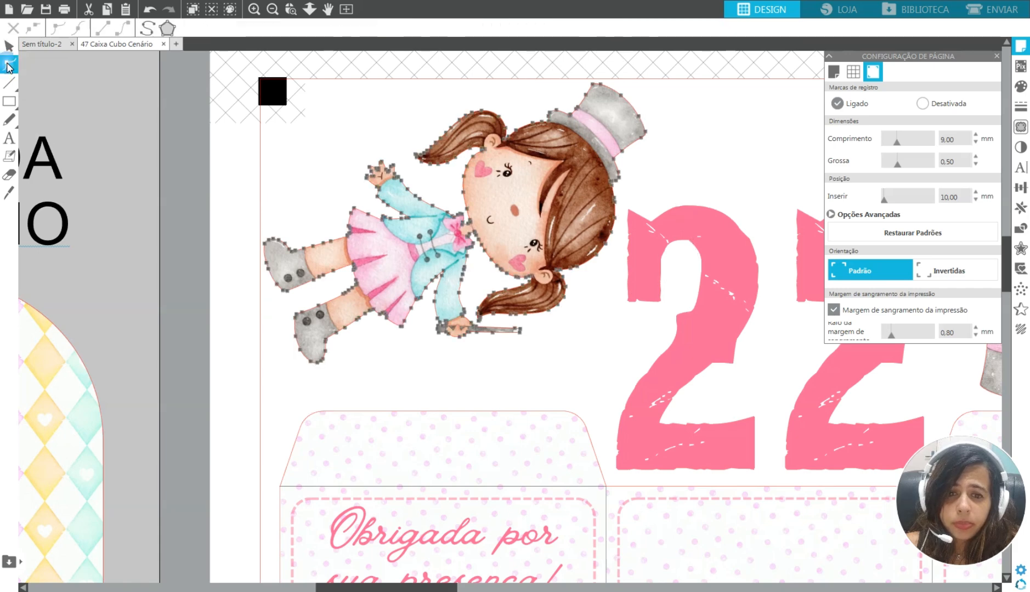
{"action": "left_click", "coordinate": [6, 81]}
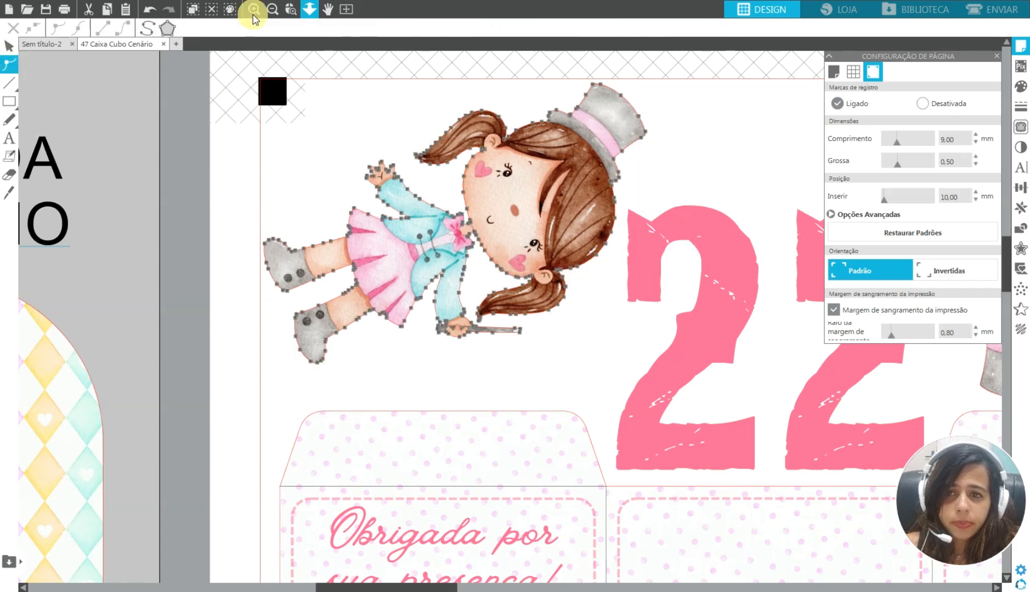
{"action": "left_click", "coordinate": [149, 34]}
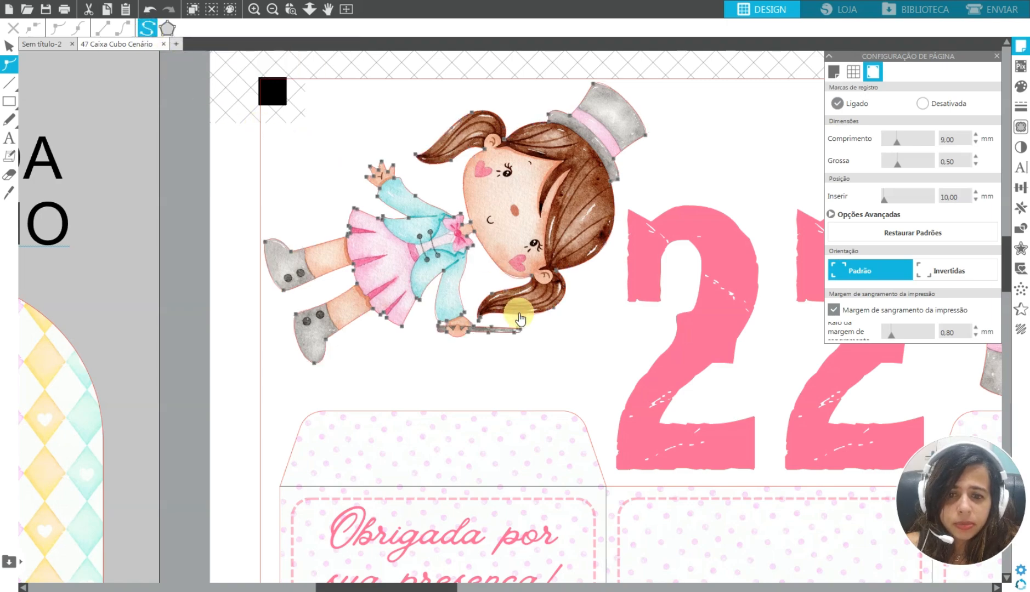
{"action": "scroll", "coordinate": [522, 267], "scroll_direction": "up", "scroll_amount": 5}
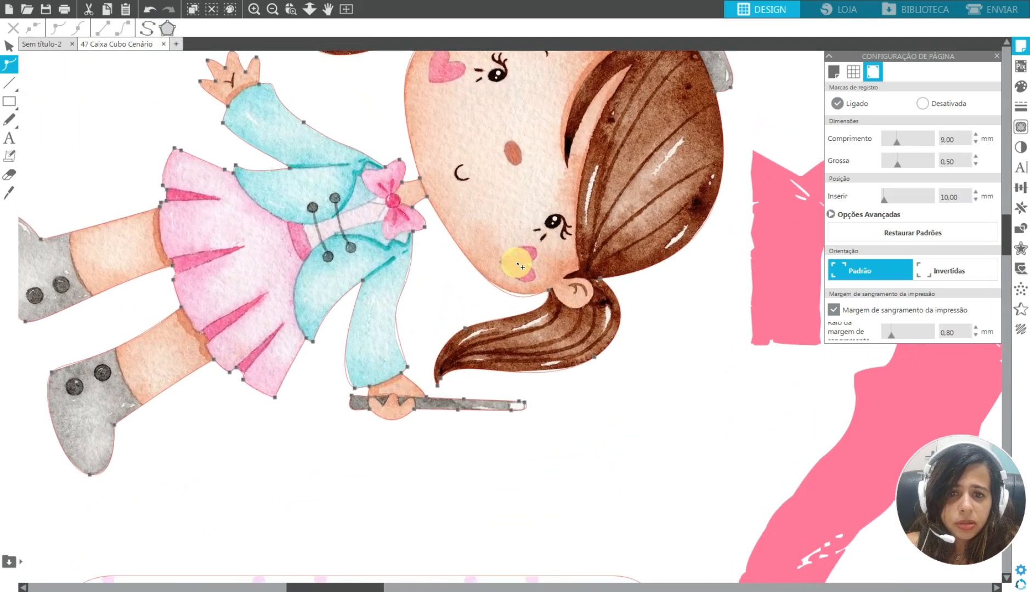
{"action": "scroll", "coordinate": [522, 268], "scroll_direction": "down", "scroll_amount": 3}
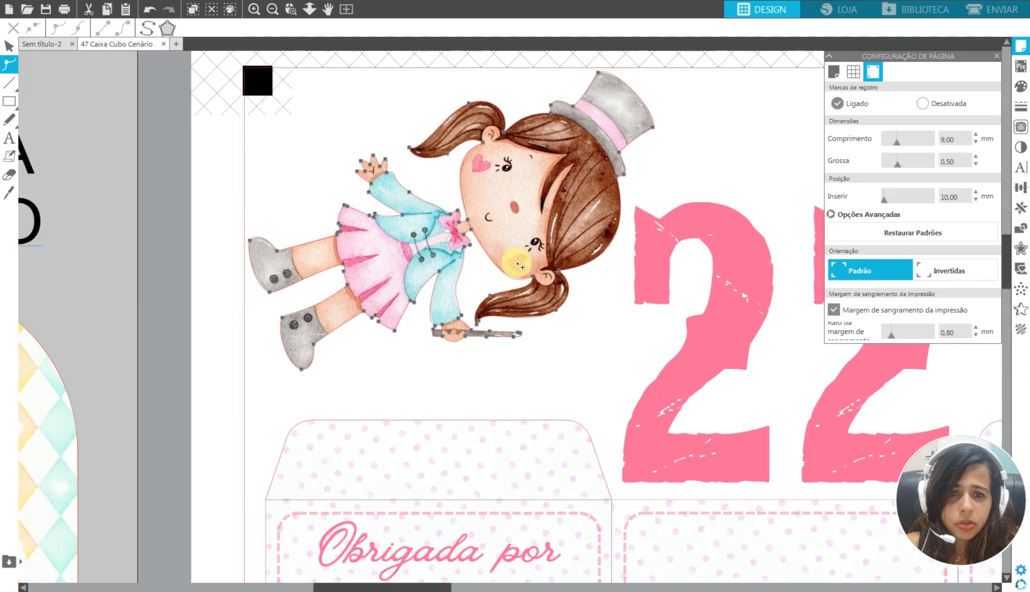
- Undo the girl's point simplification and tilt, then shift the upright girl slightly closer to the box flap below her
{"action": "left_click", "coordinate": [147, 12]}
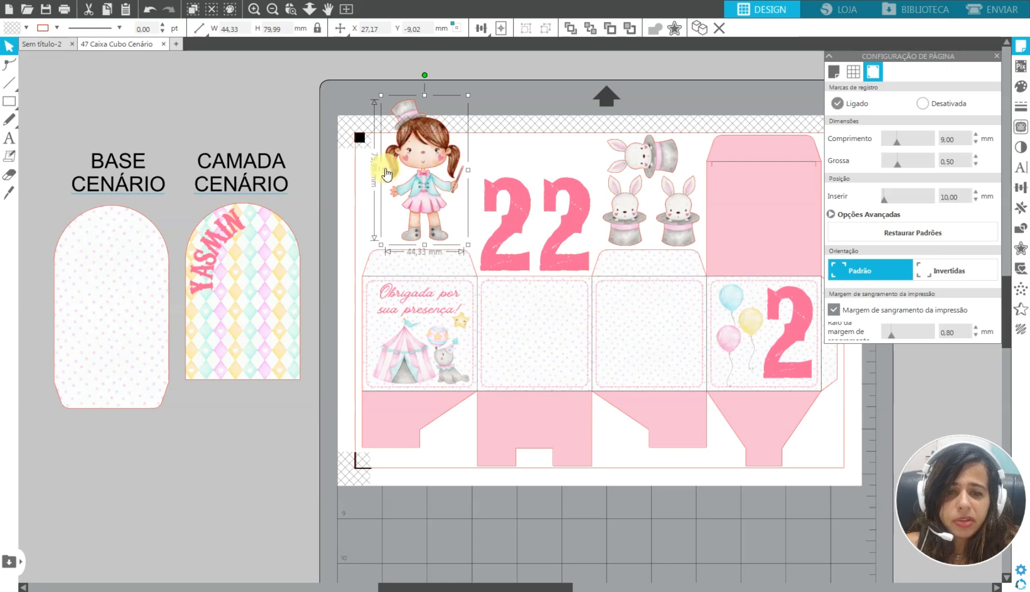
{"action": "scroll", "coordinate": [467, 170], "scroll_direction": "up", "scroll_amount": 5}
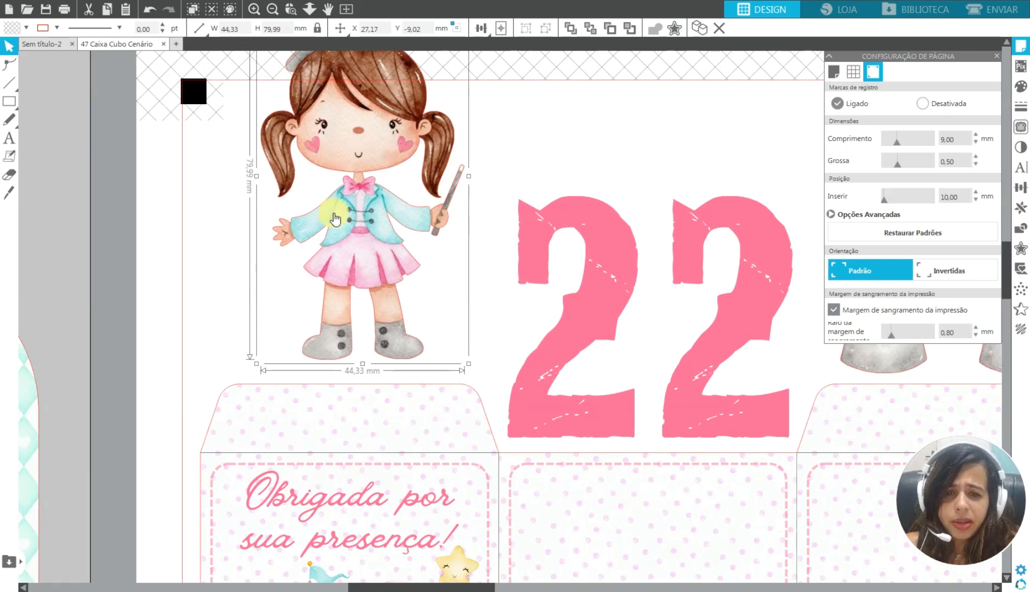
{"action": "left_click_drag", "start_coordinate": [345, 144], "coordinate": [338, 154]}
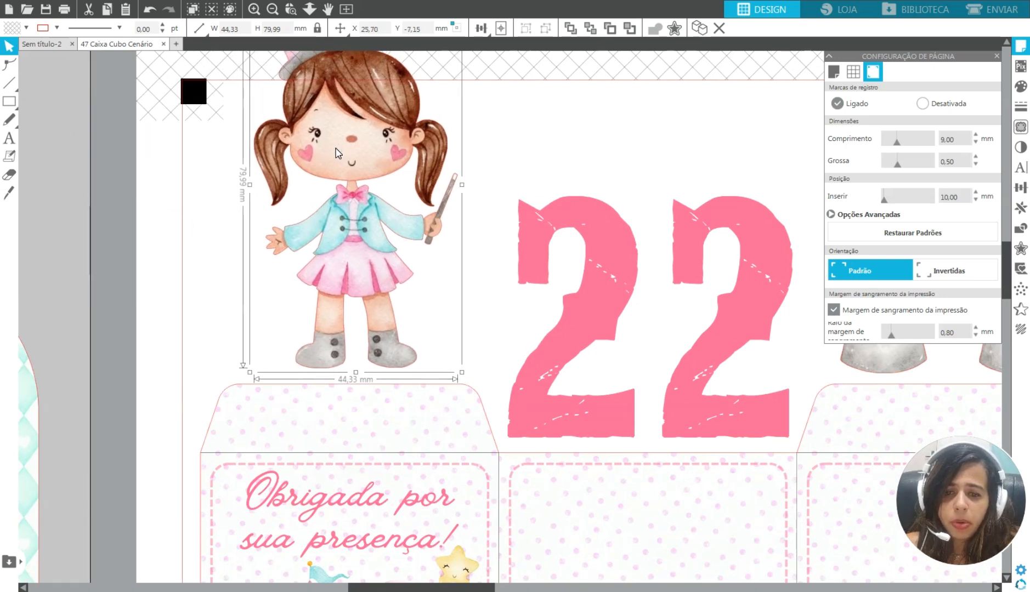
- Create a 0.50 mm rounded offset around the girl and remove the line colour from her original contour
{"action": "left_click", "coordinate": [1021, 248]}
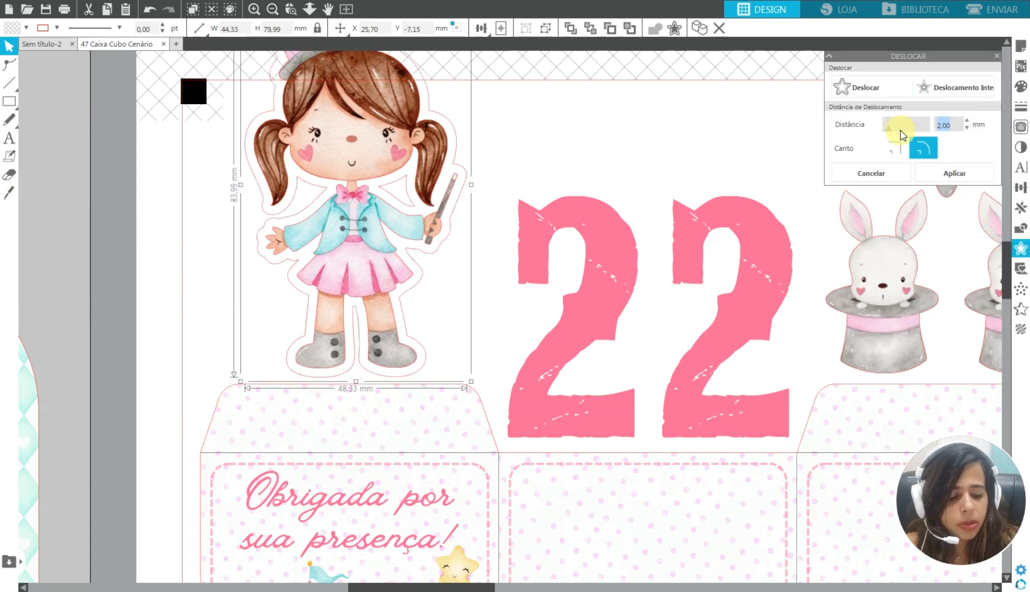
{"action": "type", "text": ",5"}
{"action": "key", "text": "Return"}
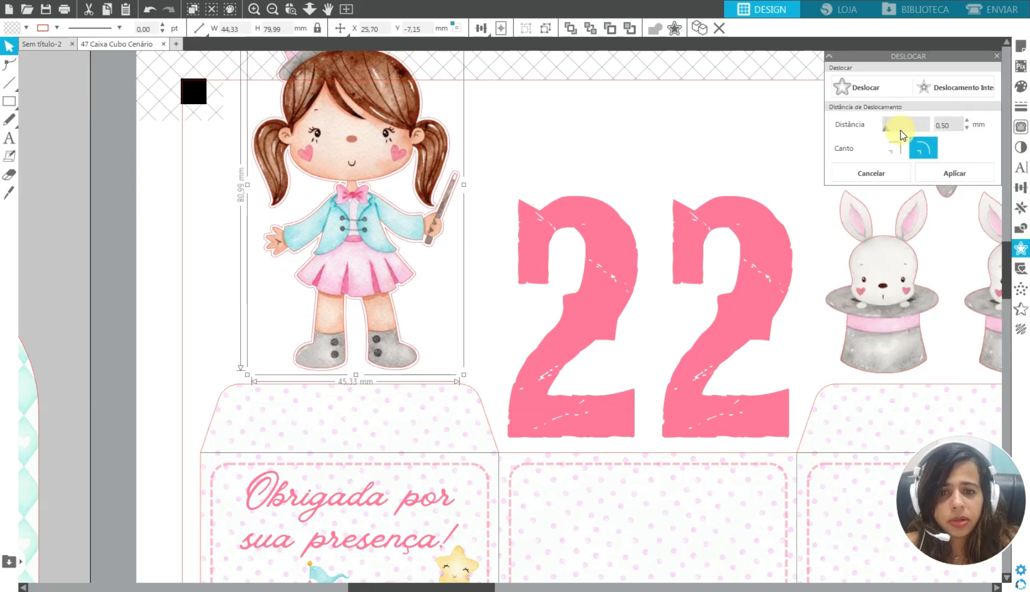
{"action": "left_click", "coordinate": [357, 162]}
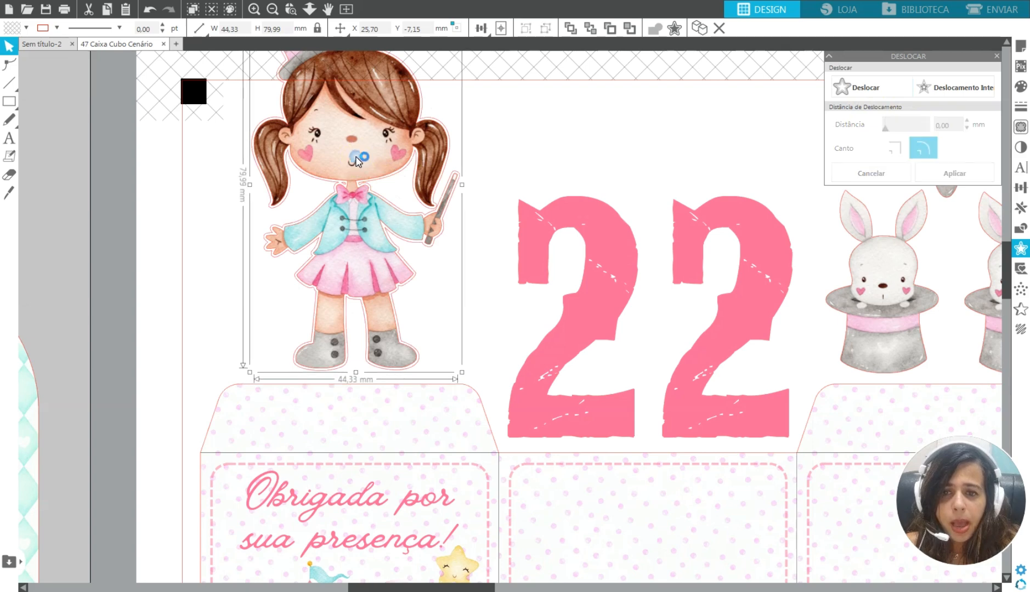
{"action": "left_click", "coordinate": [56, 27]}
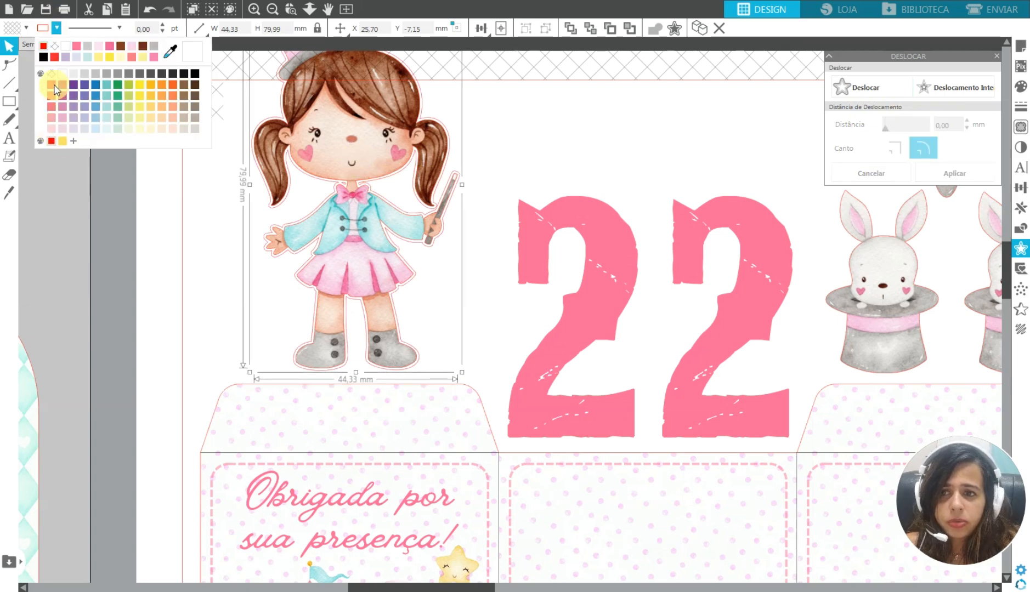
{"action": "left_click", "coordinate": [446, 159]}
{"action": "left_click", "coordinate": [480, 144]}
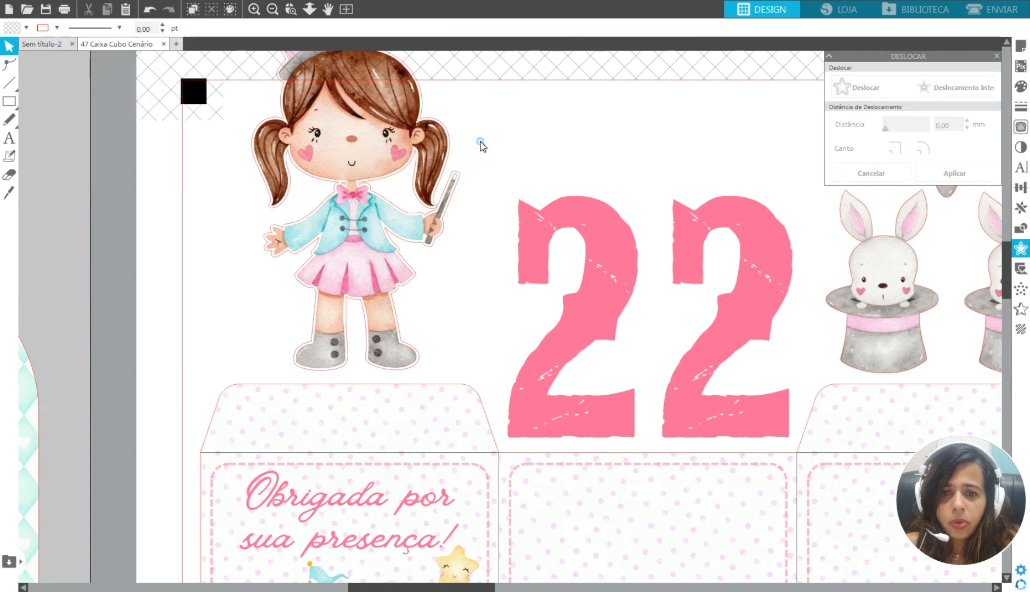
- Release the compound path of the girl's offset outline, delete the tiny inner piece at the neck, and reposition the girl with her outline
{"action": "left_click", "coordinate": [457, 186]}
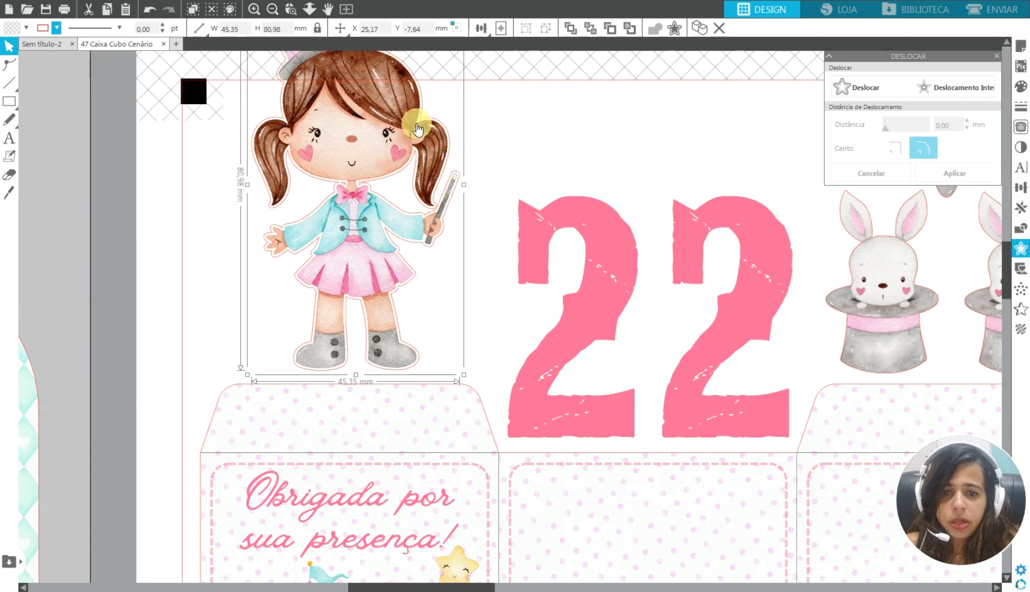
{"action": "left_click_drag", "start_coordinate": [395, 171], "coordinate": [618, 143]}
{"action": "right_click", "coordinate": [395, 174]}
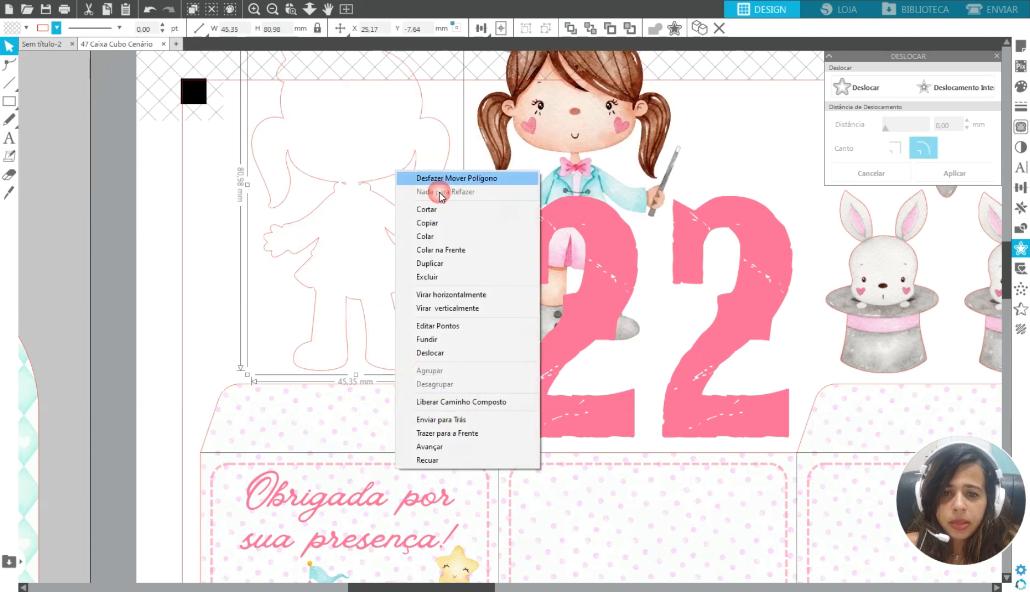
{"action": "left_click", "coordinate": [469, 405]}
{"action": "left_click", "coordinate": [365, 202]}
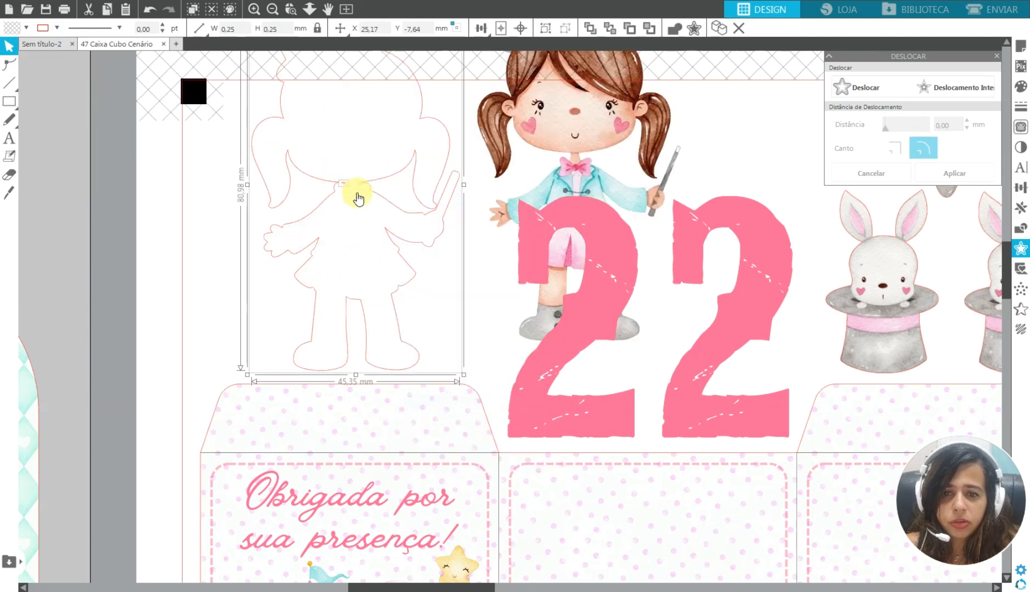
{"action": "left_click", "coordinate": [376, 186]}
{"action": "key", "text": "Delete"}
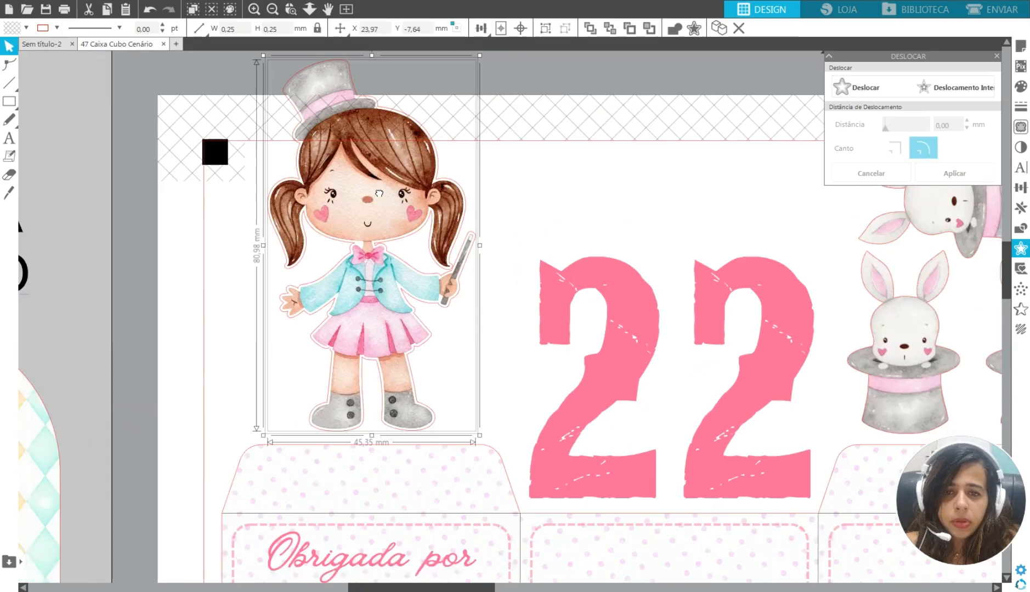
{"action": "left_click_drag", "start_coordinate": [375, 181], "coordinate": [379, 203]}
{"action": "left_click", "coordinate": [511, 135]}
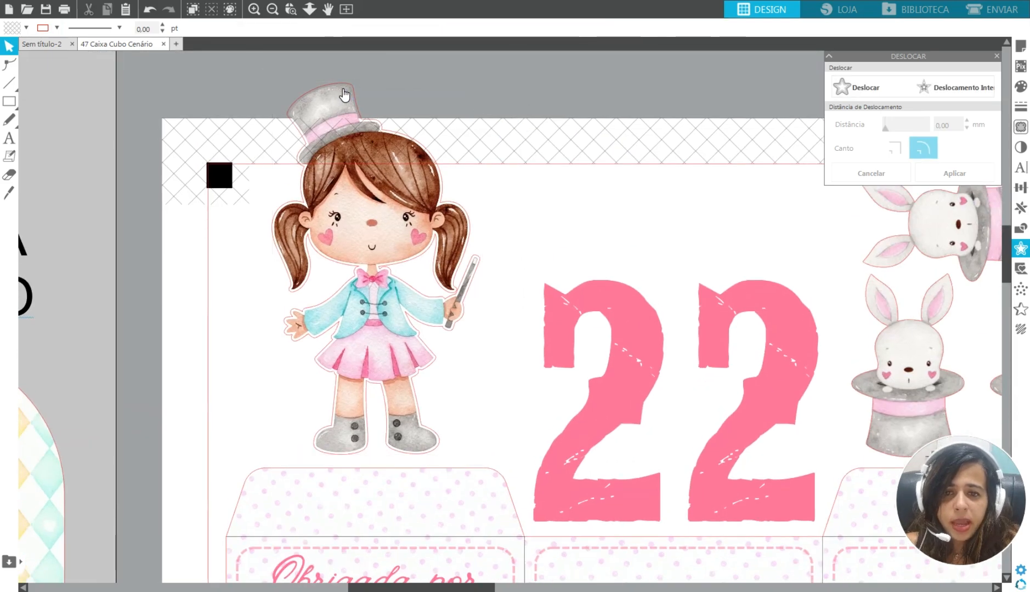
- Fill the girl's offset outline with the light pink sampled from her skirt
{"action": "left_click", "coordinate": [349, 85]}
{"action": "left_click", "coordinate": [351, 88]}
{"action": "left_click", "coordinate": [50, 29]}
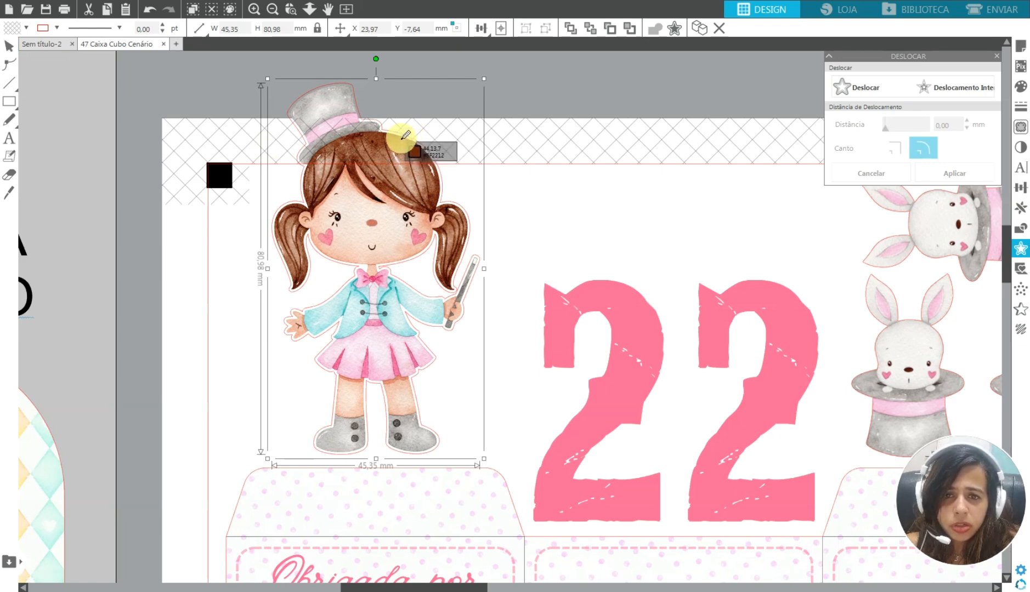
{"action": "left_click", "coordinate": [405, 134]}
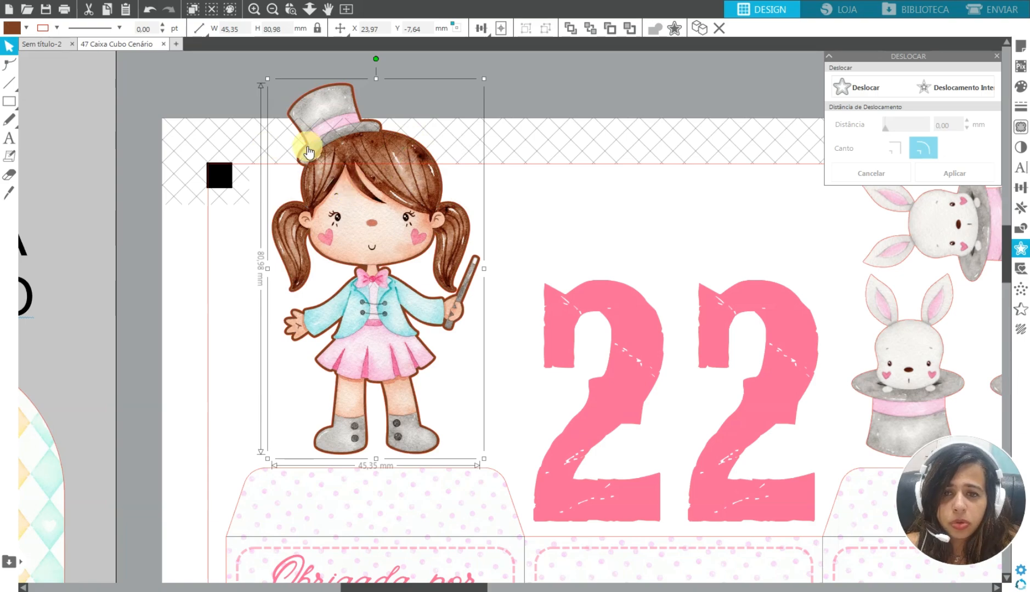
{"action": "left_click", "coordinate": [356, 345]}
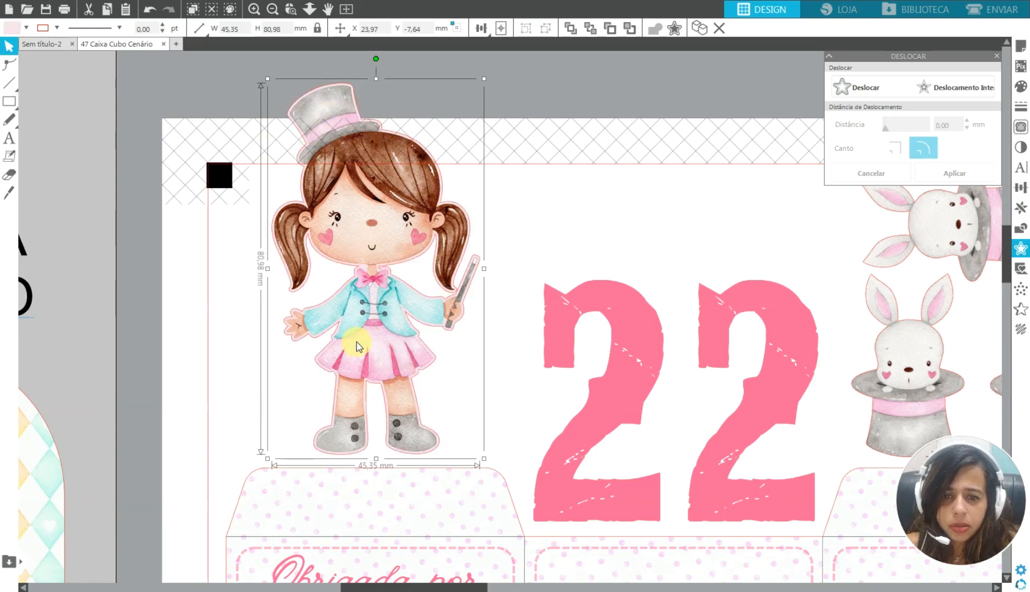
- Group the girl with her pink outline and move the group toward the square registration mark
{"action": "left_click", "coordinate": [561, 215]}
{"action": "left_click_drag", "start_coordinate": [488, 93], "coordinate": [467, 228]}
{"action": "key", "text": "ctrl+g"}
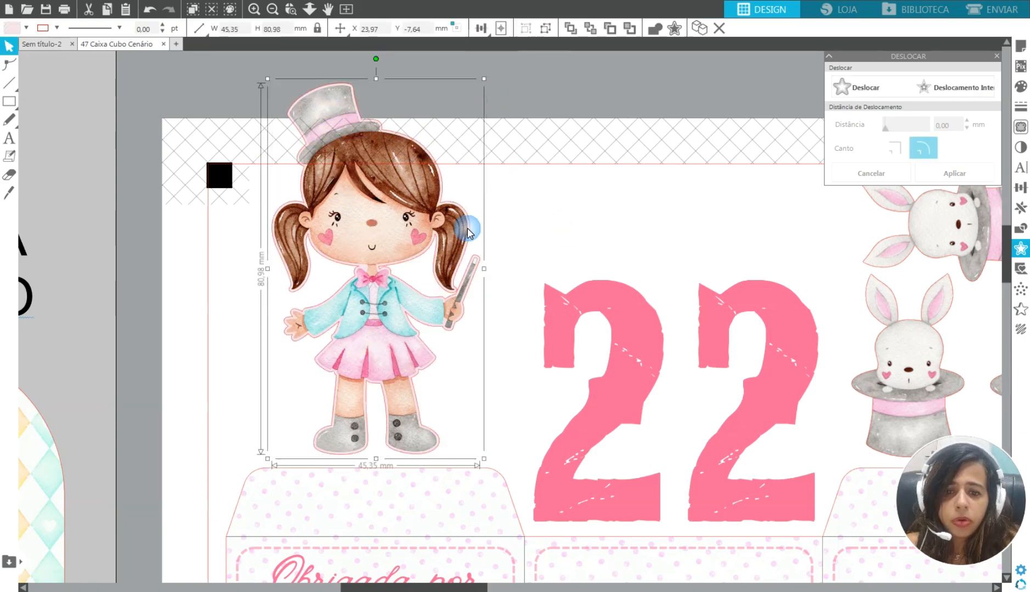
{"action": "left_click_drag", "start_coordinate": [385, 310], "coordinate": [352, 311]}
- Create a 0.50 mm rounded offset around the upright rabbit beside the 2s and remove its original contour's line colour
{"action": "scroll", "coordinate": [354, 316], "scroll_direction": "right", "scroll_amount": 8}
{"action": "left_click", "coordinate": [475, 317]}
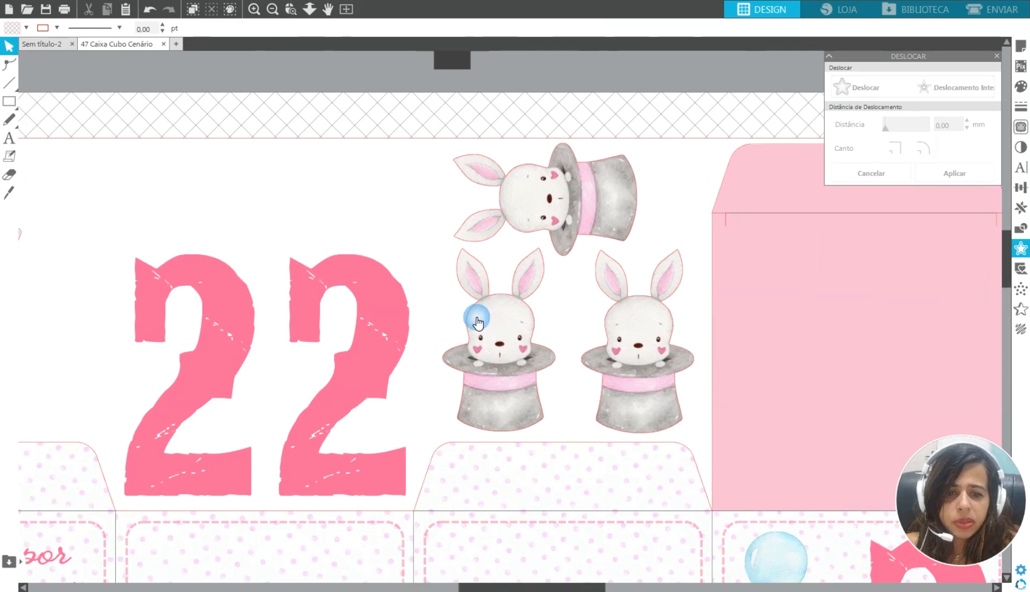
{"action": "left_click", "coordinate": [912, 127]}
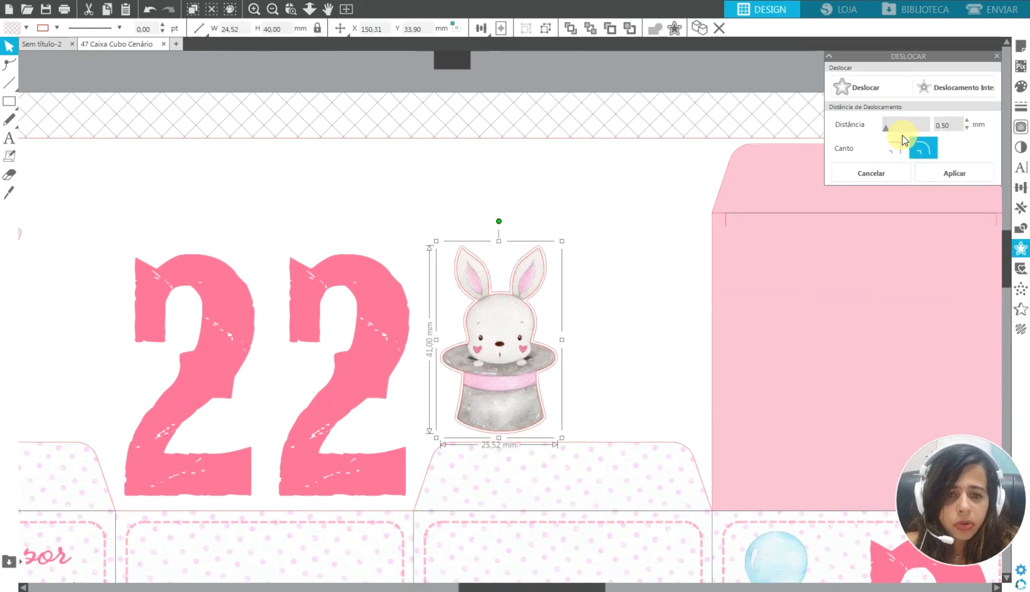
{"action": "left_click", "coordinate": [523, 334]}
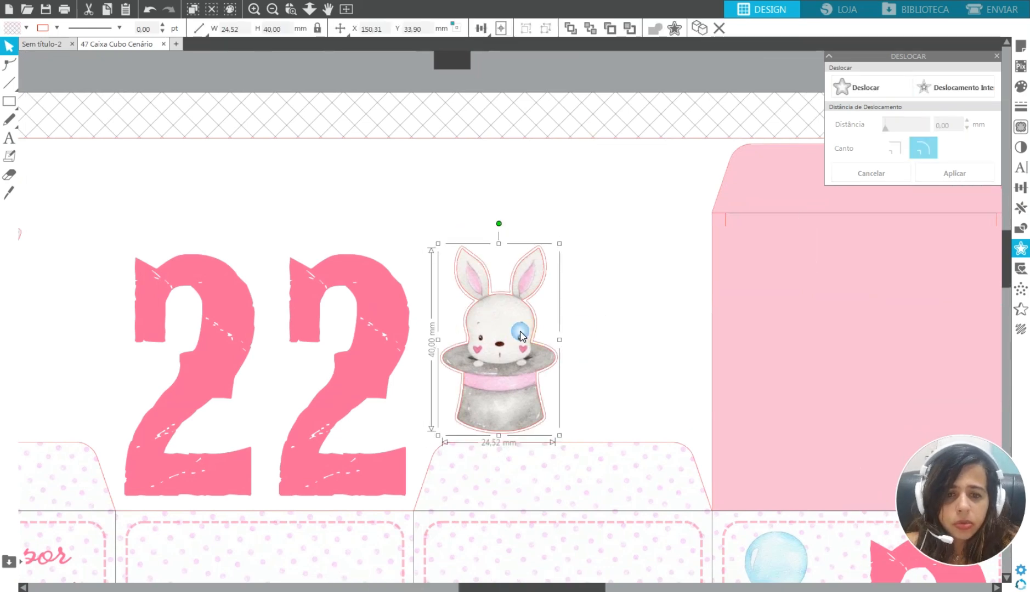
{"action": "left_click", "coordinate": [58, 29]}
{"action": "left_click", "coordinate": [172, 45]}
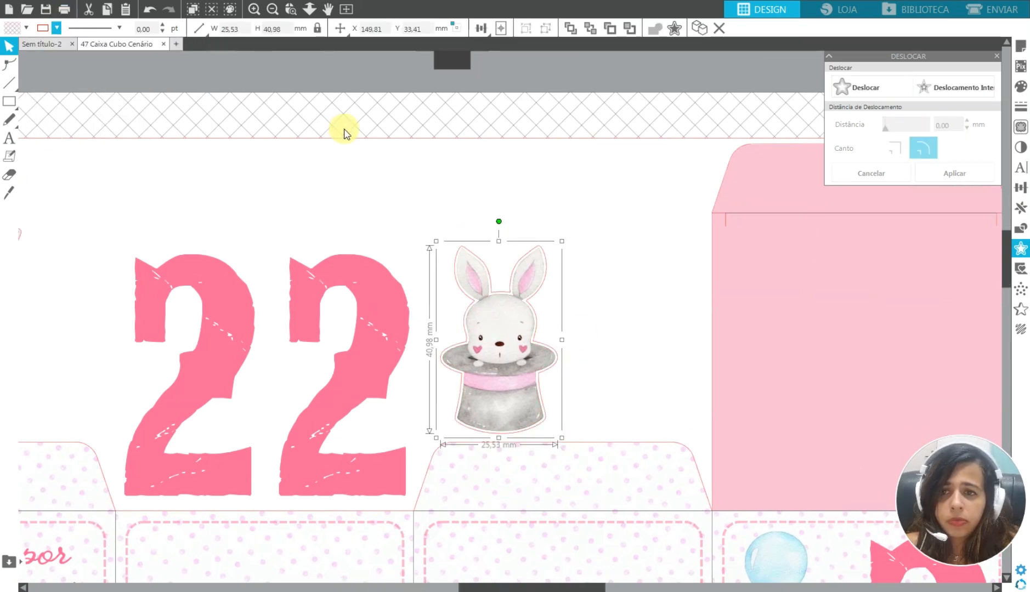
- Fill the rabbit's offset with grey and arrange three outlined copies beside the 2s, with one turned sideways above the others
{"action": "left_click", "coordinate": [545, 354]}
{"action": "left_click_drag", "start_coordinate": [623, 184], "coordinate": [480, 329]}
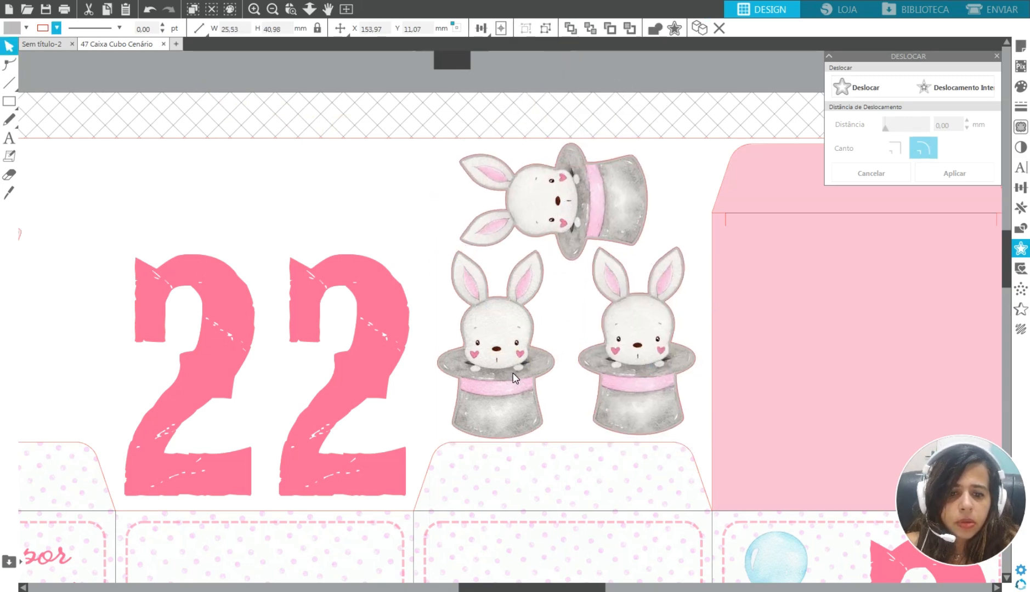
{"action": "left_click", "coordinate": [478, 310]}
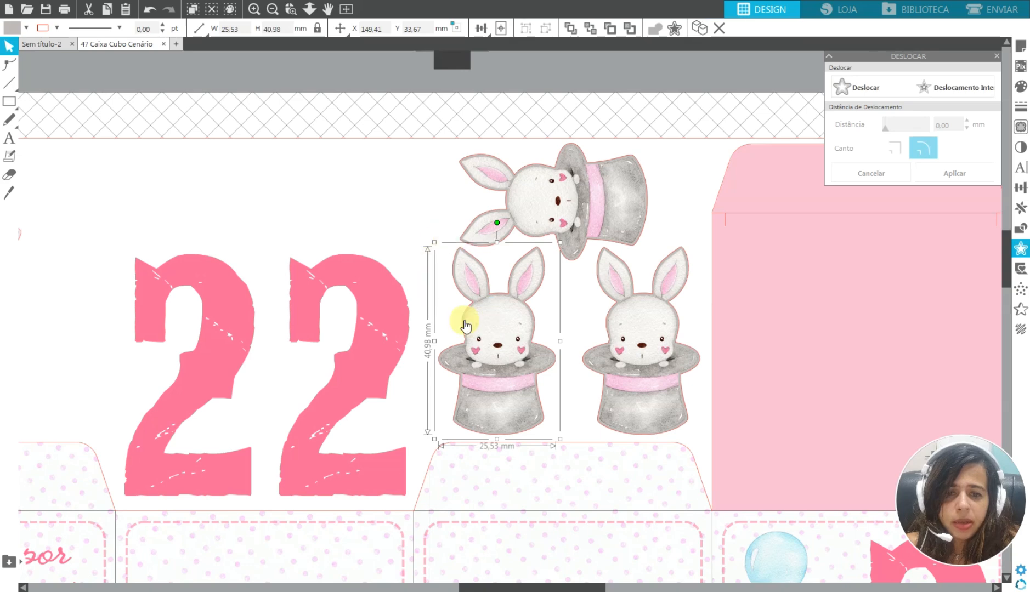
- Ungroup the girl from her pink offset outline and simplify the outline's points
{"action": "left_click", "coordinate": [10, 61]}
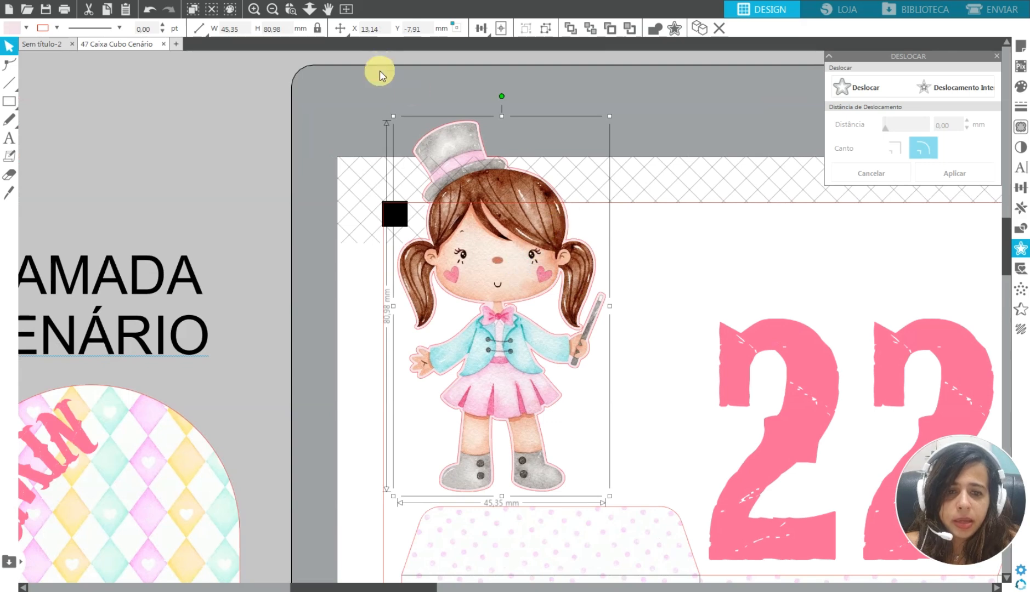
{"action": "left_click", "coordinate": [544, 31]}
{"action": "left_click", "coordinate": [631, 236]}
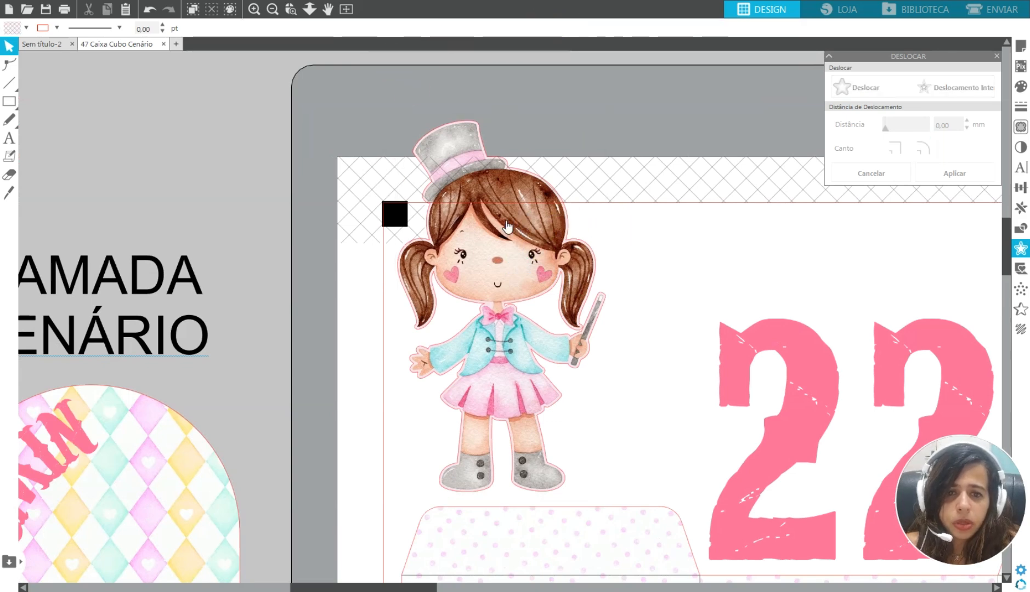
{"action": "left_click", "coordinate": [467, 181]}
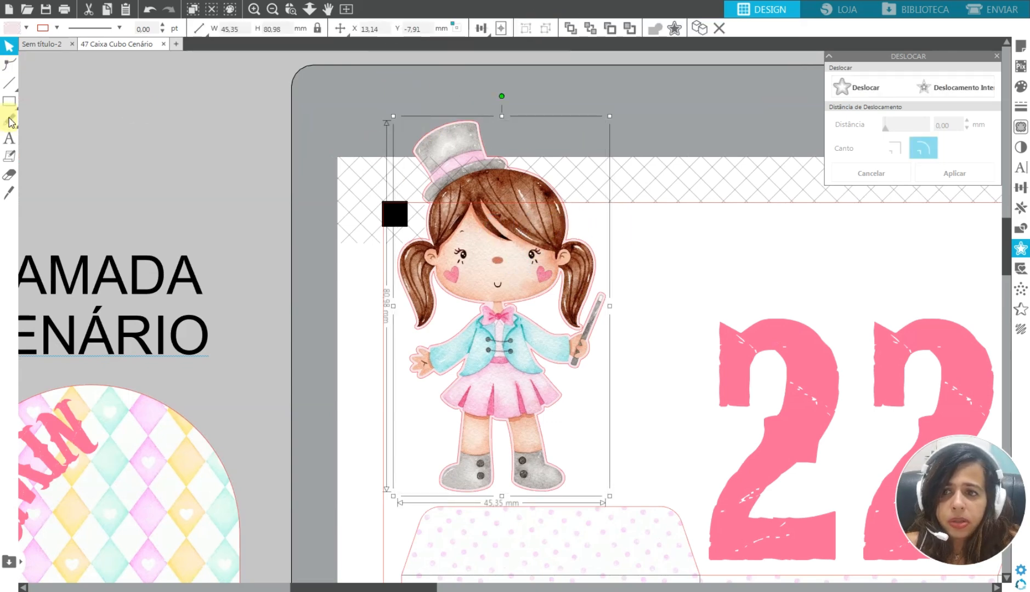
{"action": "left_click", "coordinate": [9, 64]}
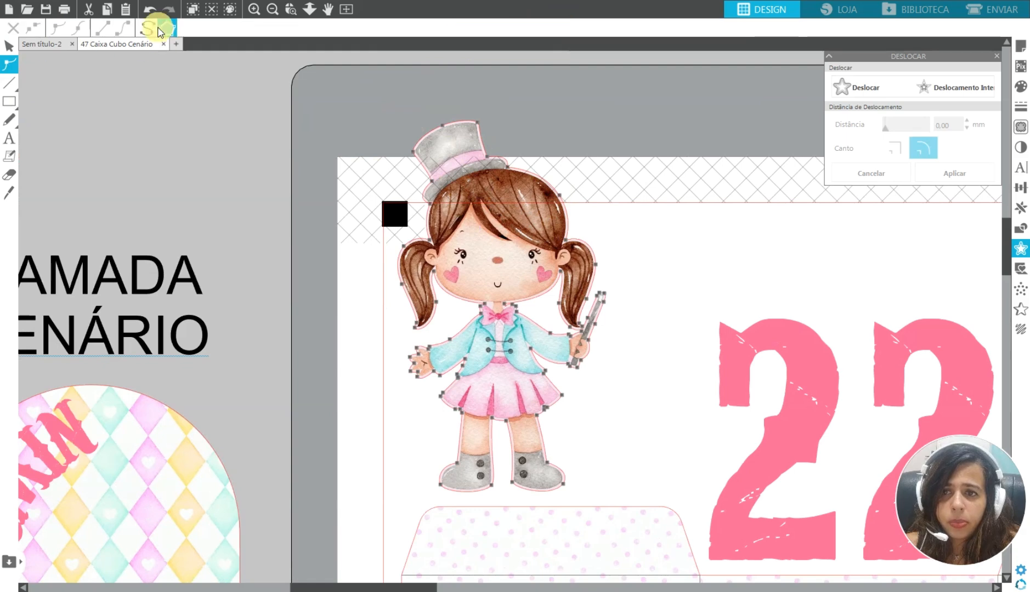
{"action": "left_click", "coordinate": [148, 29]}
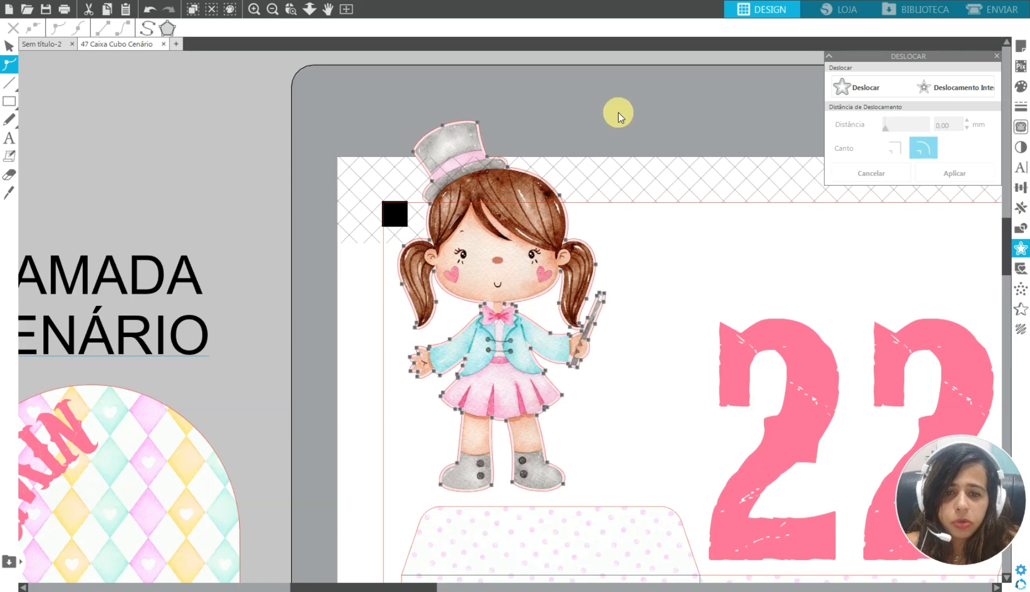
- Finish editing the girl's outline points and move the whole box layout off the page
{"action": "key", "text": "Escape"}
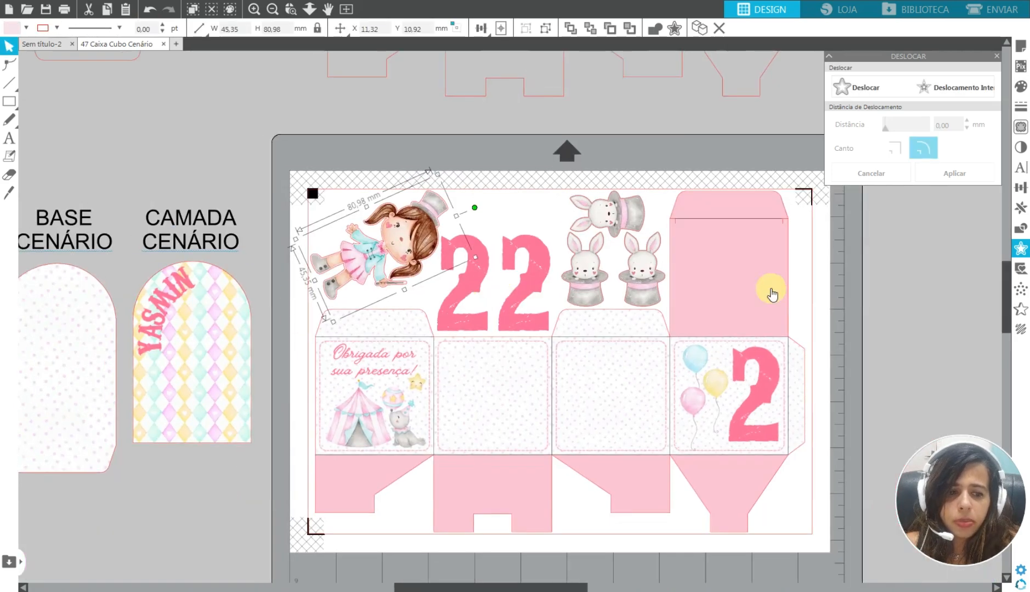
{"action": "key", "text": "ctrl+a"}
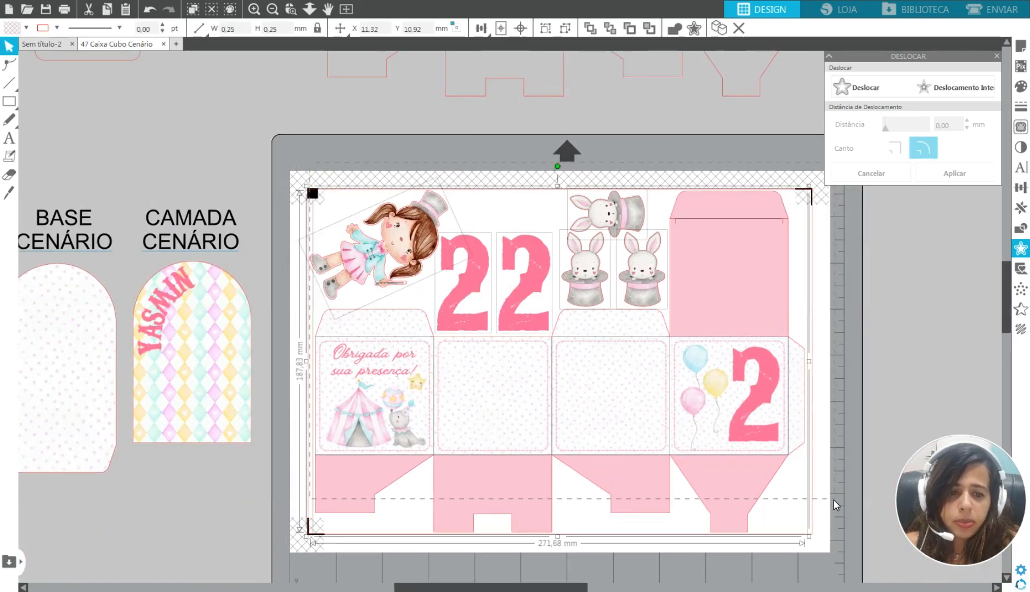
{"action": "left_click_drag", "start_coordinate": [801, 488], "coordinate": [1025, 485]}
- Move the BASE CENÁRIO and CAMADA CENÁRIO pieces onto the page, side by side
{"action": "scroll", "coordinate": [245, 353], "scroll_direction": "left", "scroll_amount": 5}
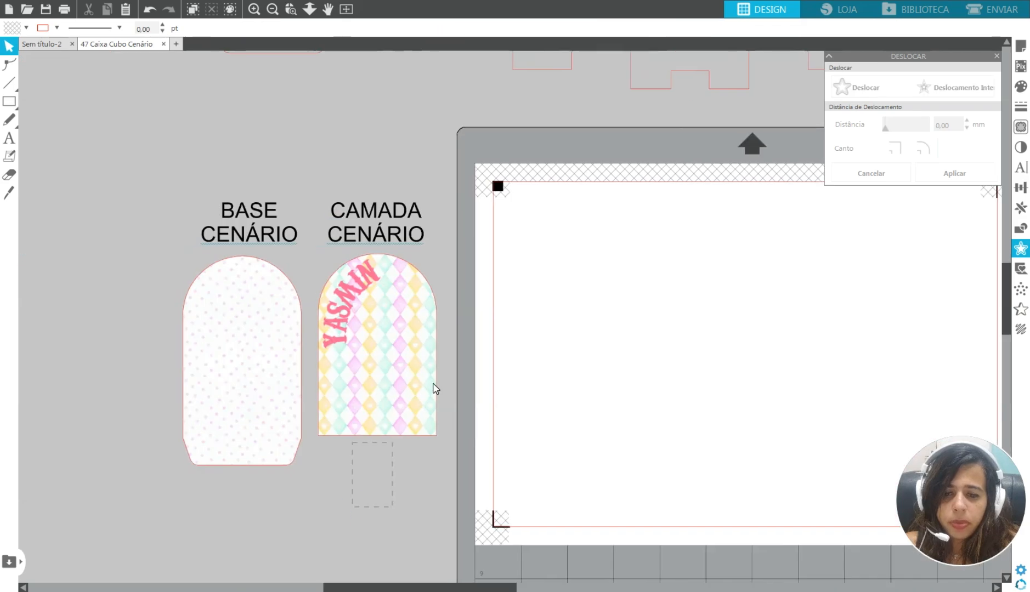
{"action": "left_click", "coordinate": [417, 401]}
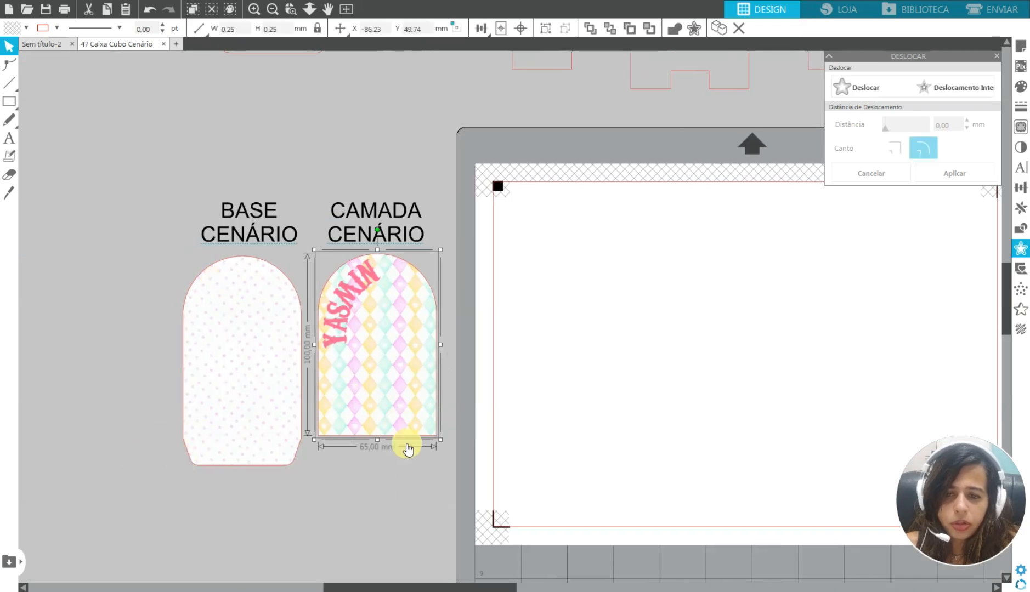
{"action": "left_click", "coordinate": [202, 460]}
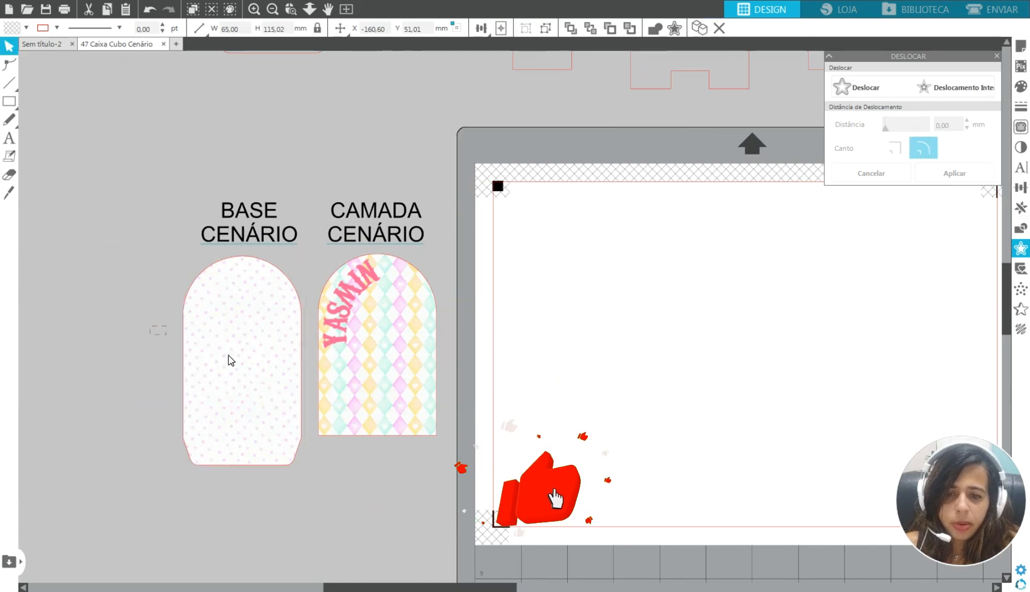
{"action": "left_click", "coordinate": [377, 386], "text": "shift"}
{"action": "left_click_drag", "start_coordinate": [377, 386], "coordinate": [689, 315]}
{"action": "scroll", "coordinate": [604, 329], "scroll_direction": "right", "scroll_amount": 6}
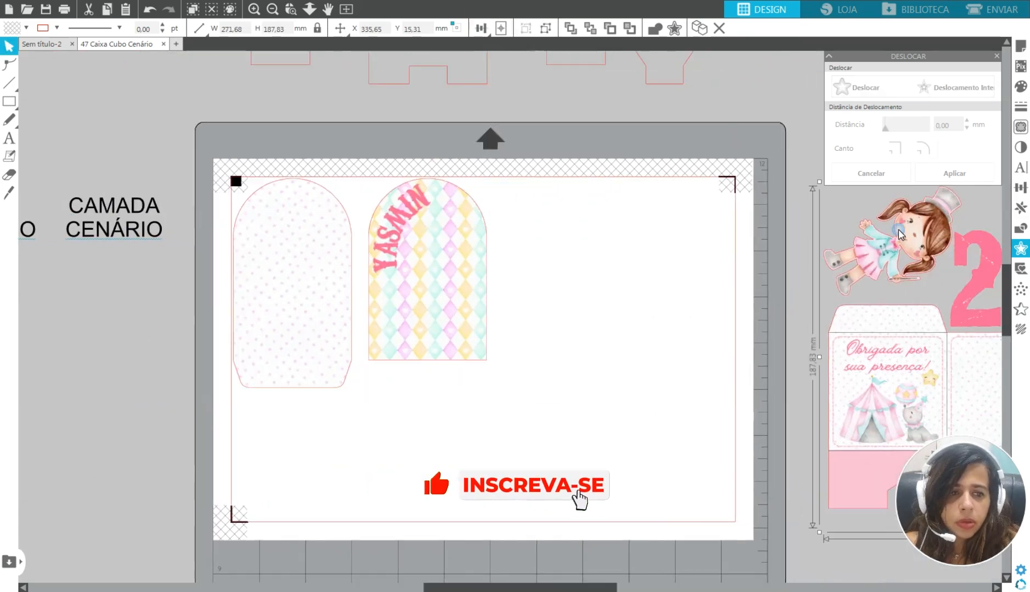
- Ungroup the box layout, place a copy of the outlined girl on the page and rotate her toward upright
{"action": "left_click", "coordinate": [547, 31]}
{"action": "scroll", "coordinate": [548, 302], "scroll_direction": "left", "scroll_amount": 5}
{"action": "left_click_drag", "start_coordinate": [620, 165], "coordinate": [637, 154]}
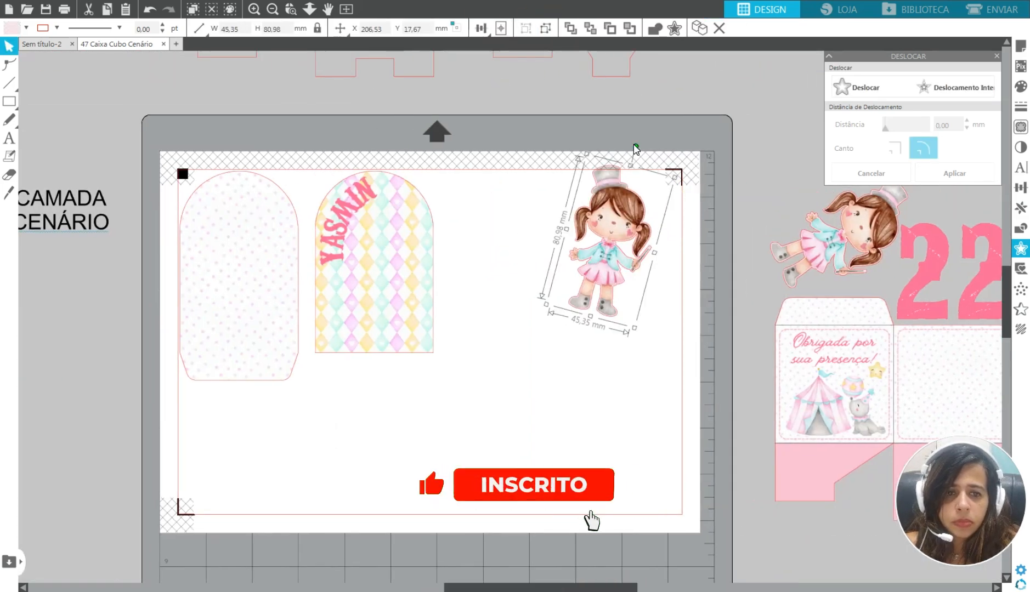
- Lay the copied girl sideways beneath the scenery pieces, and return the box layout to the page in place of the scenery set
{"action": "left_click_drag", "start_coordinate": [603, 235], "coordinate": [322, 433]}
{"action": "left_click", "coordinate": [322, 337]}
{"action": "left_click_drag", "start_coordinate": [322, 337], "coordinate": [420, 423]}
{"action": "left_click_drag", "start_coordinate": [333, 429], "coordinate": [270, 452]}
{"action": "mouse_move", "coordinate": [354, 287]}
{"action": "left_mouse_down"}
{"action": "mouse_move", "coordinate": [338, 306]}
{"action": "mouse_move", "coordinate": [350, 286]}
{"action": "left_mouse_up"}
{"action": "mouse_move", "coordinate": [320, 418]}
{"action": "left_mouse_down"}
{"action": "mouse_move", "coordinate": [319, 427]}
{"action": "mouse_move", "coordinate": [317, 400]}
{"action": "left_mouse_up"}
{"action": "left_click", "coordinate": [394, 429]}
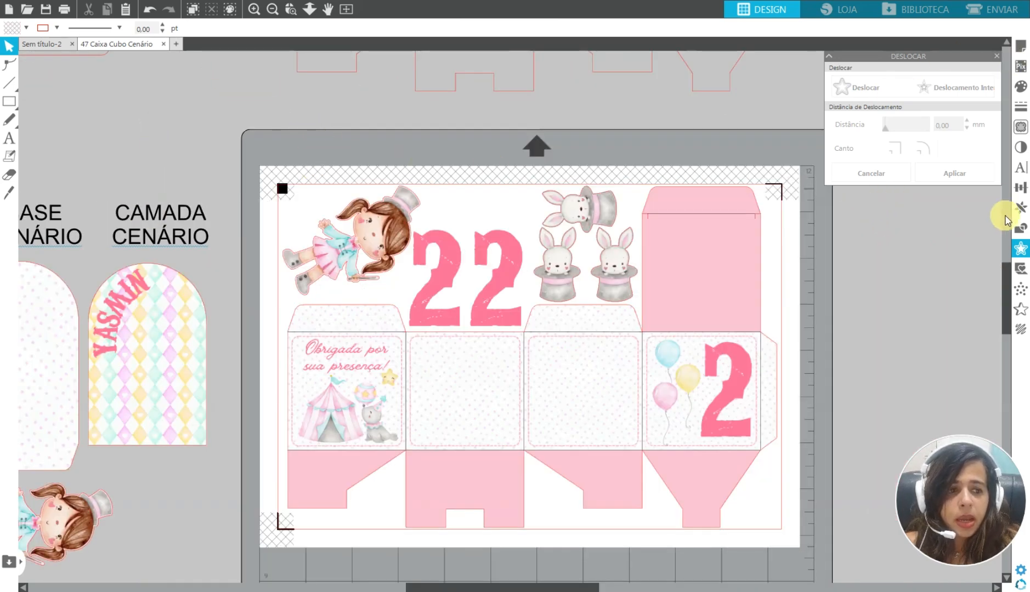
- Set up cutting by line colour and assign the material Fotográfico Matte SUS 230g to the red lines
{"action": "left_click", "coordinate": [992, 9]}
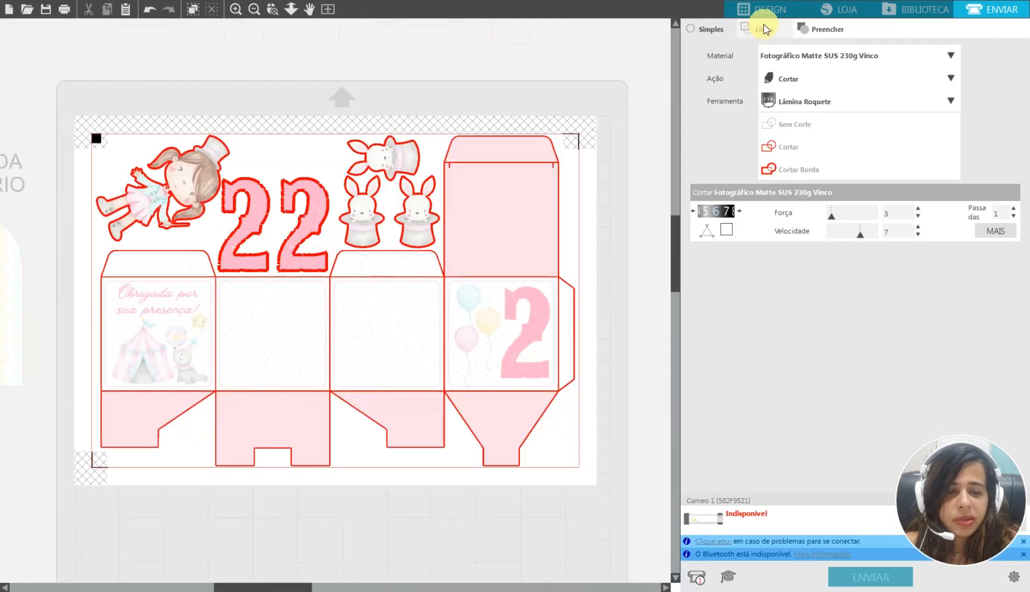
{"action": "left_click", "coordinate": [767, 29]}
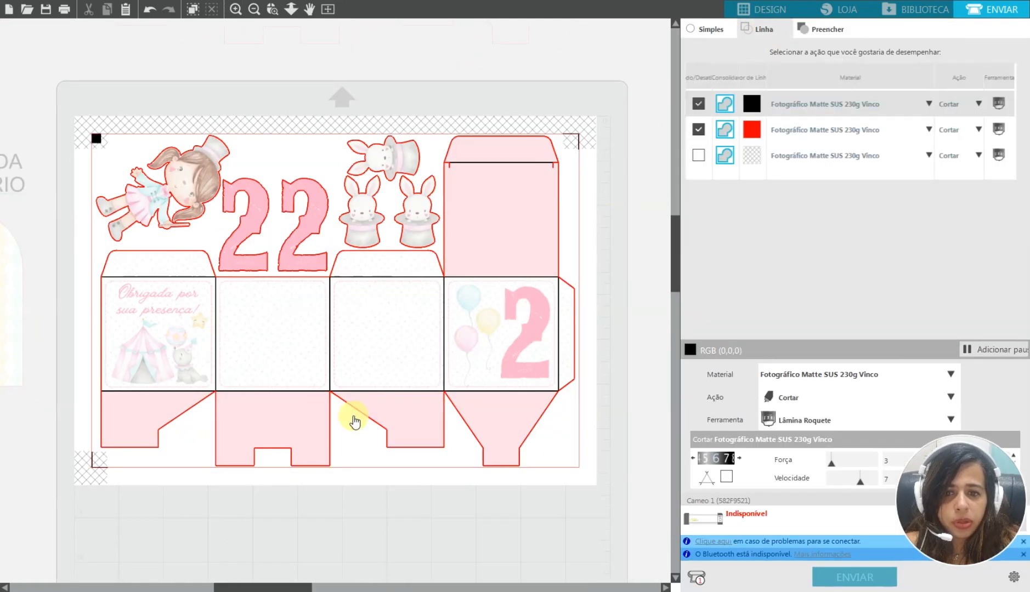
{"action": "left_click", "coordinate": [754, 110]}
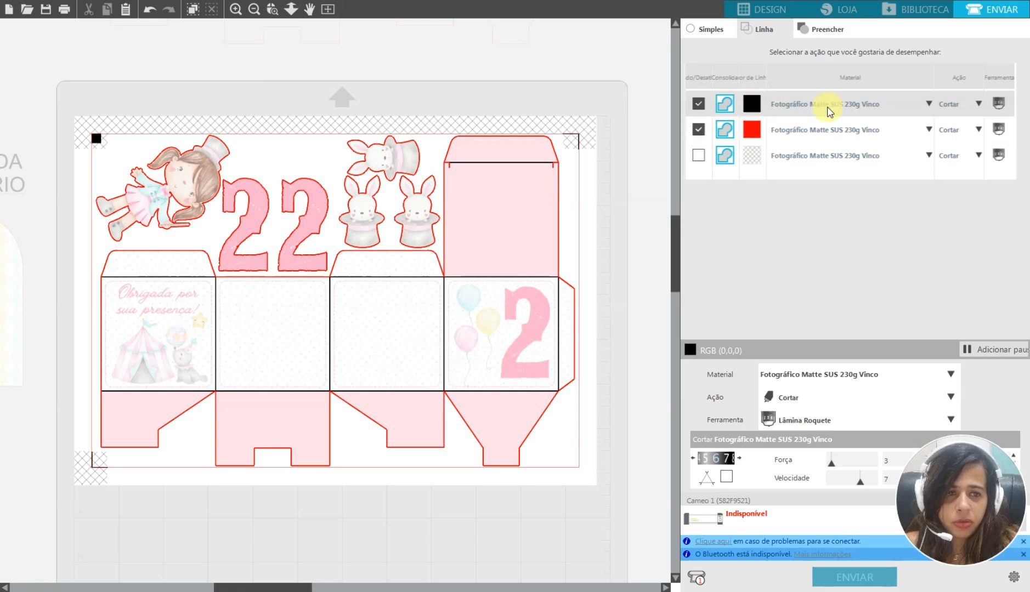
{"action": "left_click", "coordinate": [830, 112]}
{"action": "left_click", "coordinate": [930, 295]}
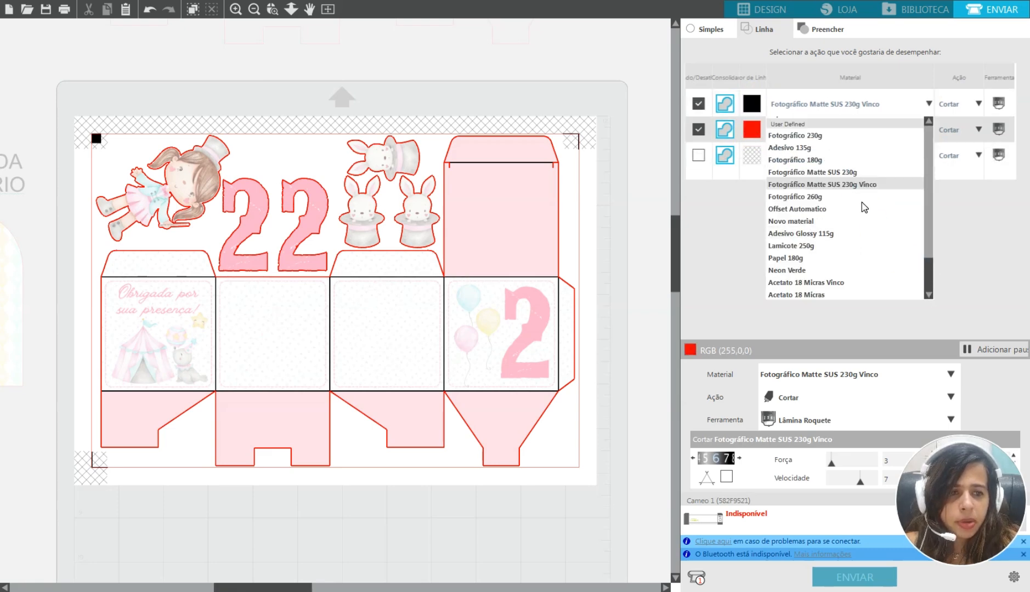
{"action": "left_click", "coordinate": [851, 172]}
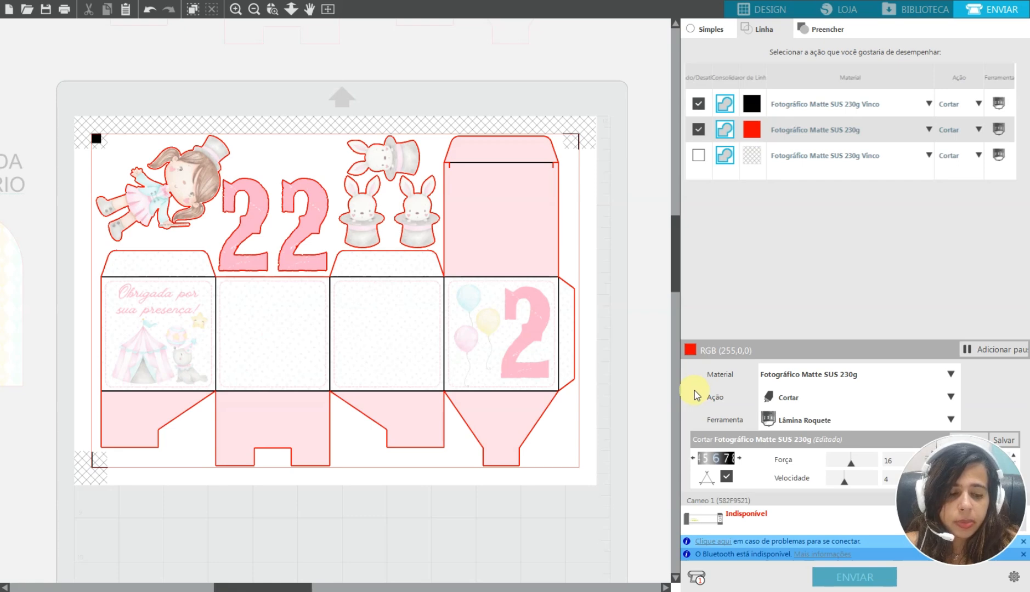
- Set the red lines' cutting force to 18, check the black lines' cut settings and return to the design
{"action": "left_click", "coordinate": [693, 458]}
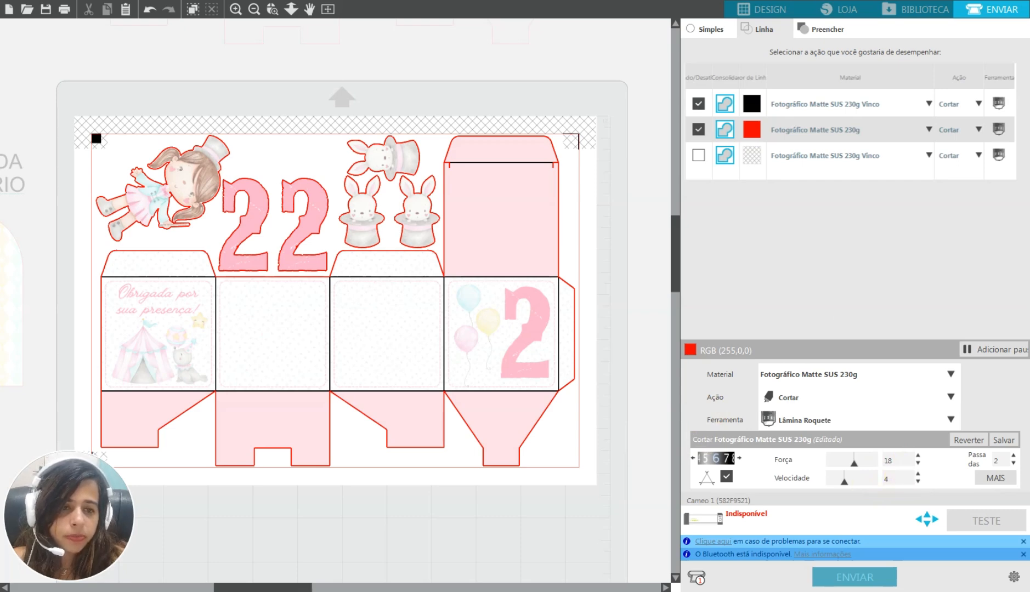
{"action": "left_click", "coordinate": [753, 103]}
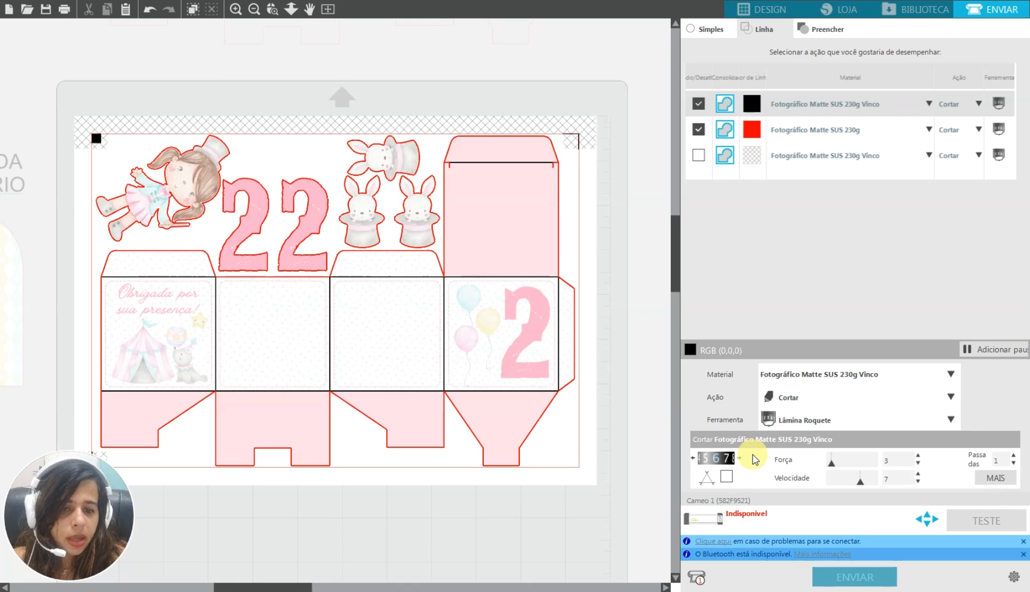
{"action": "left_click", "coordinate": [767, 10]}
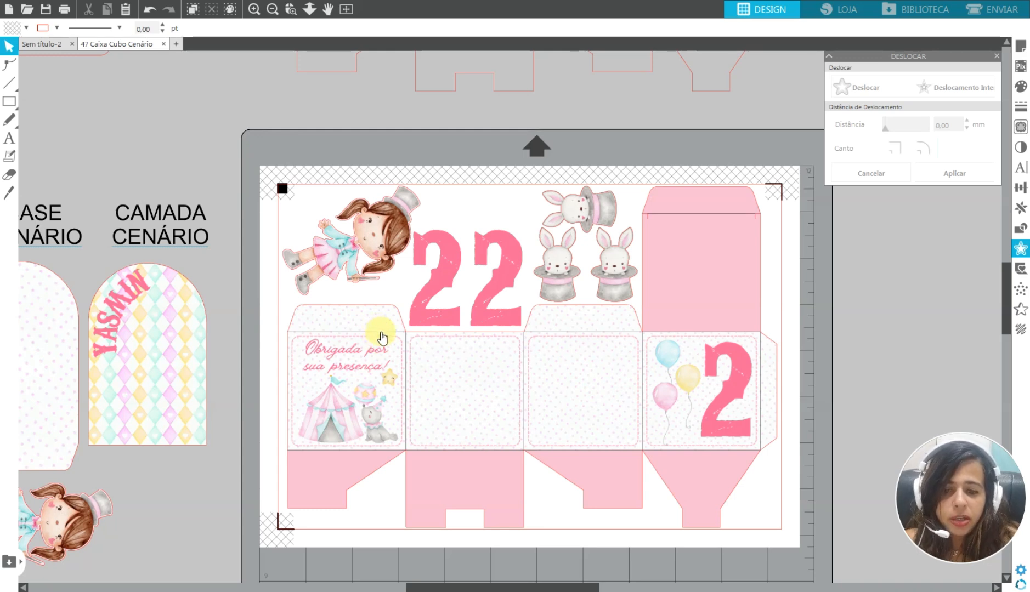
- Move the whole box layout off the page to the free area beside the BASE CENÁRIO piece
{"action": "left_click", "coordinate": [382, 337]}
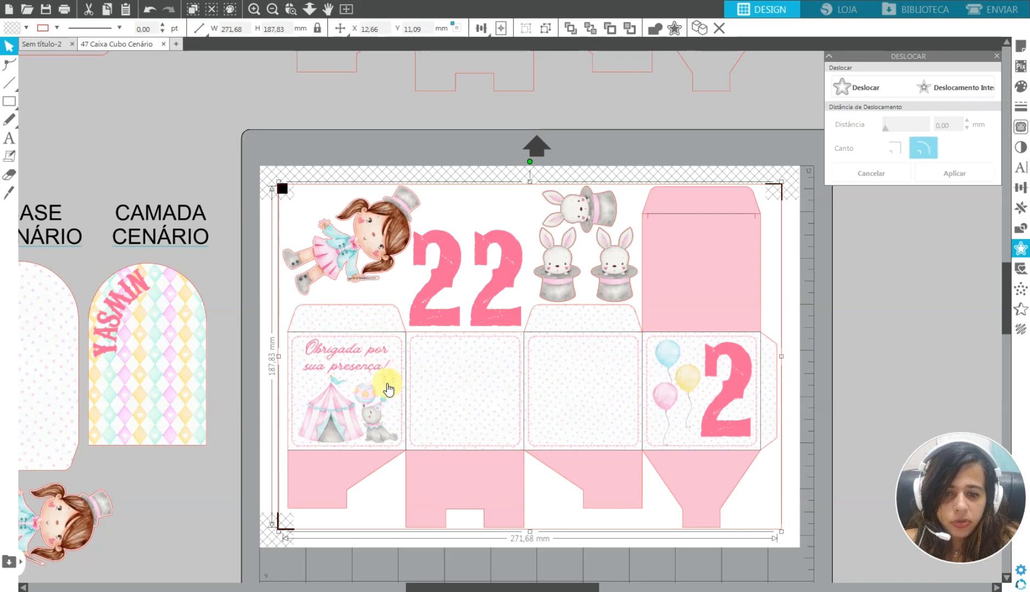
{"action": "left_click_drag", "start_coordinate": [317, 408], "coordinate": [717, 385]}
{"action": "left_click_drag", "start_coordinate": [535, 351], "coordinate": [519, 345]}
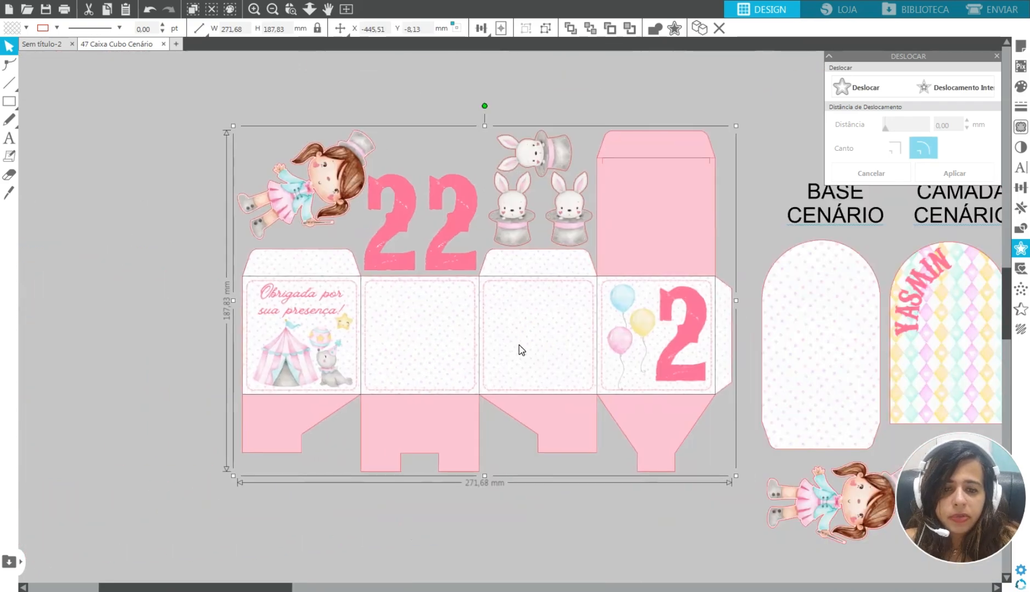
- Ungroup the box layout and move the printed artwork away from the box's cut and fold lines
{"action": "left_click", "coordinate": [422, 309]}
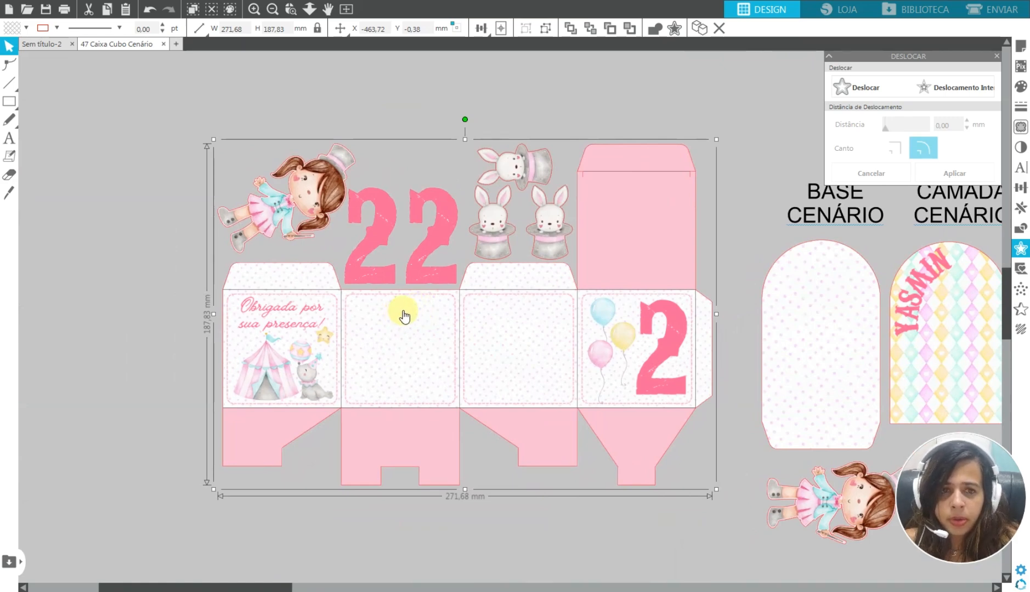
{"action": "left_click", "coordinate": [551, 29]}
{"action": "left_click_drag", "start_coordinate": [427, 313], "coordinate": [65, 355]}
{"action": "left_click_drag", "start_coordinate": [124, 336], "coordinate": [4, 139]}
{"action": "left_click", "coordinate": [658, 289]}
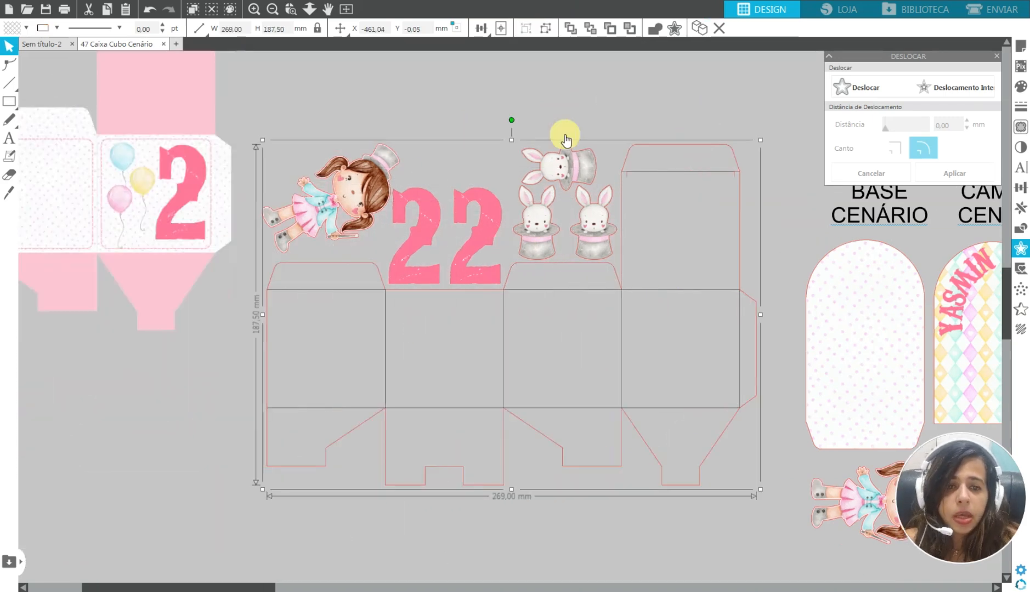
- Give the box's fold lines a dashed style and red colour, and move the printed artwork back over the box outline
{"action": "left_click", "coordinate": [546, 28]}
{"action": "left_click", "coordinate": [688, 165]}
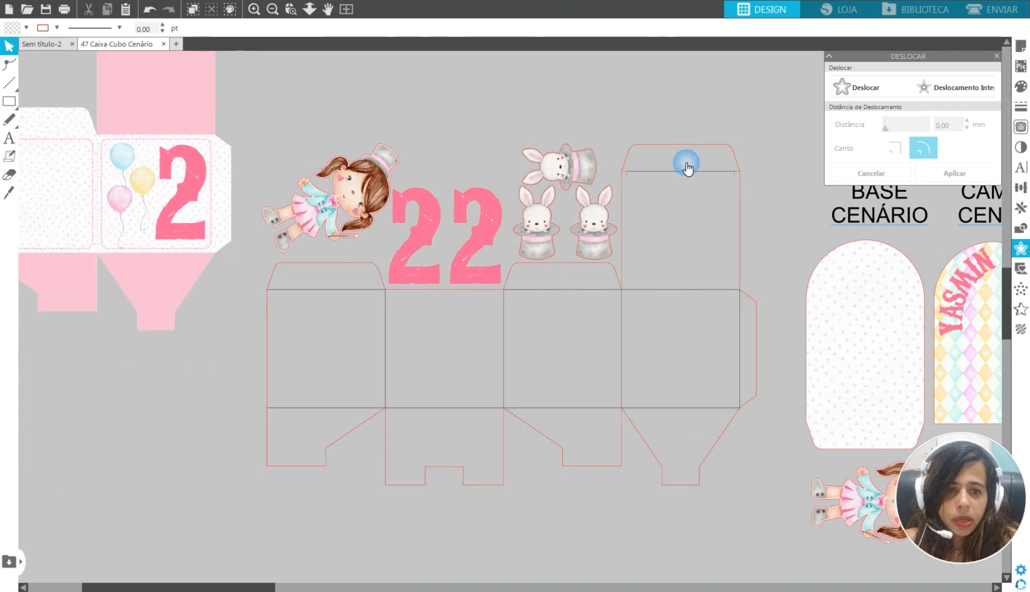
{"action": "left_click", "coordinate": [687, 169]}
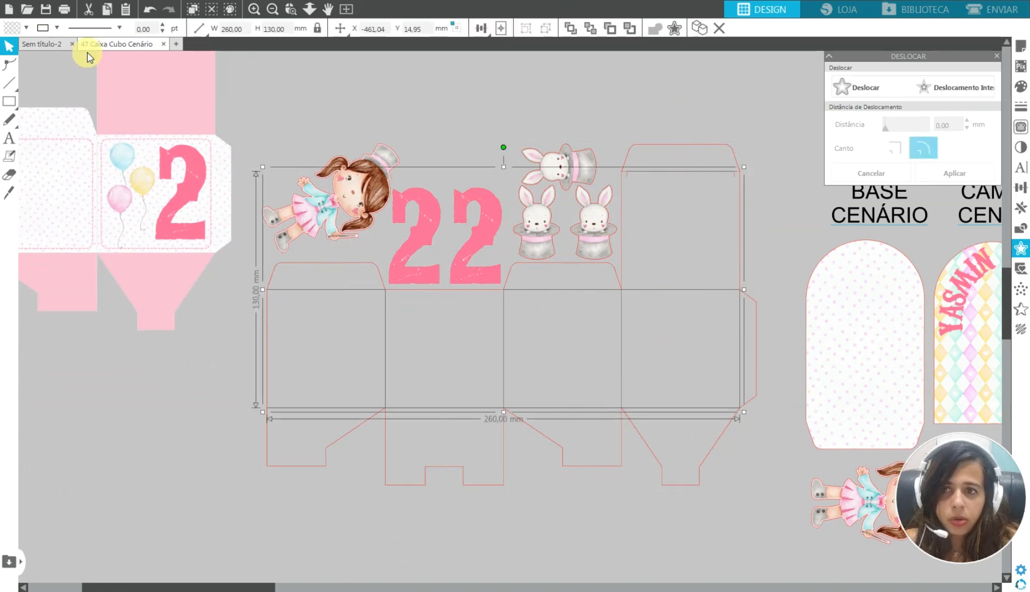
{"action": "left_click", "coordinate": [90, 28]}
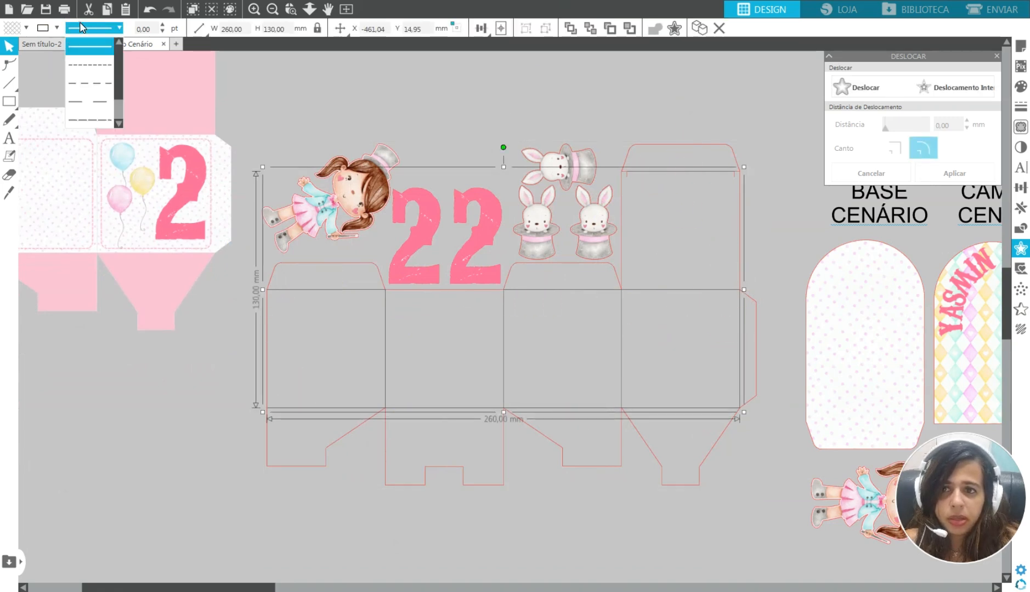
{"action": "left_click", "coordinate": [98, 74]}
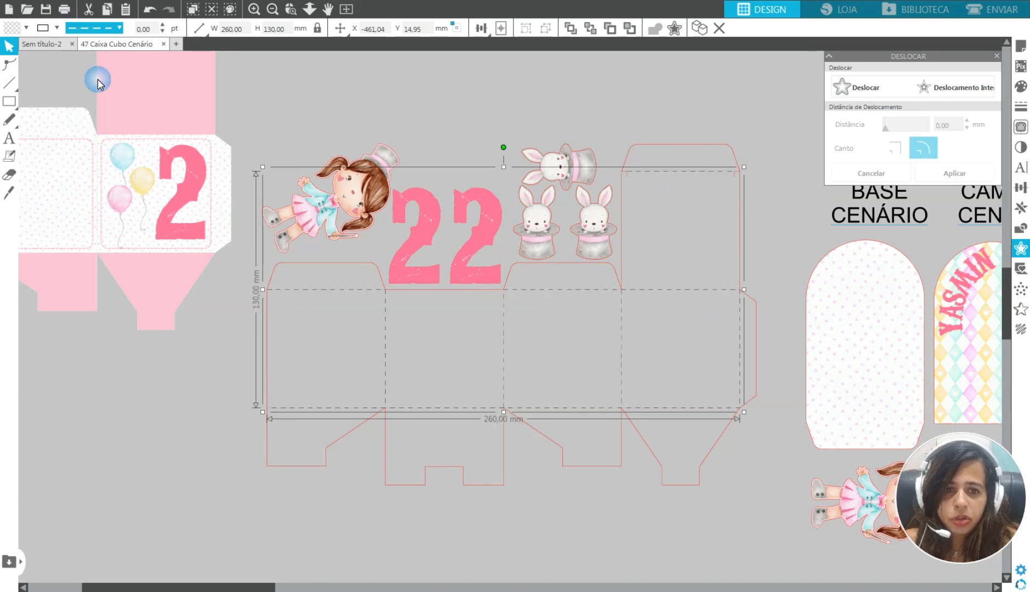
{"action": "left_click", "coordinate": [57, 30]}
{"action": "left_click", "coordinate": [52, 143]}
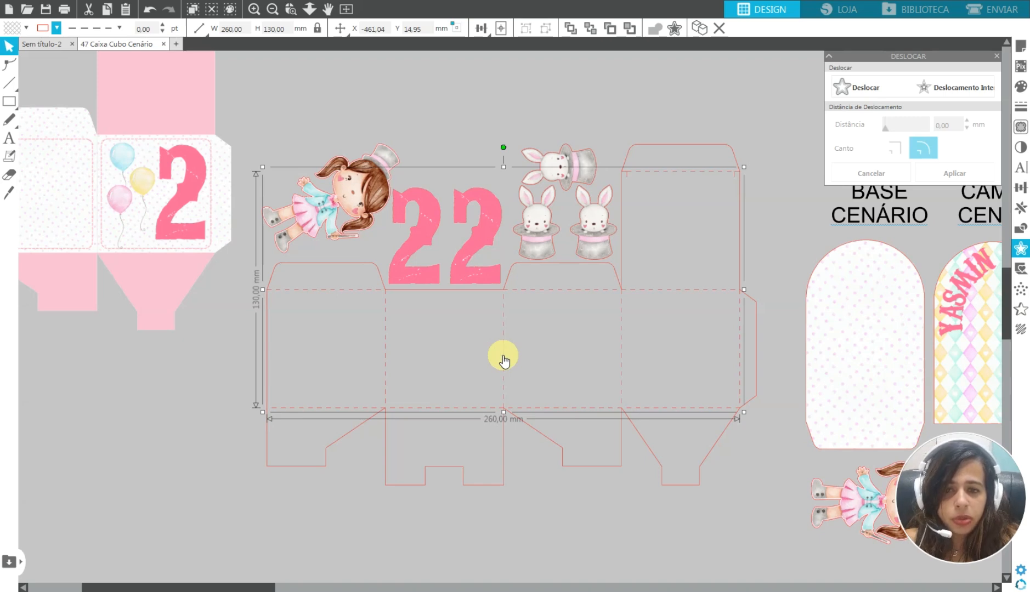
{"action": "left_click_drag", "start_coordinate": [92, 188], "coordinate": [606, 281]}
{"action": "left_click", "coordinate": [762, 376]}
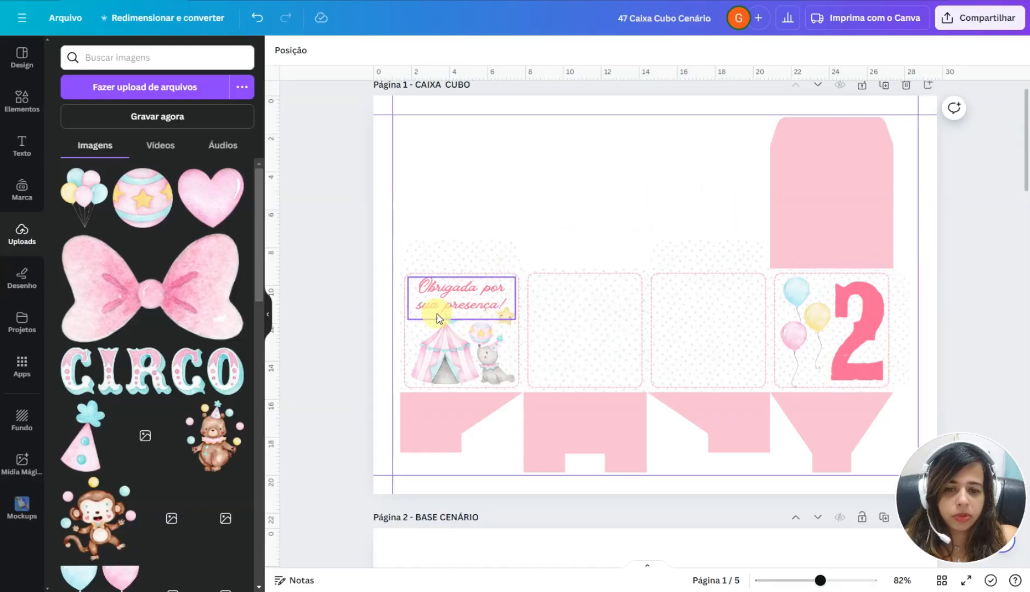
- In the Canva design, move the "Obrigada por sua presença!" text, tent, bear and star from the first box face to the second
{"action": "left_click", "coordinate": [466, 299]}
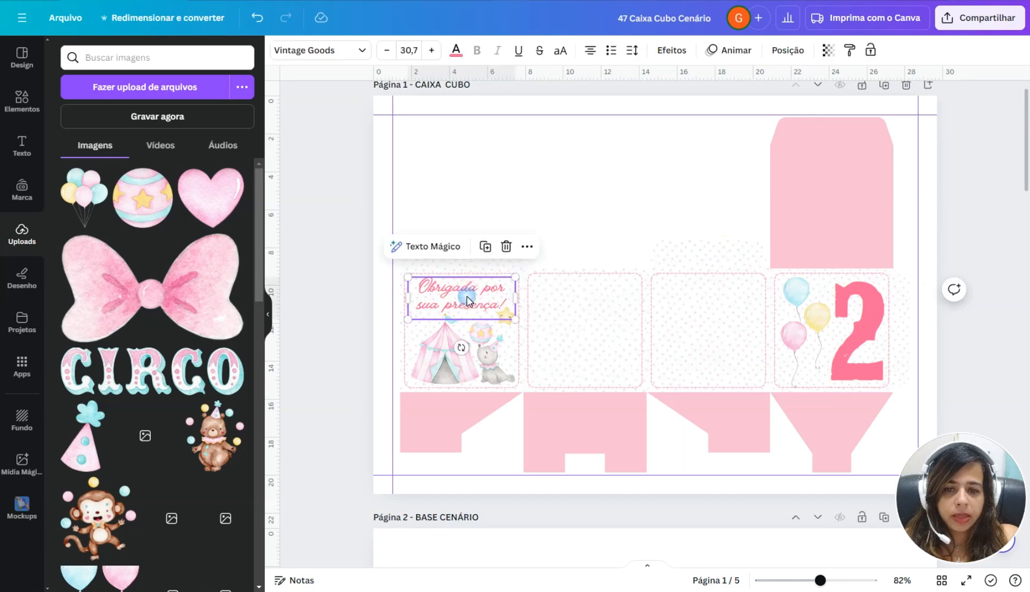
{"action": "left_click", "coordinate": [490, 352], "text": "shift"}
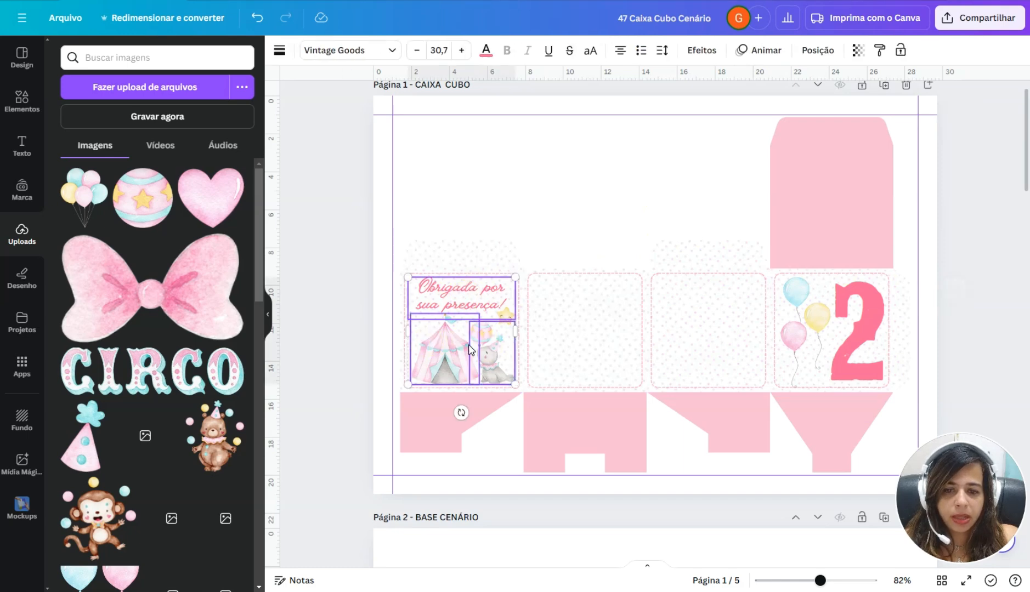
{"action": "left_click_drag", "start_coordinate": [487, 297], "coordinate": [588, 296]}
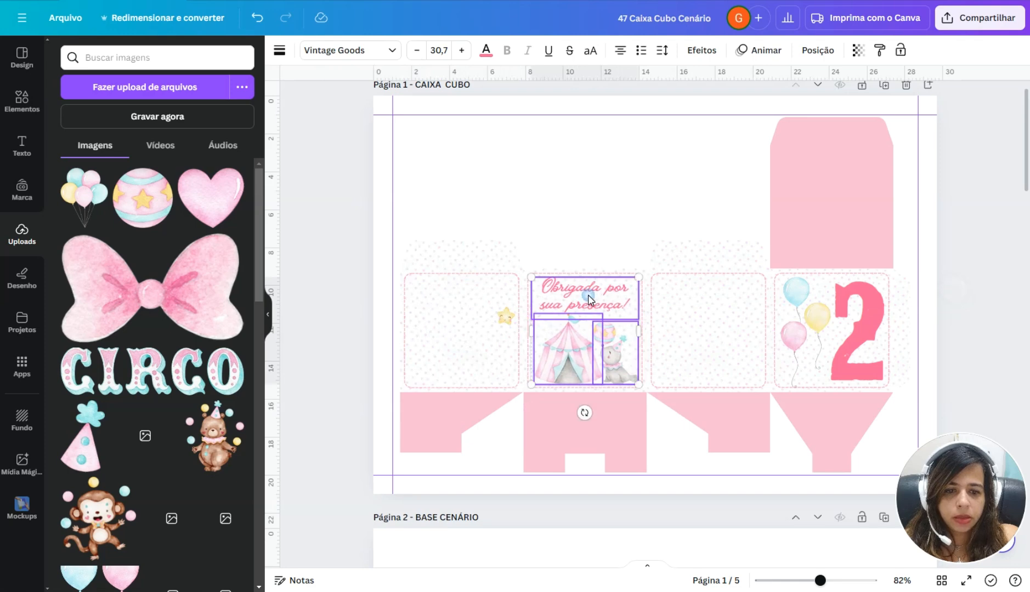
{"action": "left_click", "coordinate": [566, 191]}
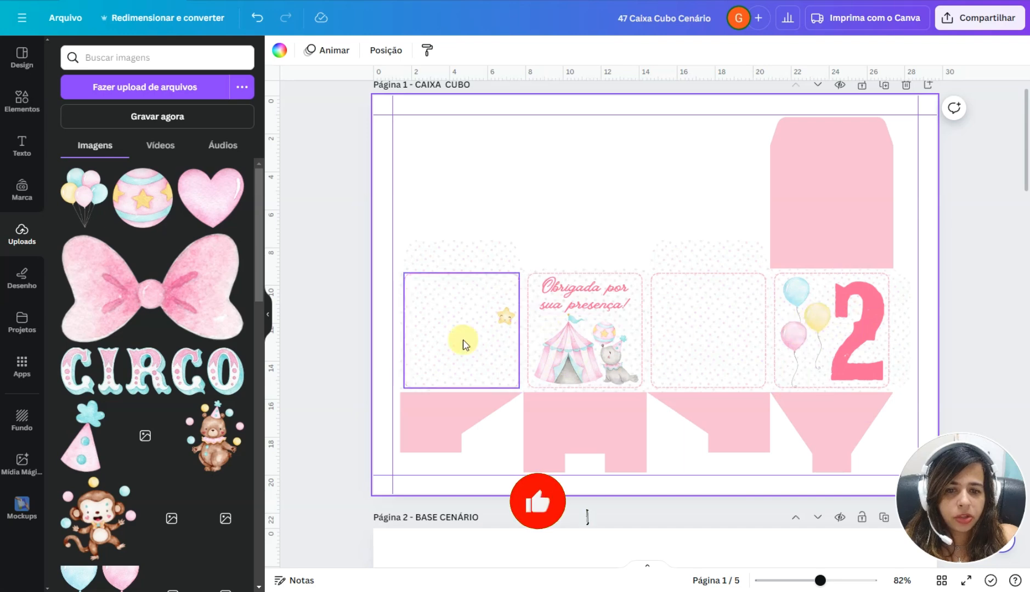
{"action": "left_click_drag", "start_coordinate": [506, 317], "coordinate": [631, 318]}
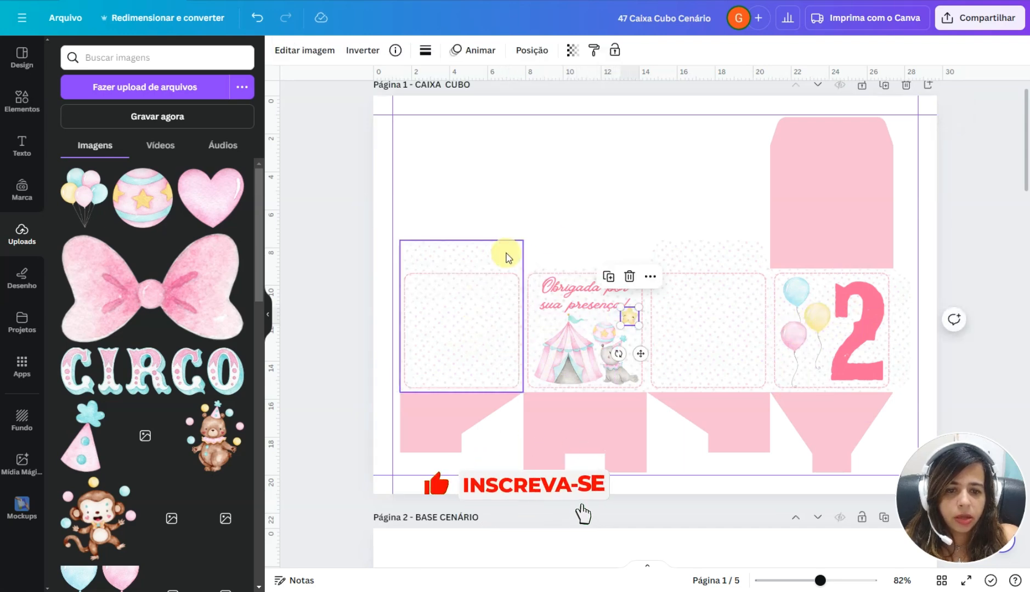